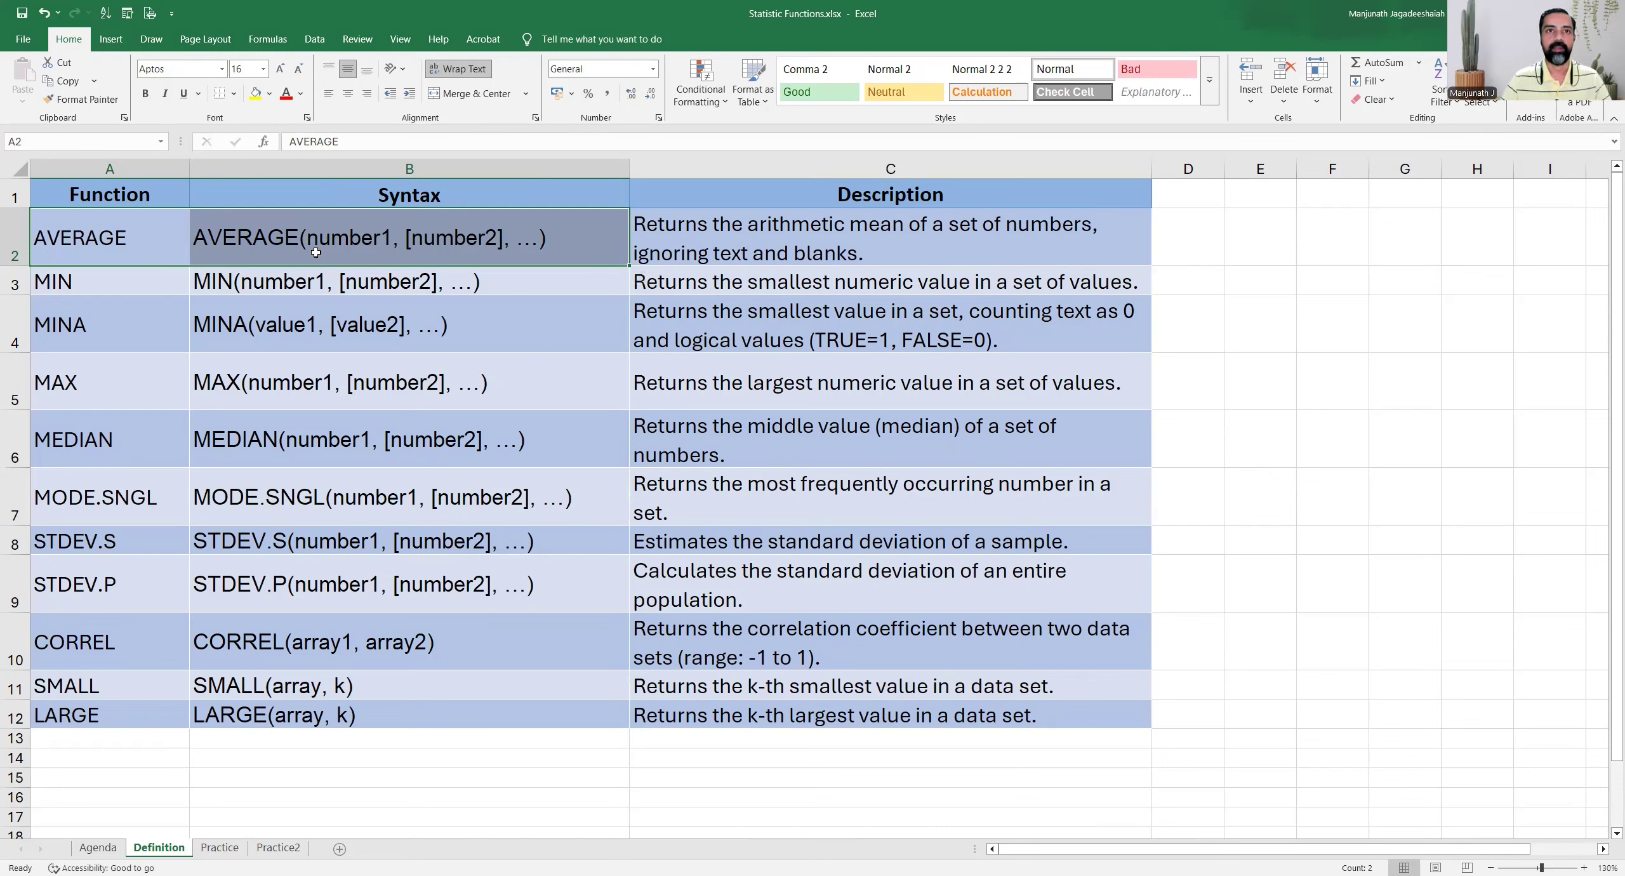
Examine the syntax and description of each statistical function on the Definition sheet, from AVERAGE through SMALL and LARGE
left_click(403, 286)
left_click(328, 245)
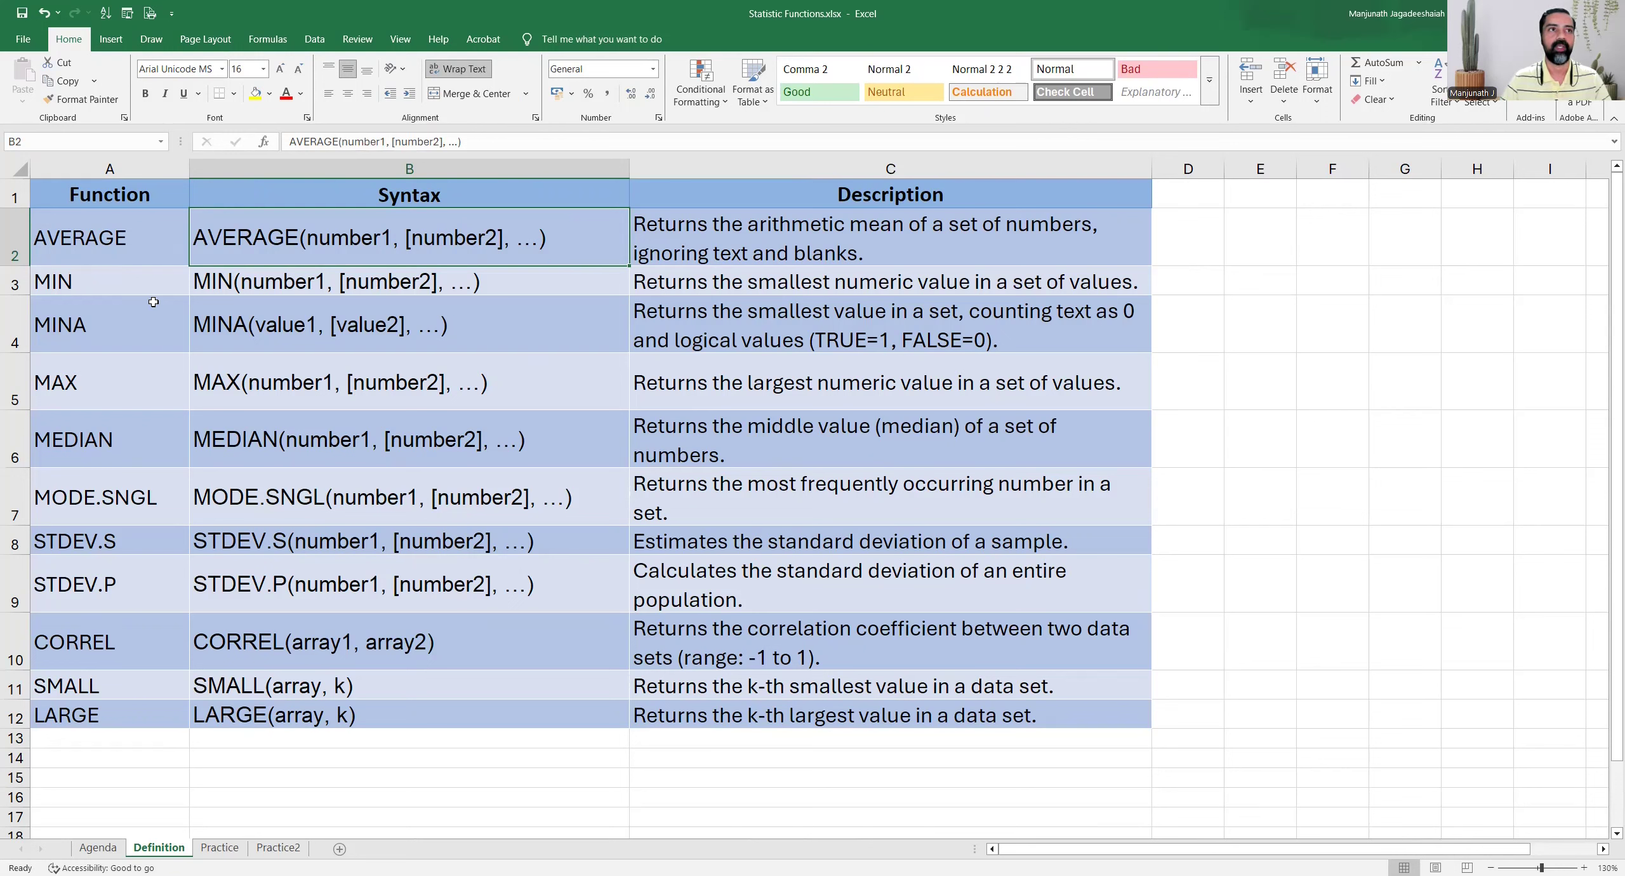
left_click(139, 287)
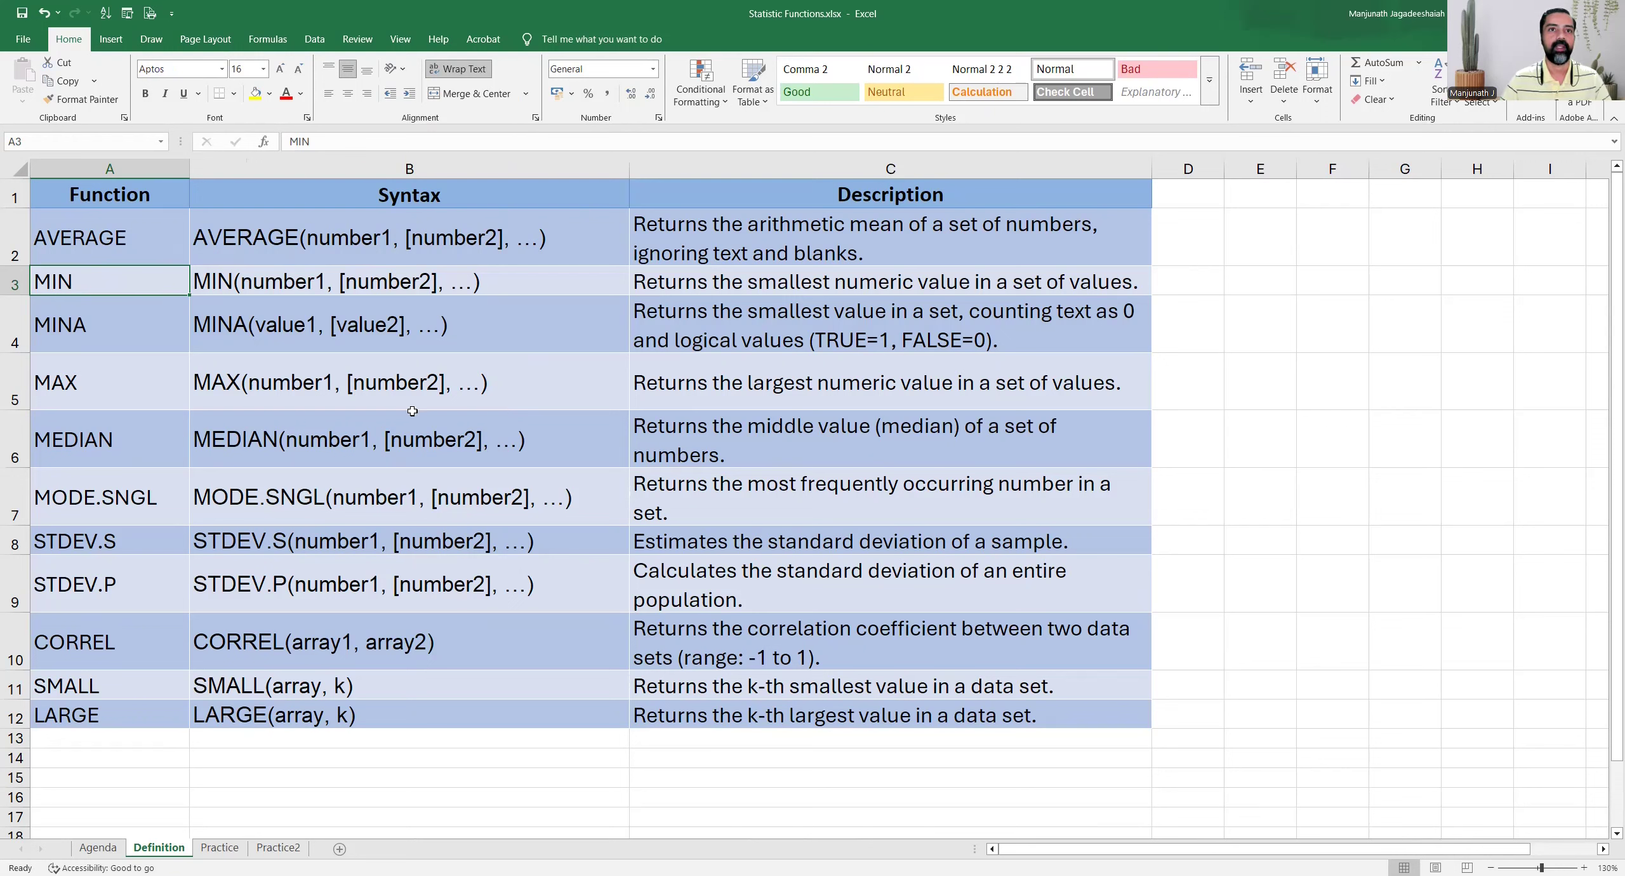
left_click(140, 339)
left_click_drag(140, 339, 259, 346)
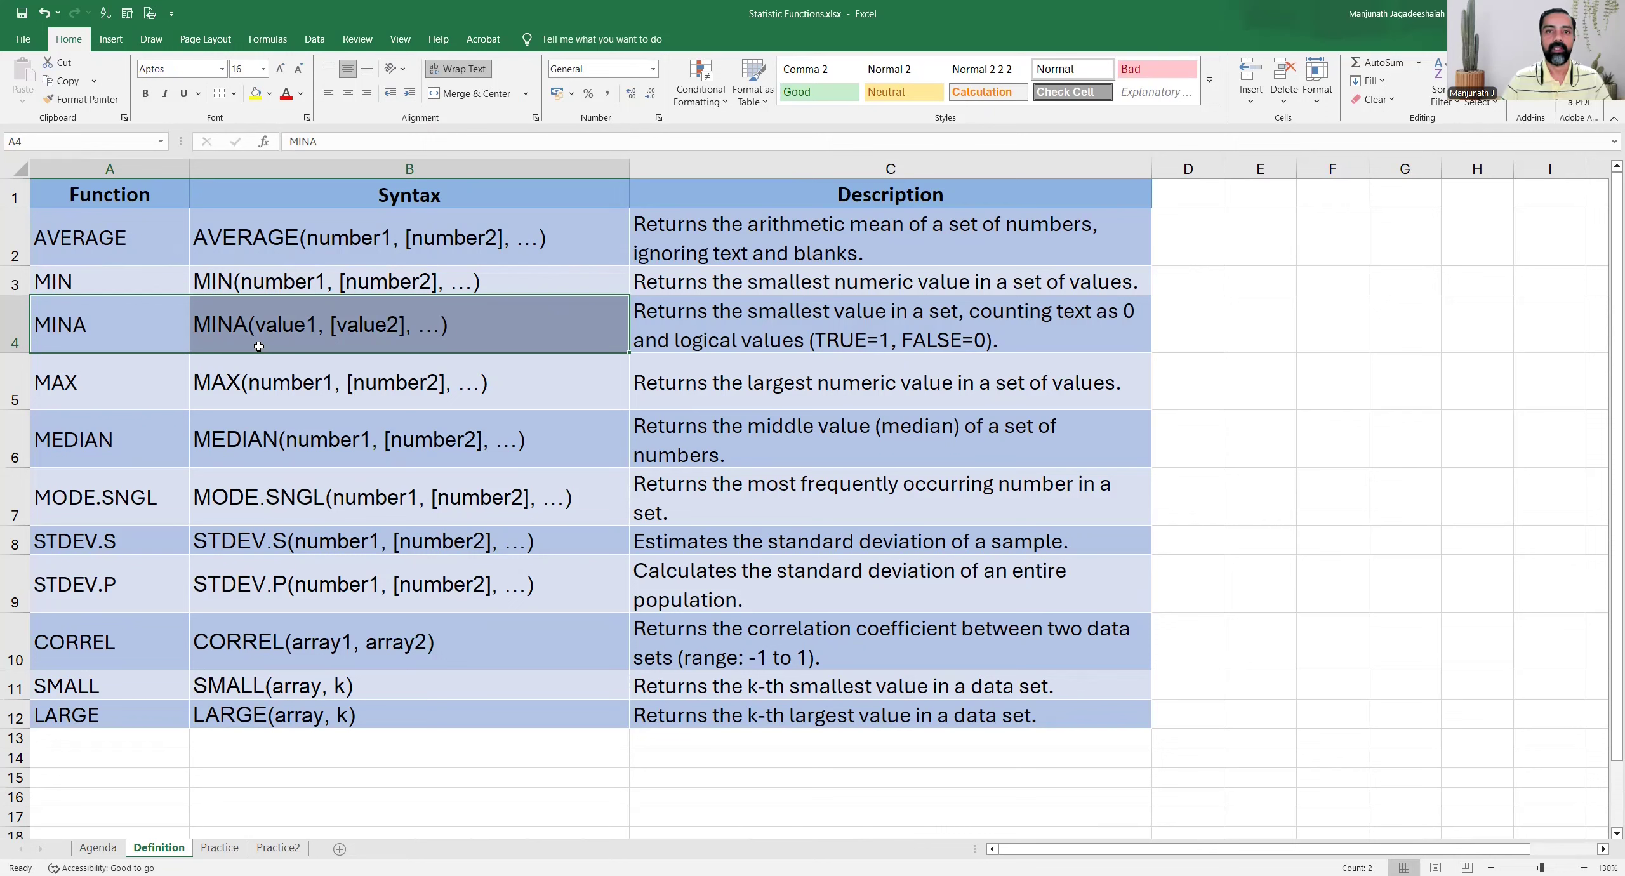
left_click(120, 389)
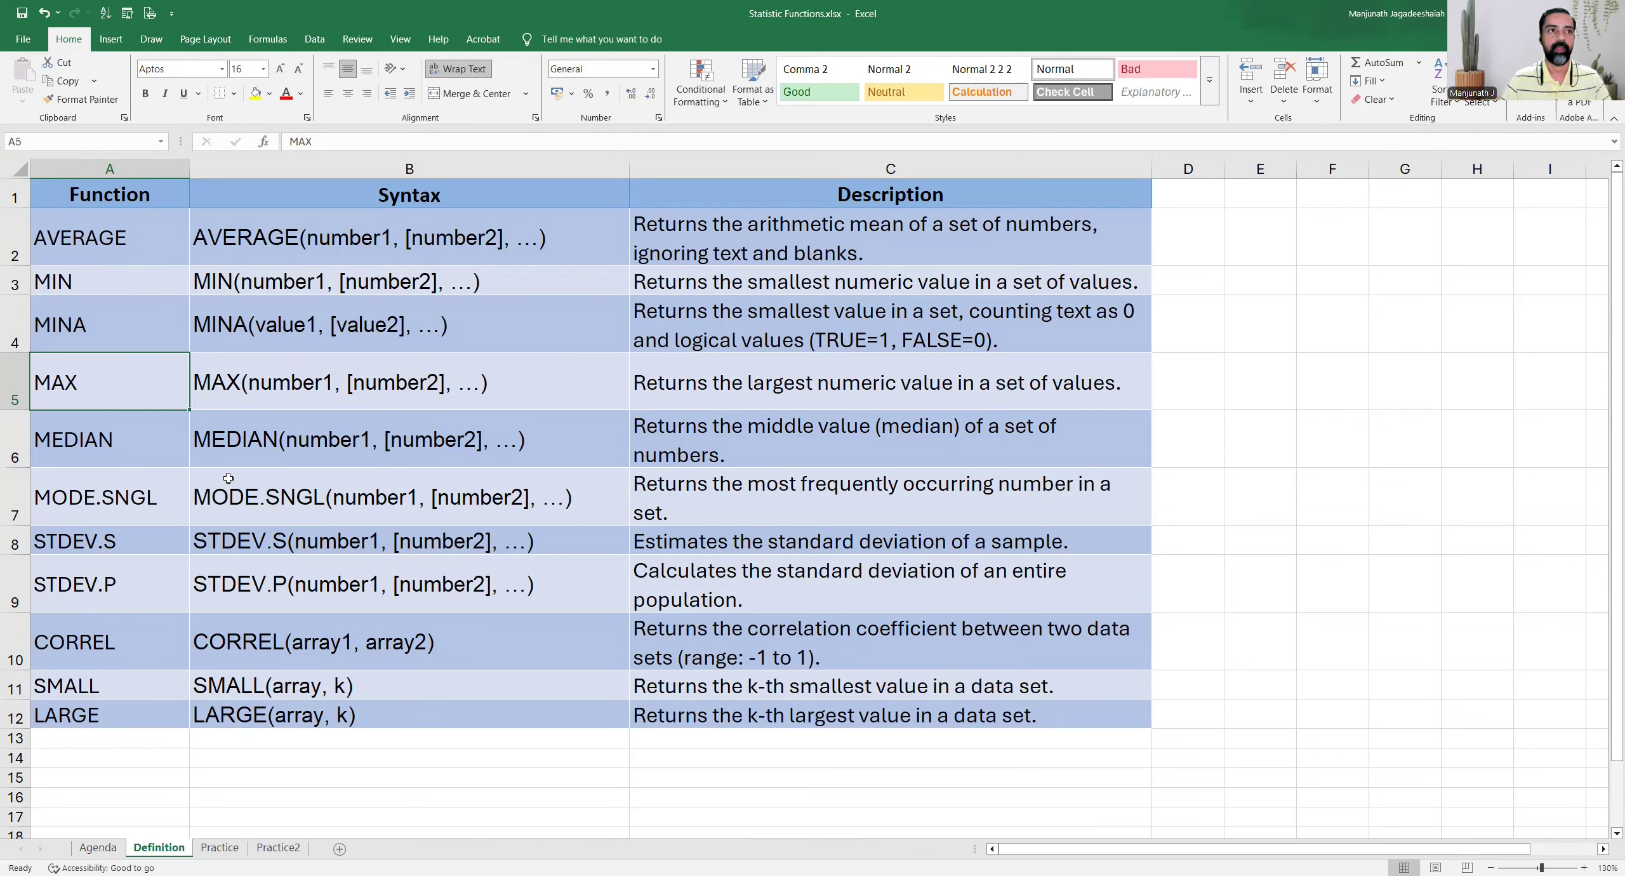
left_click_drag(127, 445, 562, 420)
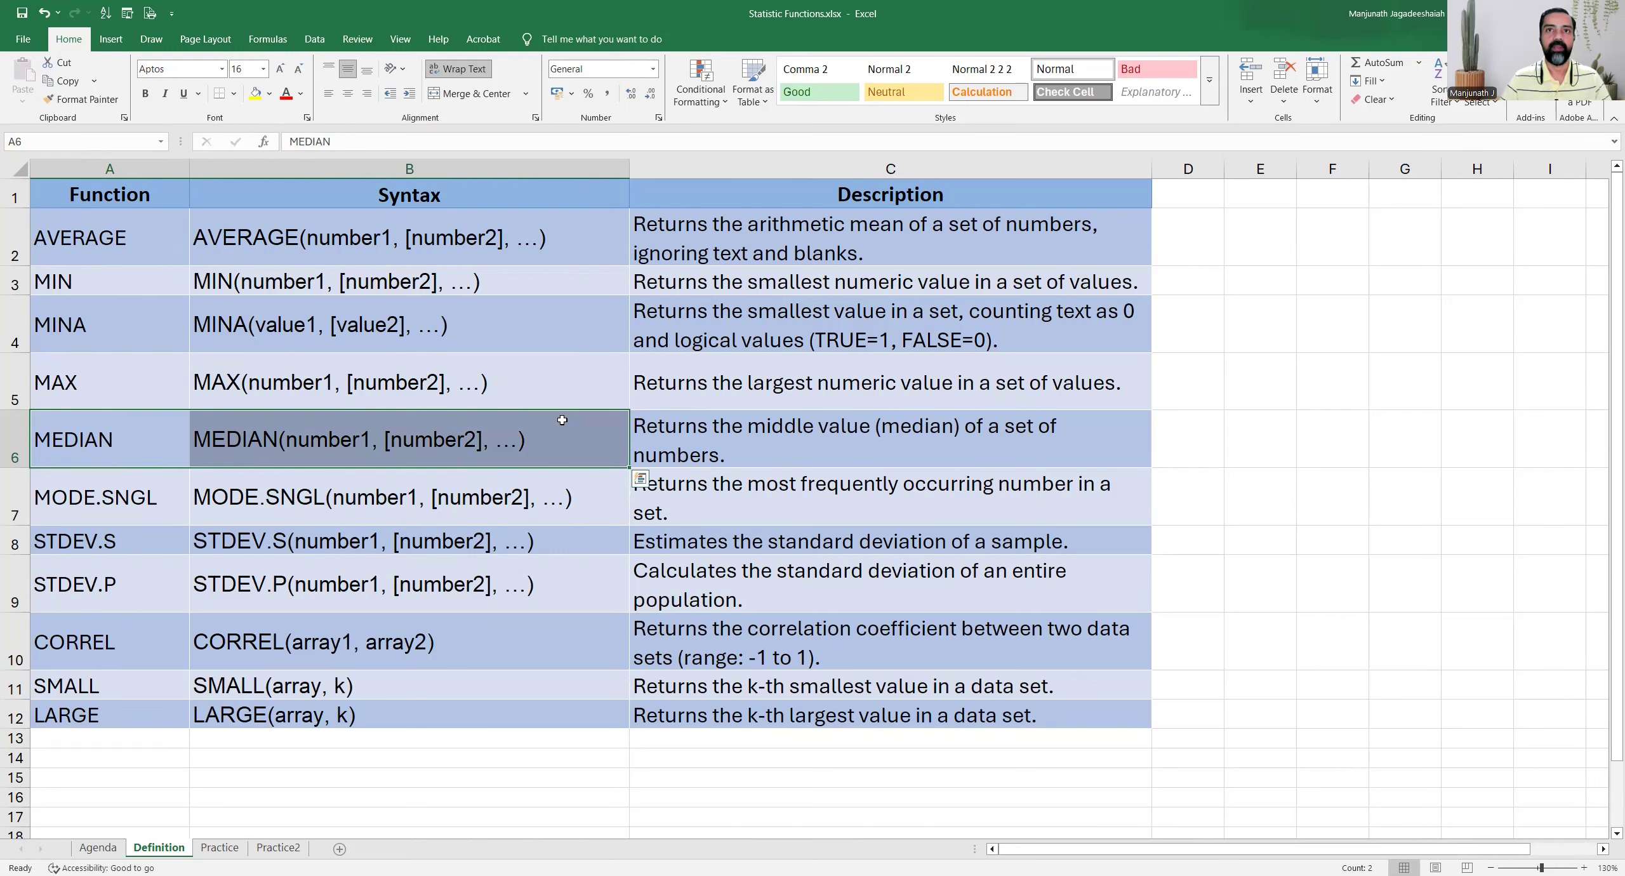
left_click(155, 504)
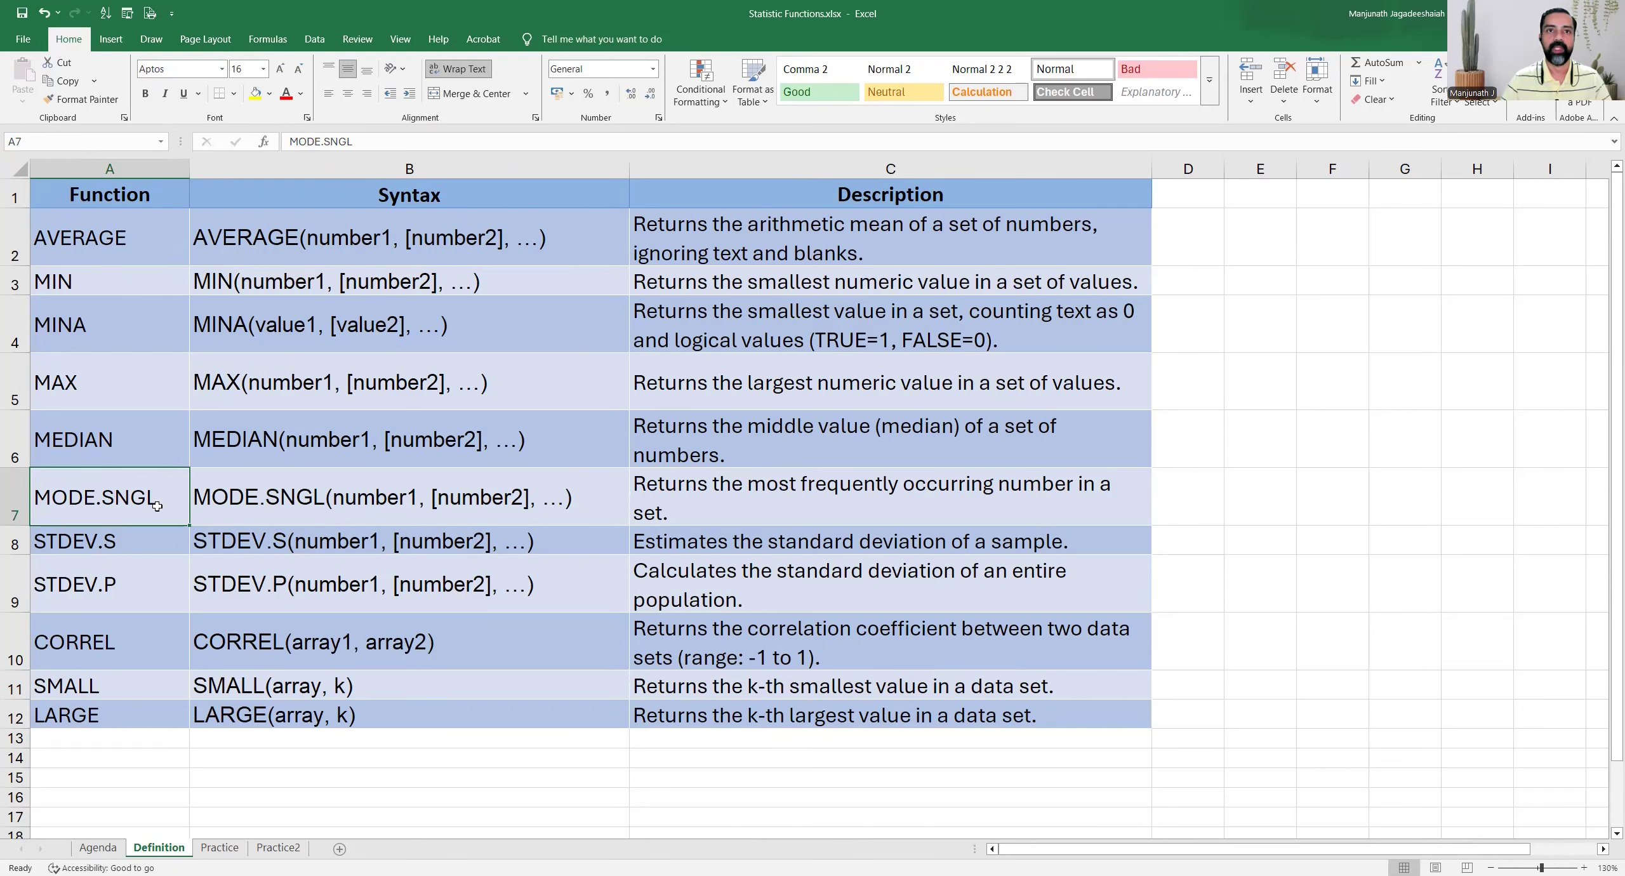
left_click(165, 547)
left_click_drag(152, 551, 145, 580)
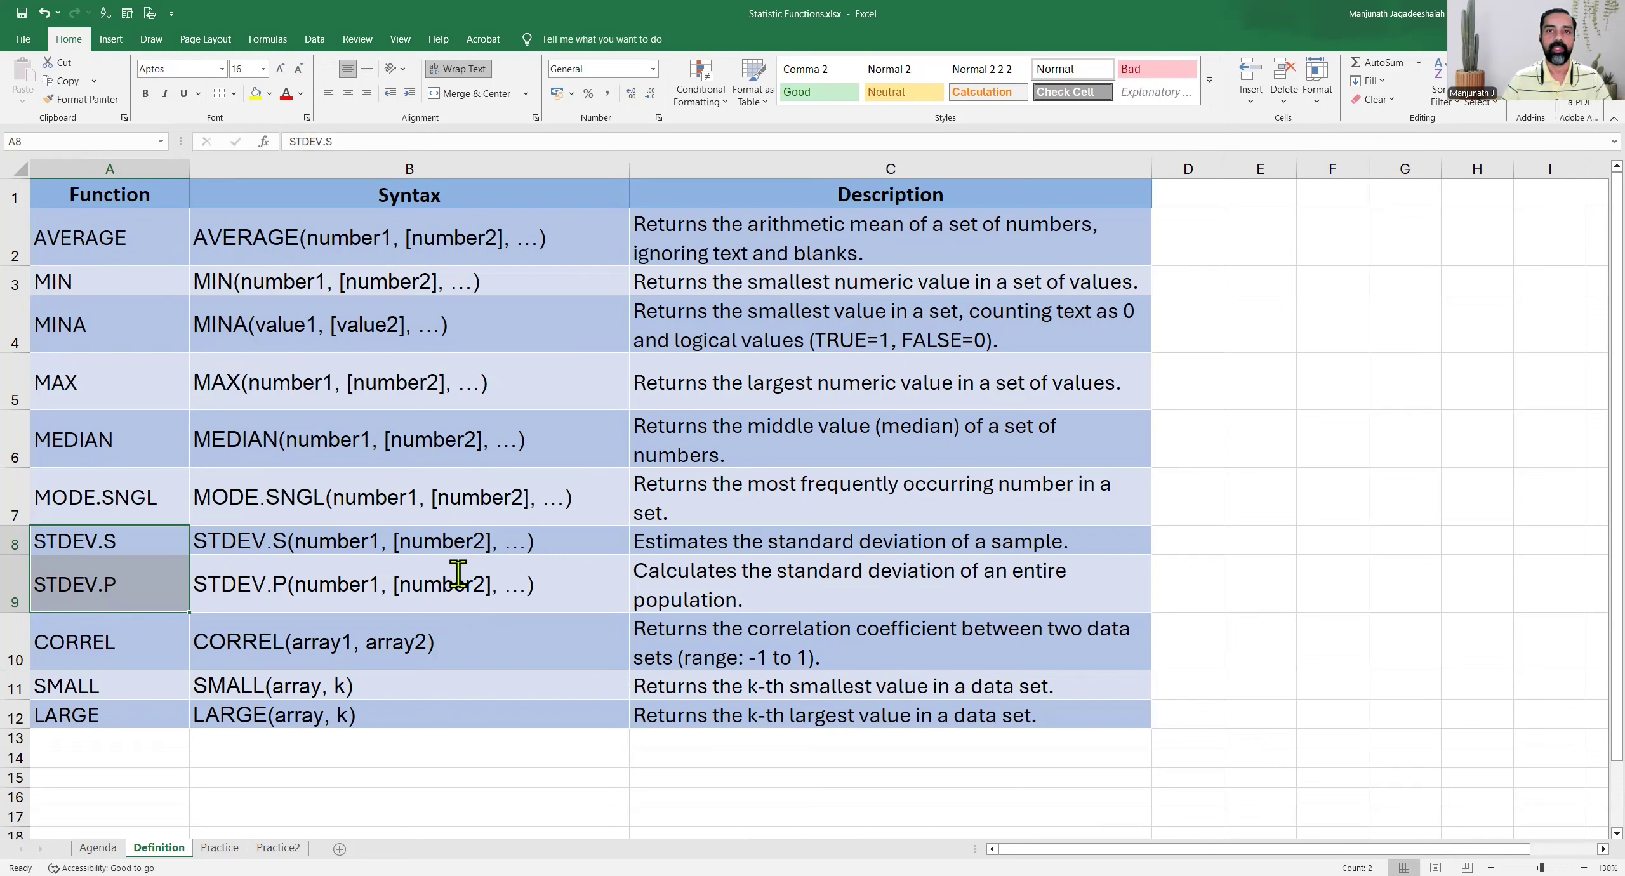
key("alt+Tab")
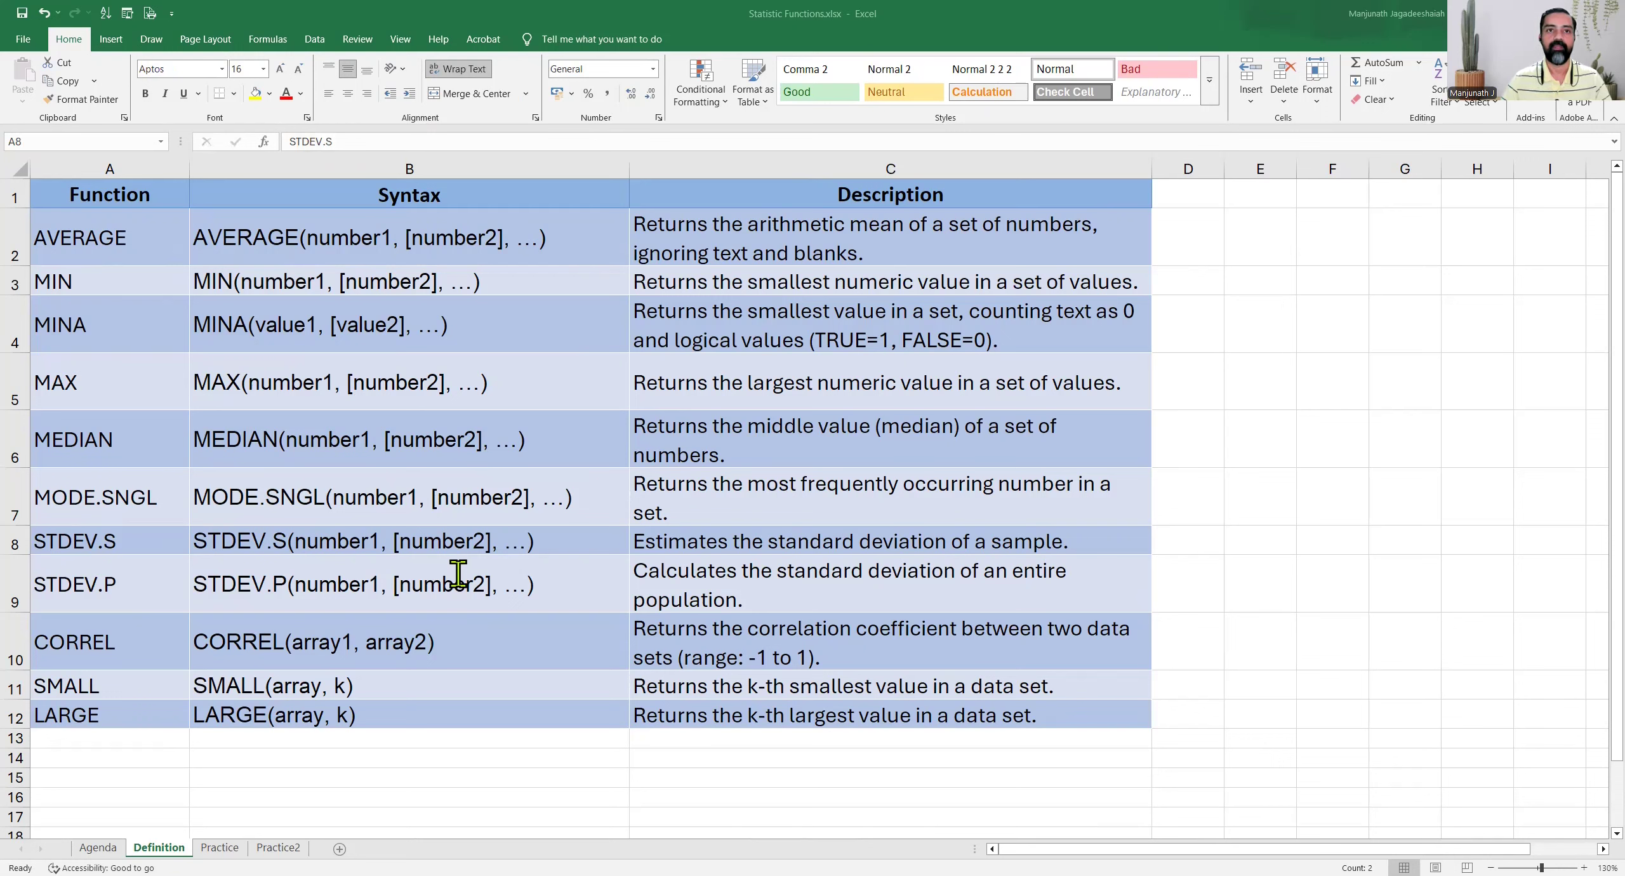
left_click_drag(176, 622, 610, 634)
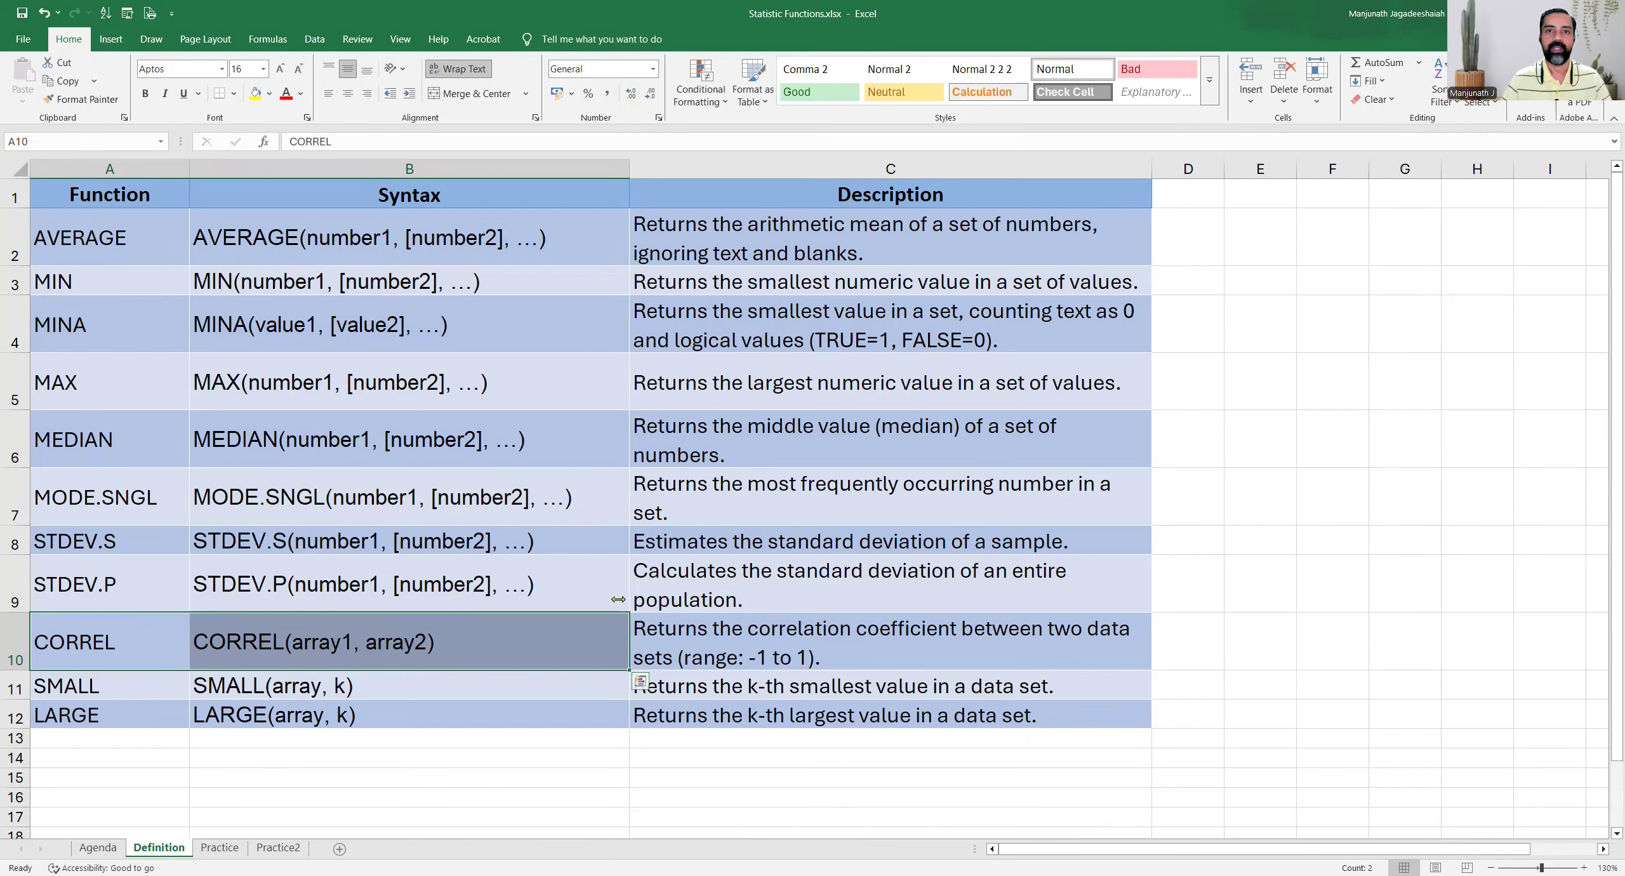
left_click_drag(137, 687, 262, 712)
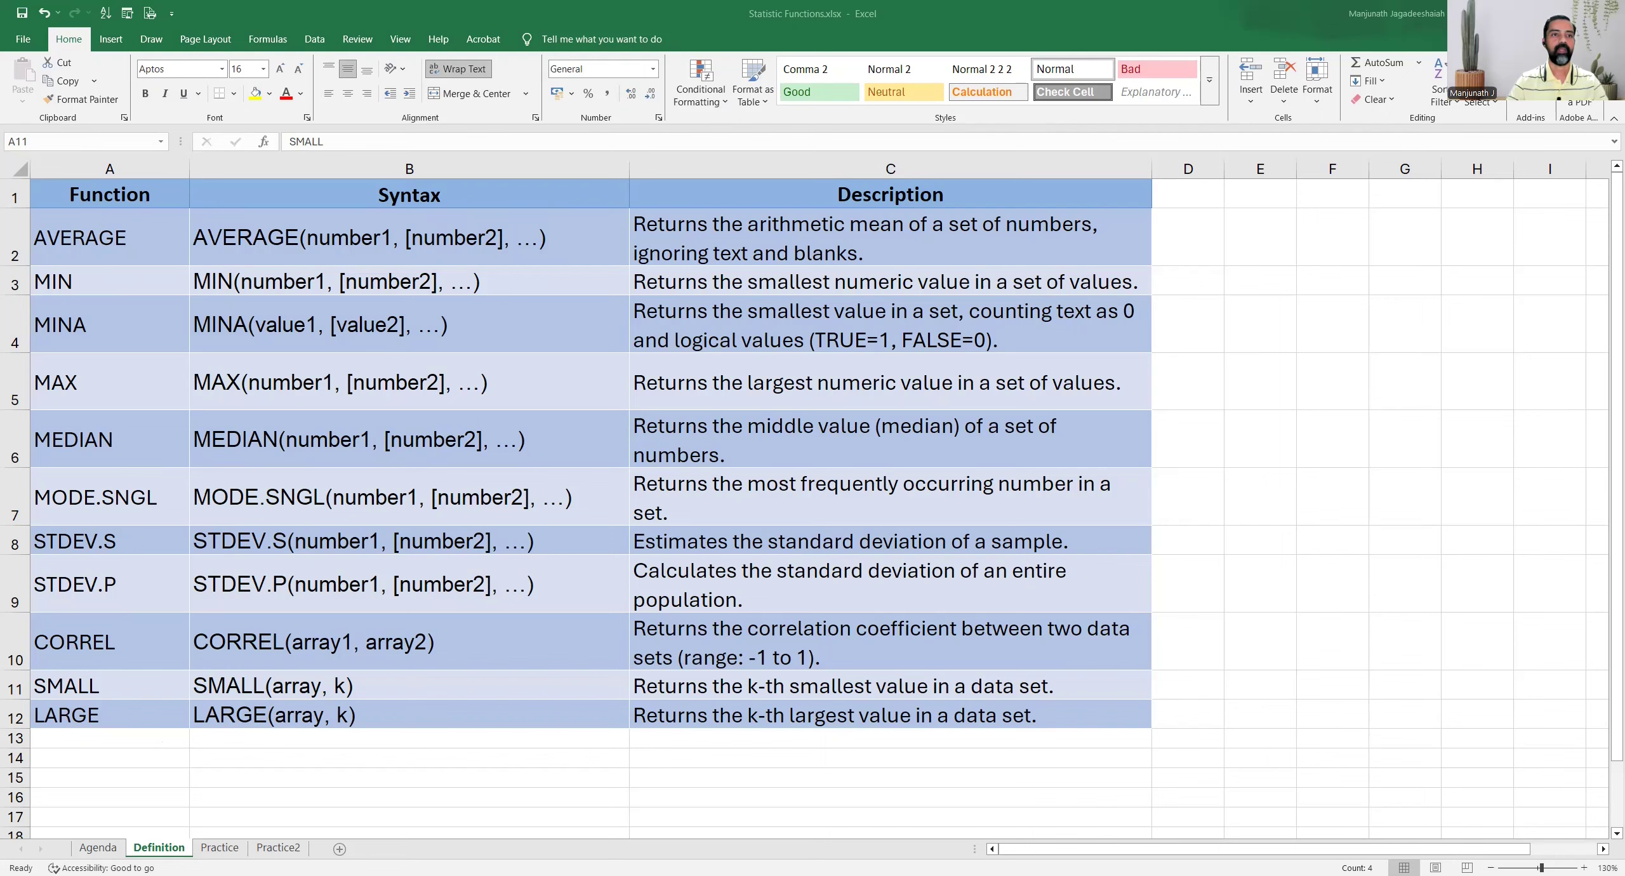
Open the Practice sheet and review the practice ideas table, the results grid and the AVERAGE task
left_click(220, 848)
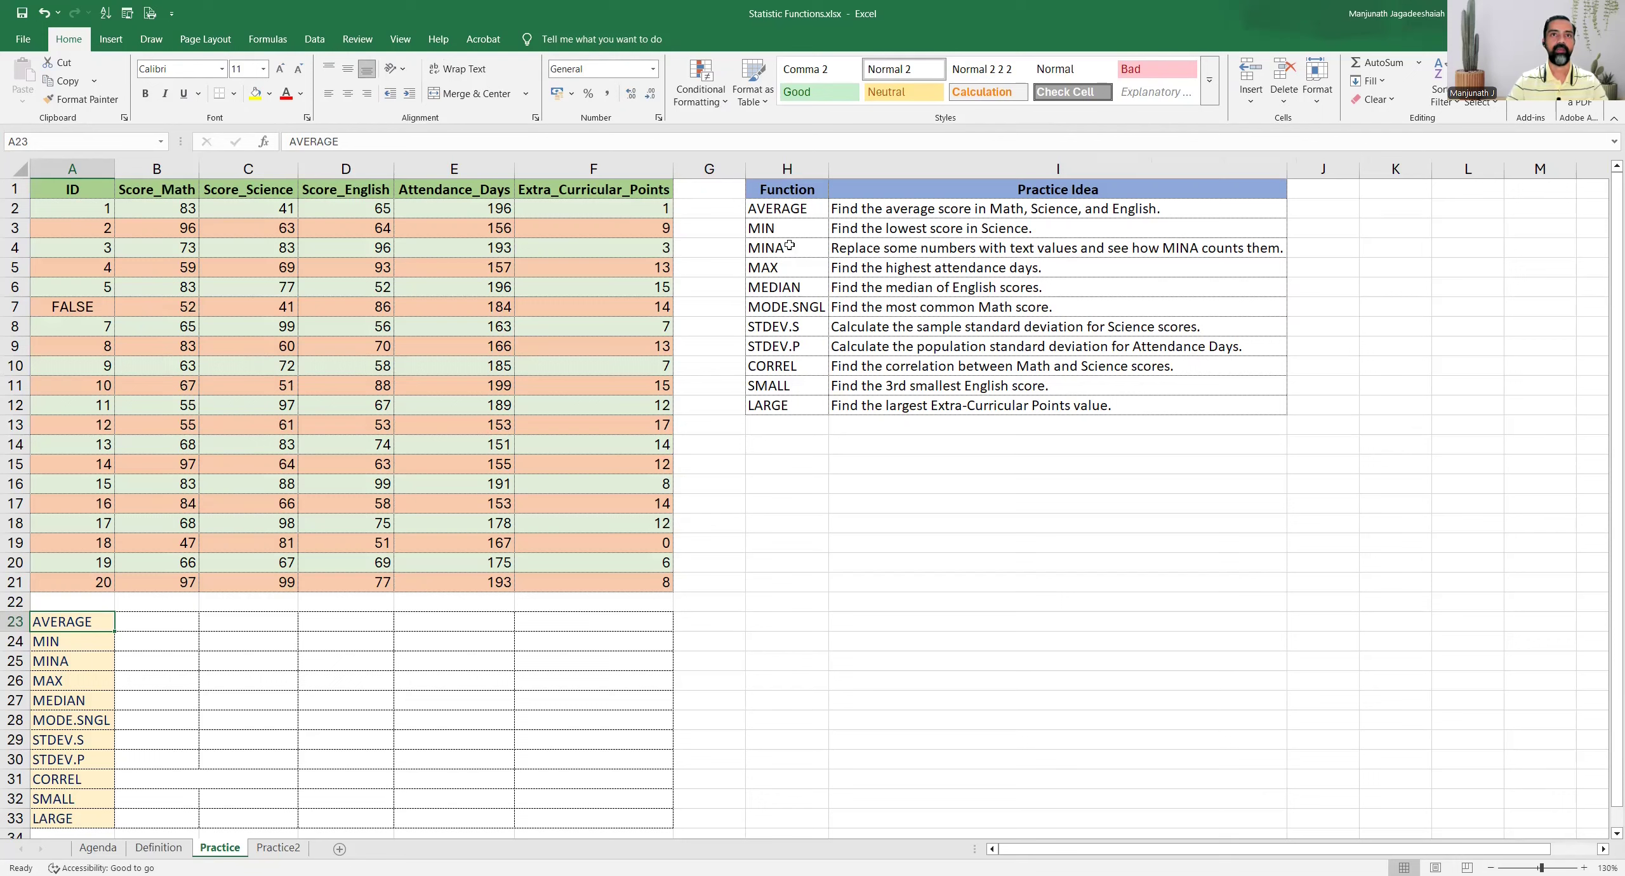
left_click_drag(788, 191, 844, 366)
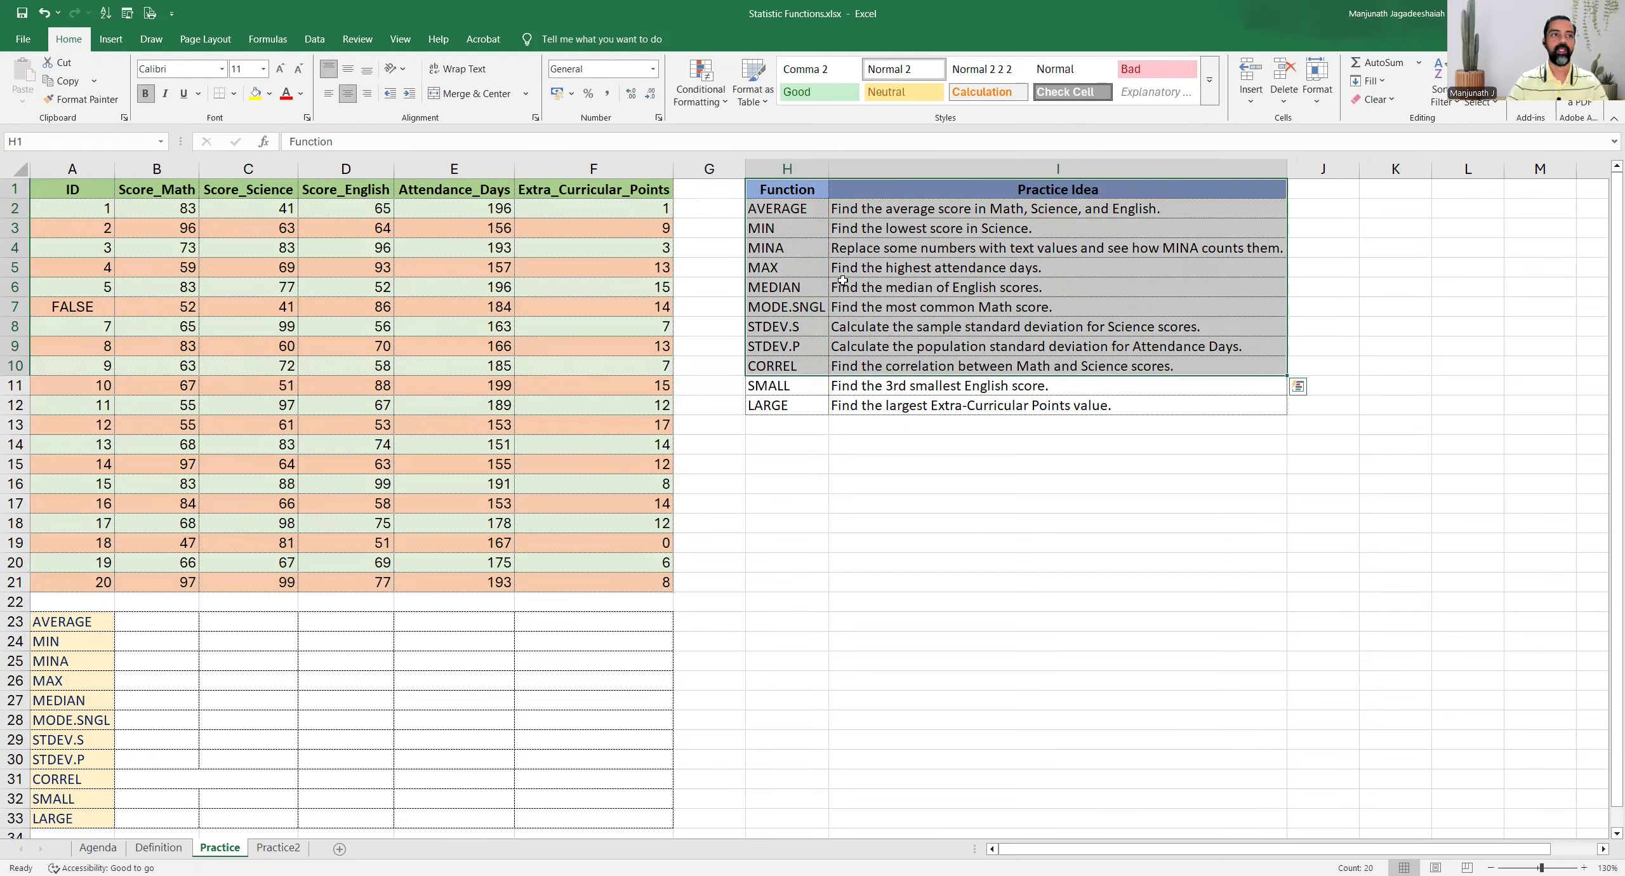
left_click_drag(105, 629, 554, 787)
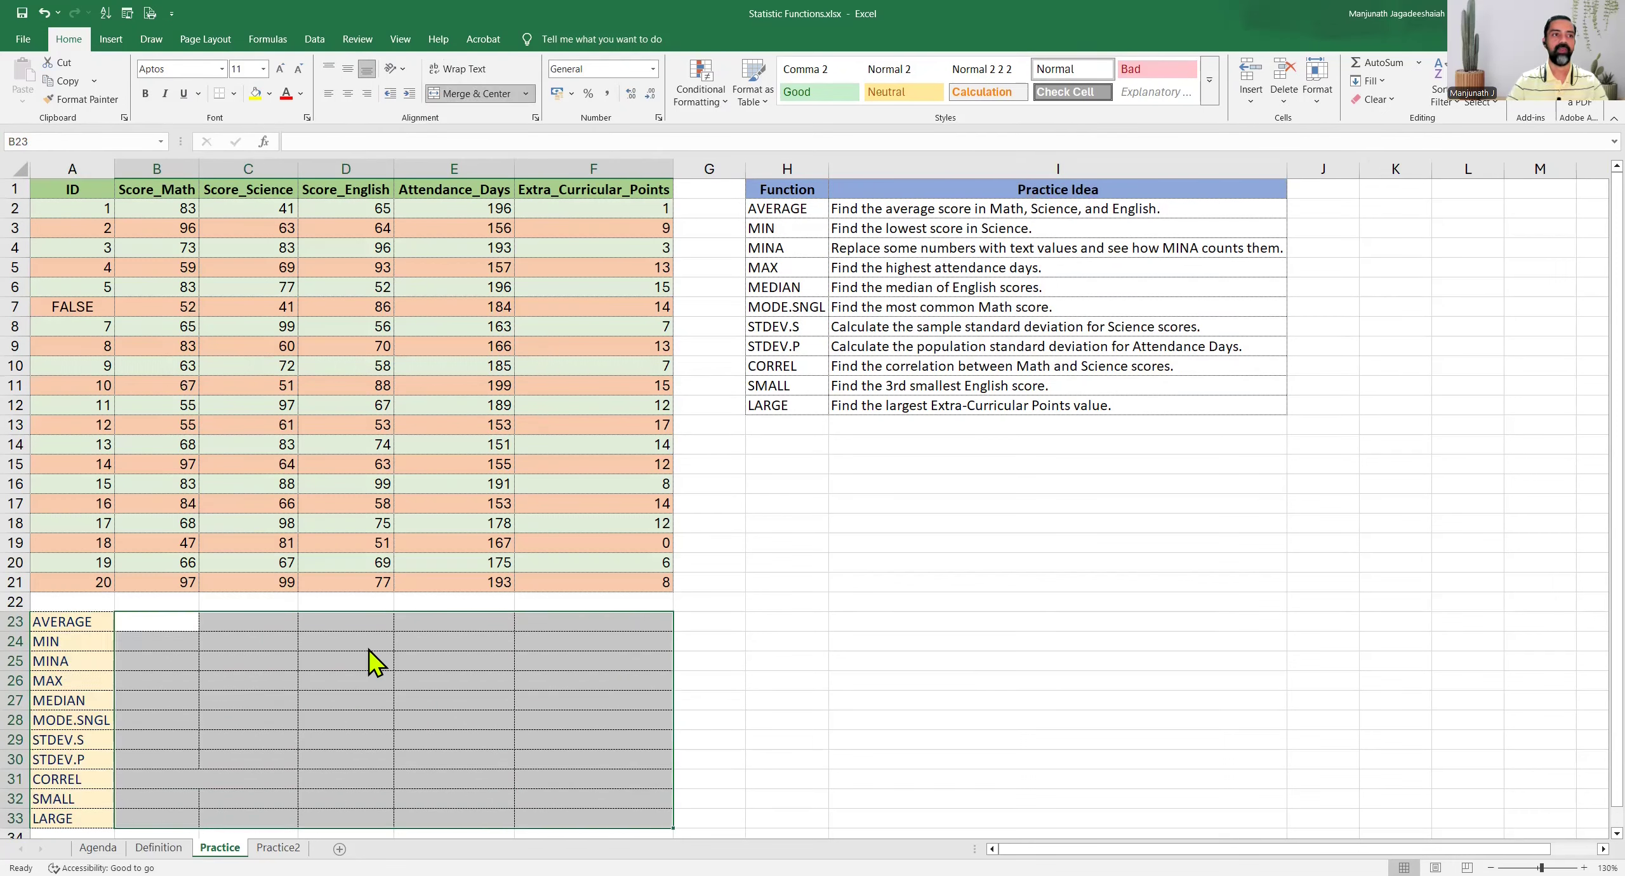
left_click(140, 624)
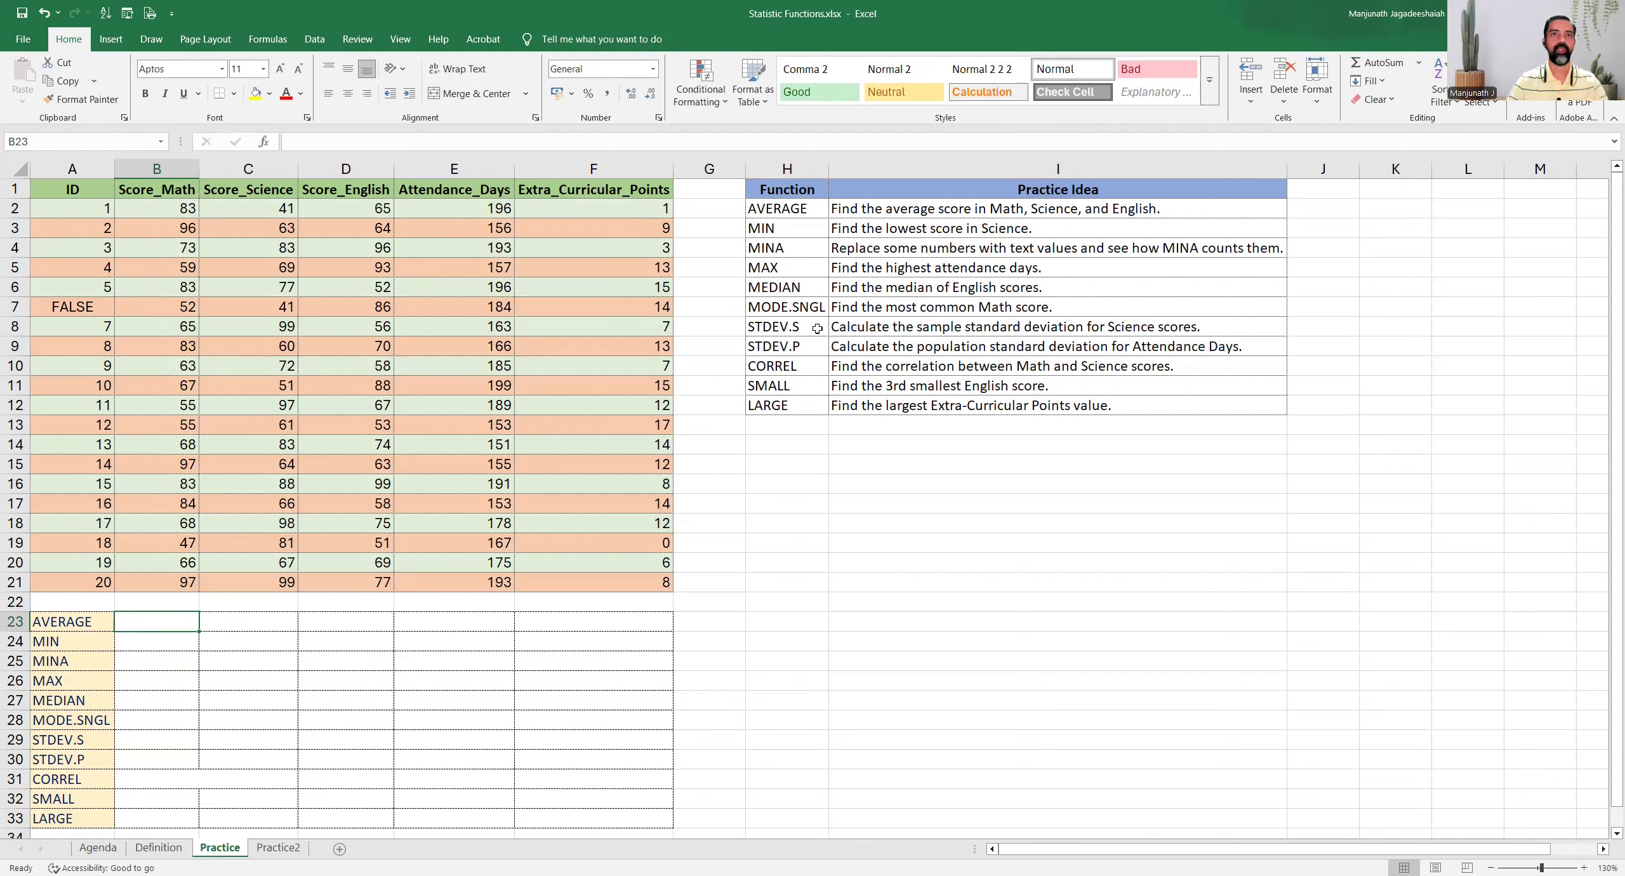
left_click(793, 208)
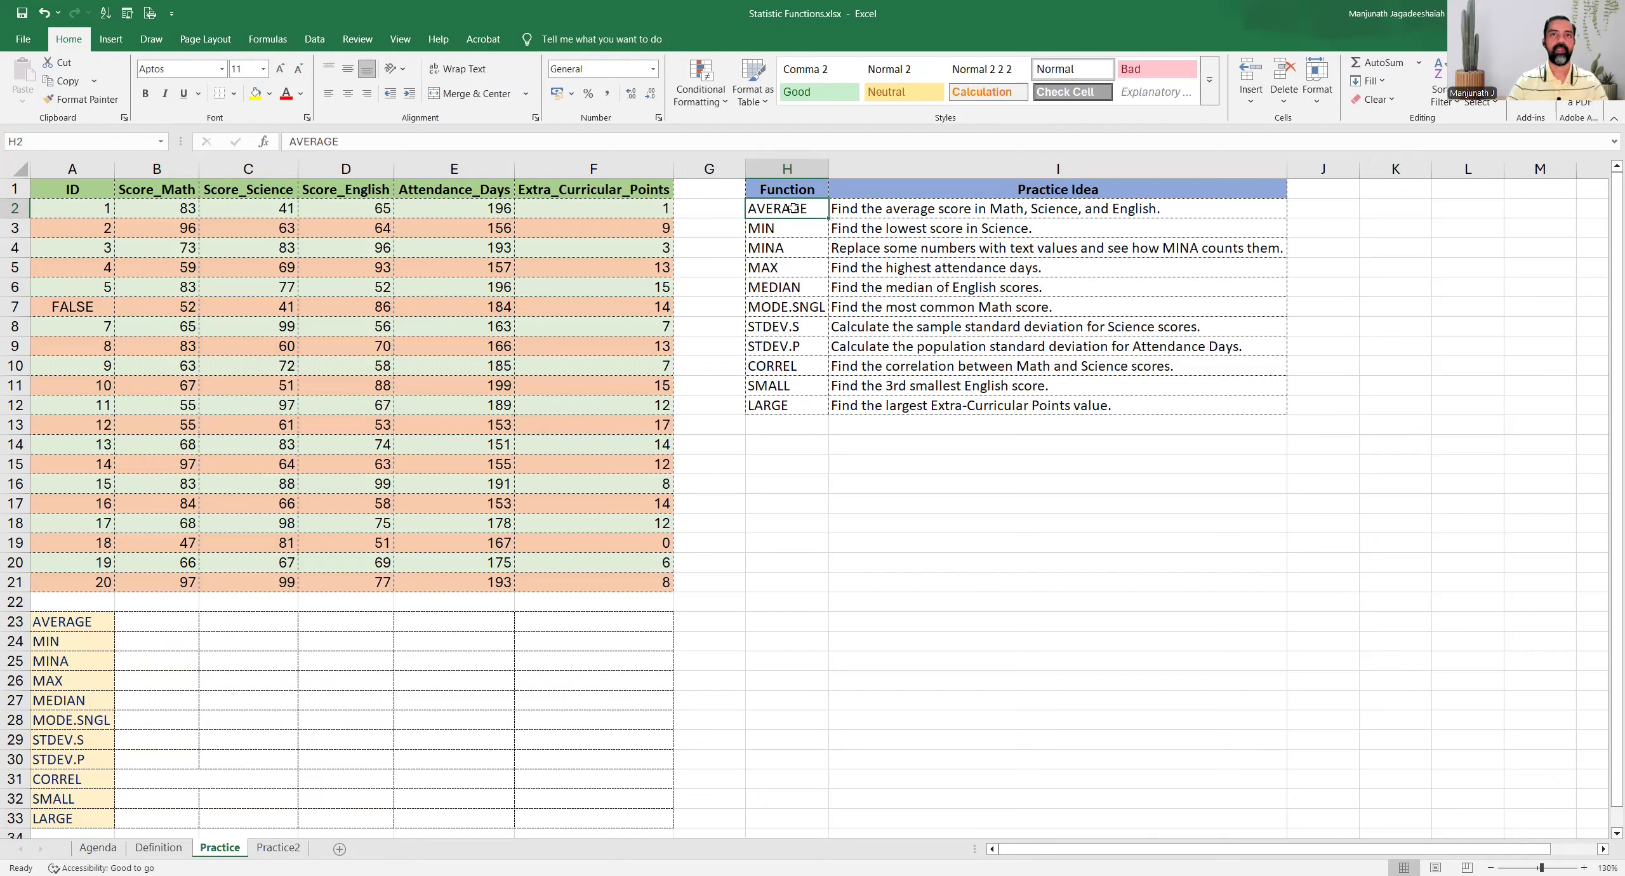
left_click(824, 208, "shift")
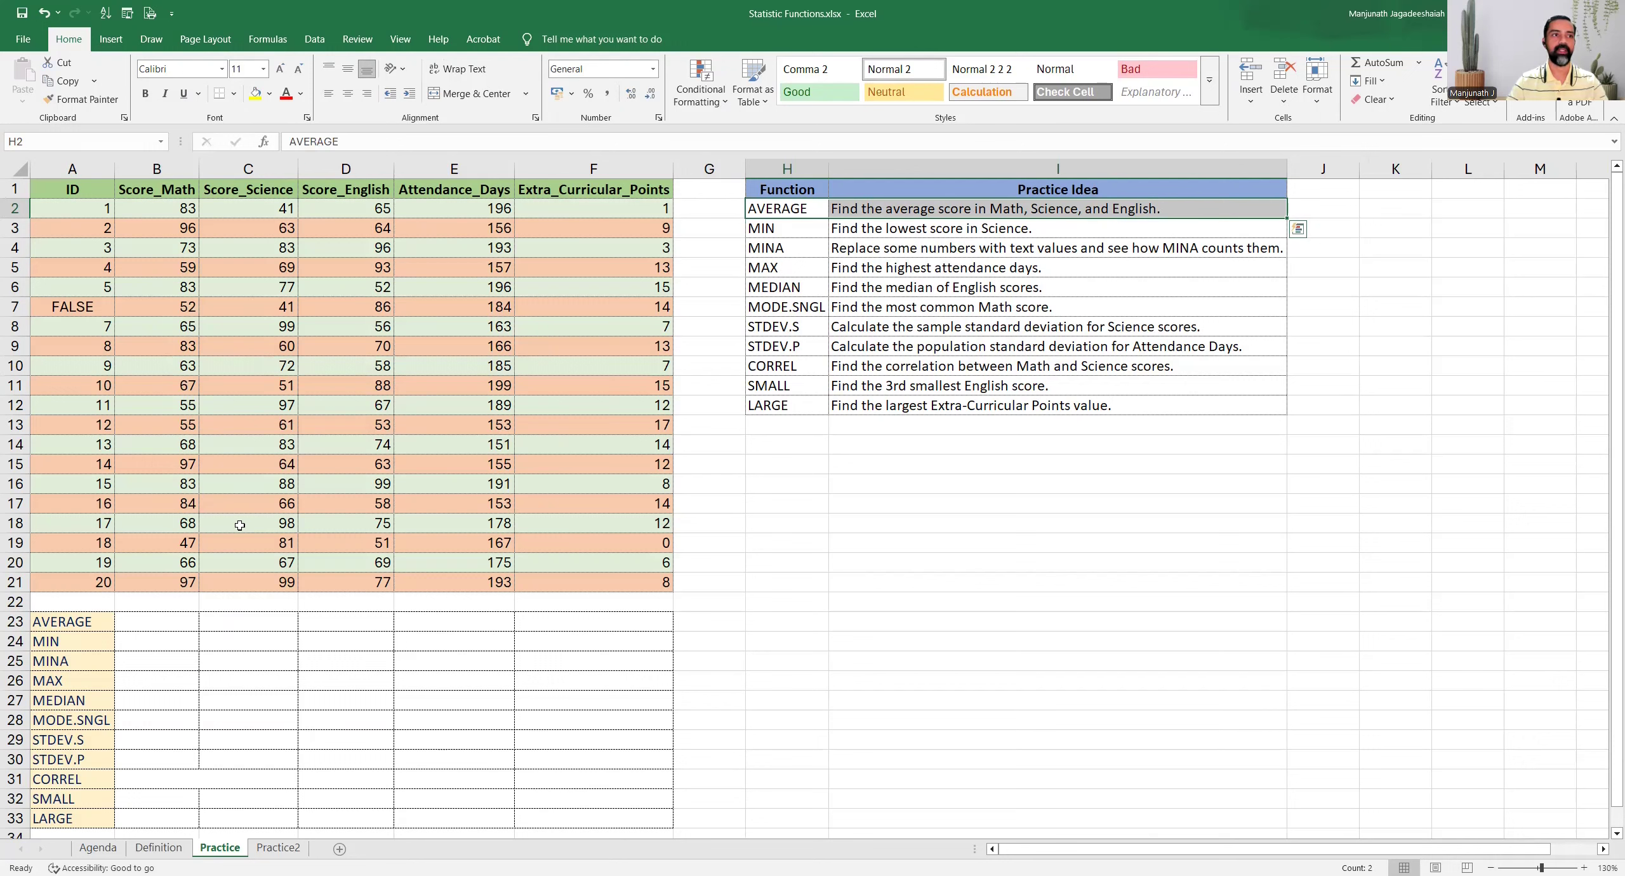
Enter =AVERAGE(B2:B21) in cell B23 to average the Math scores
left_click(158, 624)
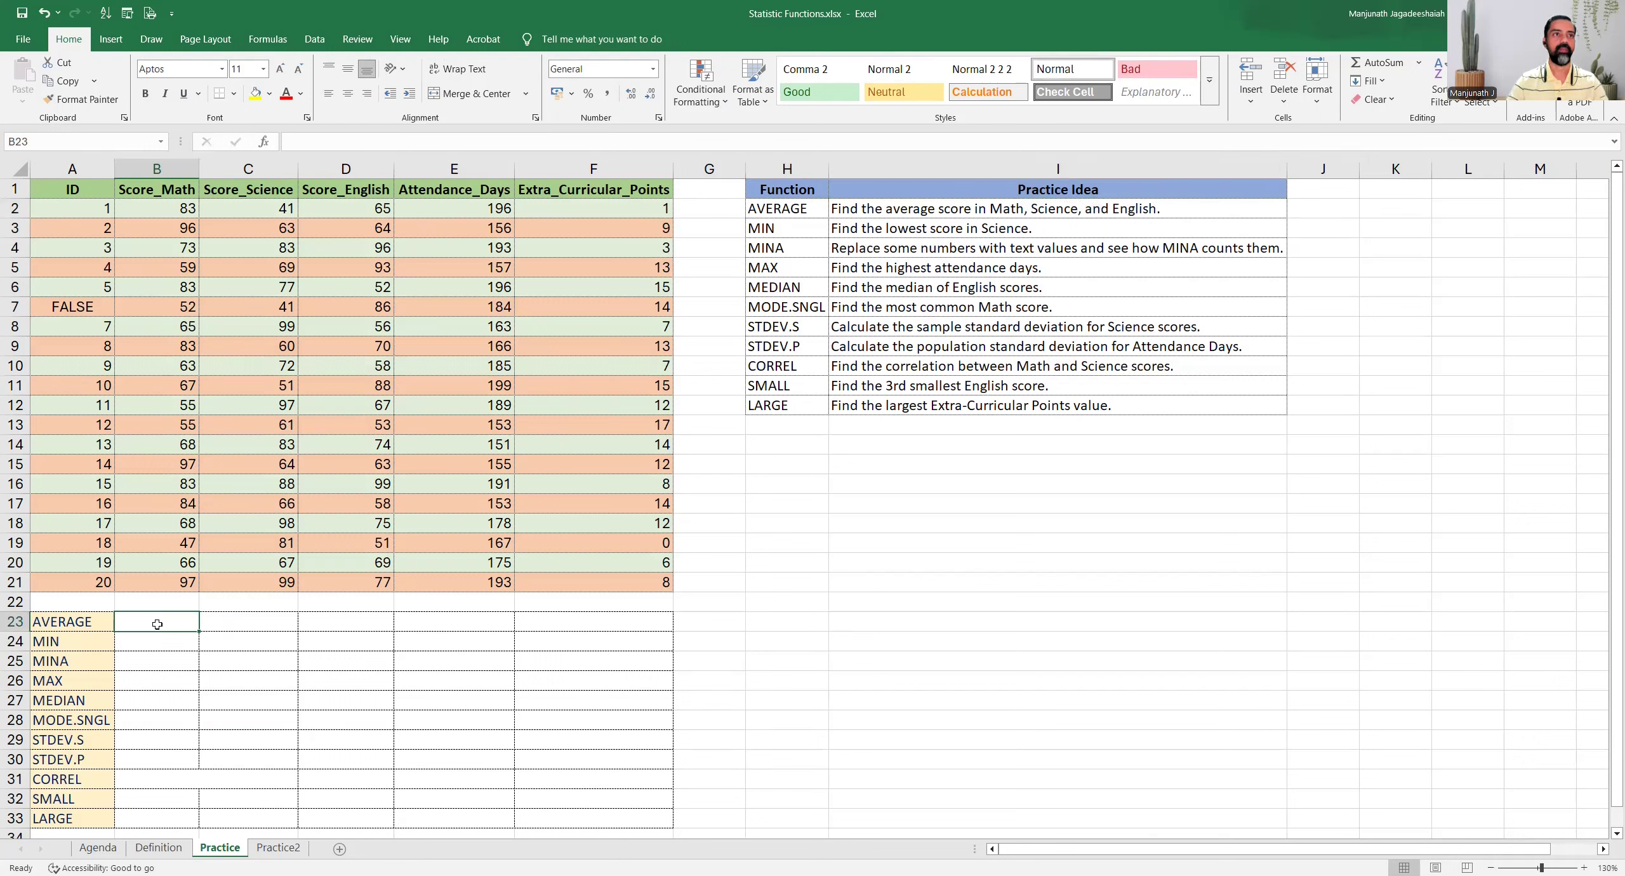
type("=")
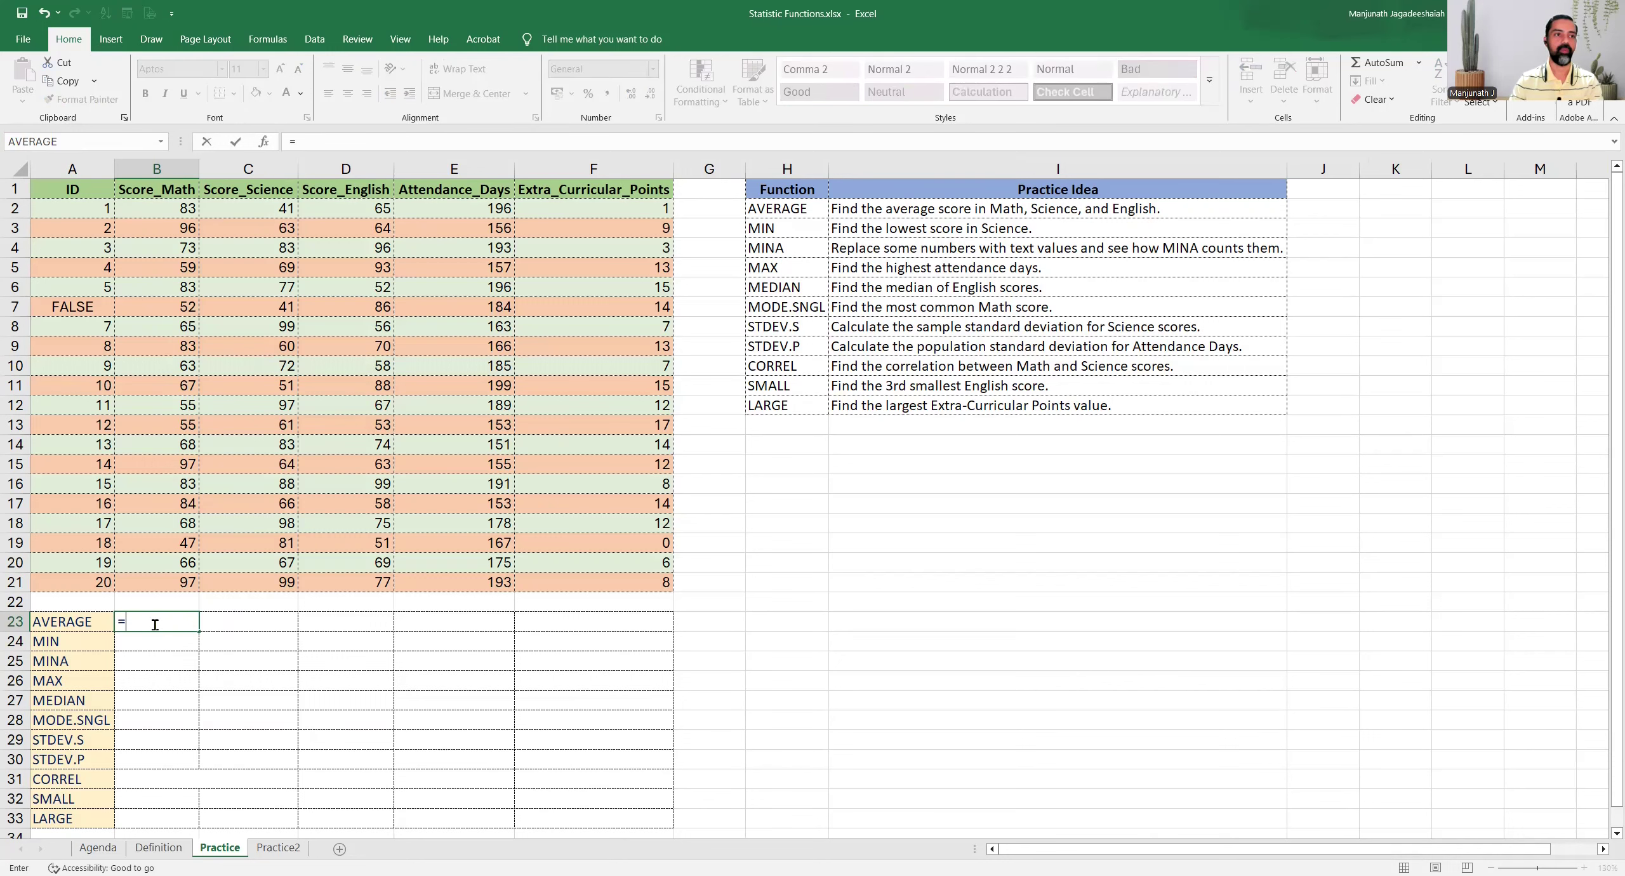
type("AVERAGE(")
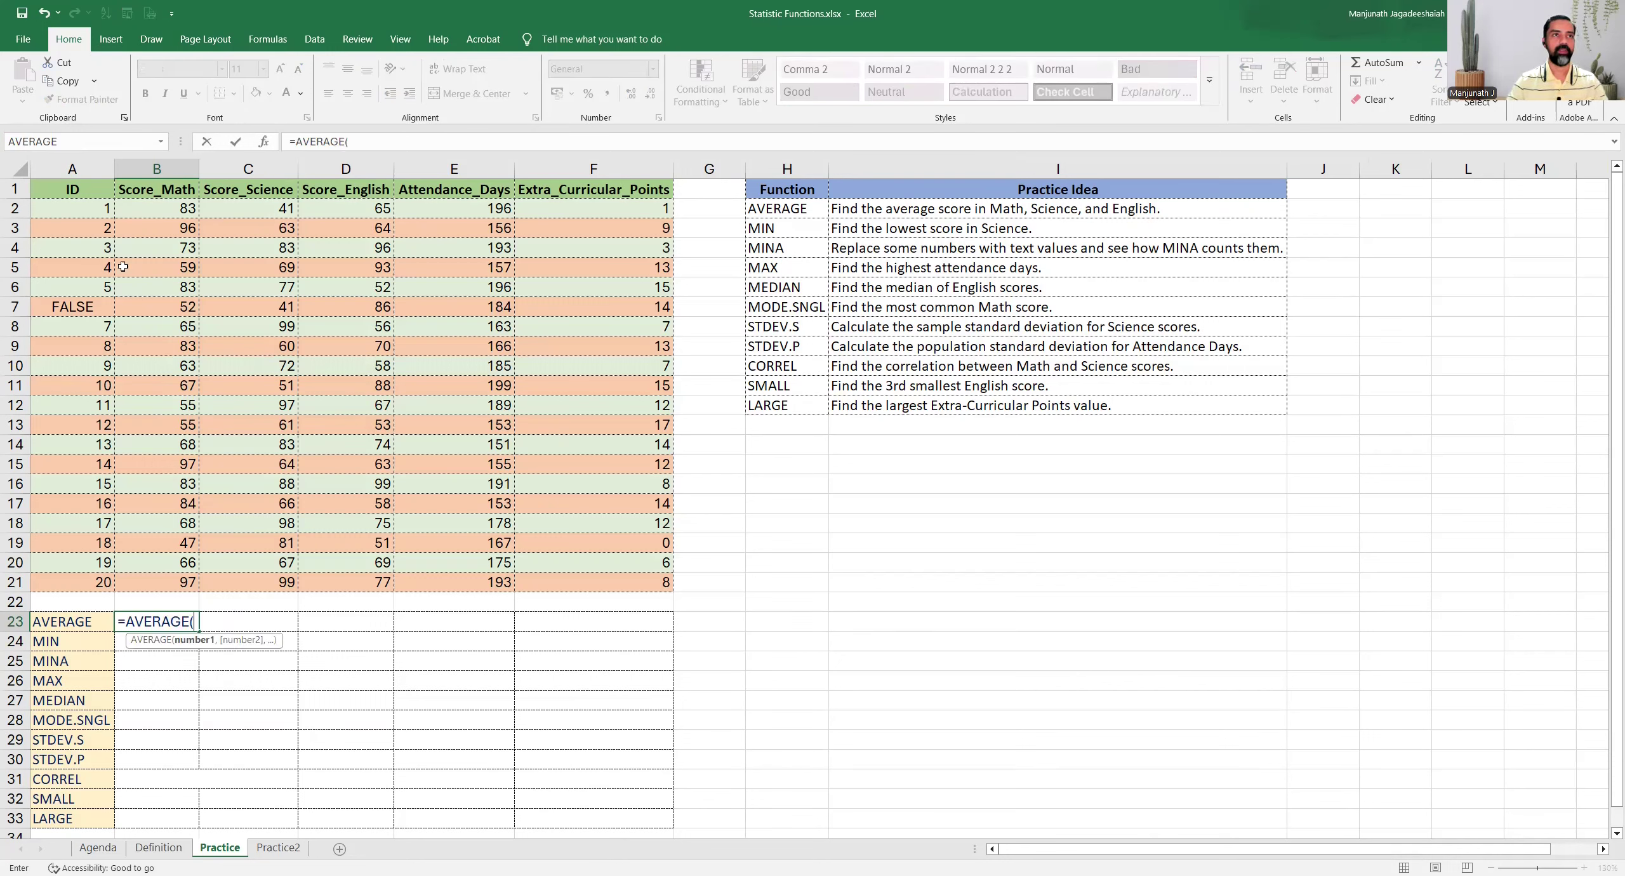
left_click(142, 209)
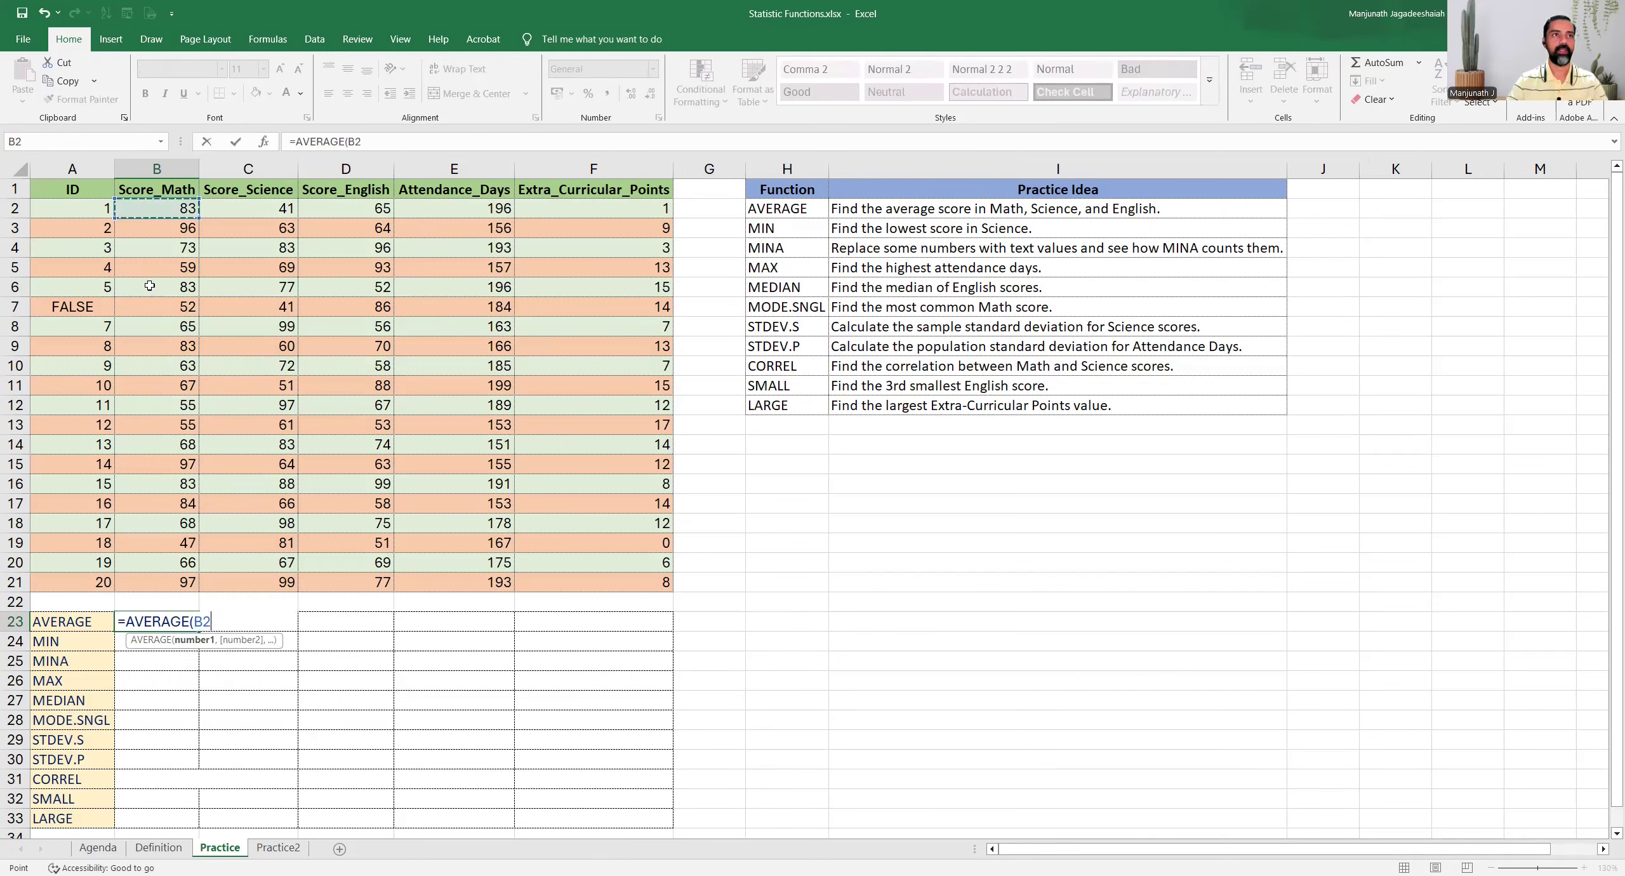
left_click(157, 580, "shift")
type(")")
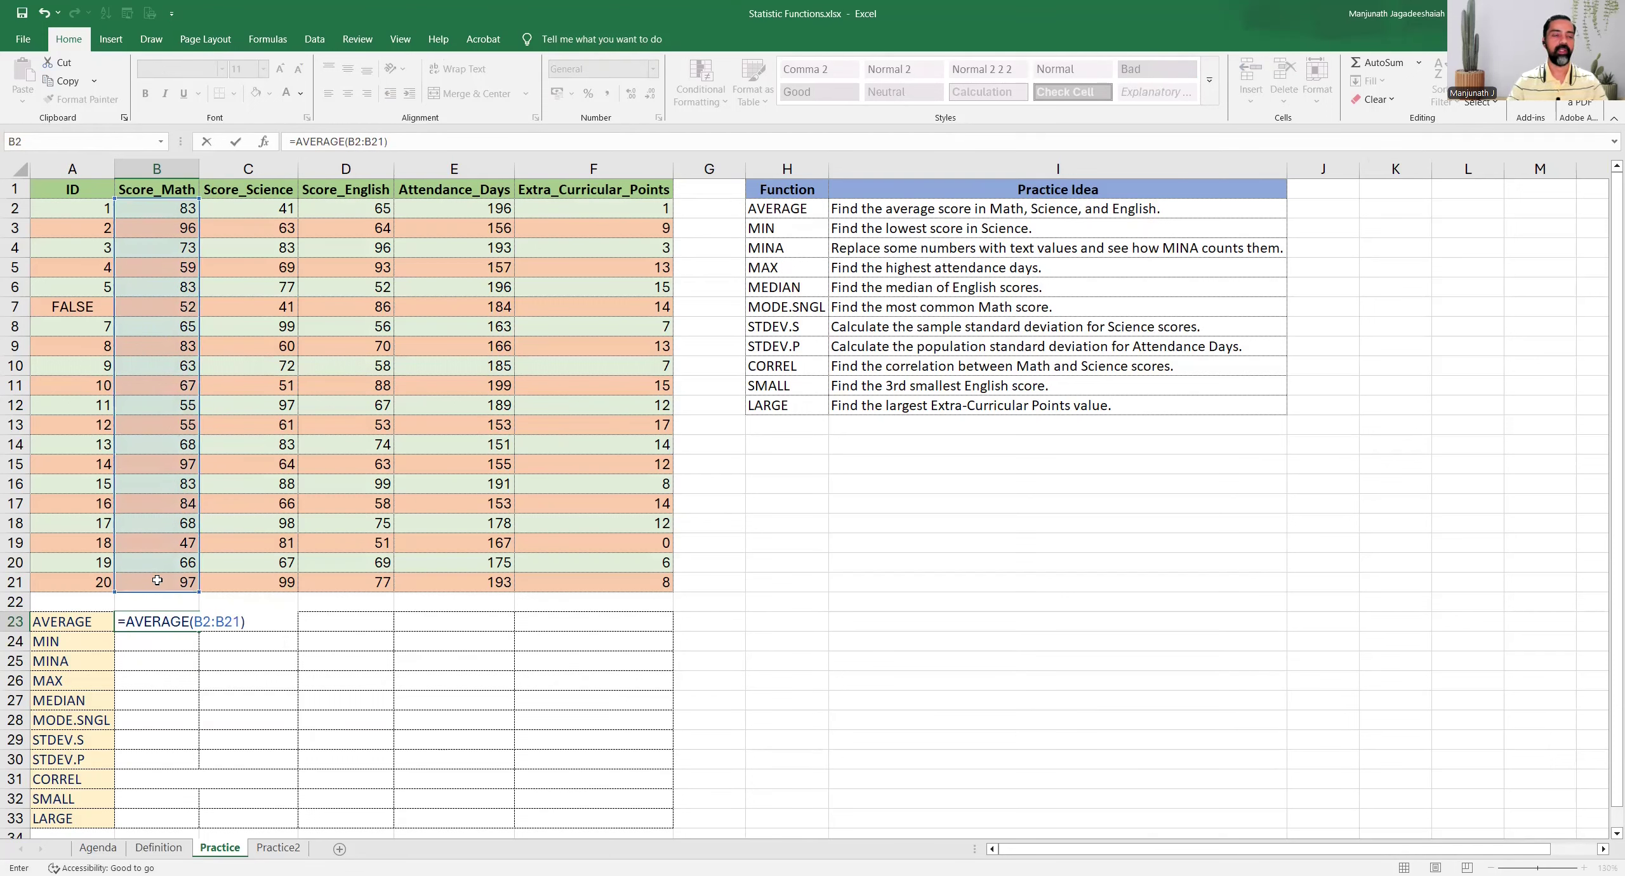
key("ctrl+Return")
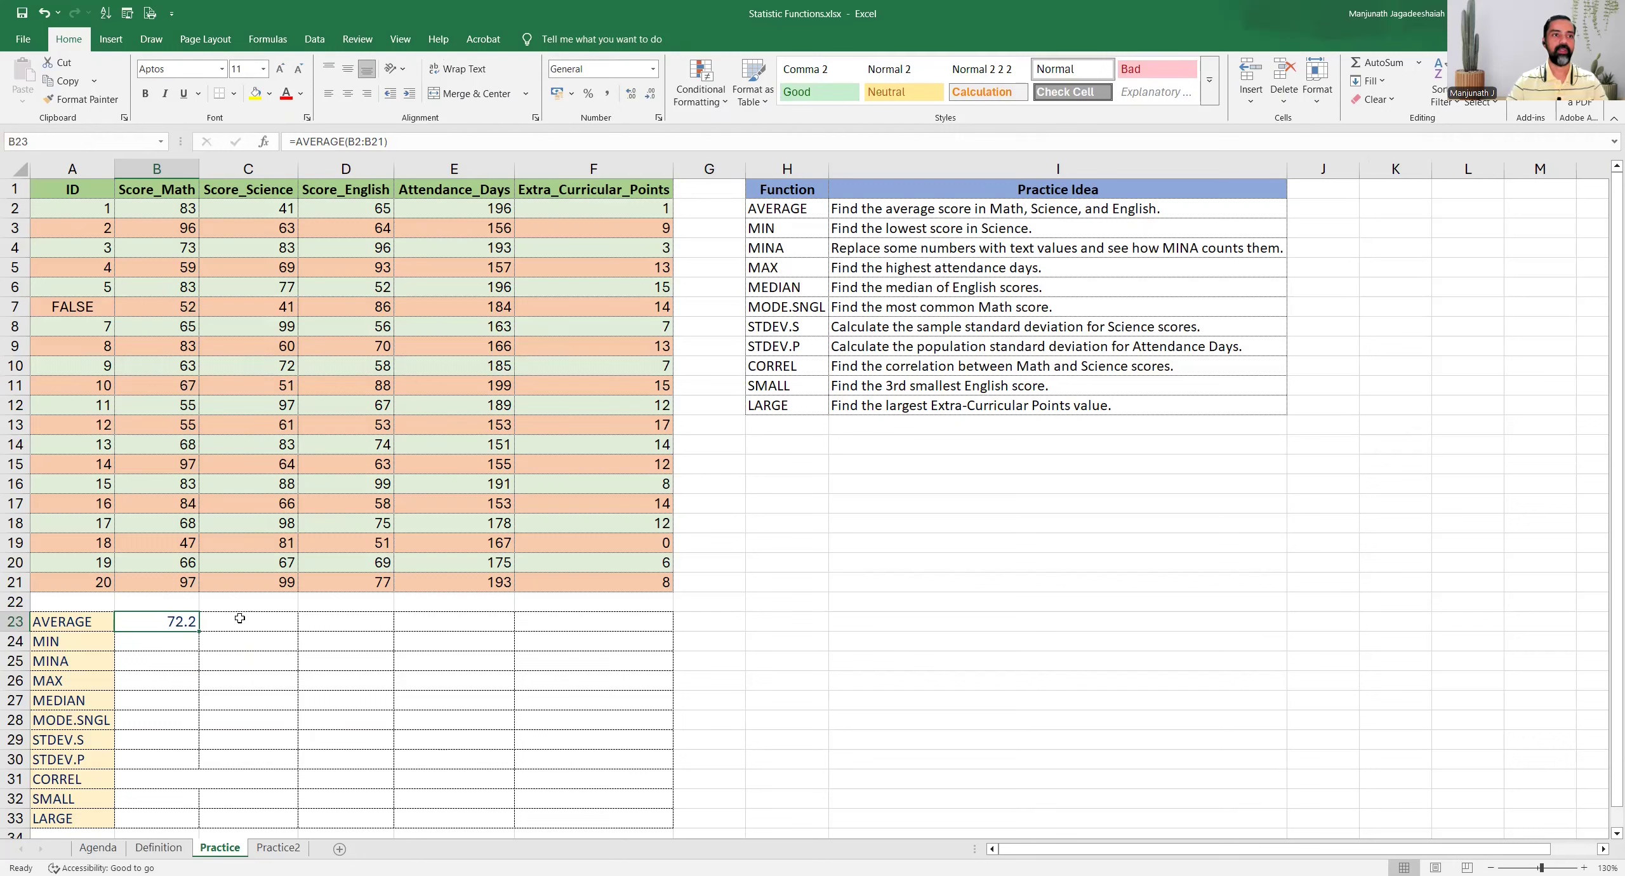
Fill the AVERAGE formula from B23 across to C23 and D23 for the Science and English scores
left_click(240, 621)
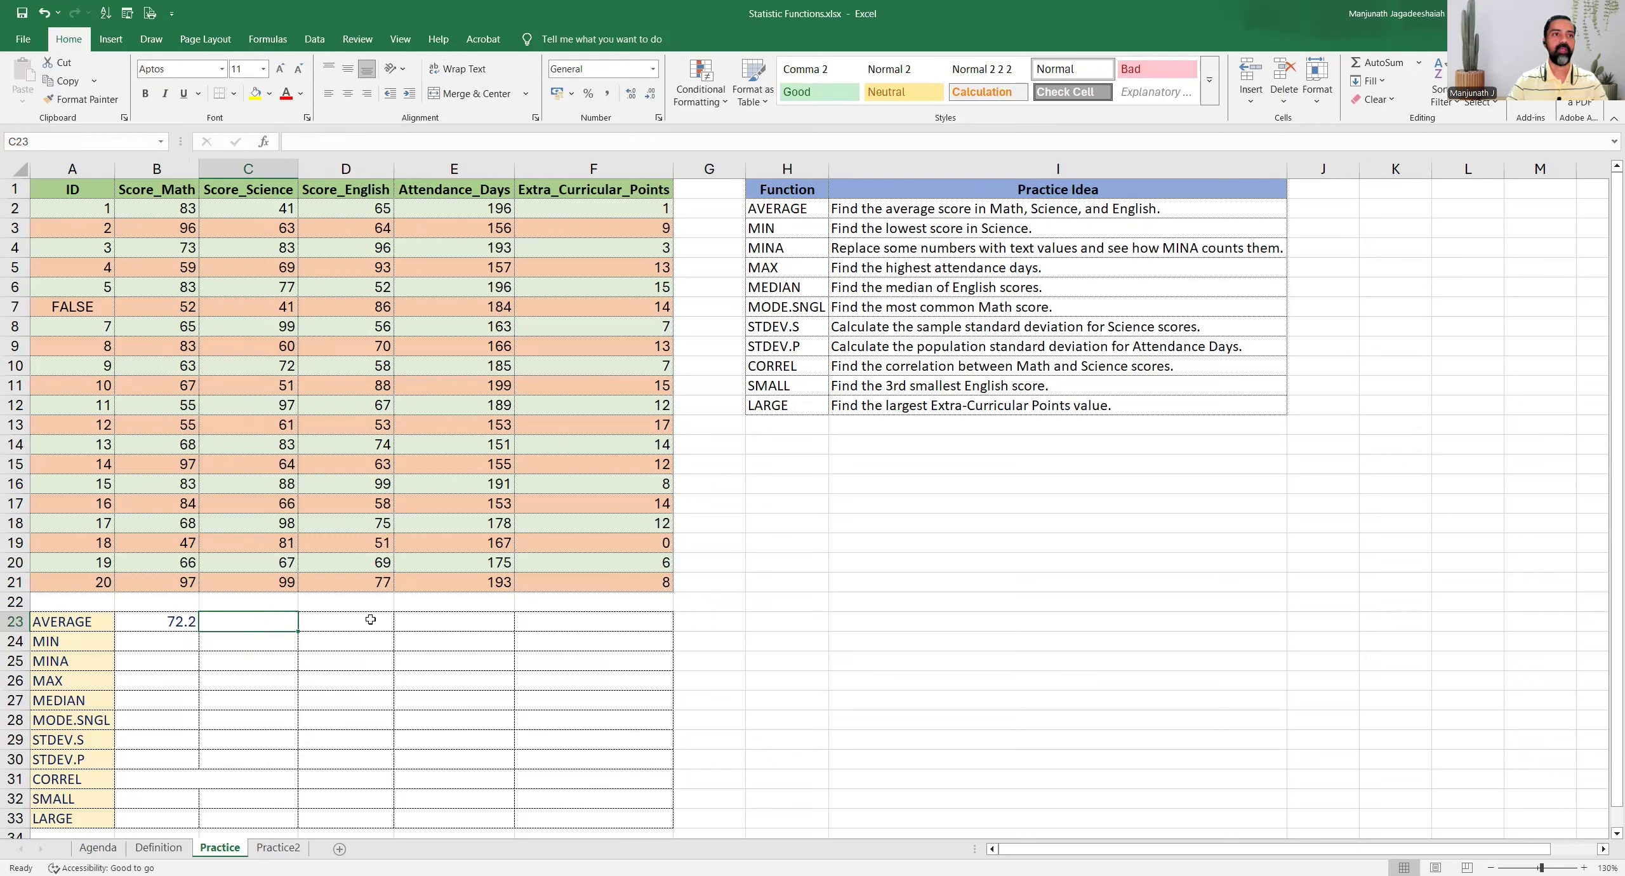
left_click(169, 622)
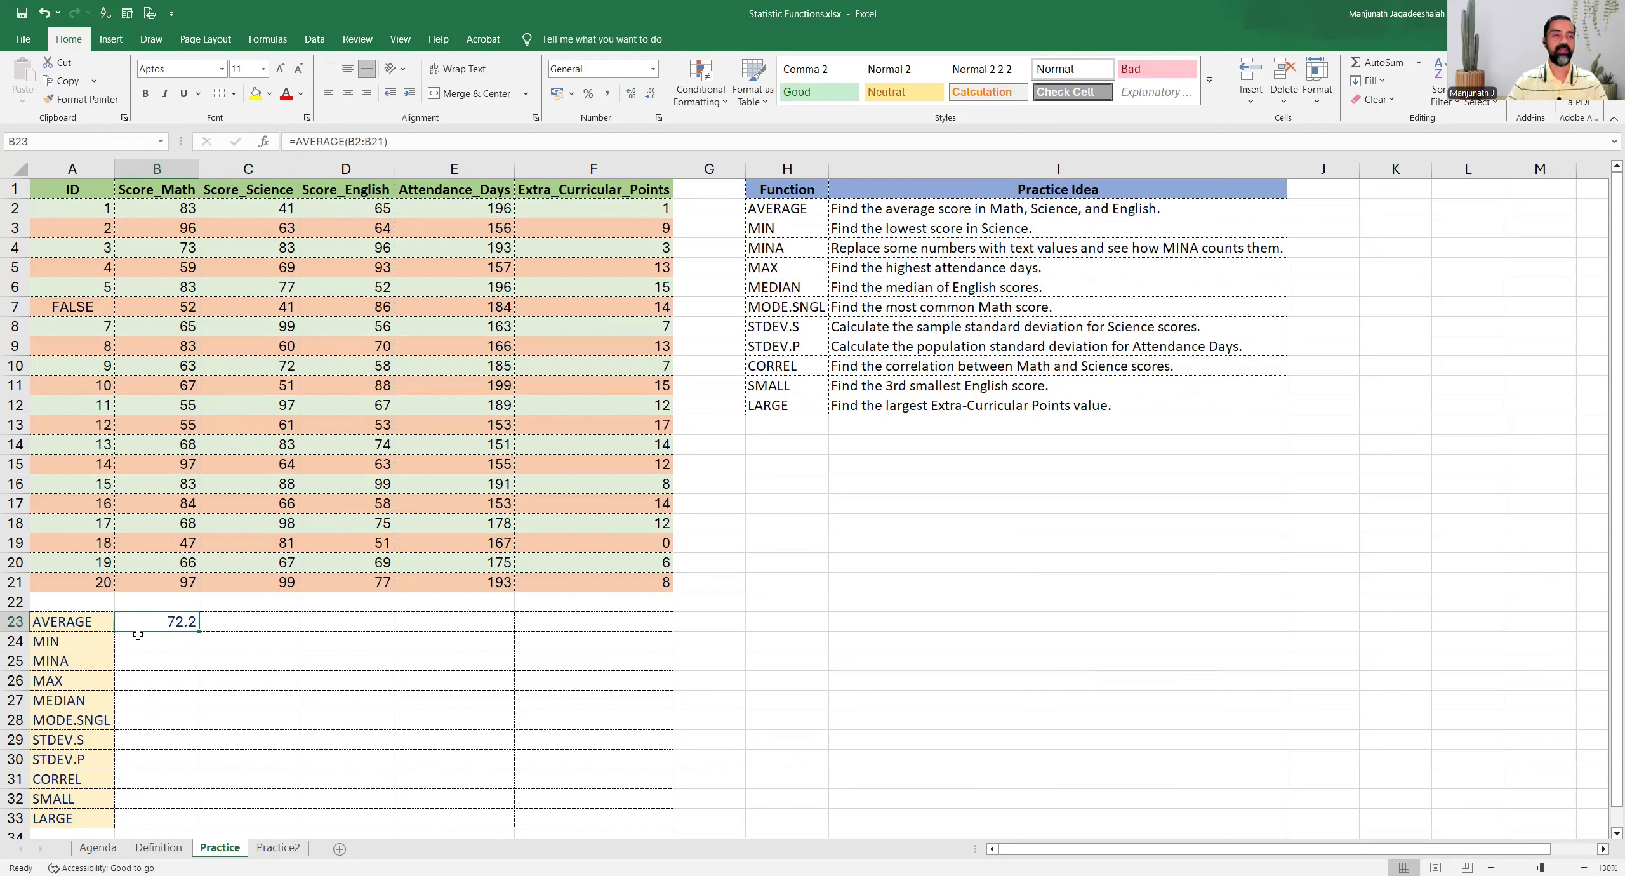
left_click_drag(197, 632, 361, 623)
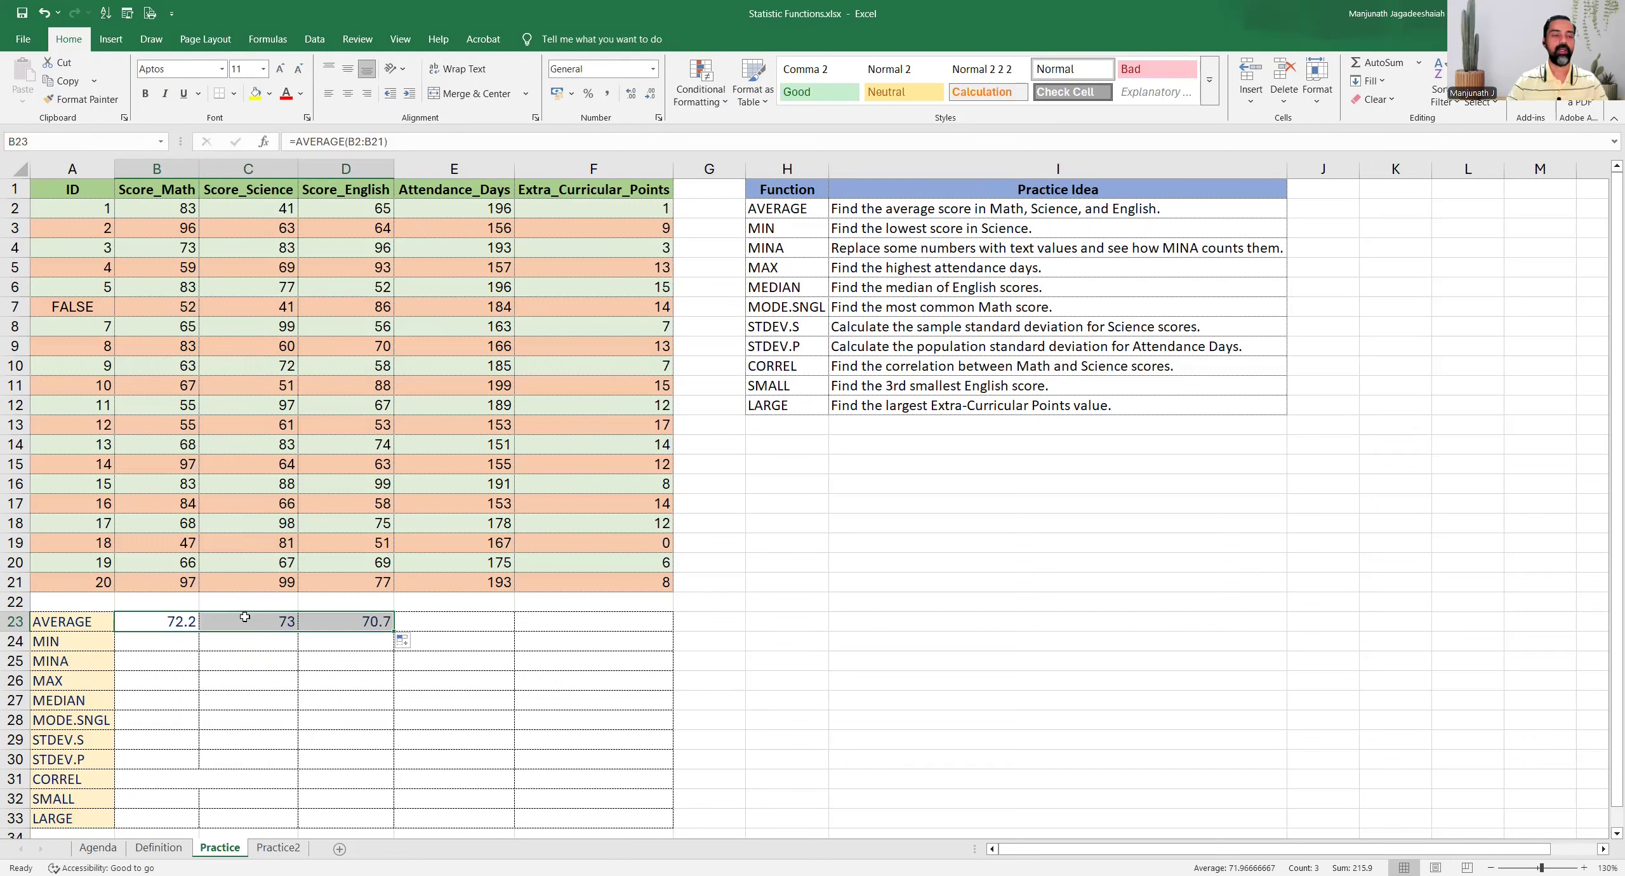
Check the copied AVERAGE formulas in C23 and D23 and the Science and English ranges they reference
left_click(256, 632)
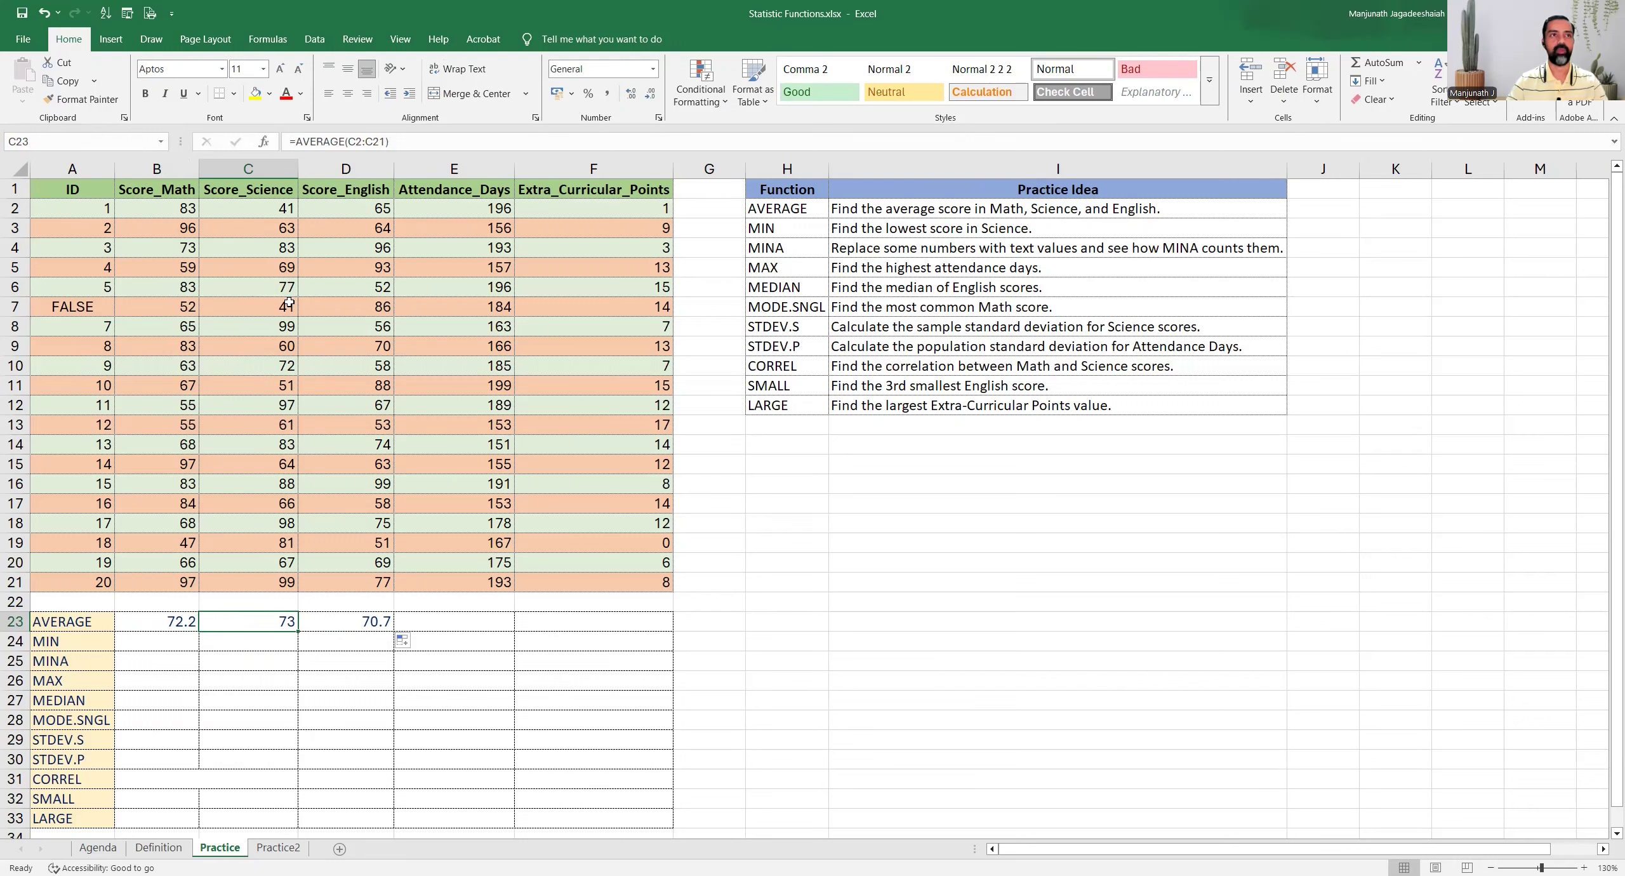
left_click(254, 212)
left_click(347, 213)
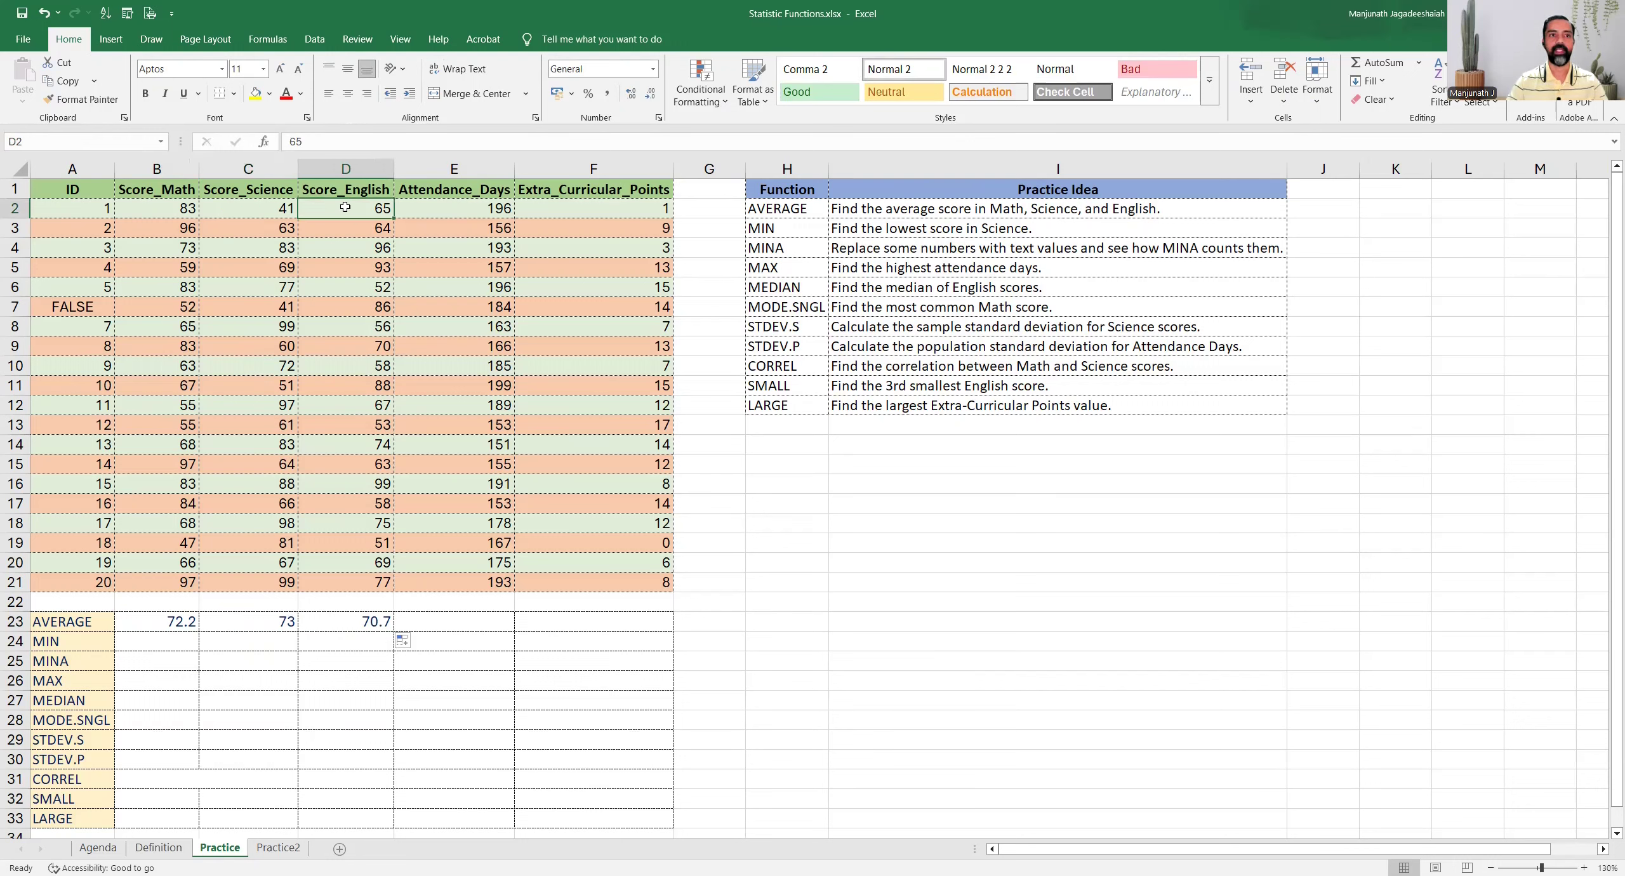
left_click(332, 626)
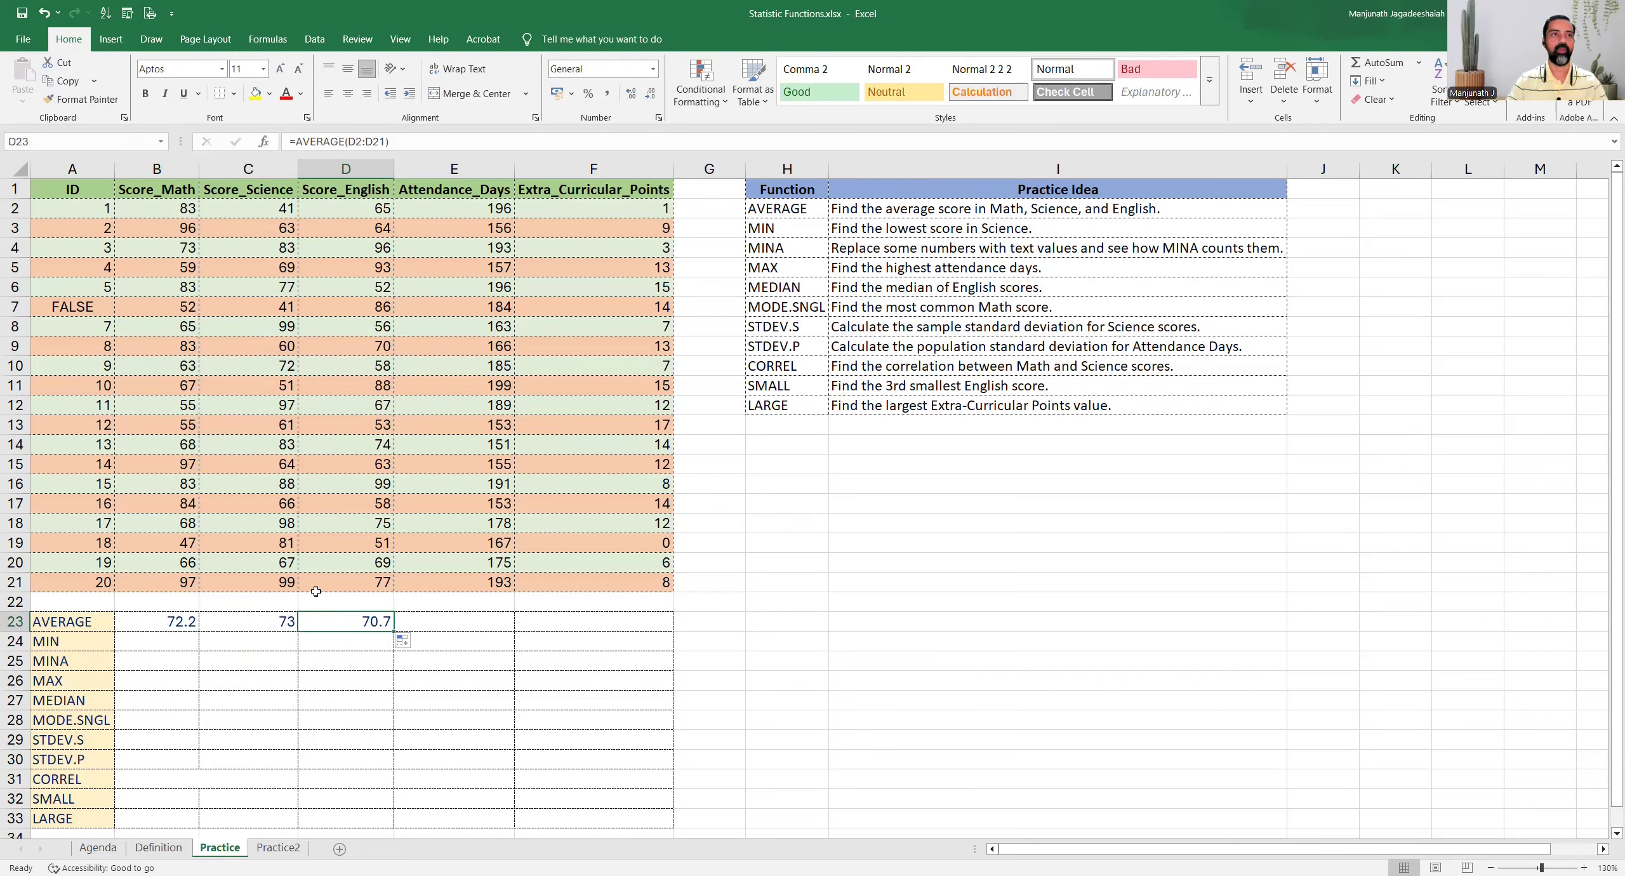
left_click(407, 141)
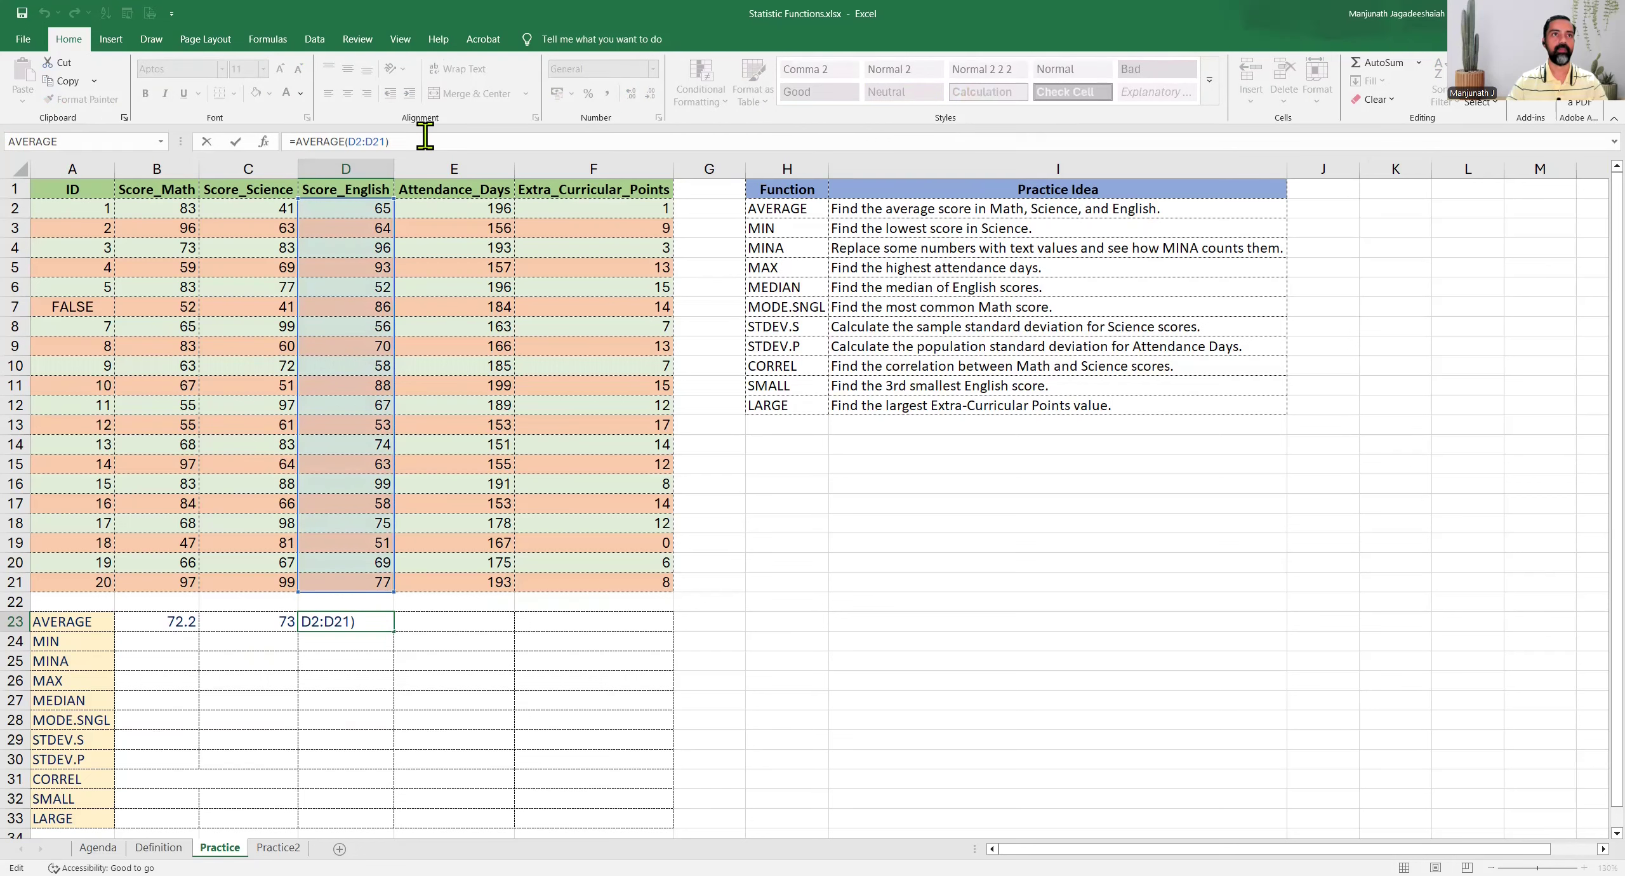
left_click_drag(424, 141, 287, 141)
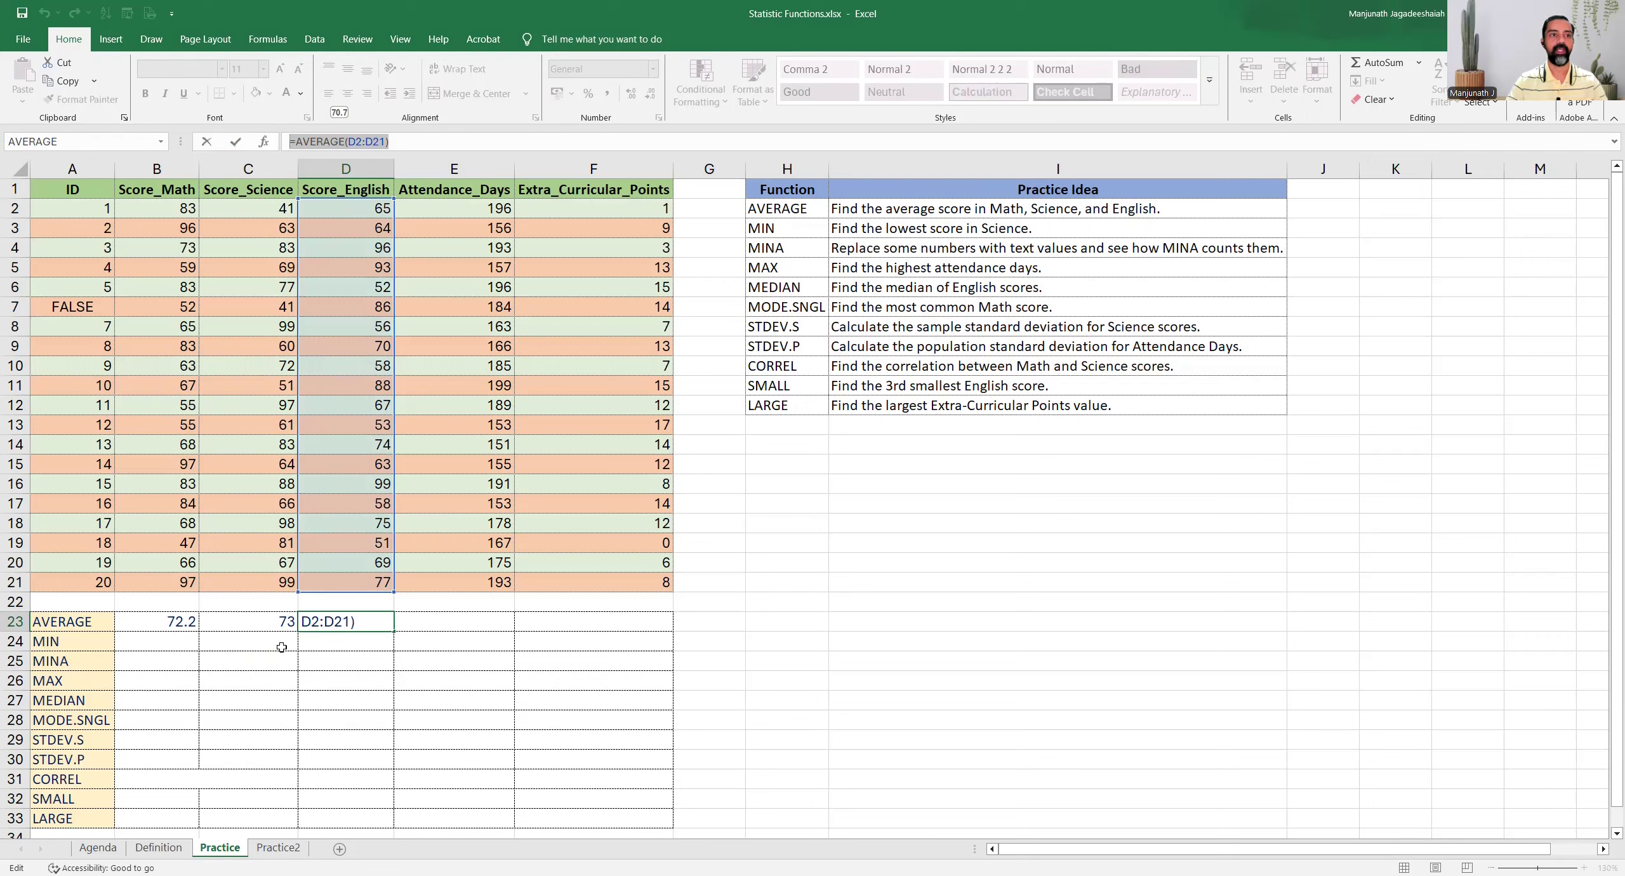
key("Return")
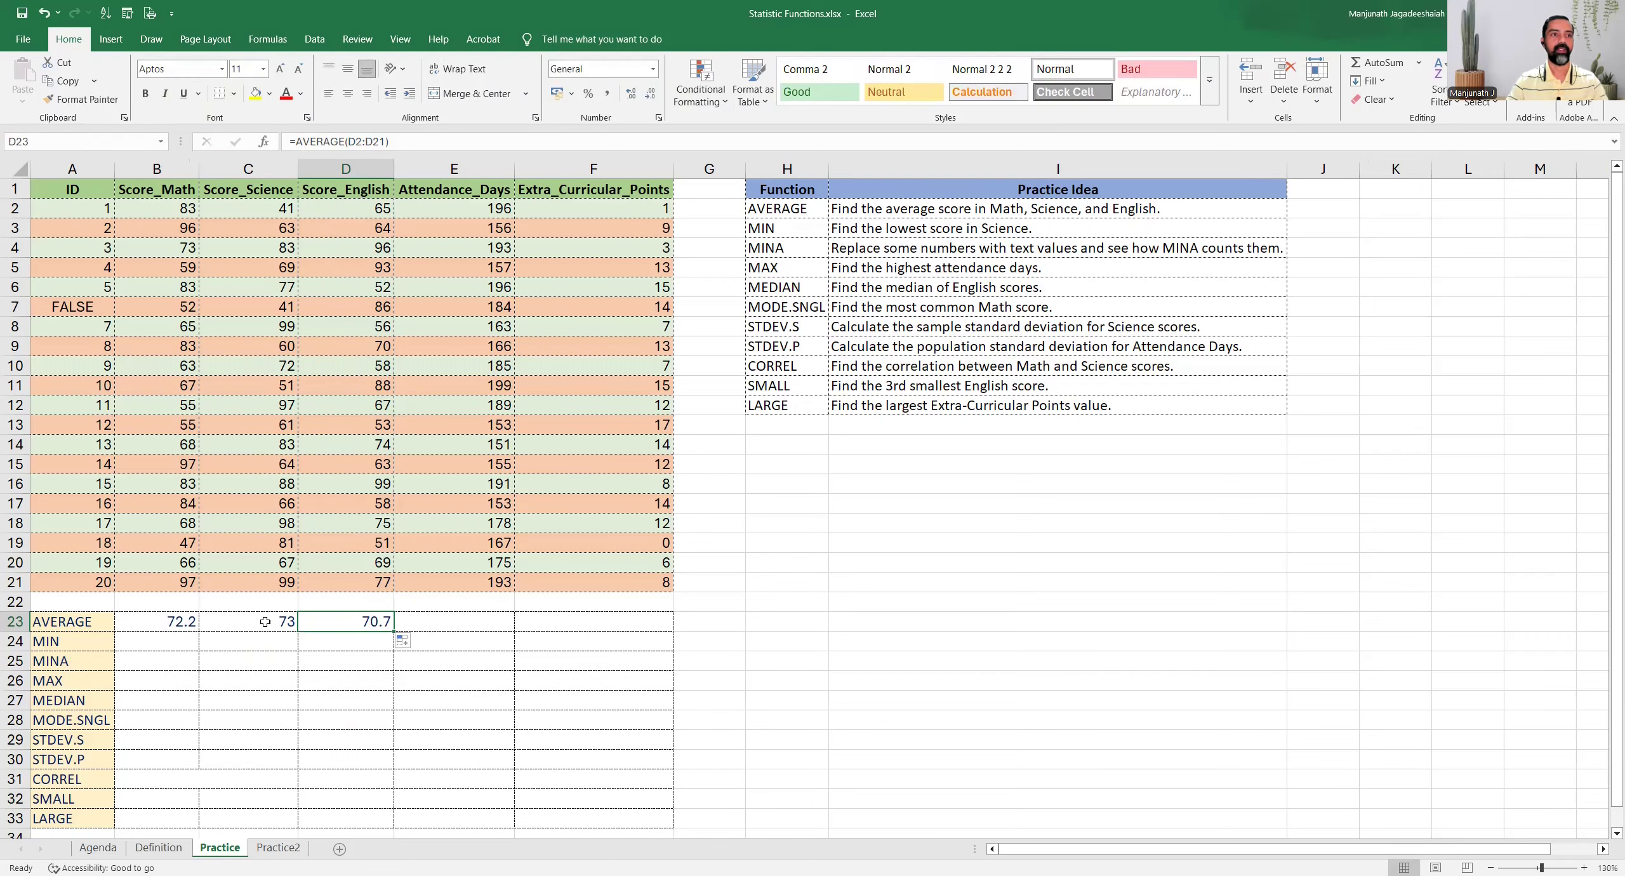
left_click(265, 621)
left_click(431, 141)
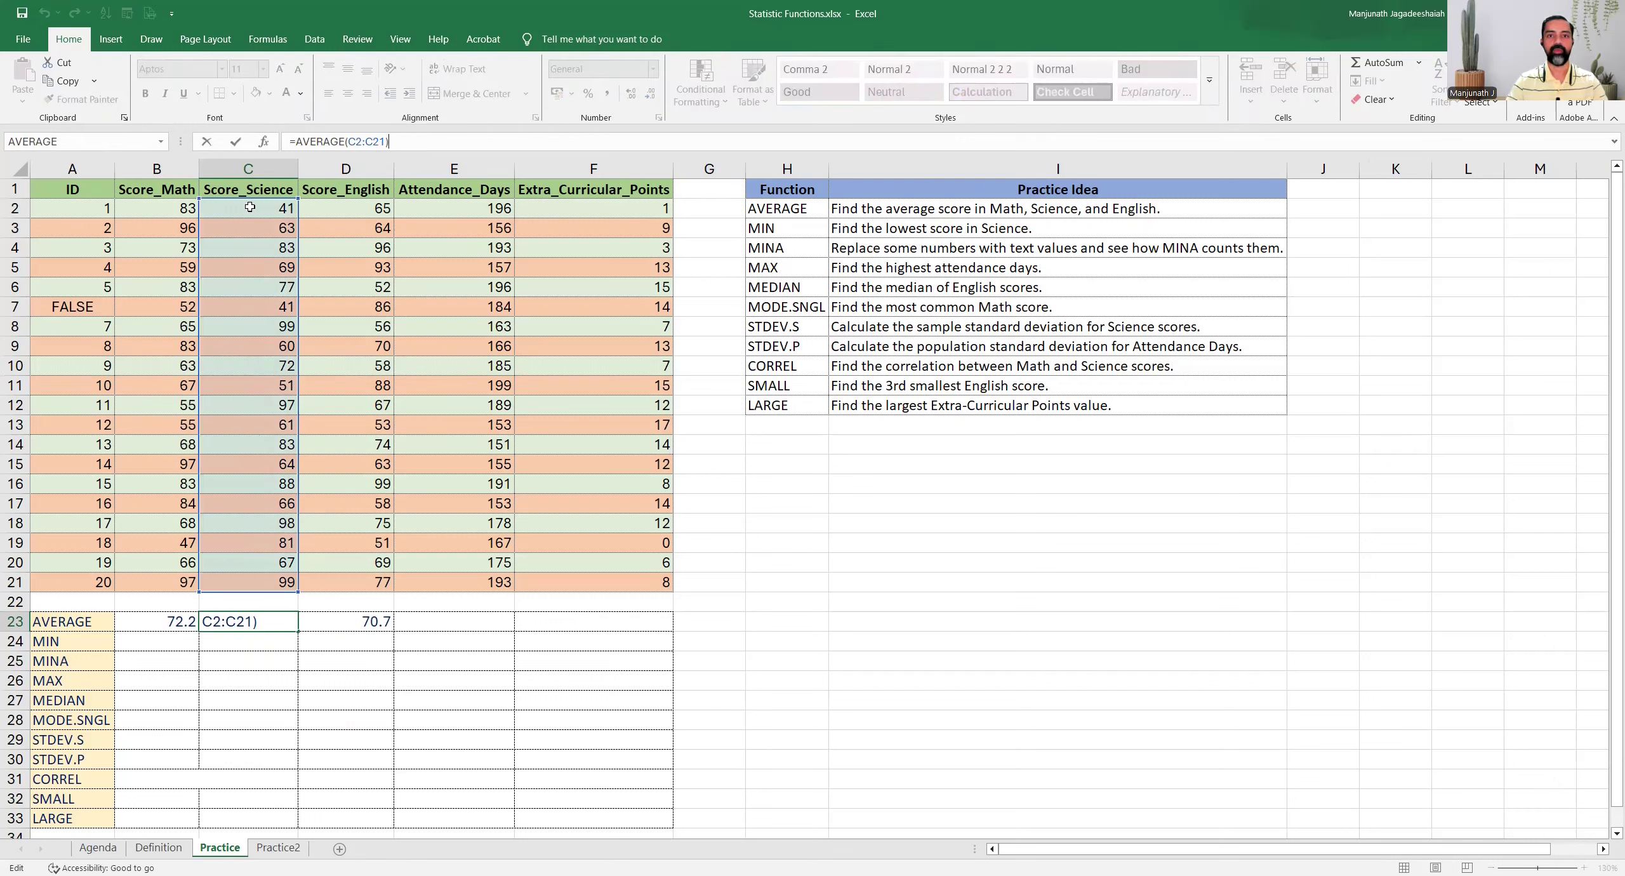
key("ctrl+Return")
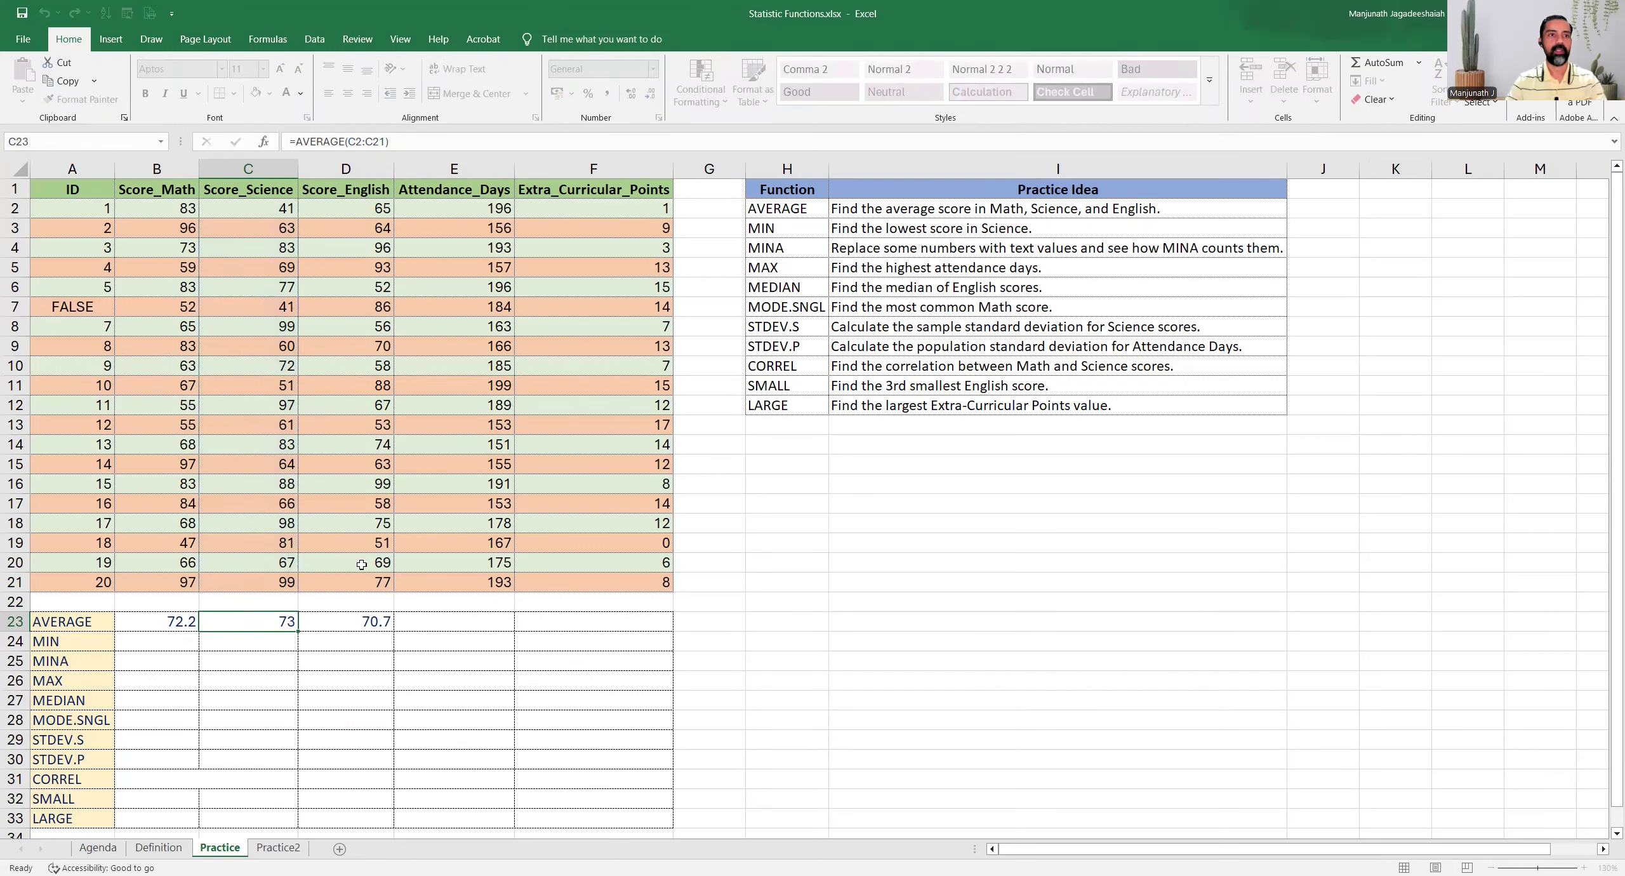
Enter =MIN(C2:C21) in cell C24 to find the lowest Science score
left_click(791, 229)
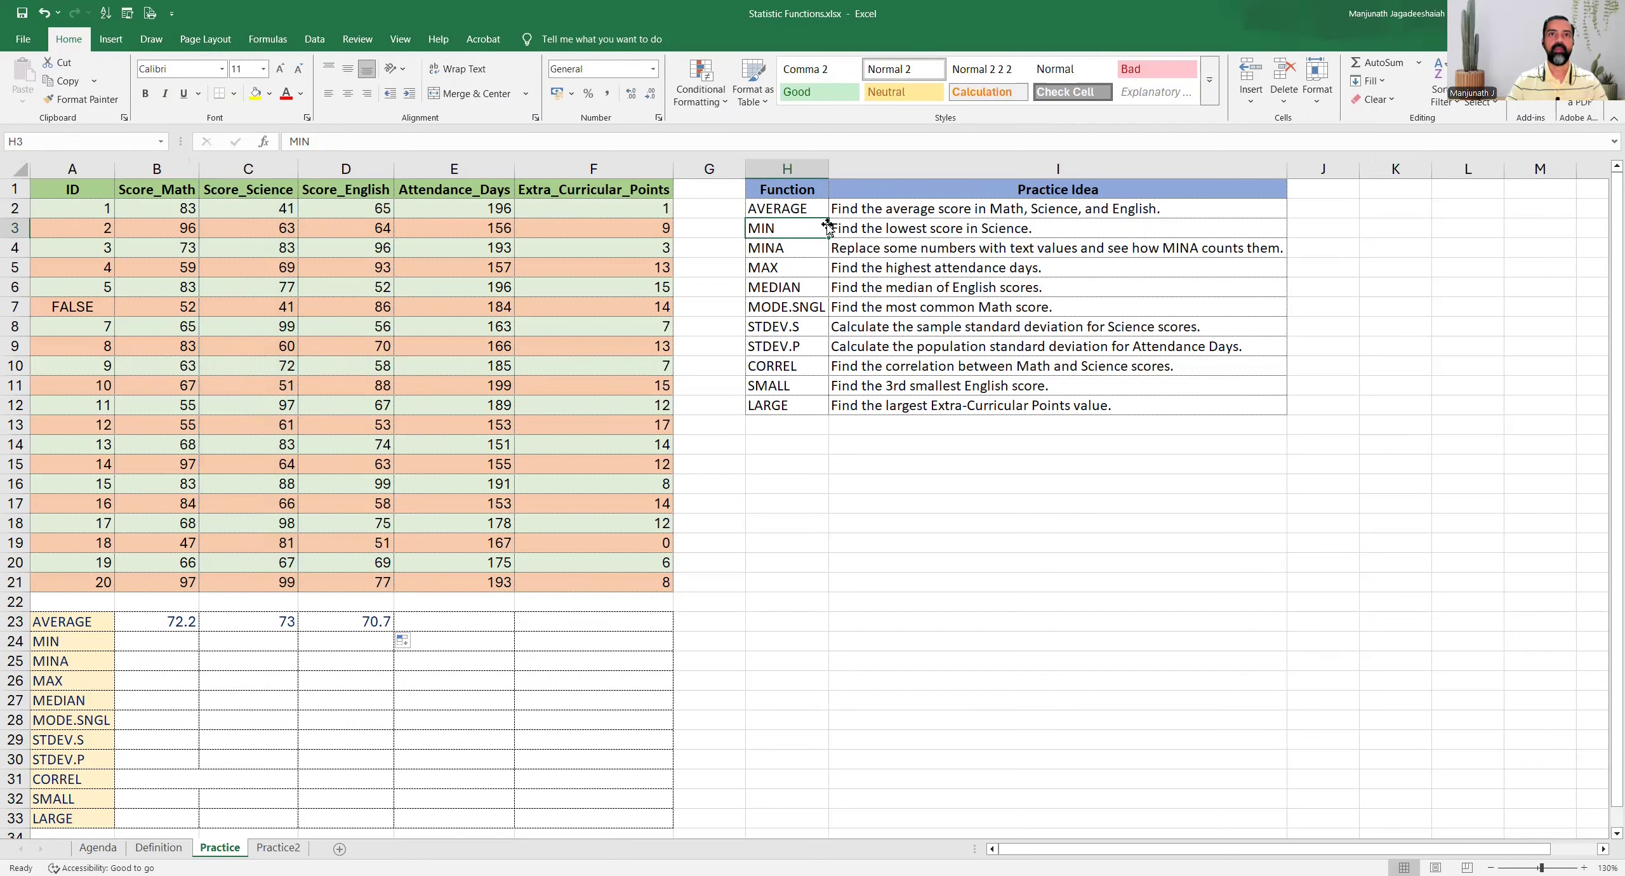
left_click(872, 230)
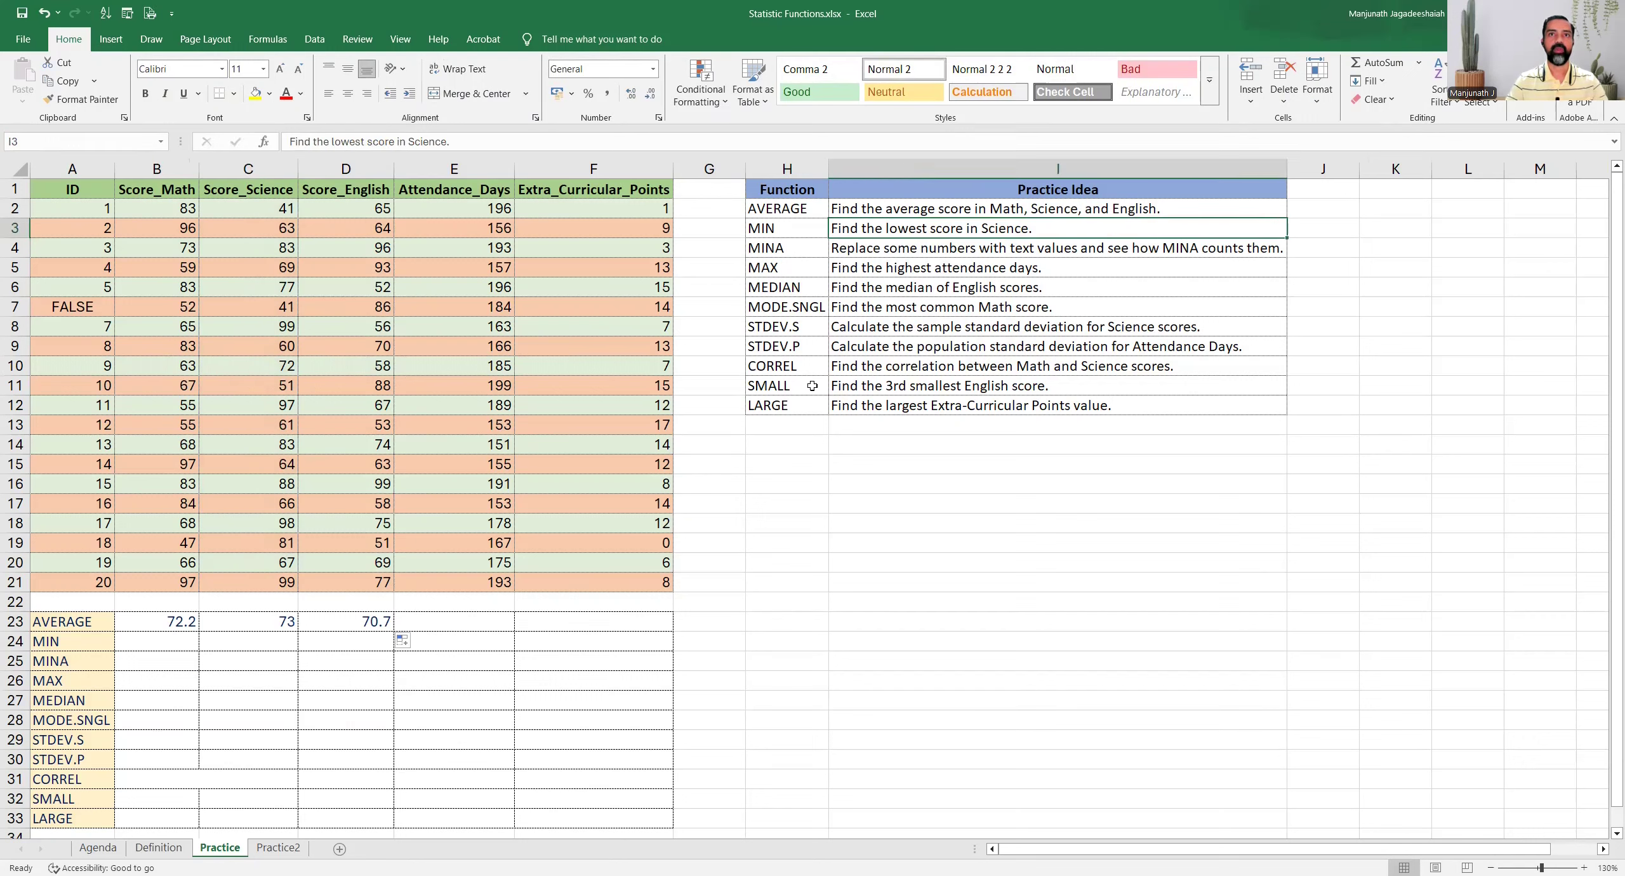
left_click(147, 638)
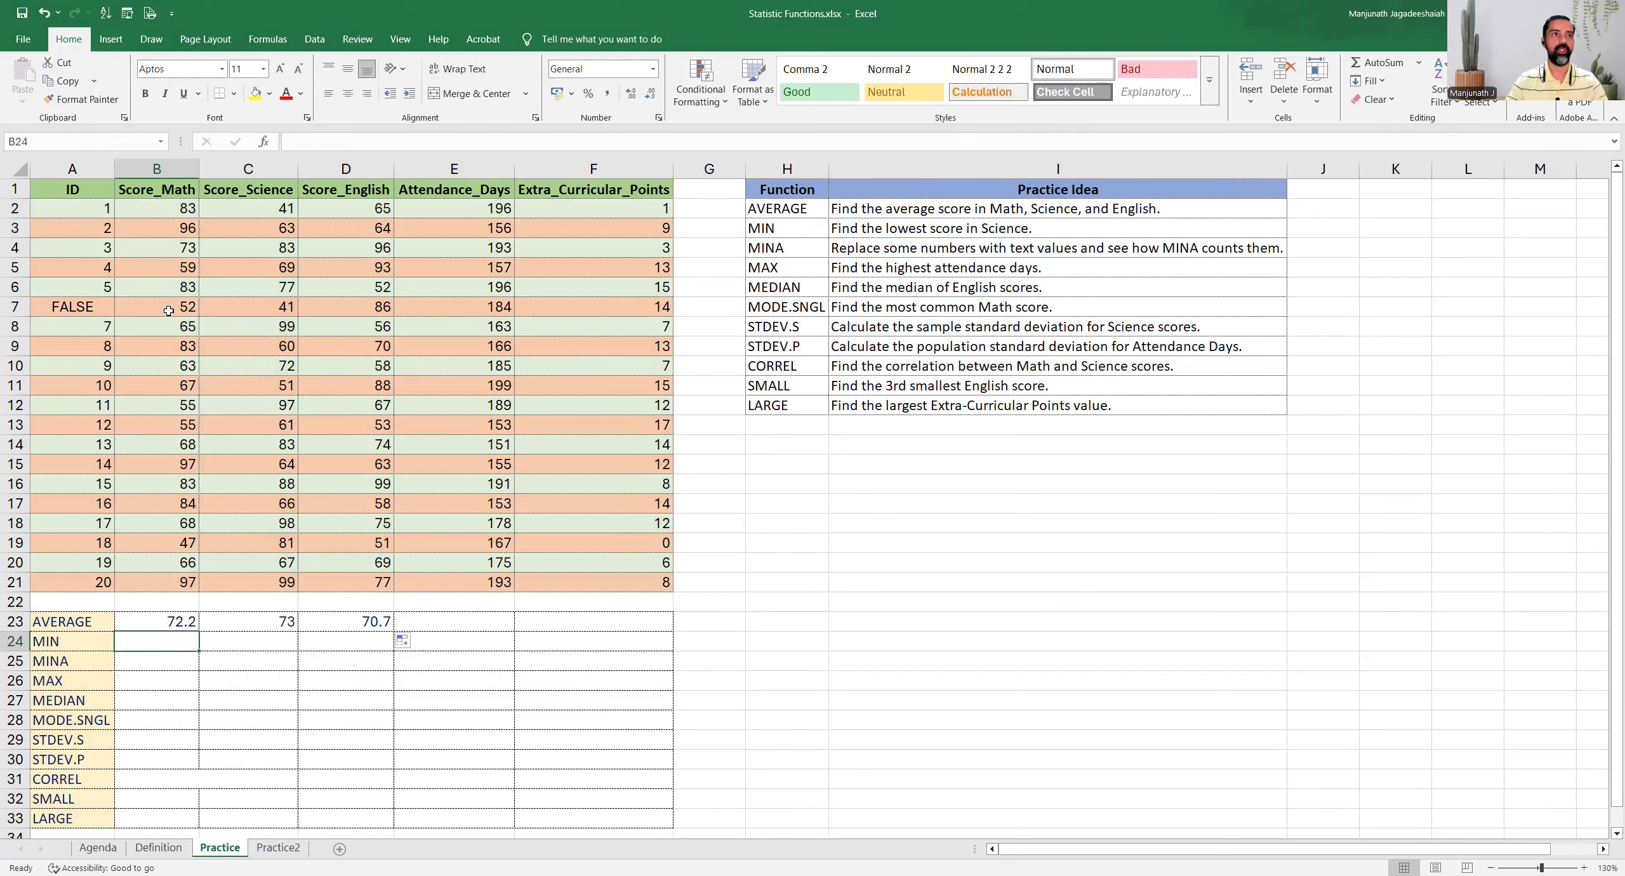
left_click(234, 171)
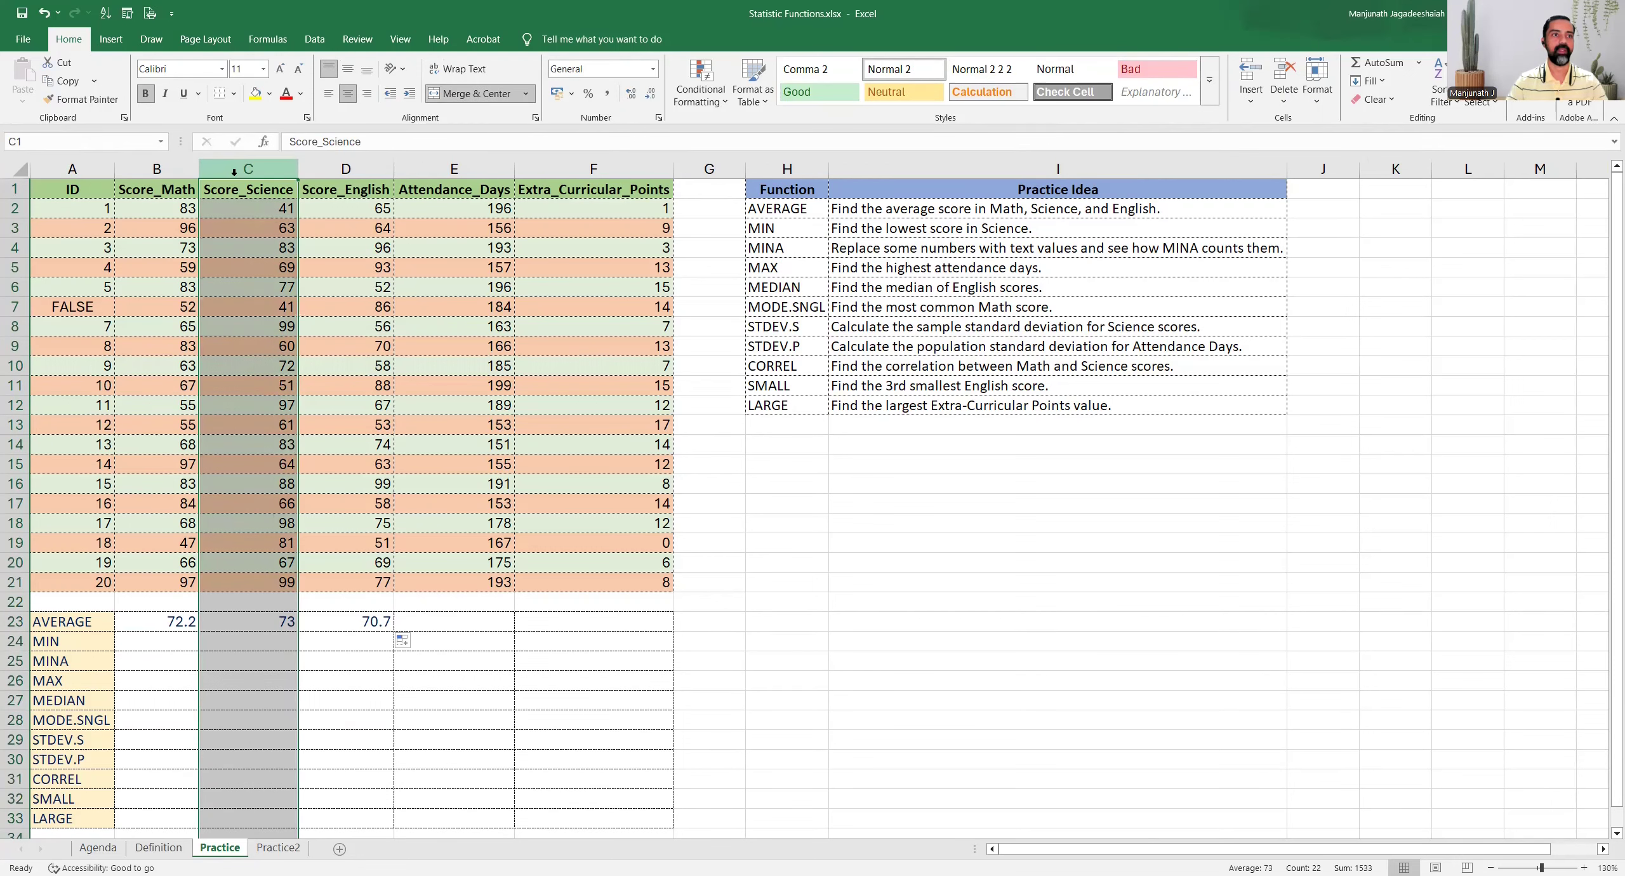
left_click(239, 643)
type("=")
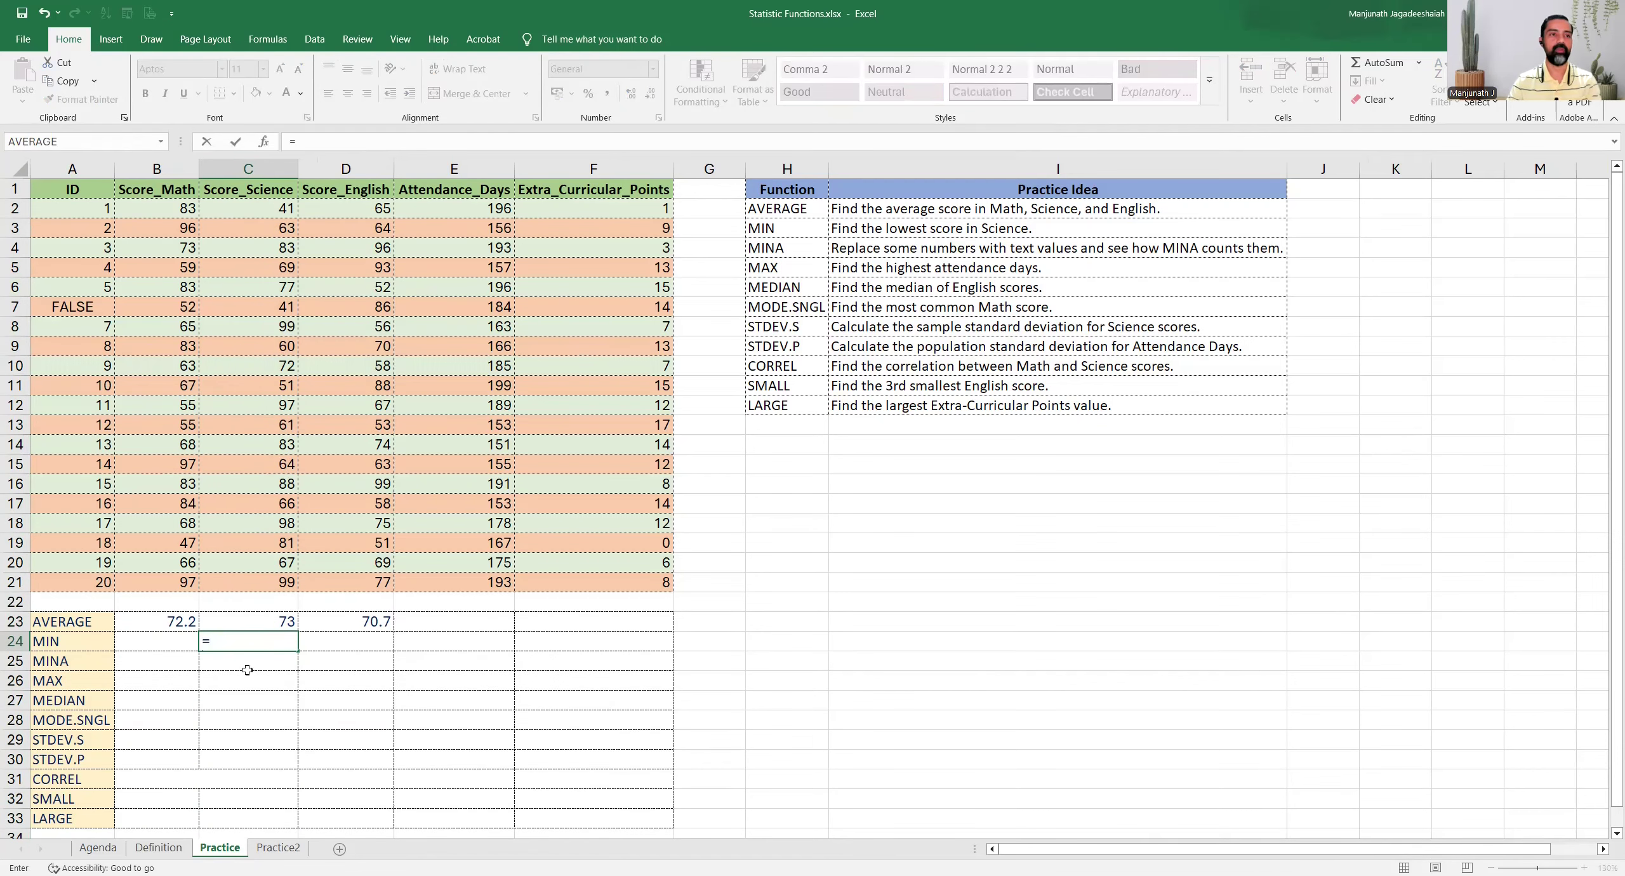
type("MIN(")
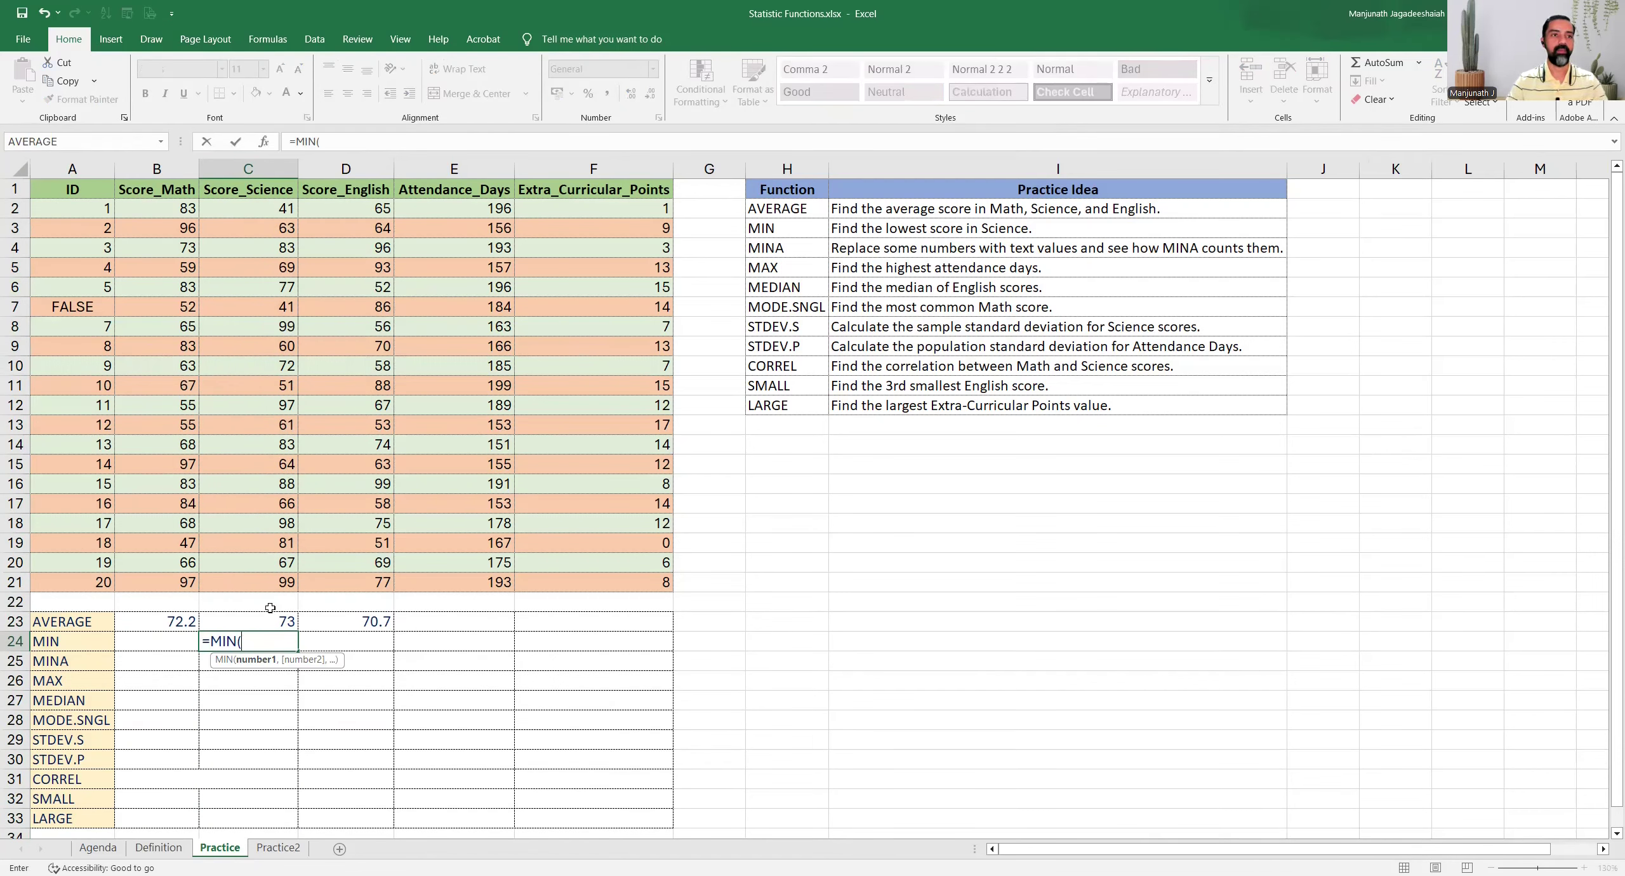
left_click(239, 213)
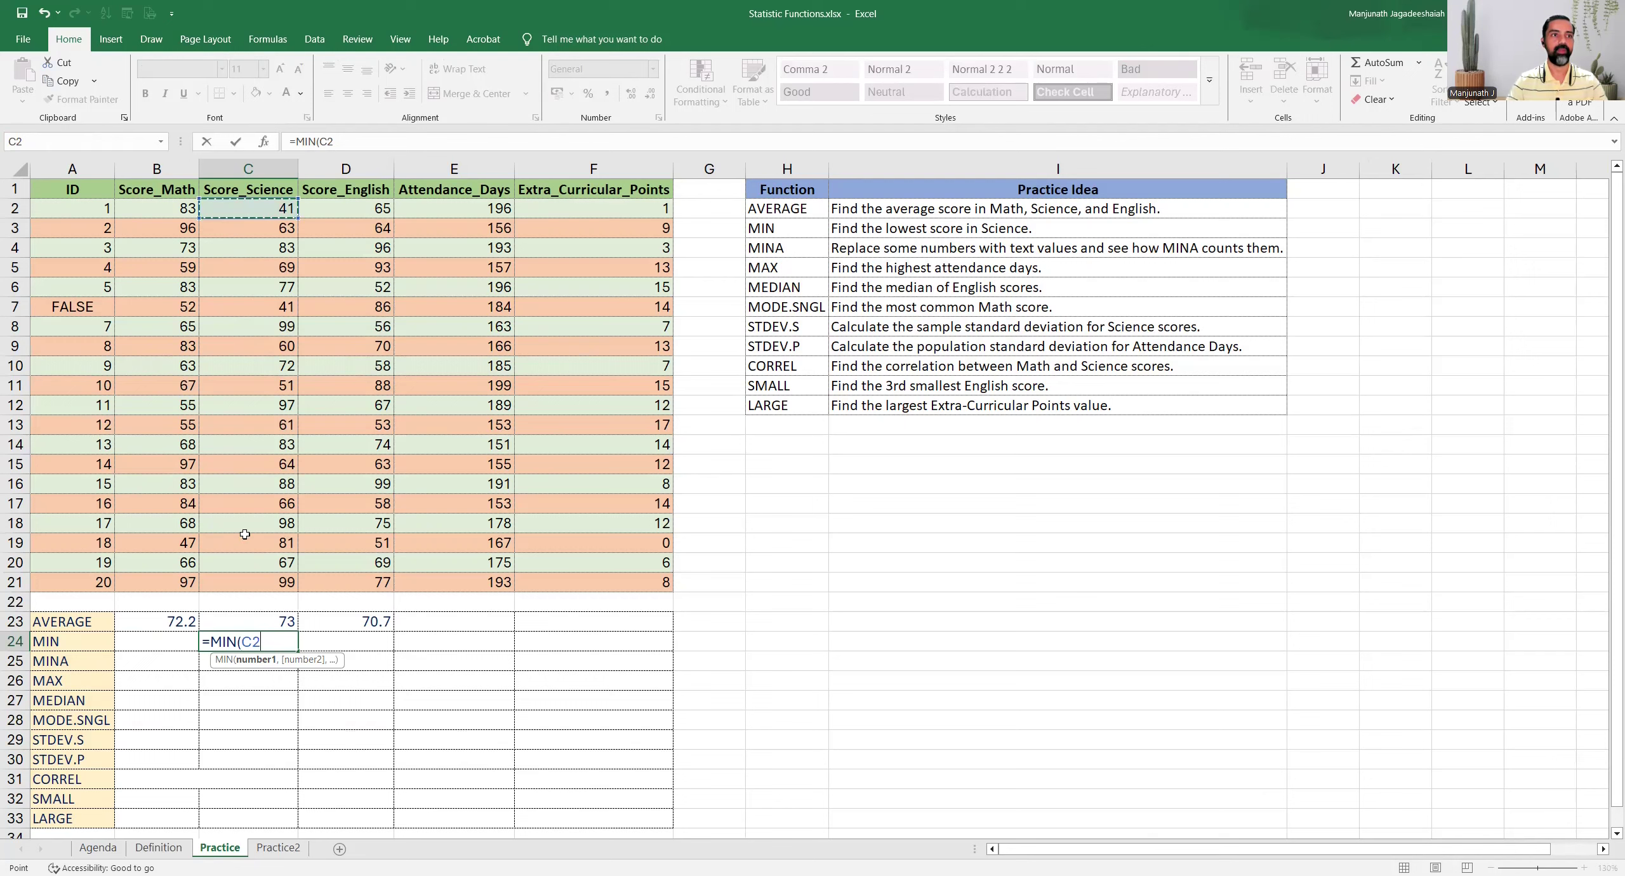
left_click(236, 580, "shift")
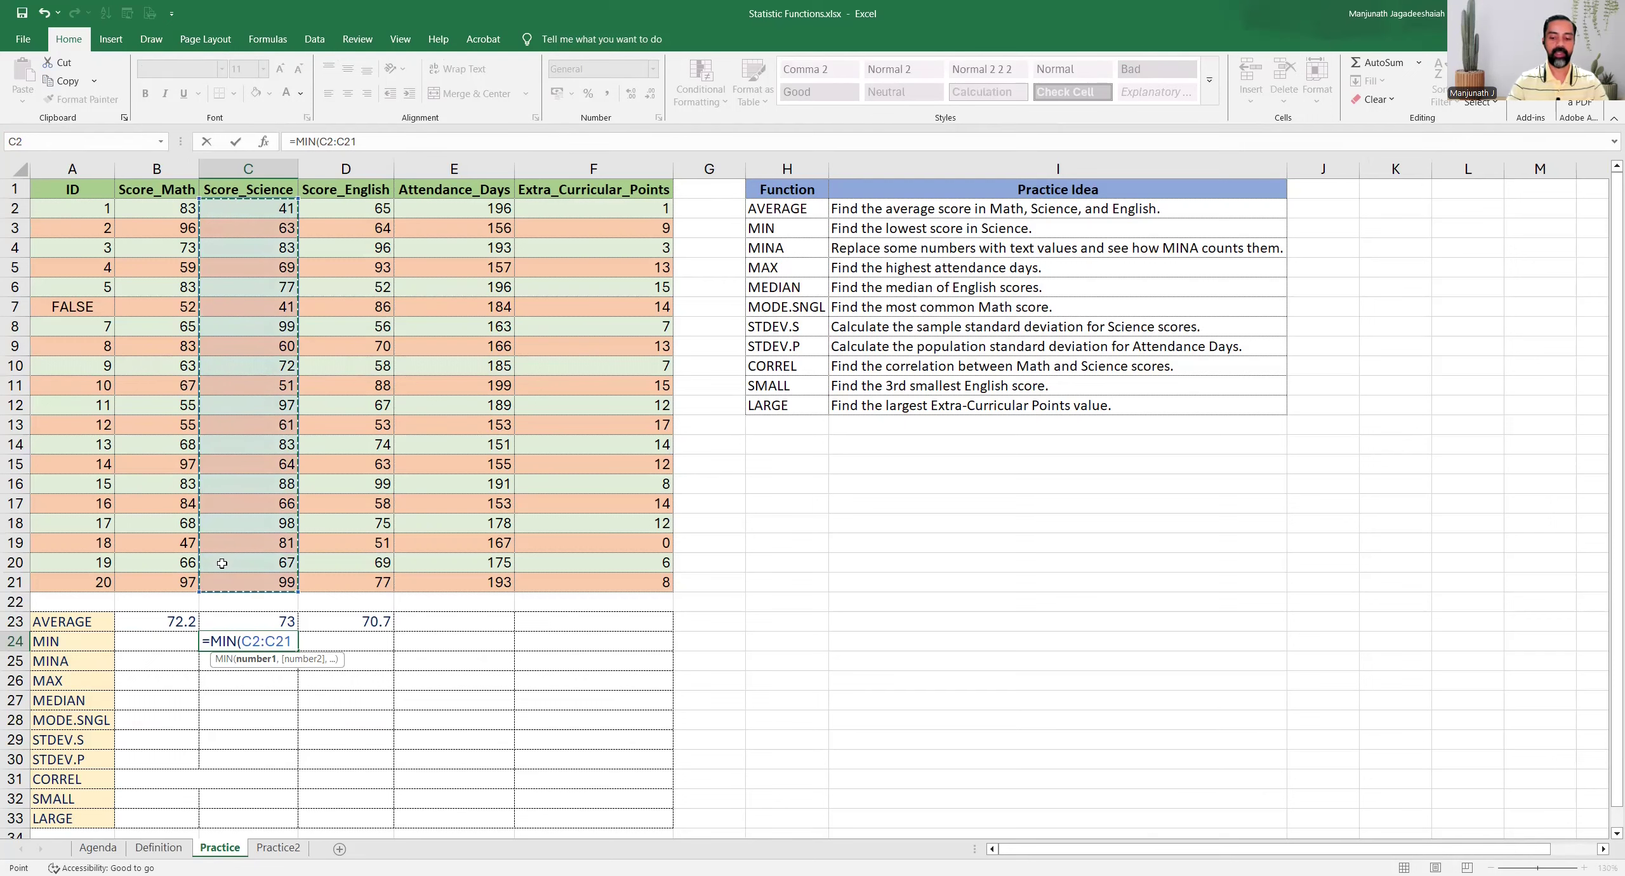
key("ctrl+Return")
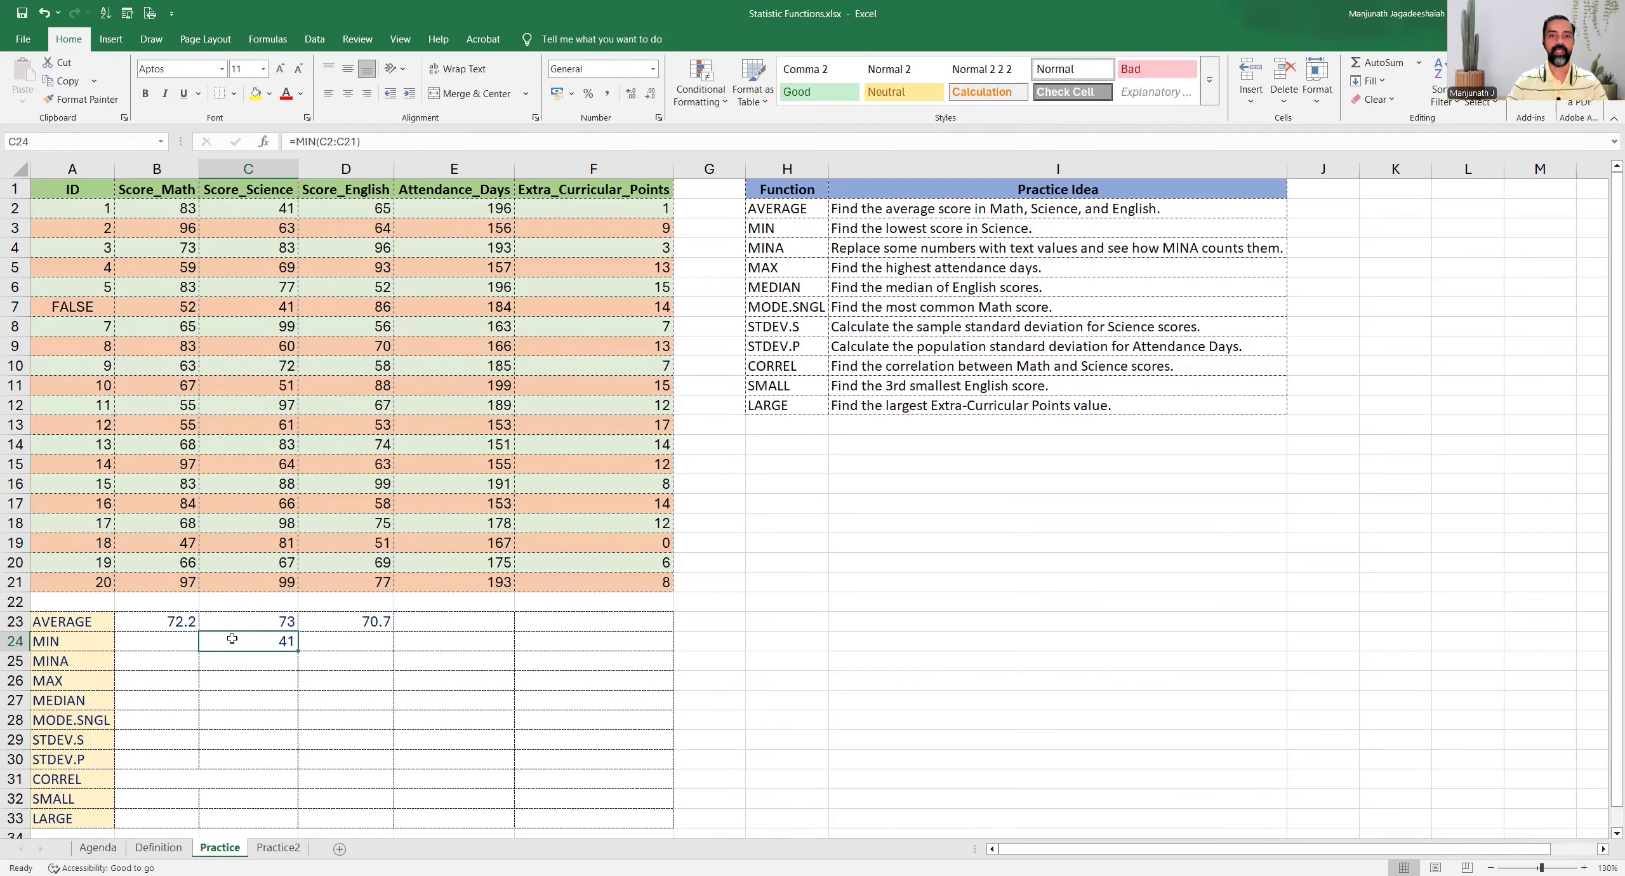
Look through the Science scores in column C to verify the MIN result
left_click_drag(244, 209, 246, 365)
left_click(247, 211)
left_click_drag(253, 229, 267, 584)
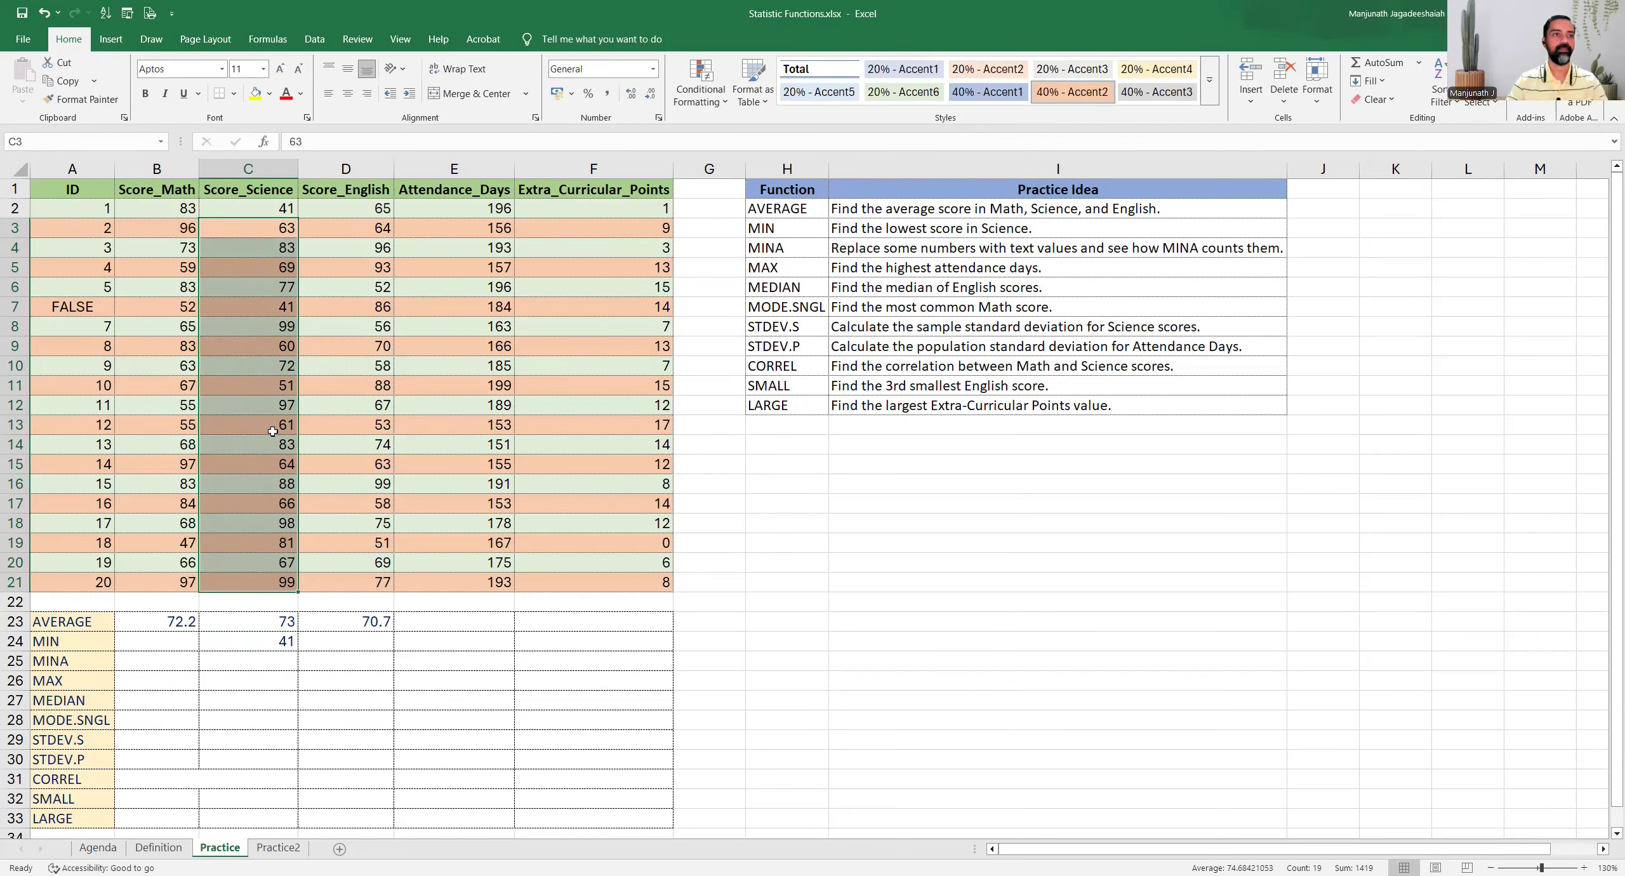
Read the MINA task and enter =MINA(A2:A21) in cell B25 to evaluate the ID column
left_click(111, 667)
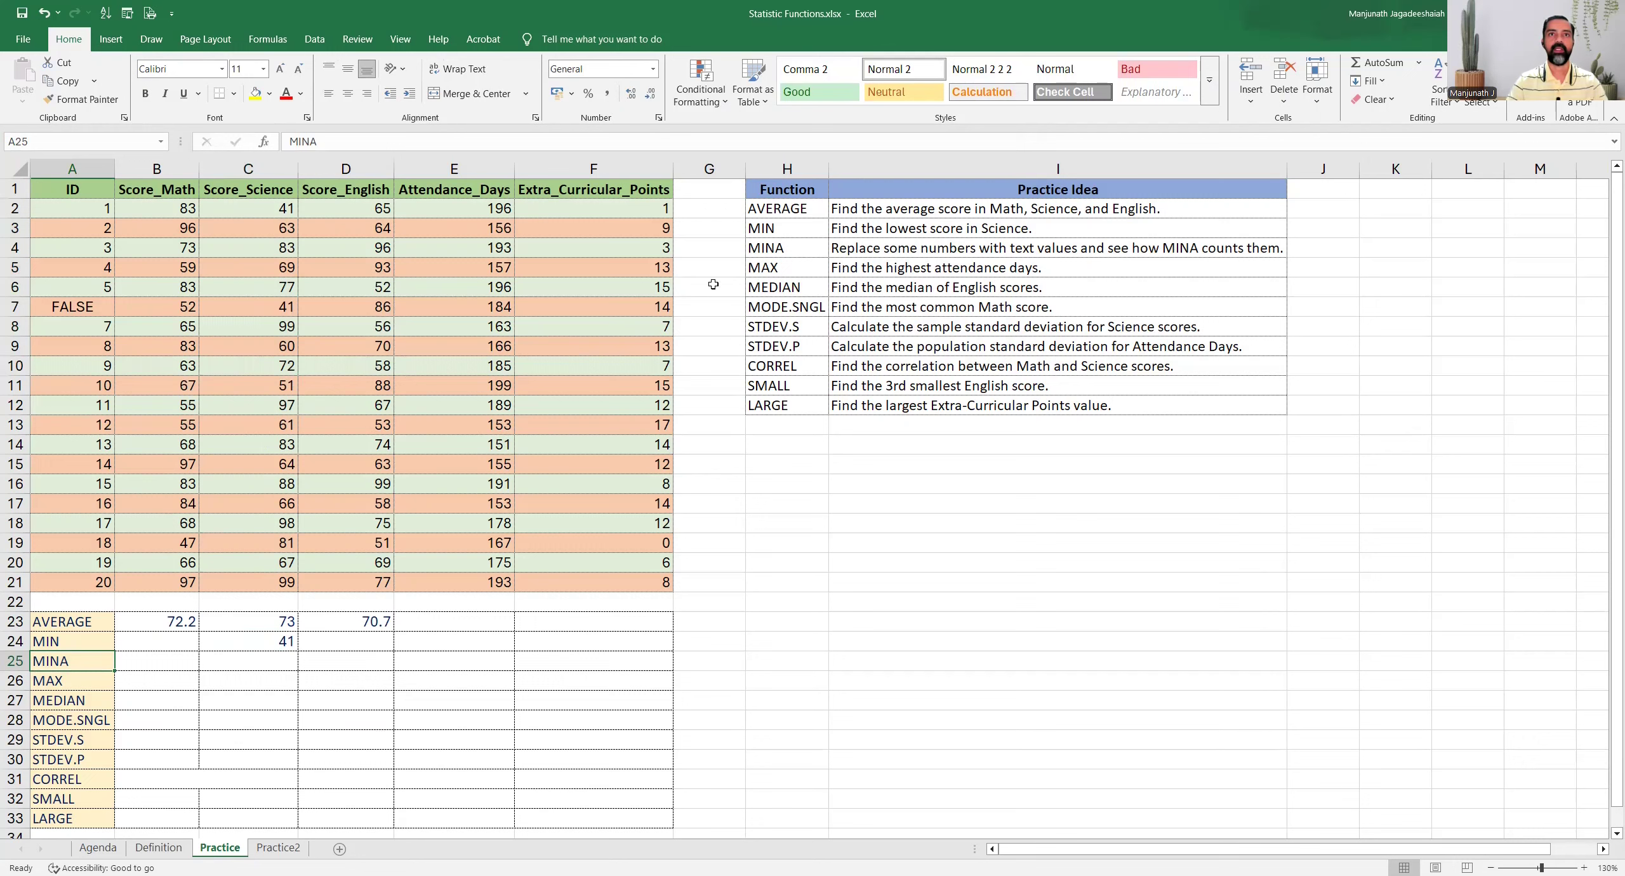
left_click(792, 249)
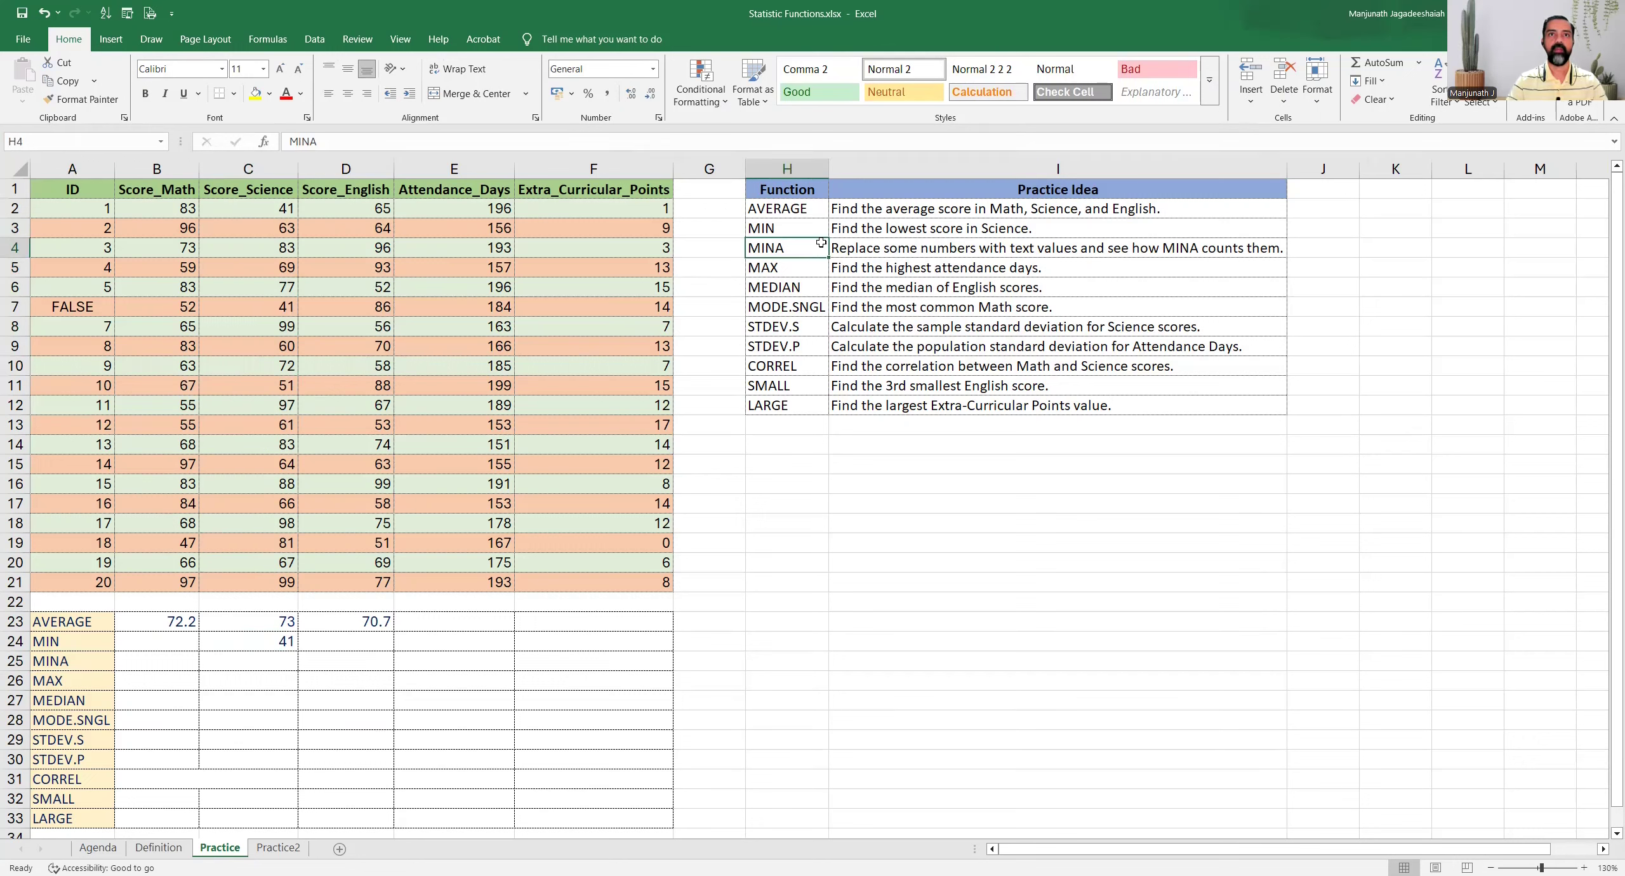
left_click(869, 247)
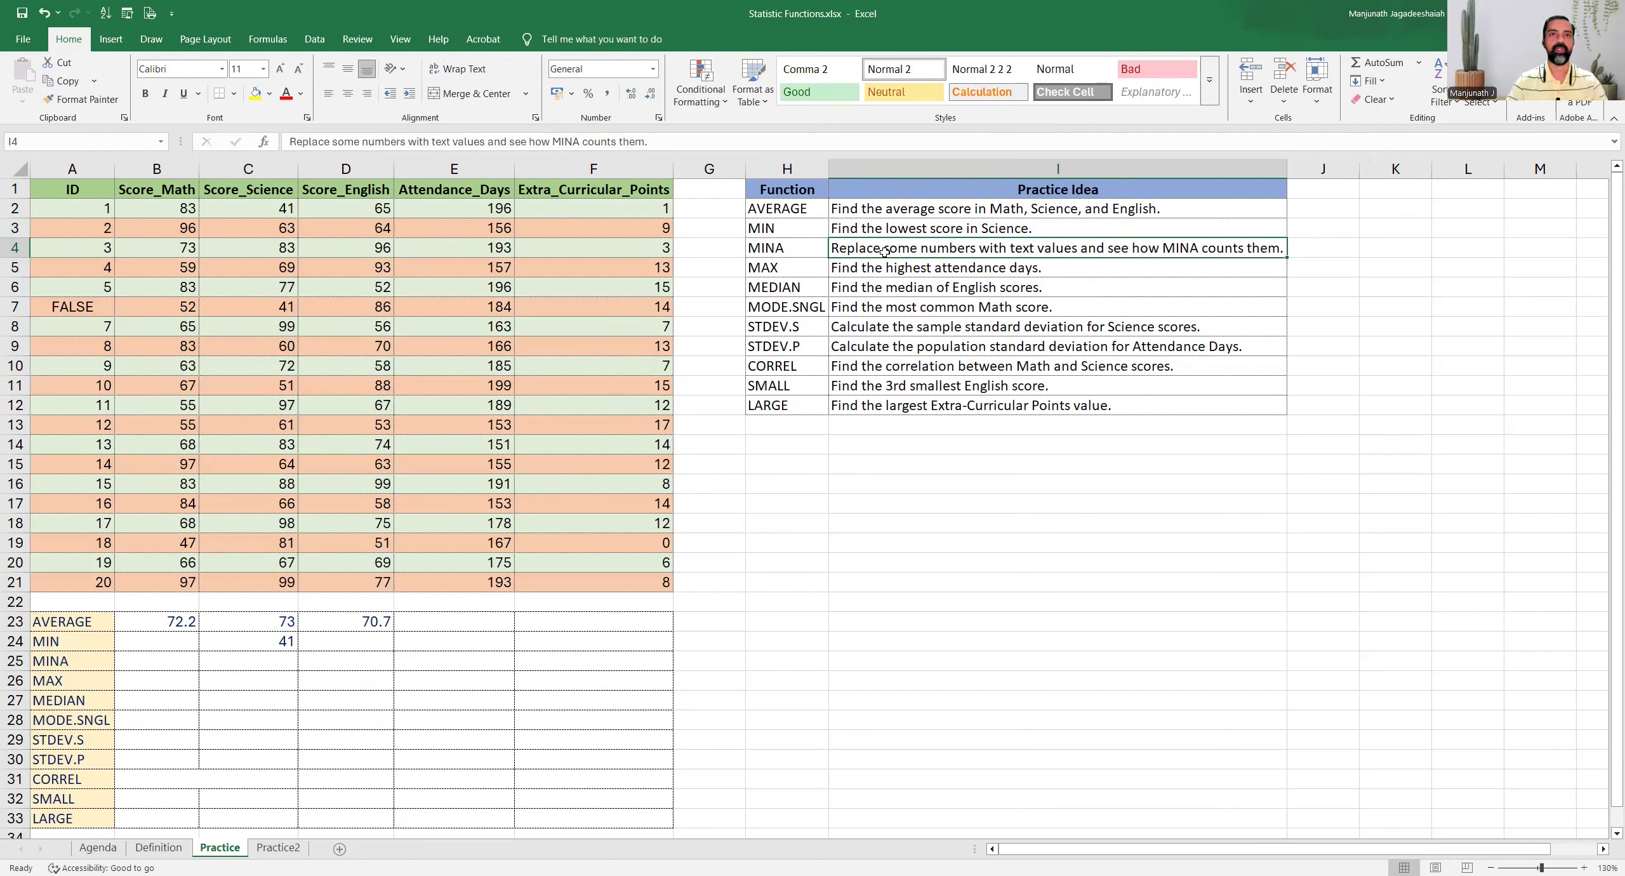
left_click(175, 657)
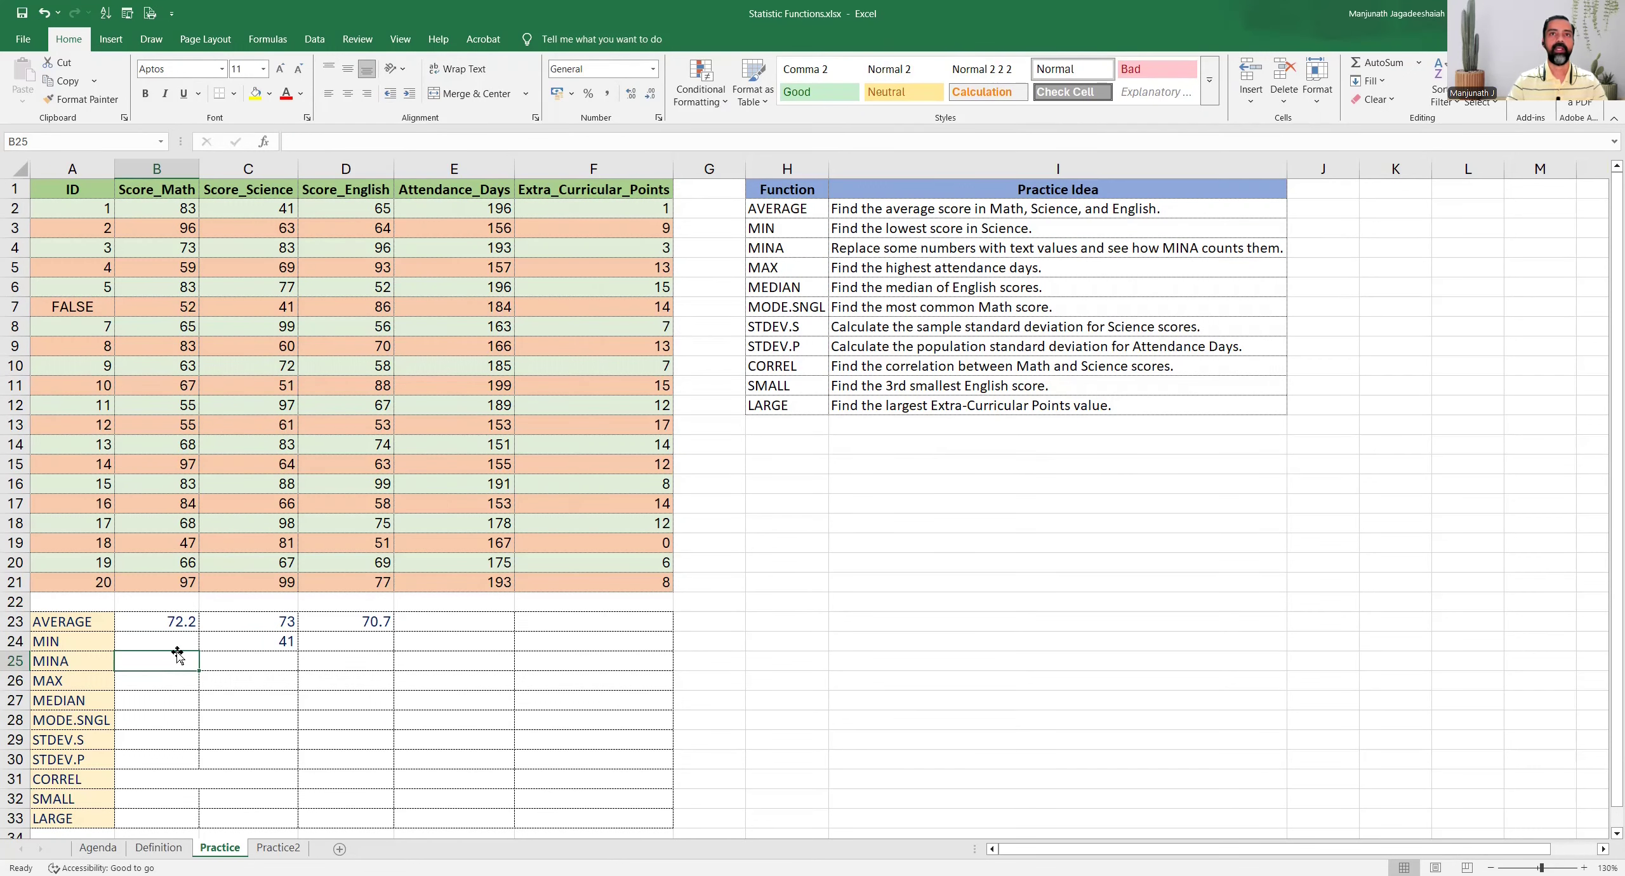
left_click(56, 307)
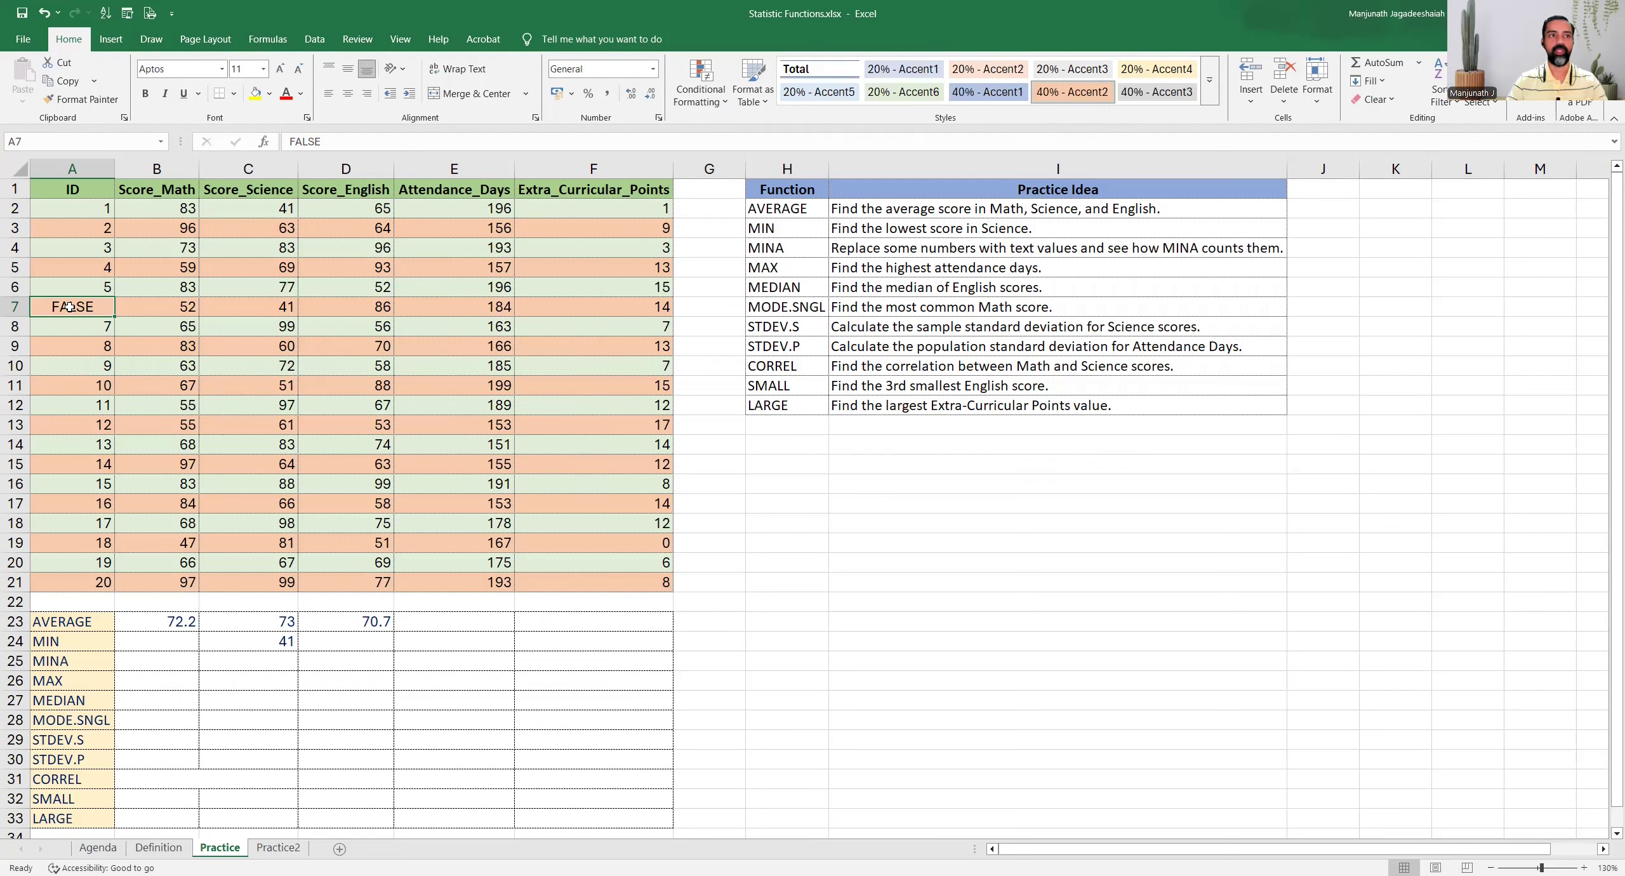
left_click(160, 664)
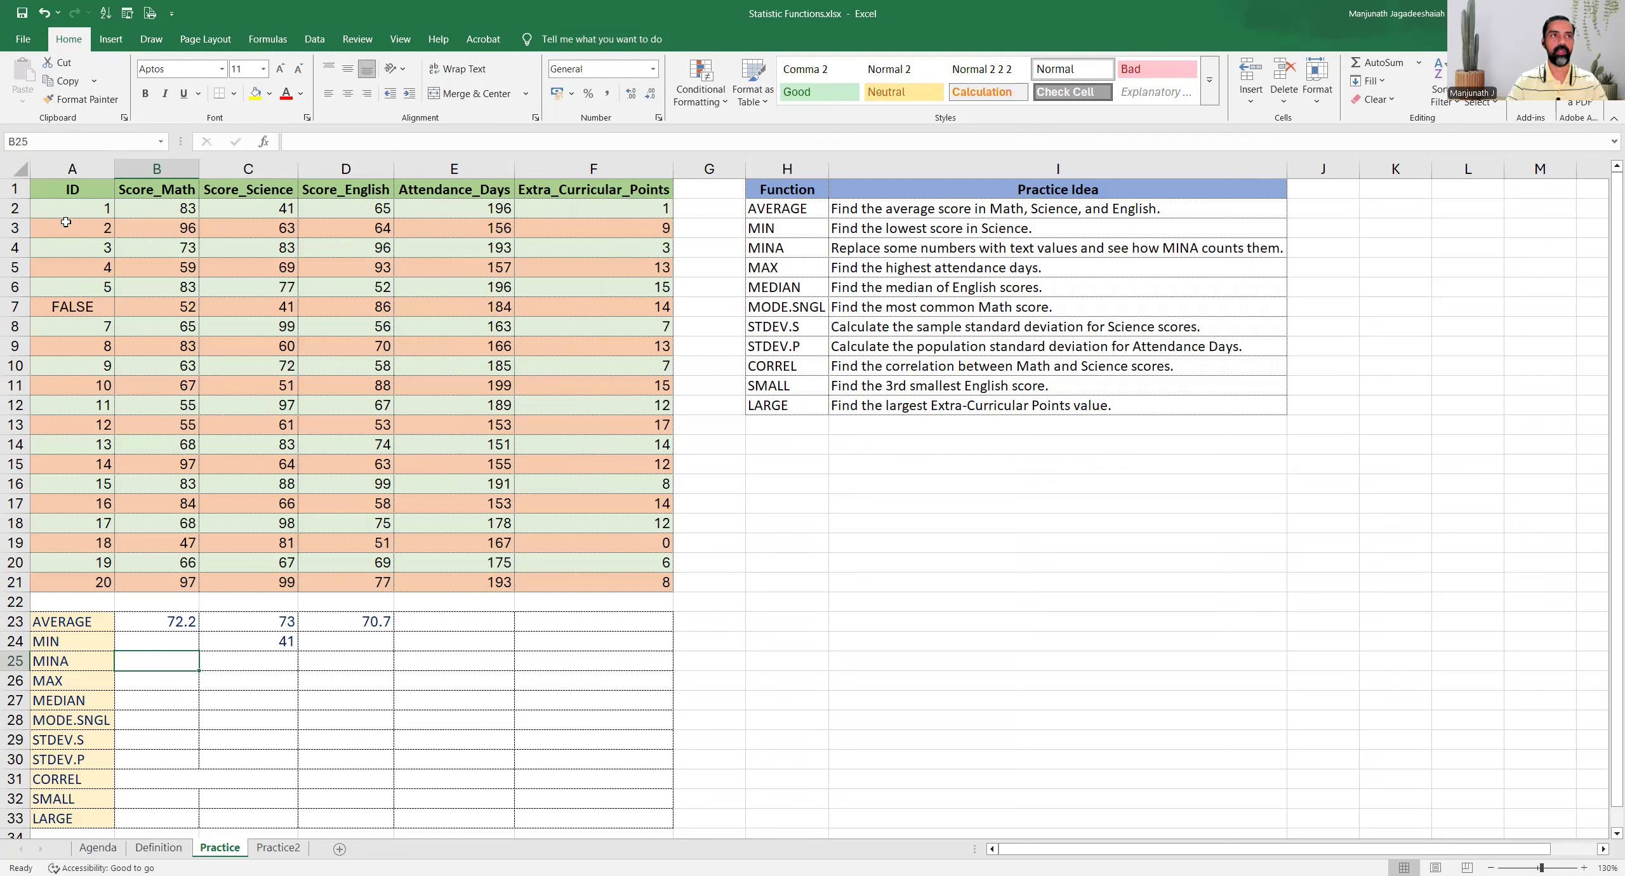
type("=")
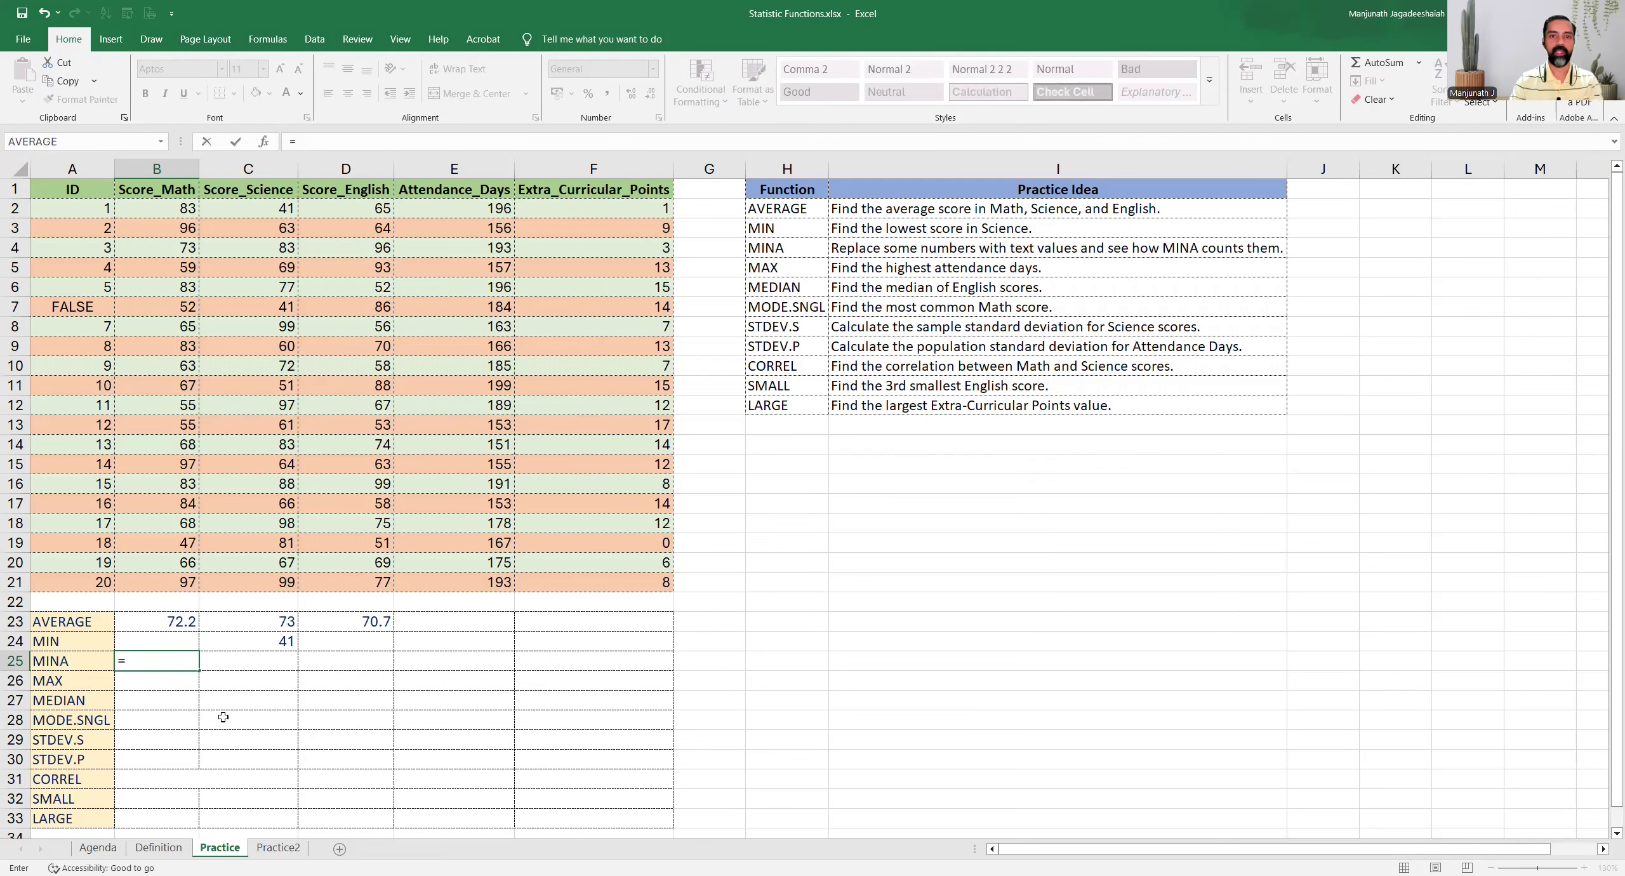
type("MINA(")
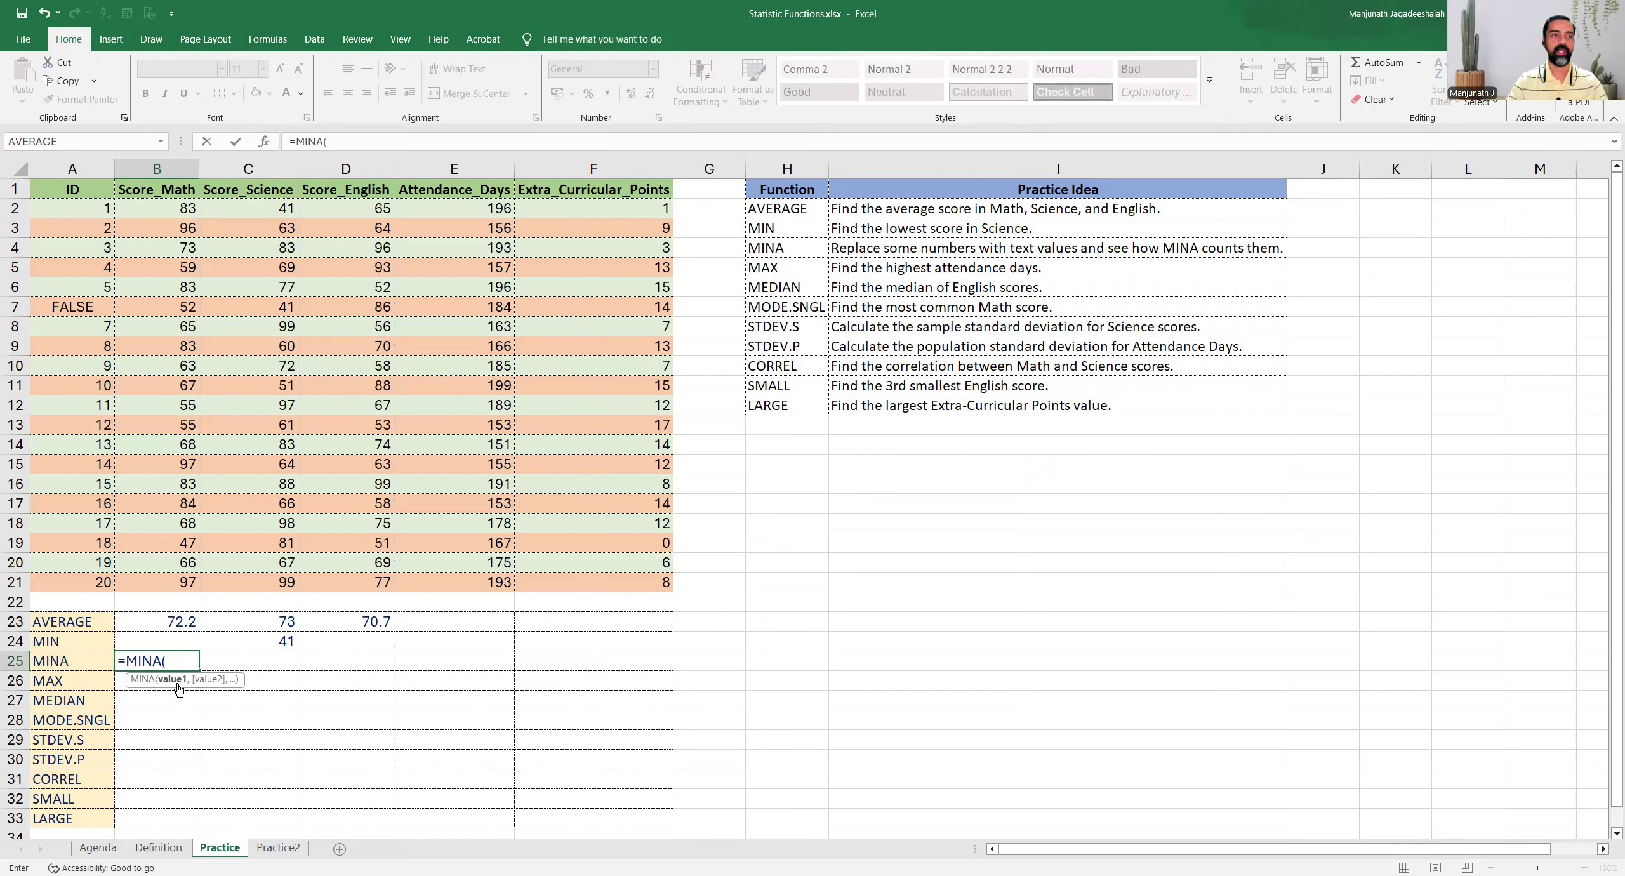
left_click_drag(75, 210, 80, 589)
key("ctrl+Return")
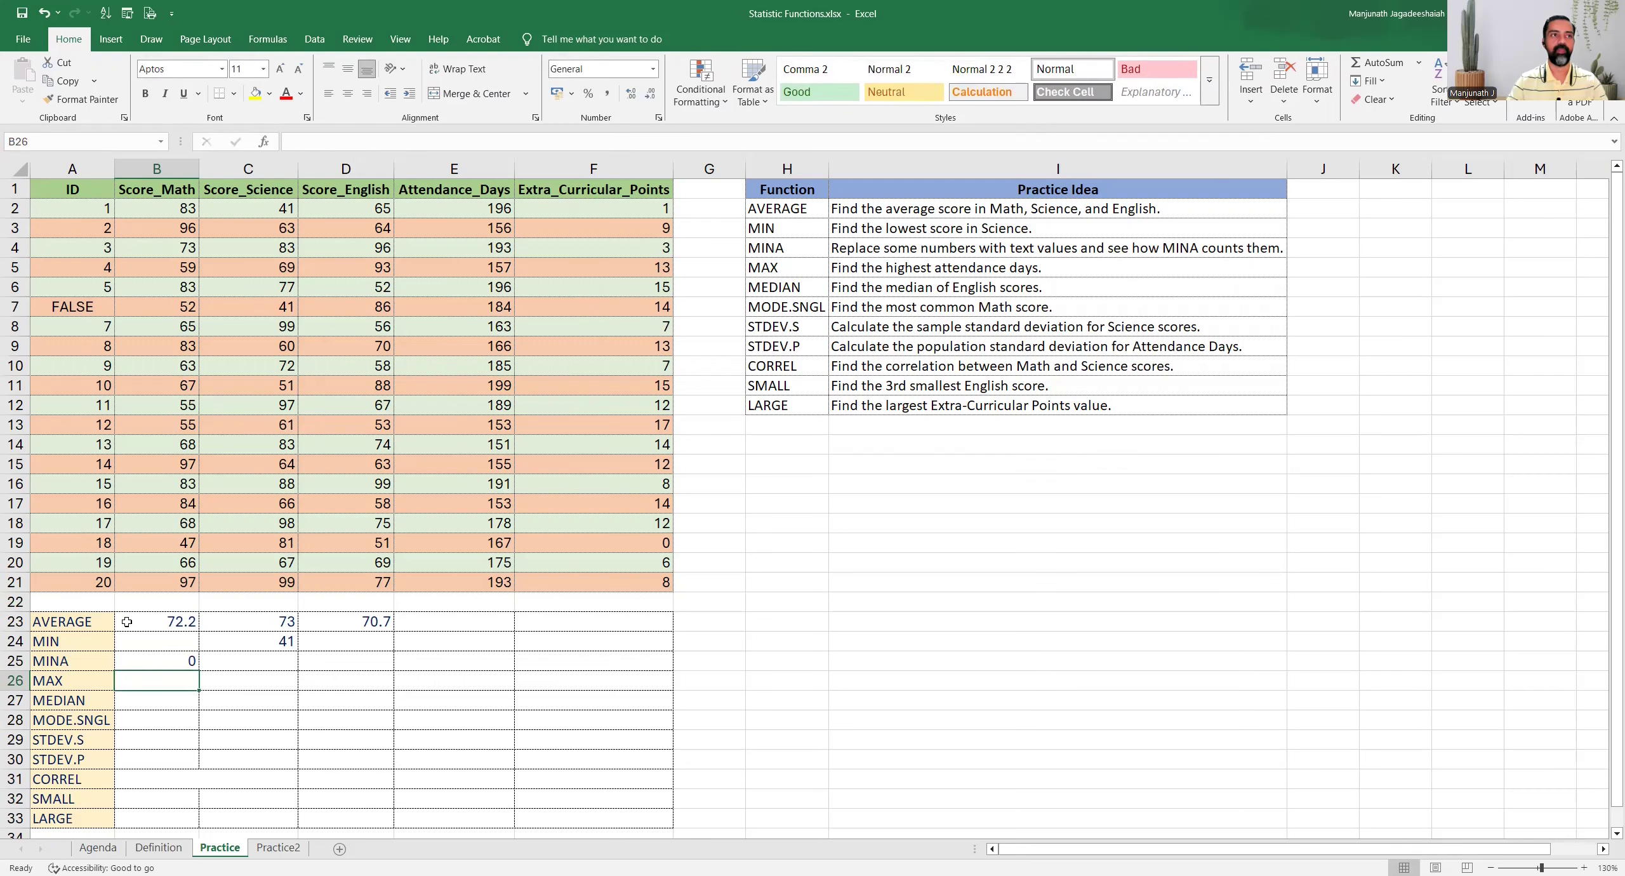
Compare the first IDs and the FALSE entry in cell A7 with the MINA formula in B25
left_click(59, 212)
left_click(65, 244)
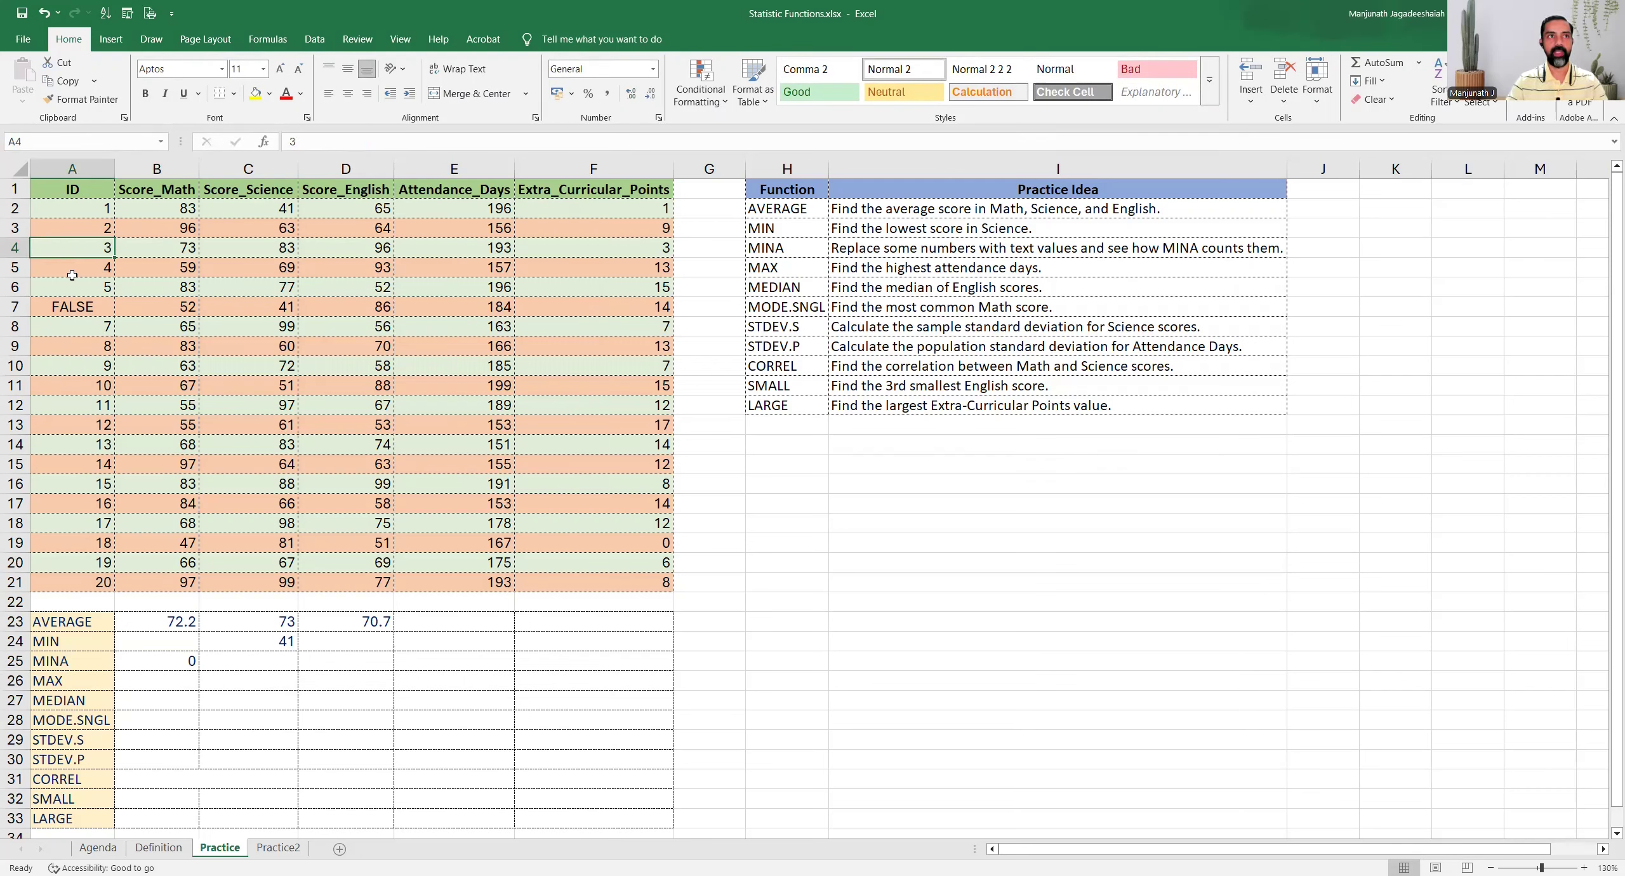
left_click(73, 273)
left_click(71, 284)
left_click(67, 305)
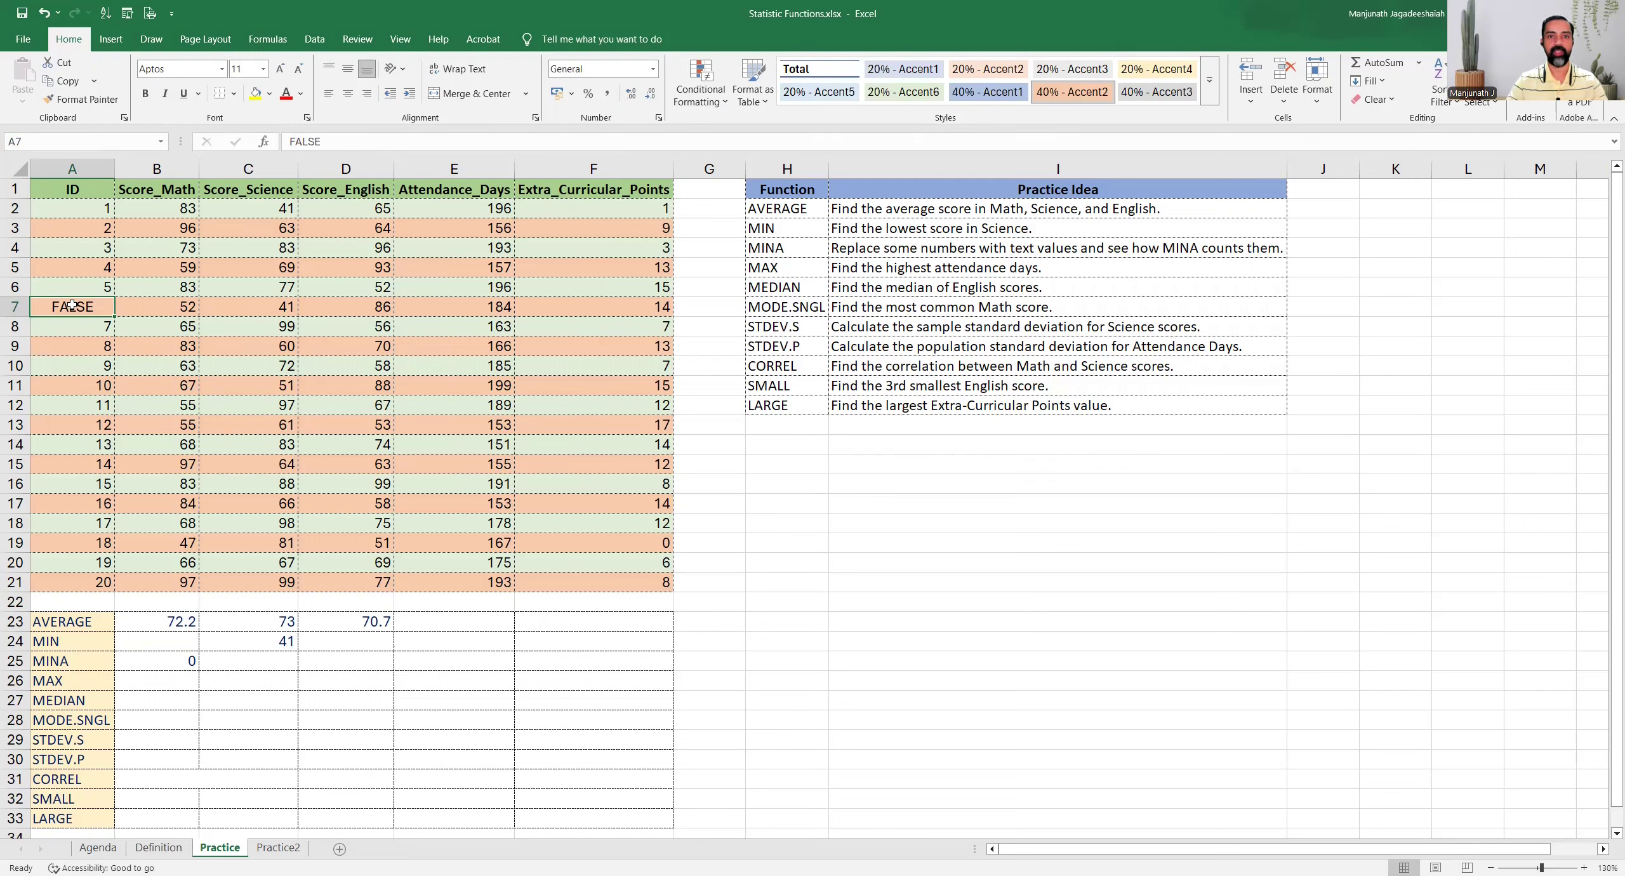
left_click(146, 662)
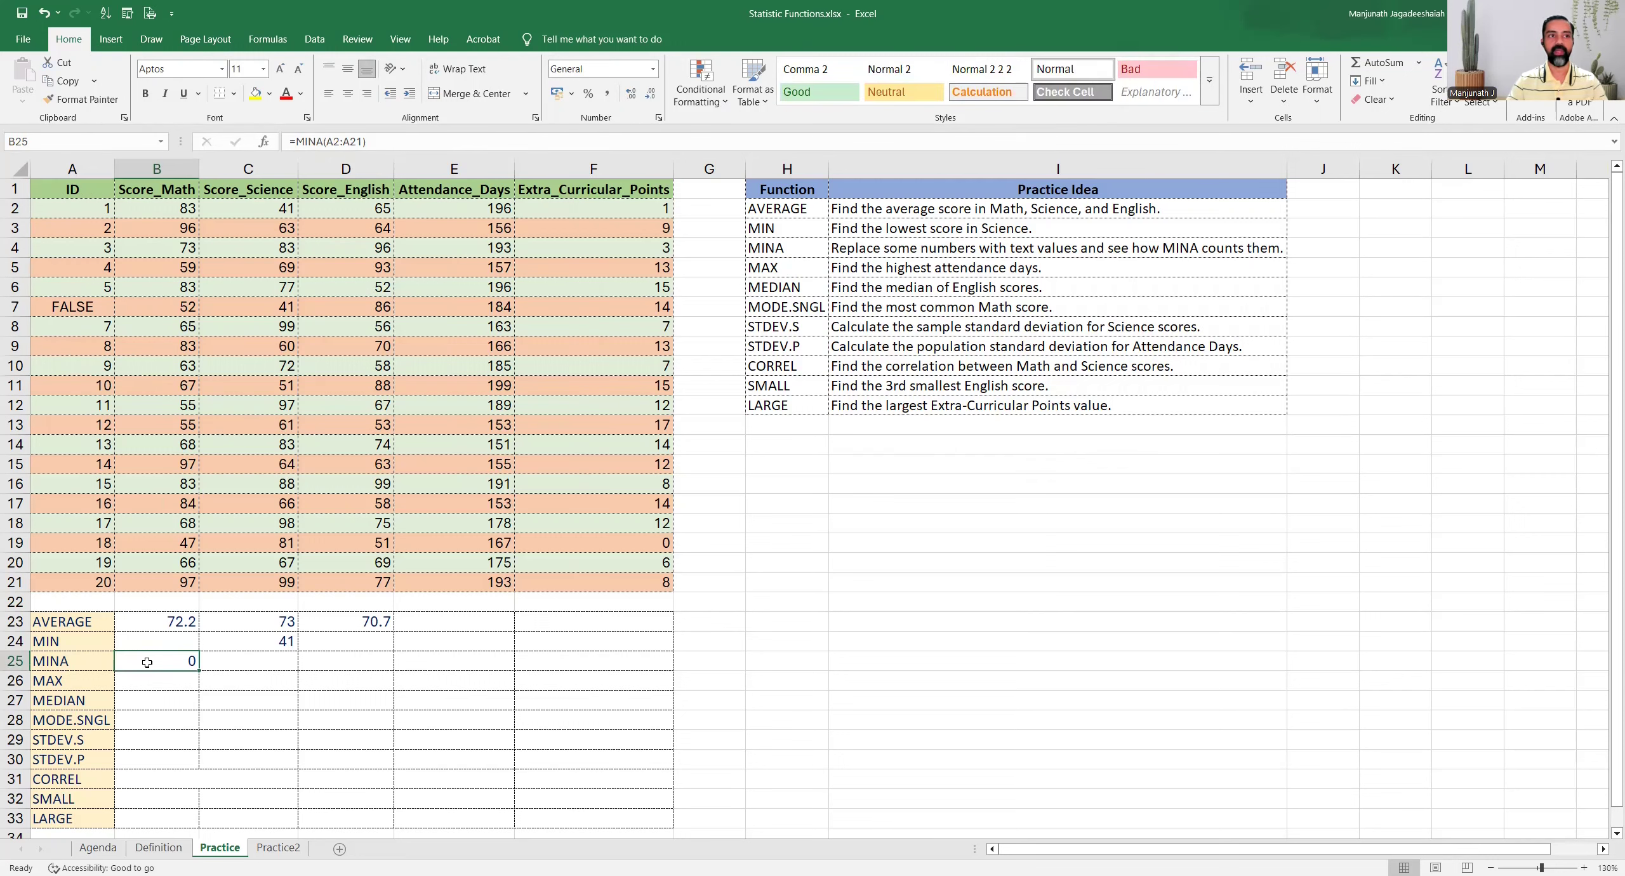
Replace FALSE in cell A7 with the ID 6 and recheck the MINA result in B25
left_click(77, 307)
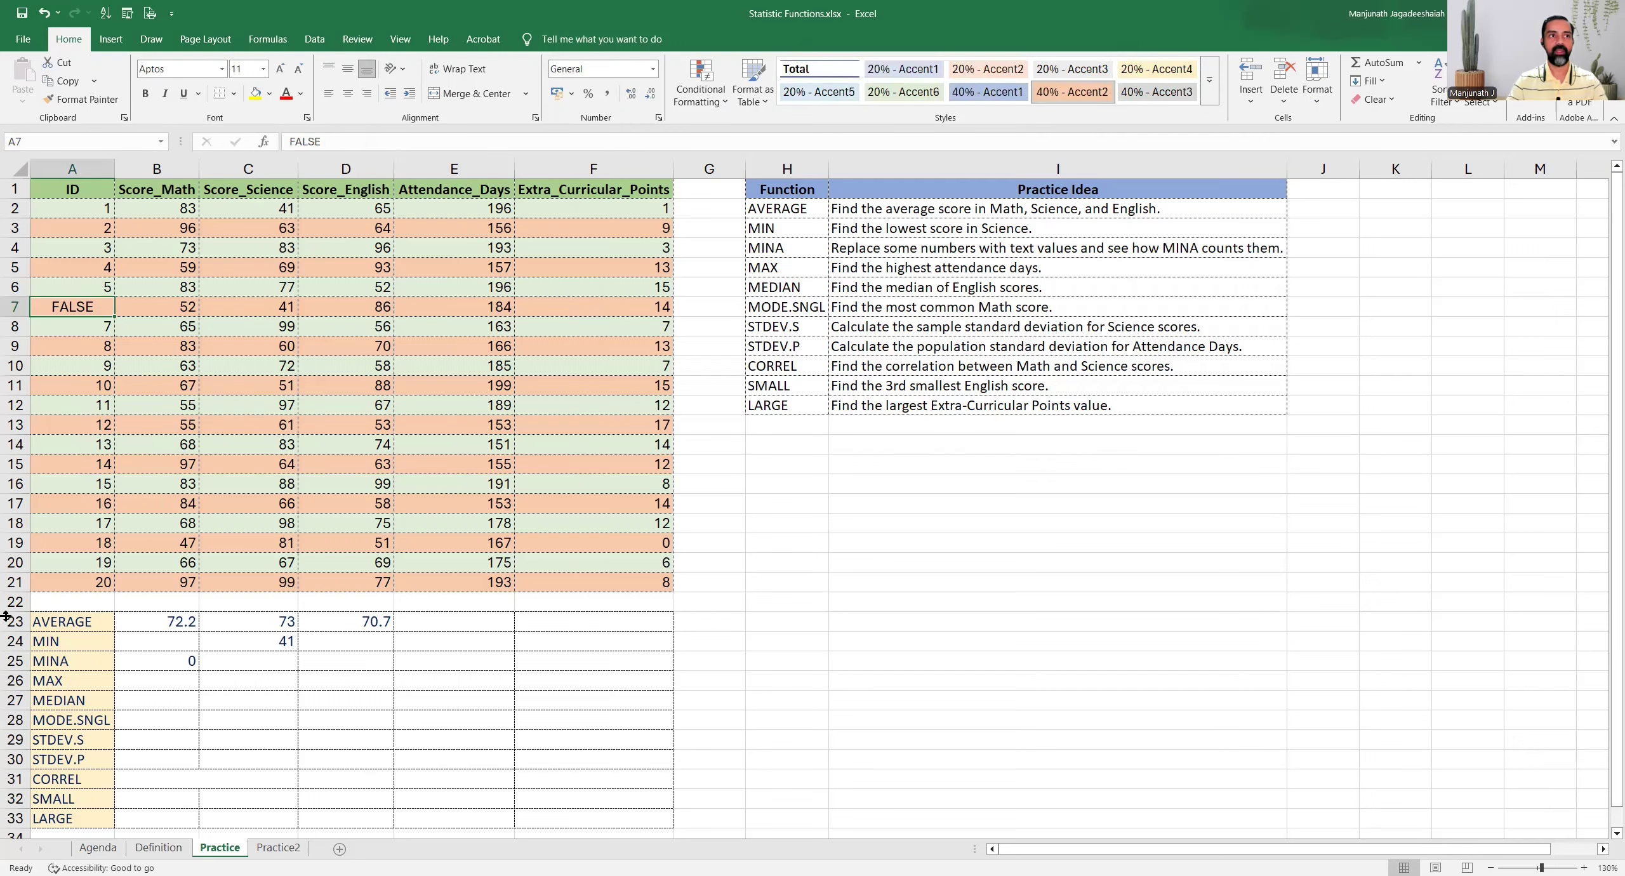
key("ctrl+z")
left_click(163, 660)
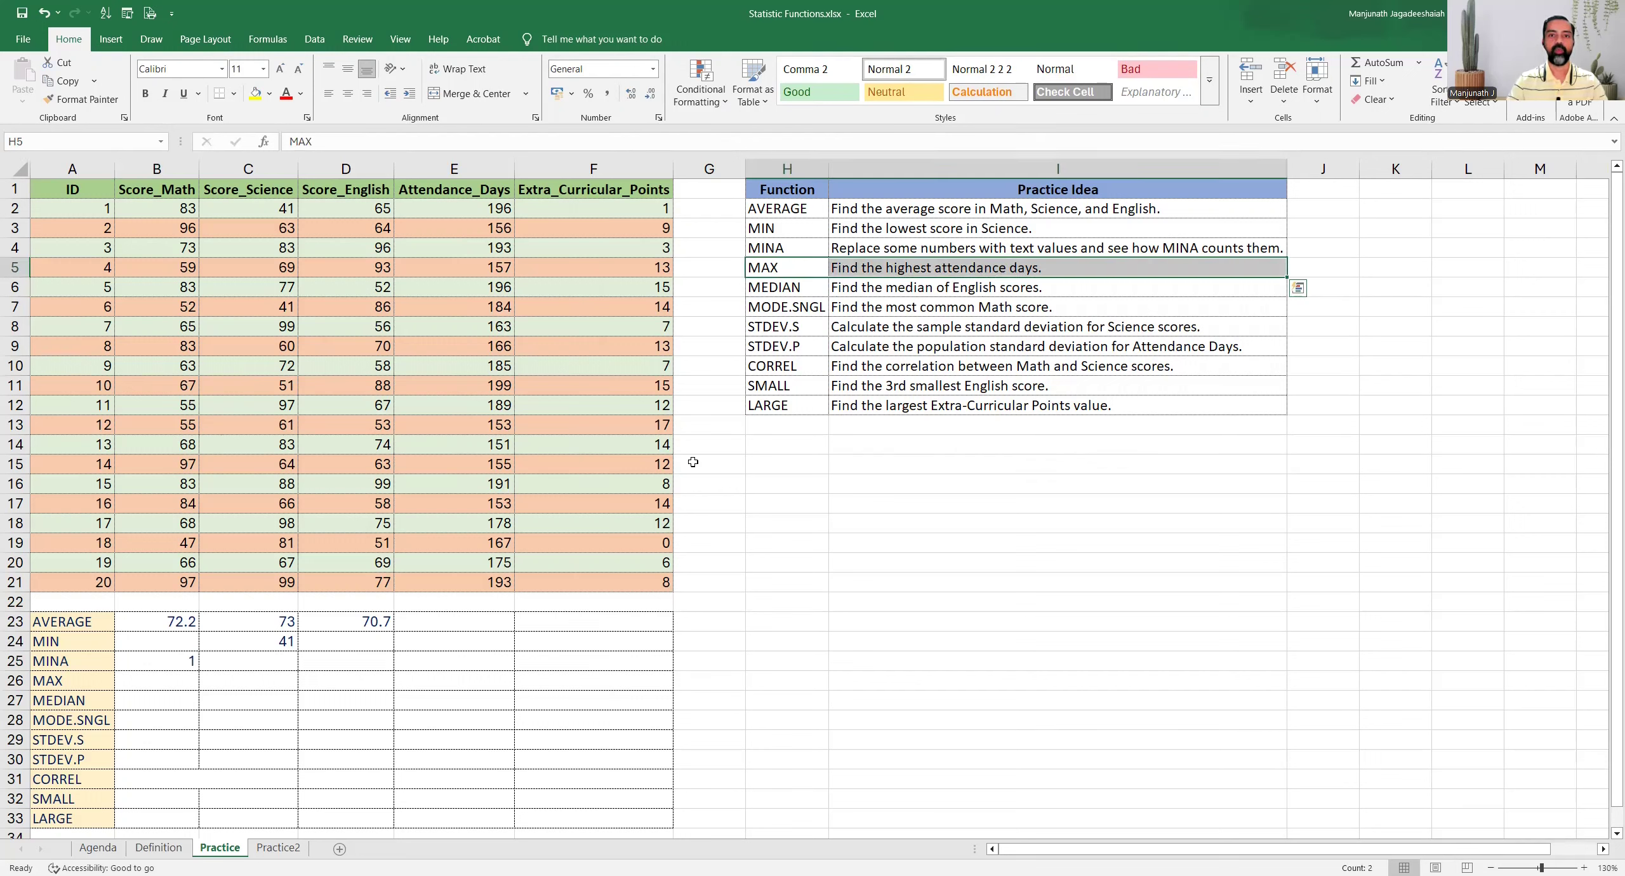
Enter =MAX(E2:E21) in cell E26 for the highest attendance days and check it against the Attendance_Days column
left_click(788, 268)
left_click_drag(849, 267, 849, 267)
left_click(470, 173)
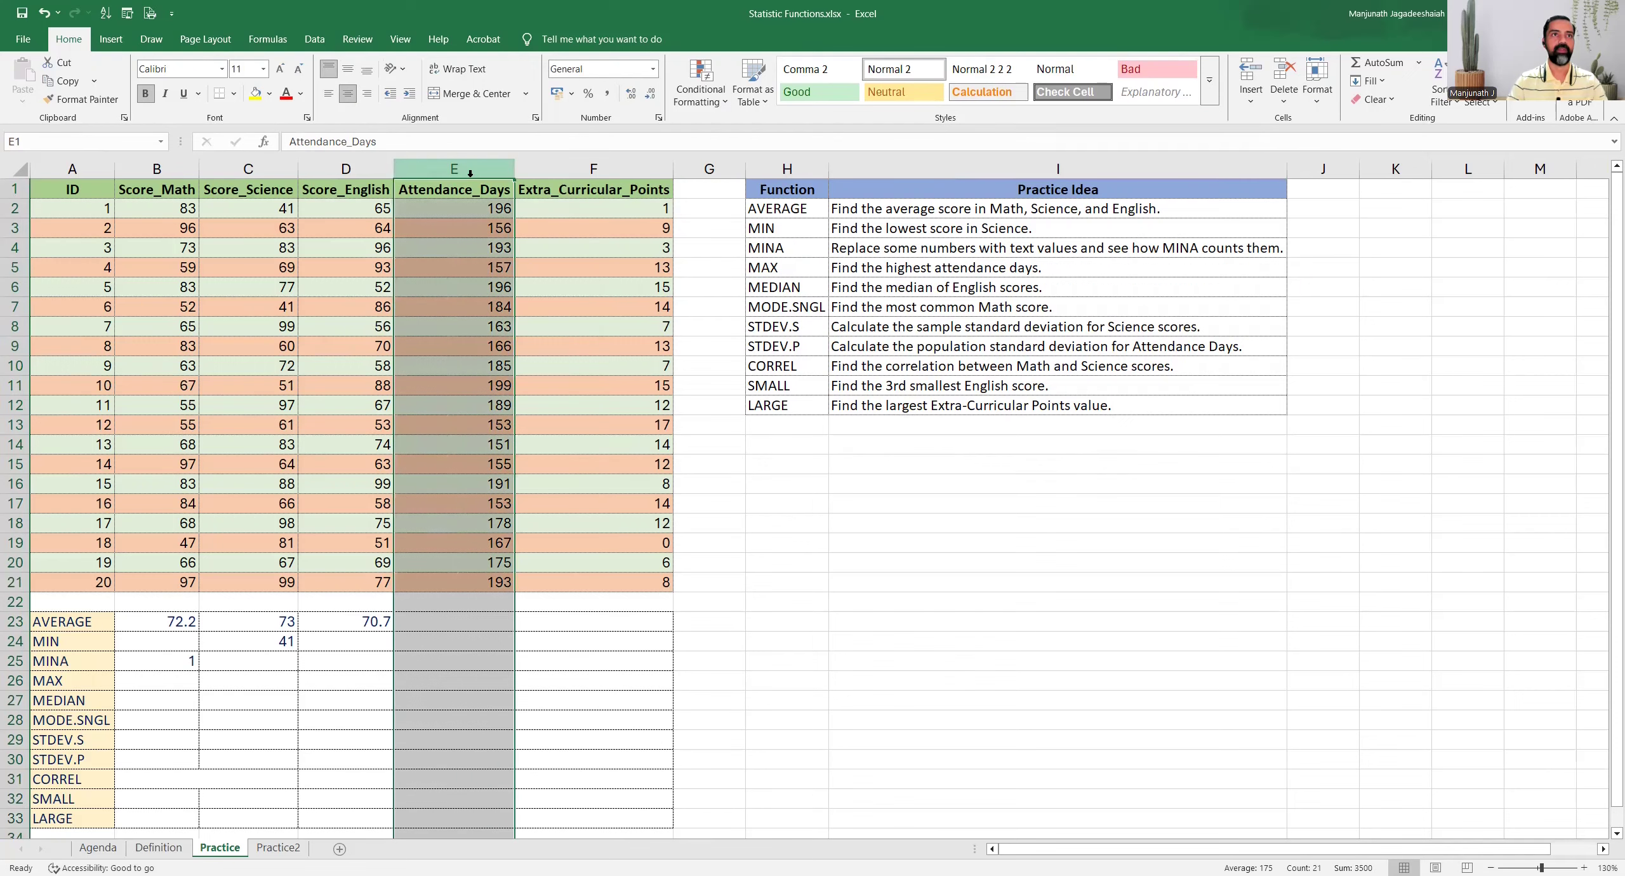
left_click(80, 676)
left_click(411, 680)
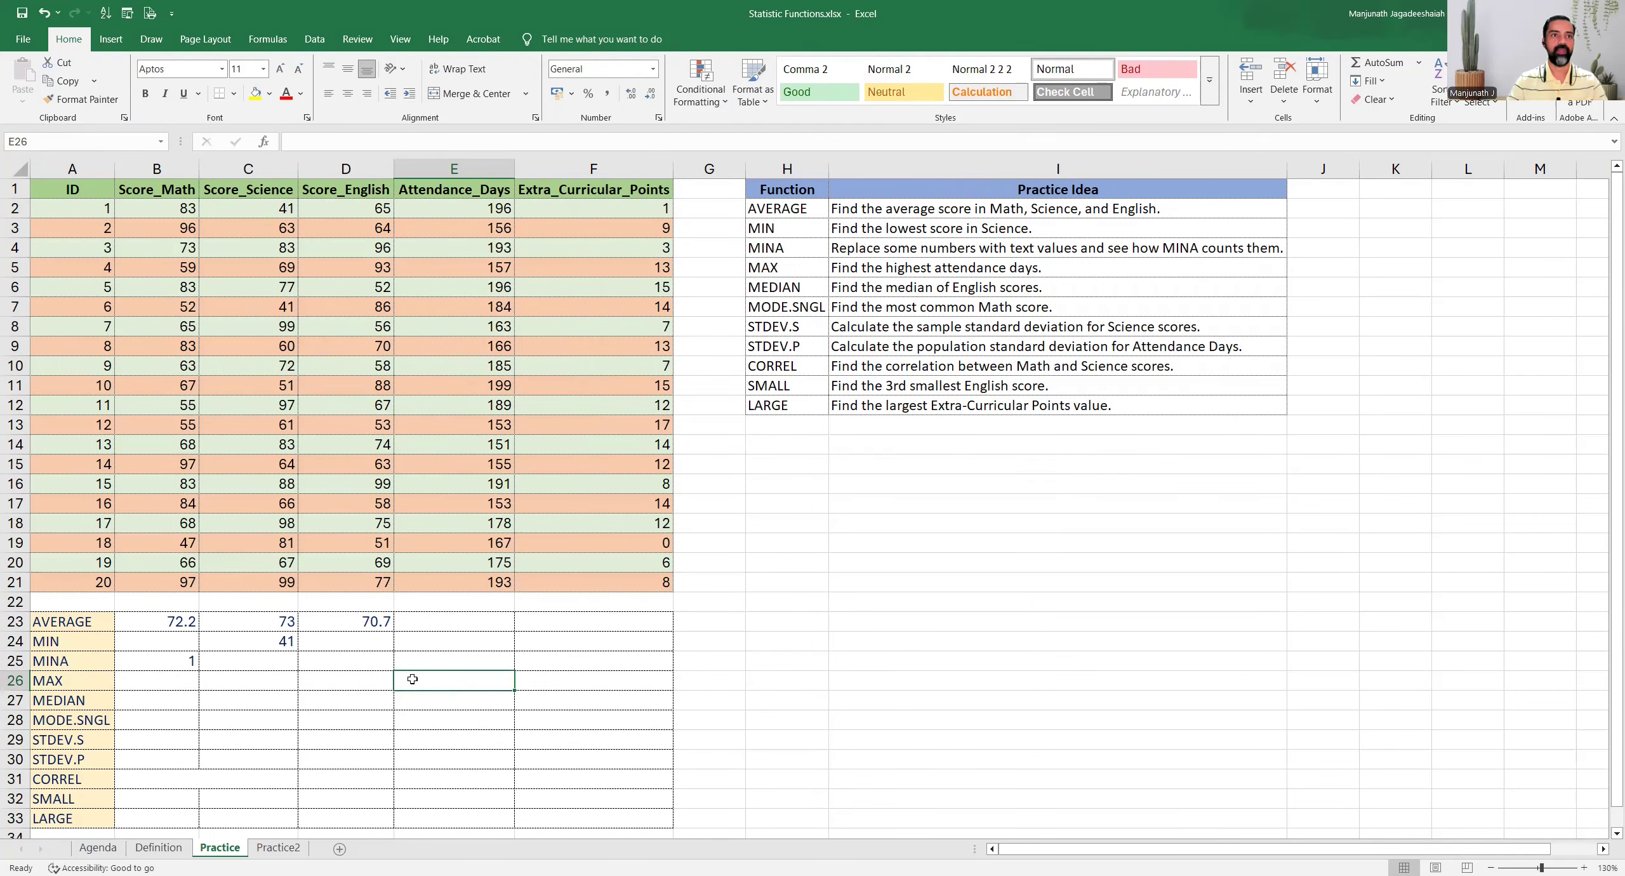
type("=")
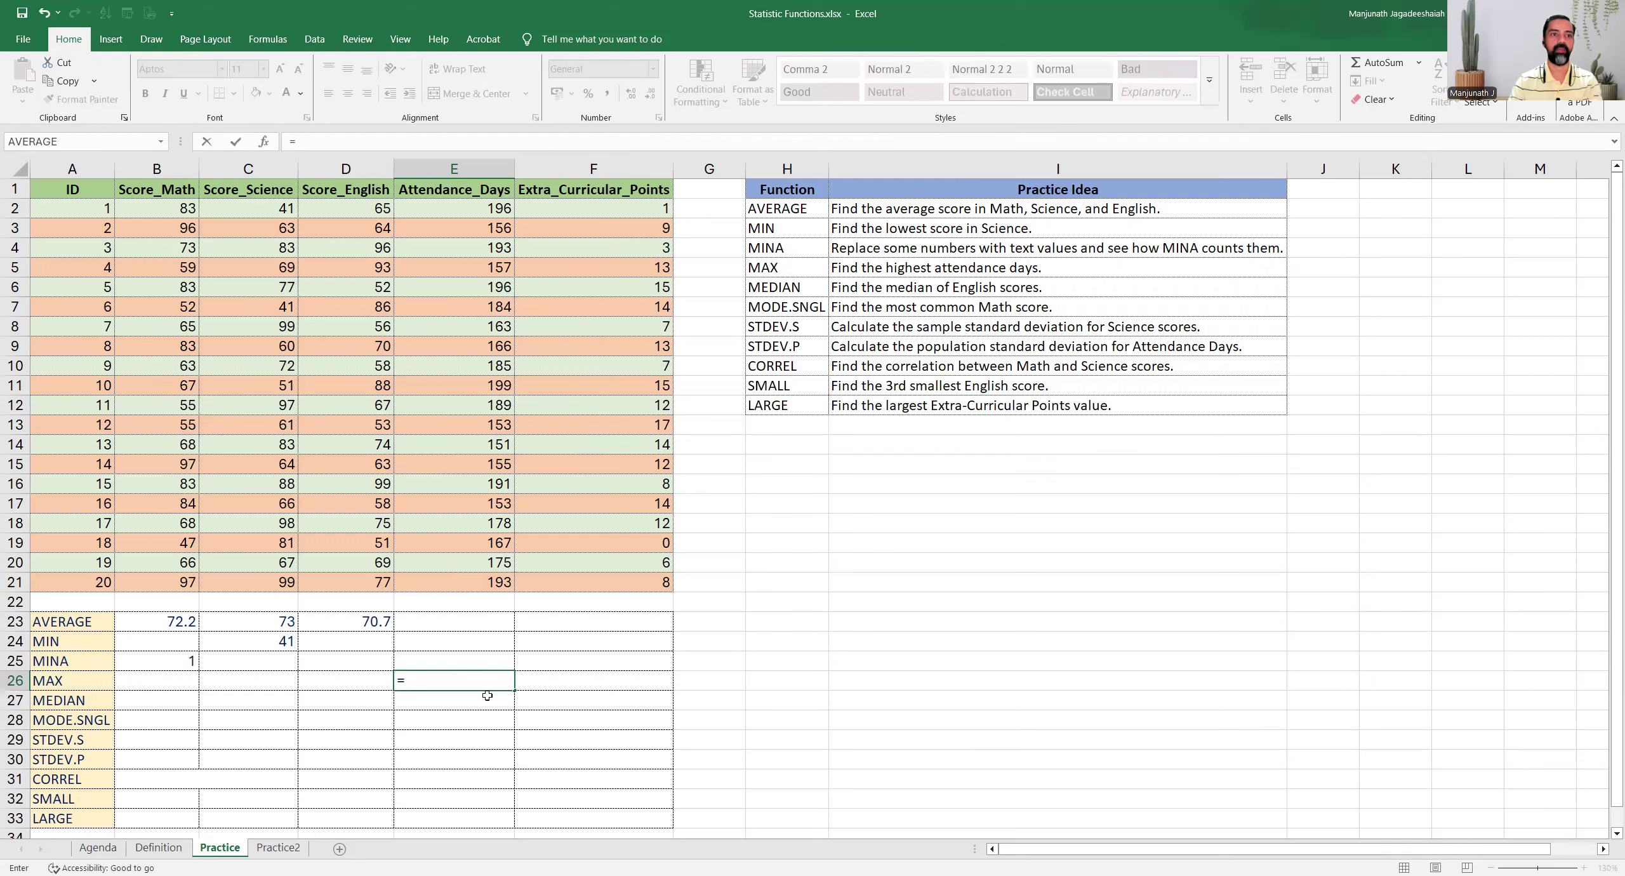
type("MAX(")
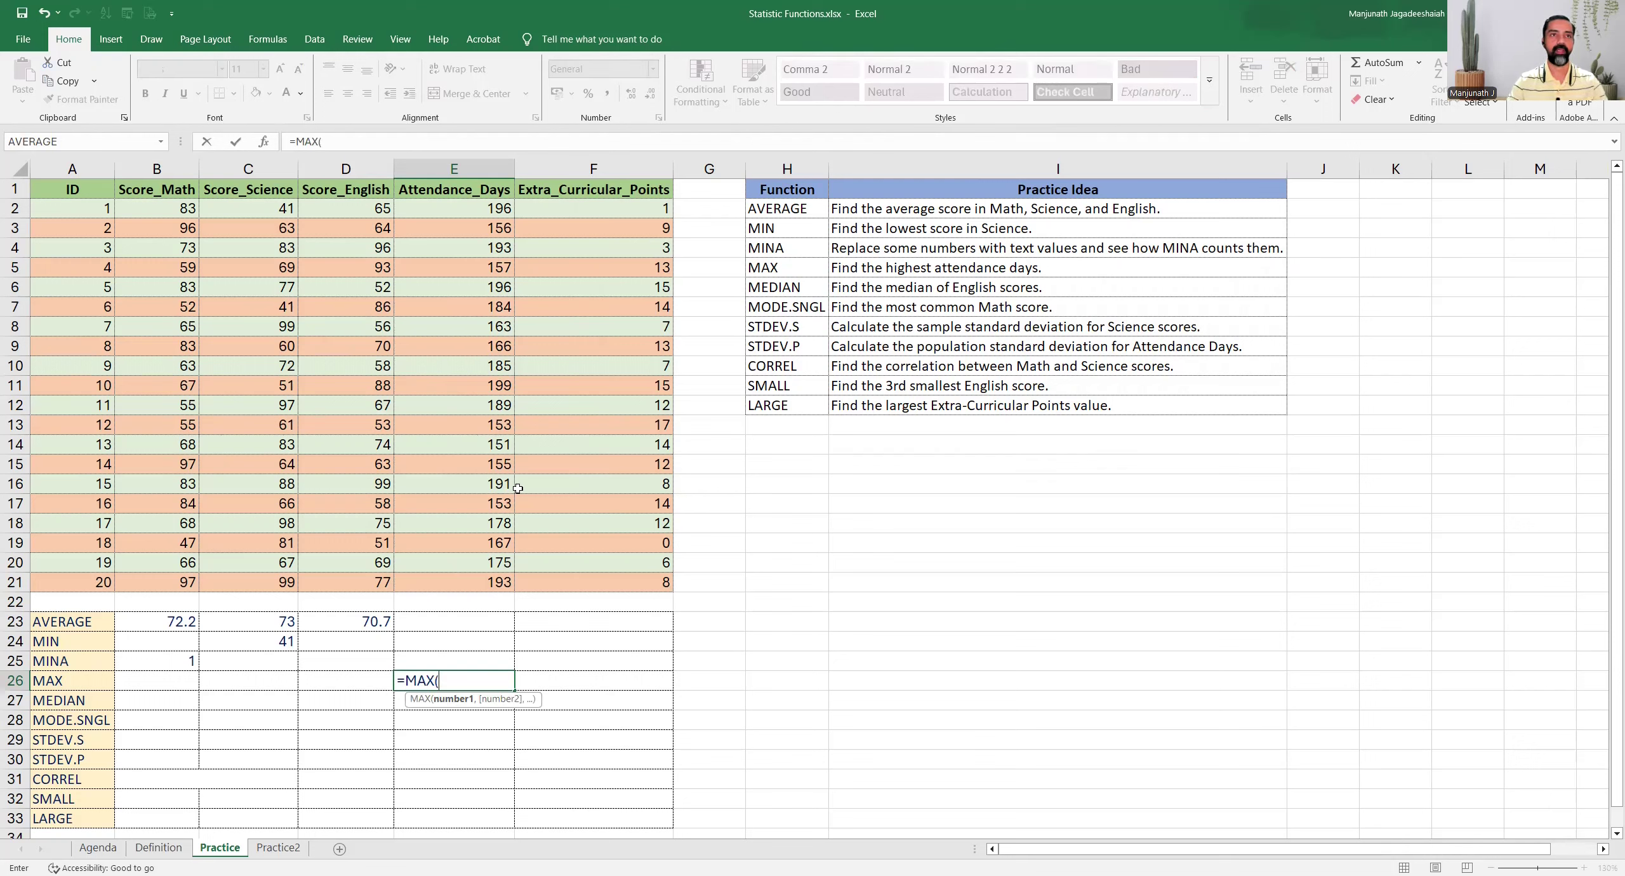
left_click_drag(453, 210, 483, 581)
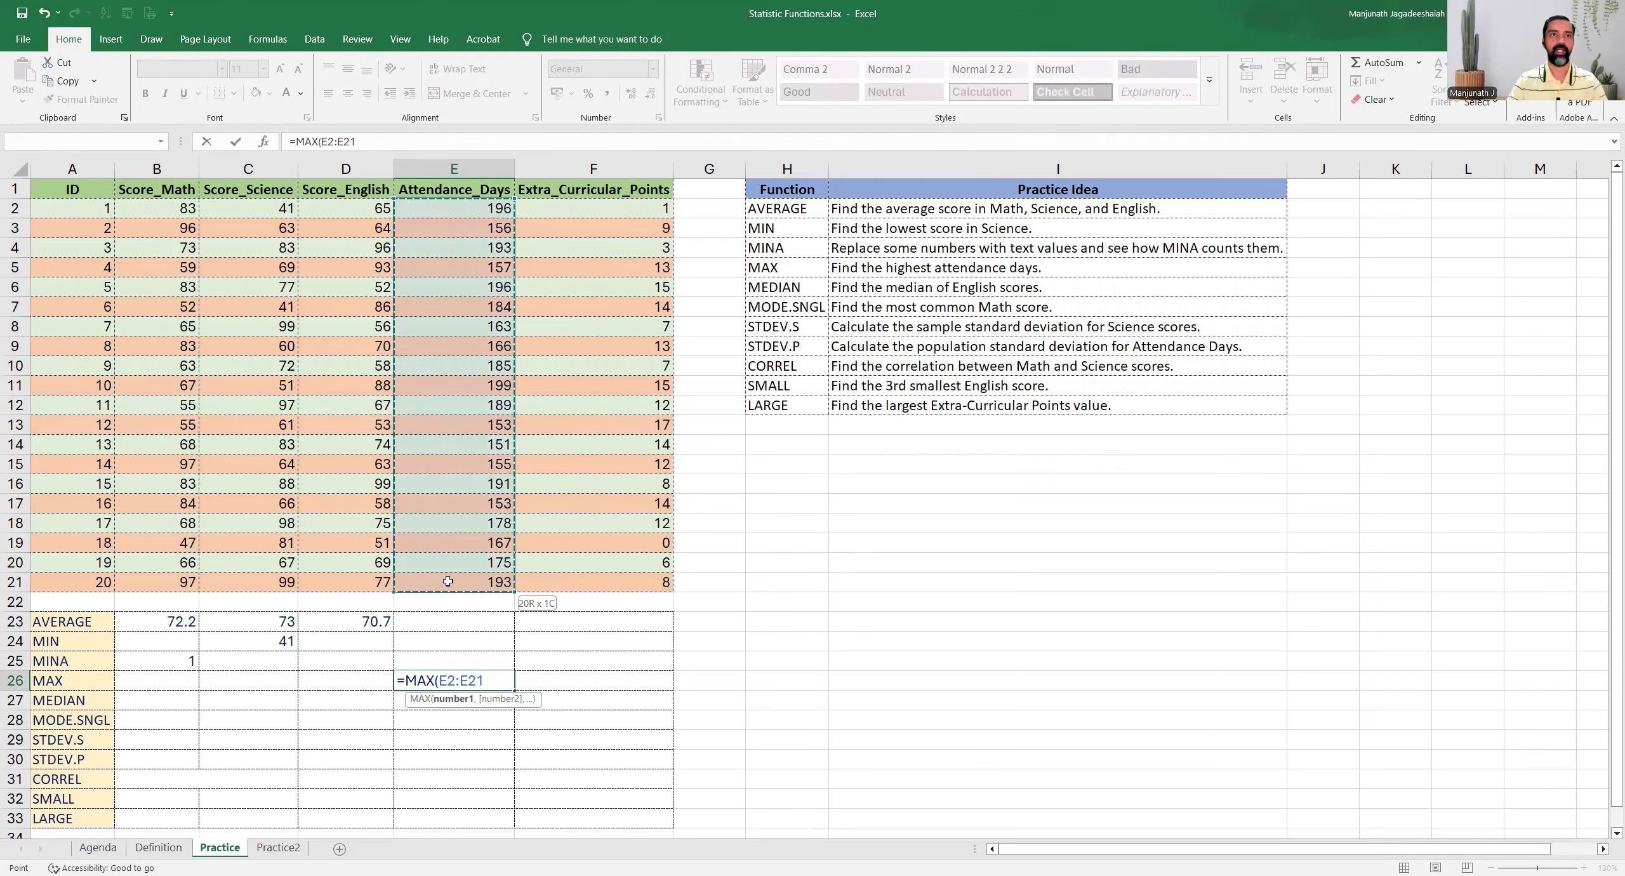
type(")")
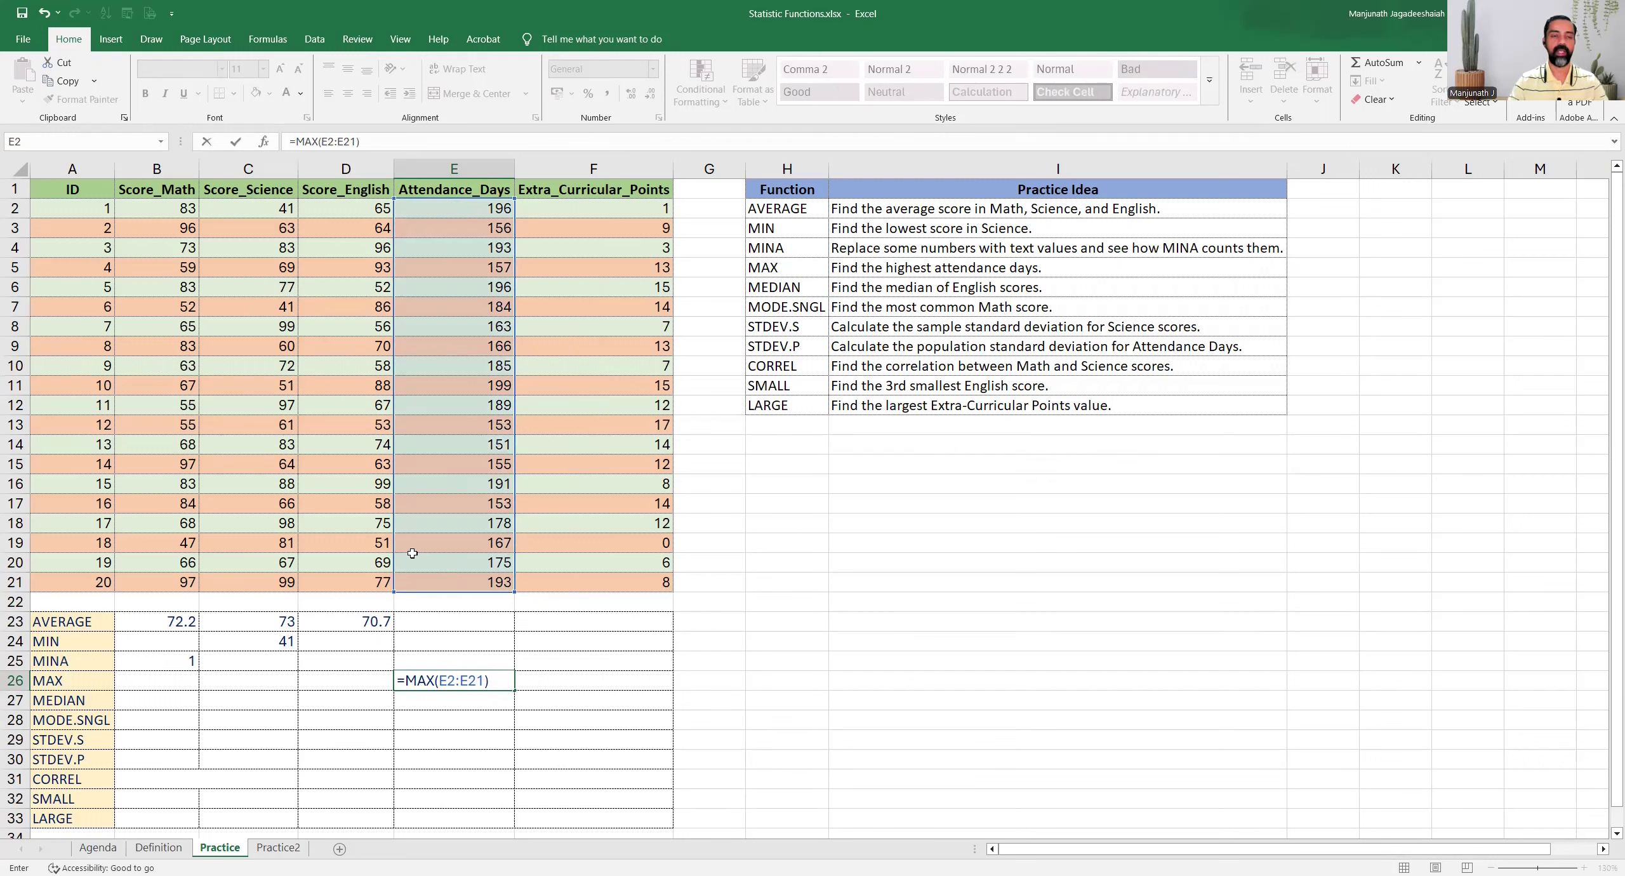
key("Return")
key("Up")
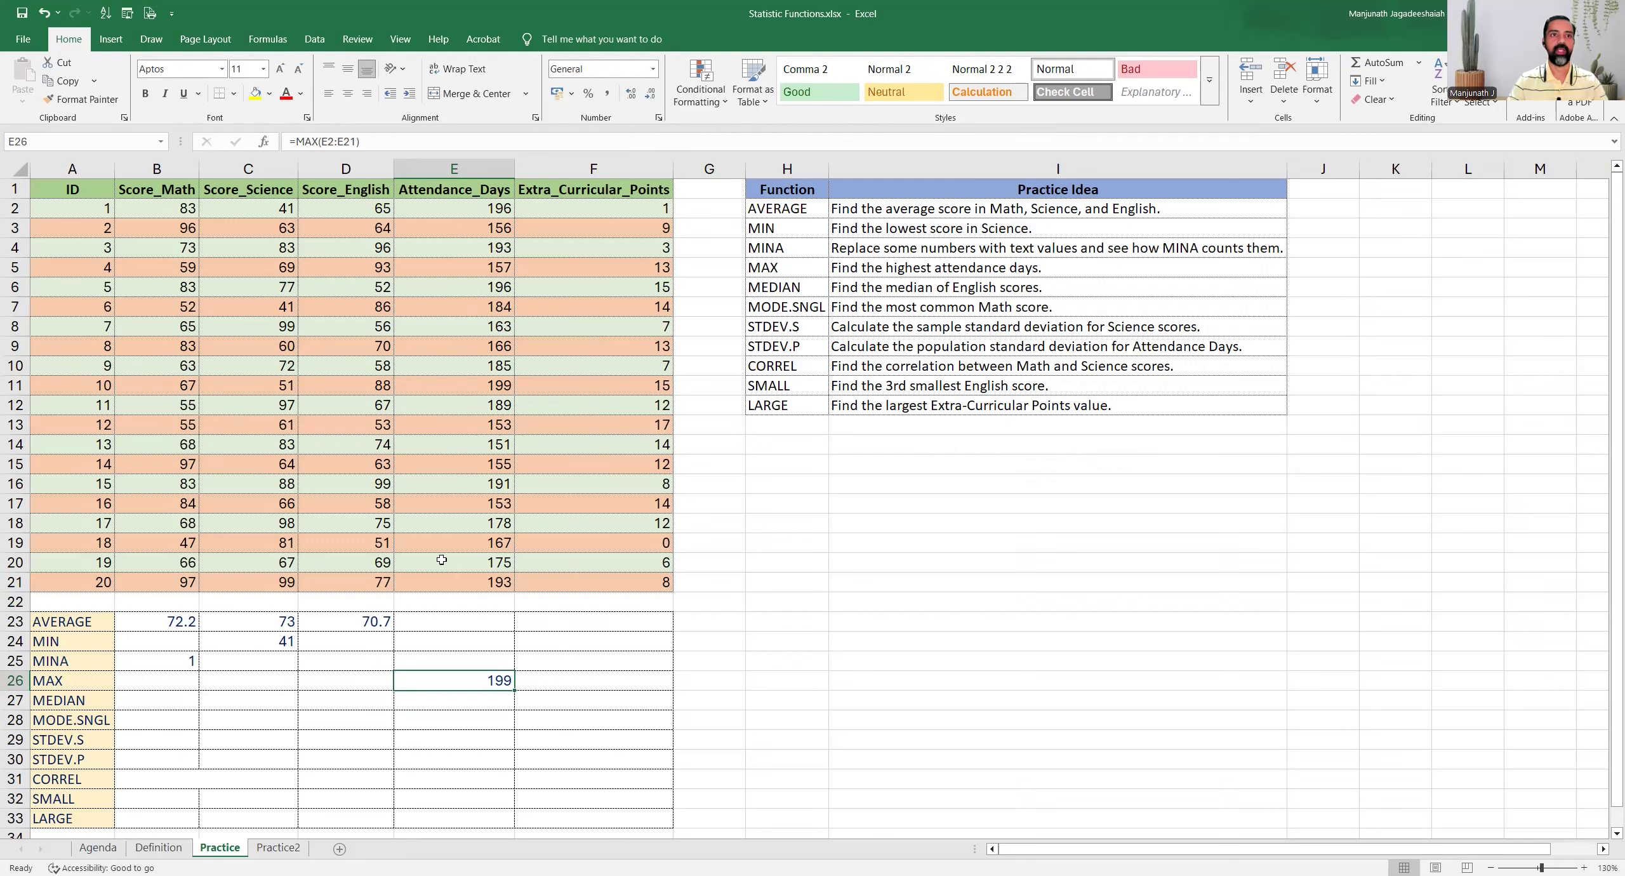
left_click(451, 388)
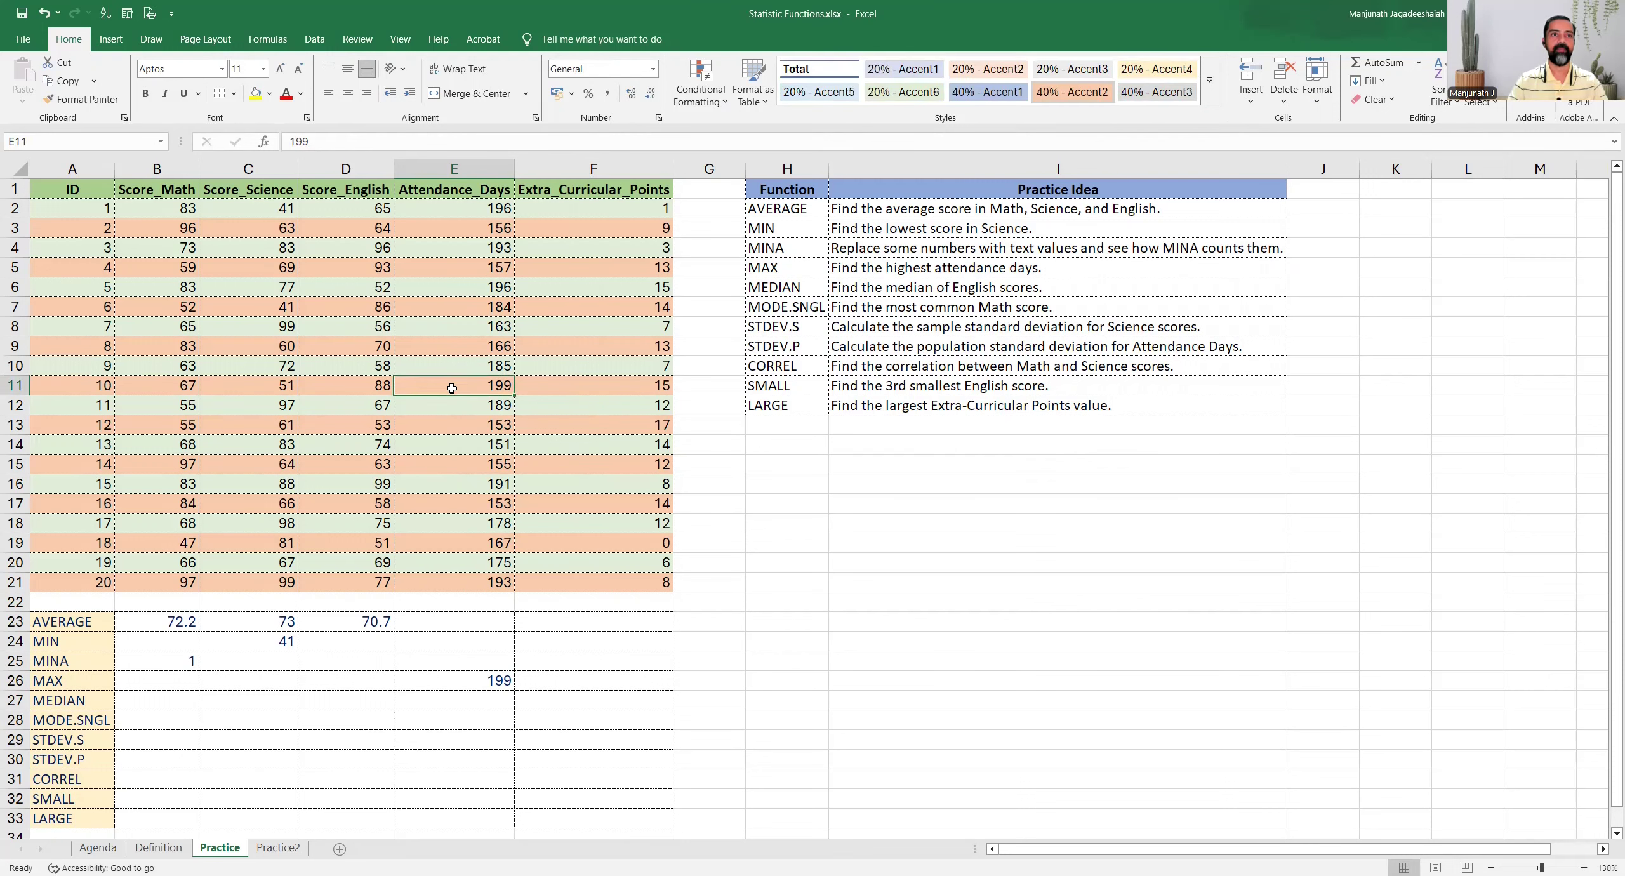
Read the MEDIAN task, enter =MEDIAN(D2:D21) in cell D27 for the English scores, and review the formula against the Score_English values
left_click(794, 287)
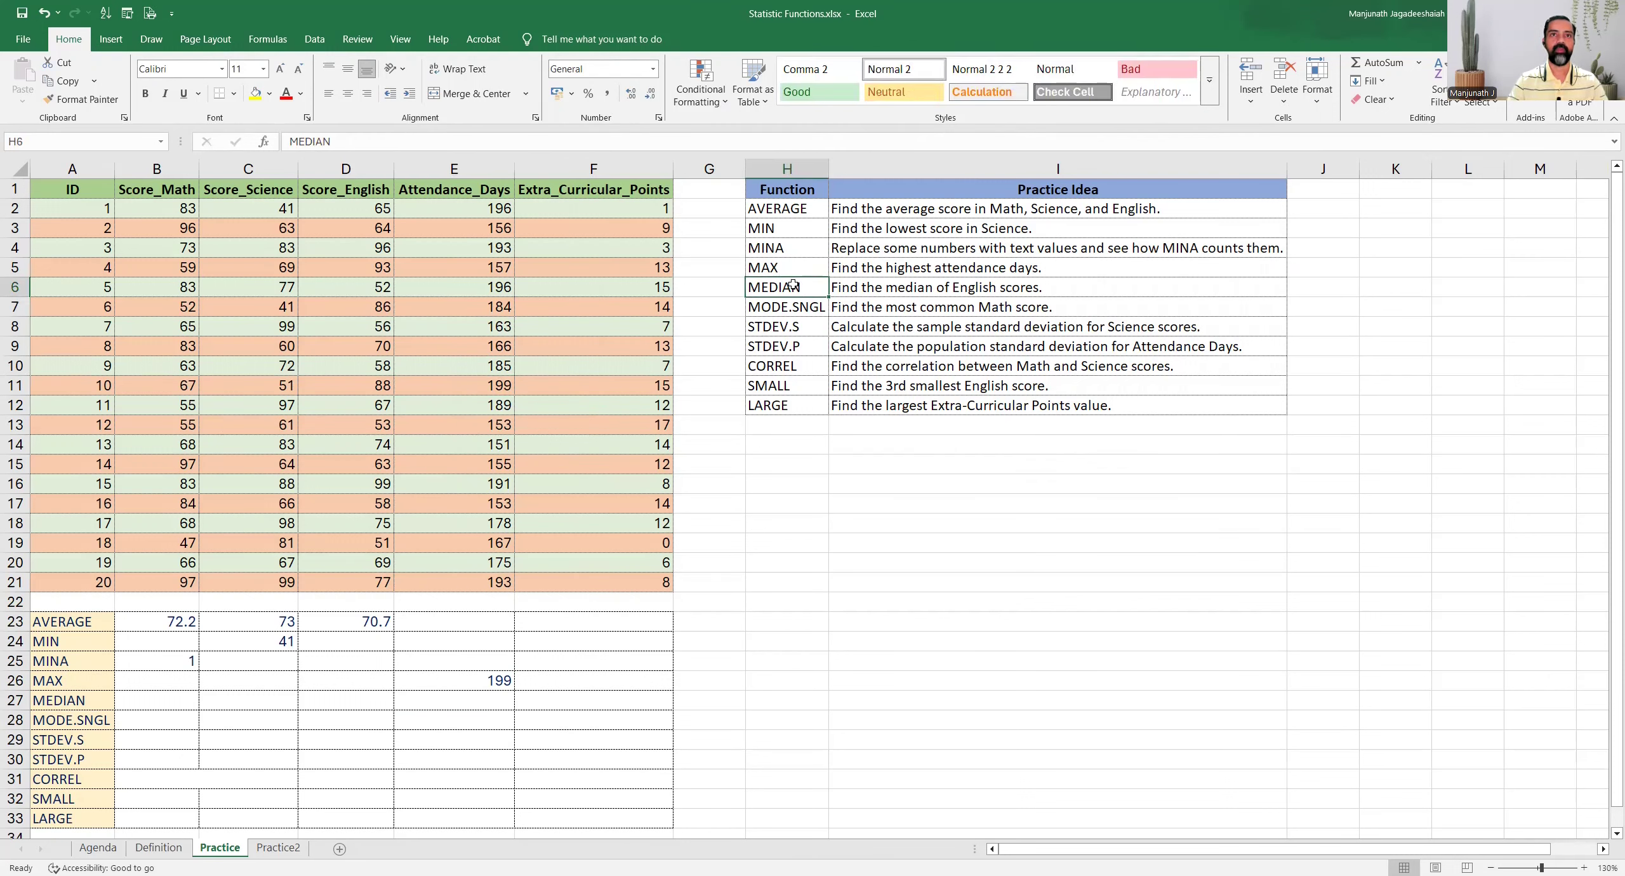
left_click_drag(794, 287, 839, 288)
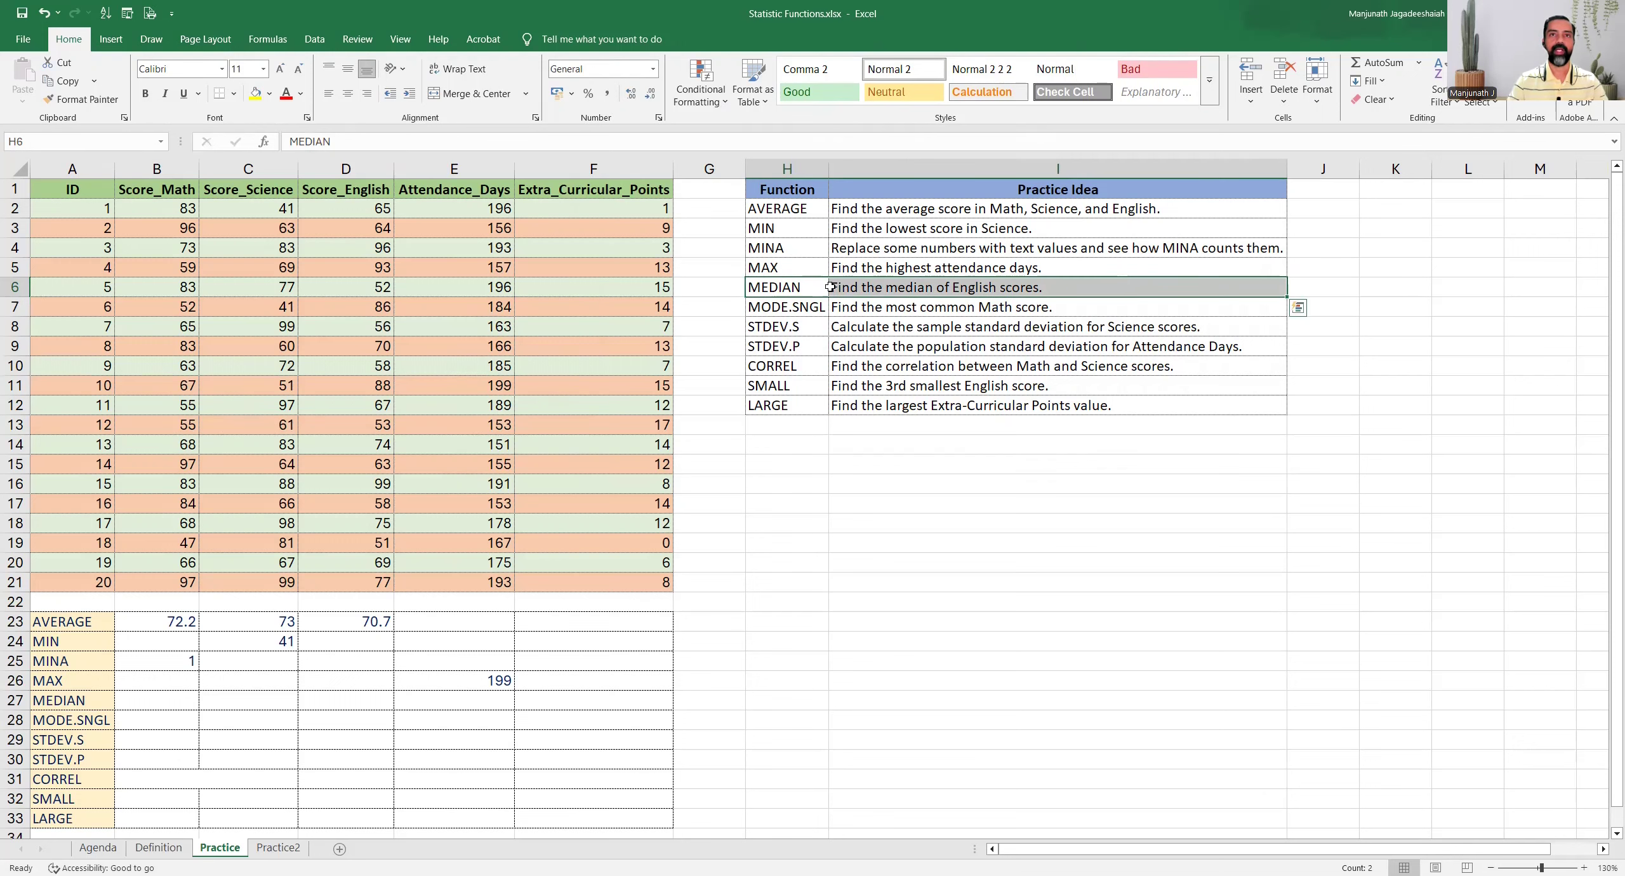
left_click(332, 171)
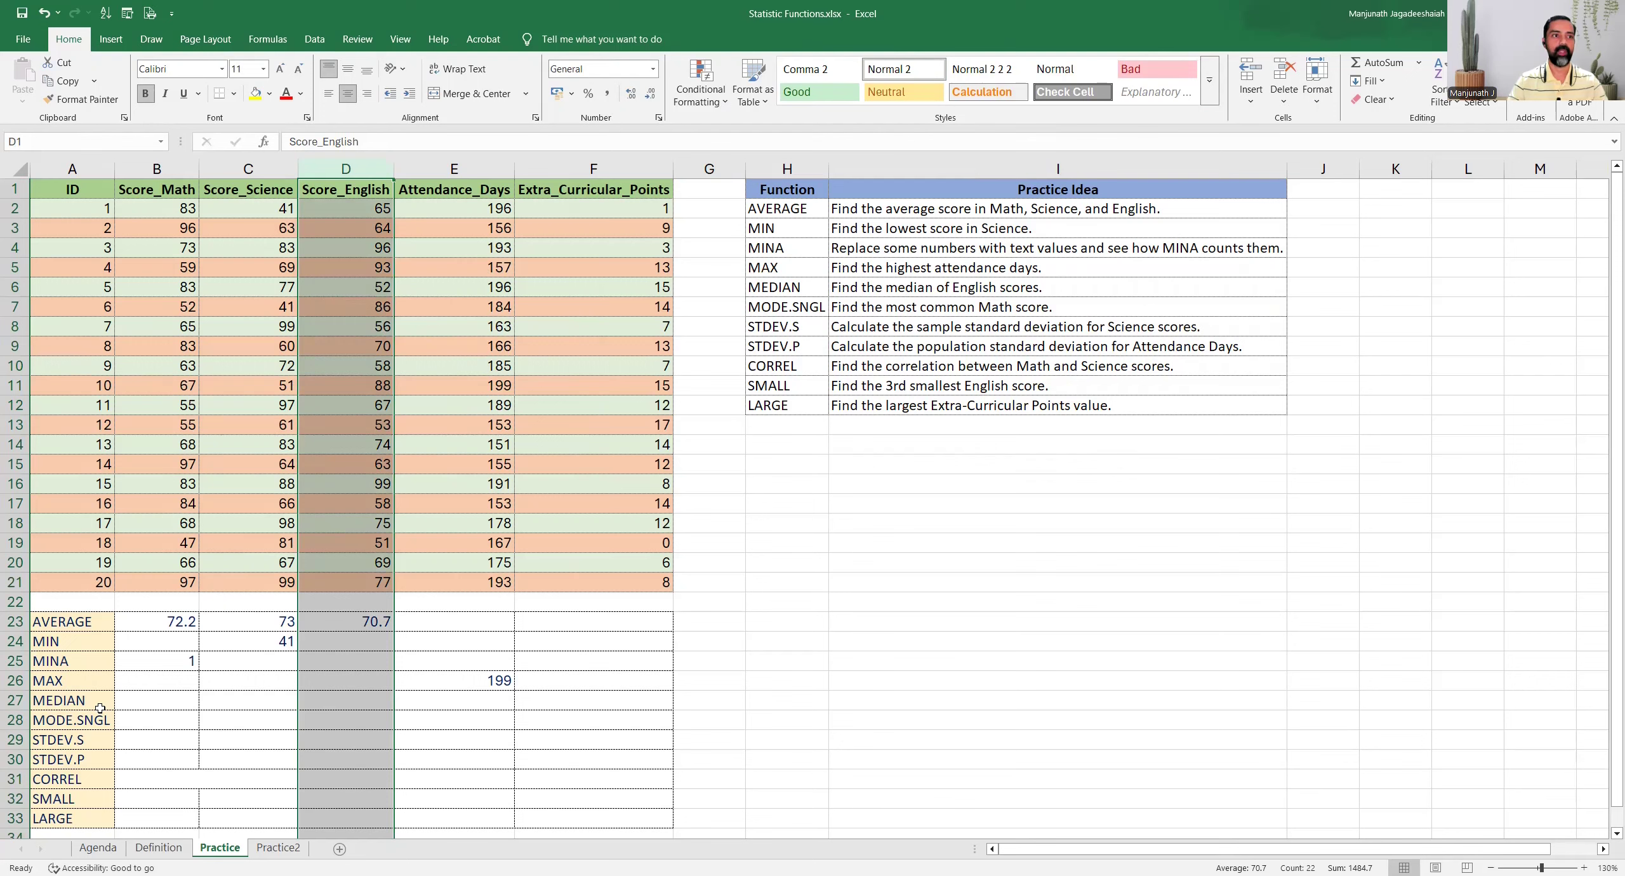
left_click(346, 700)
type("=")
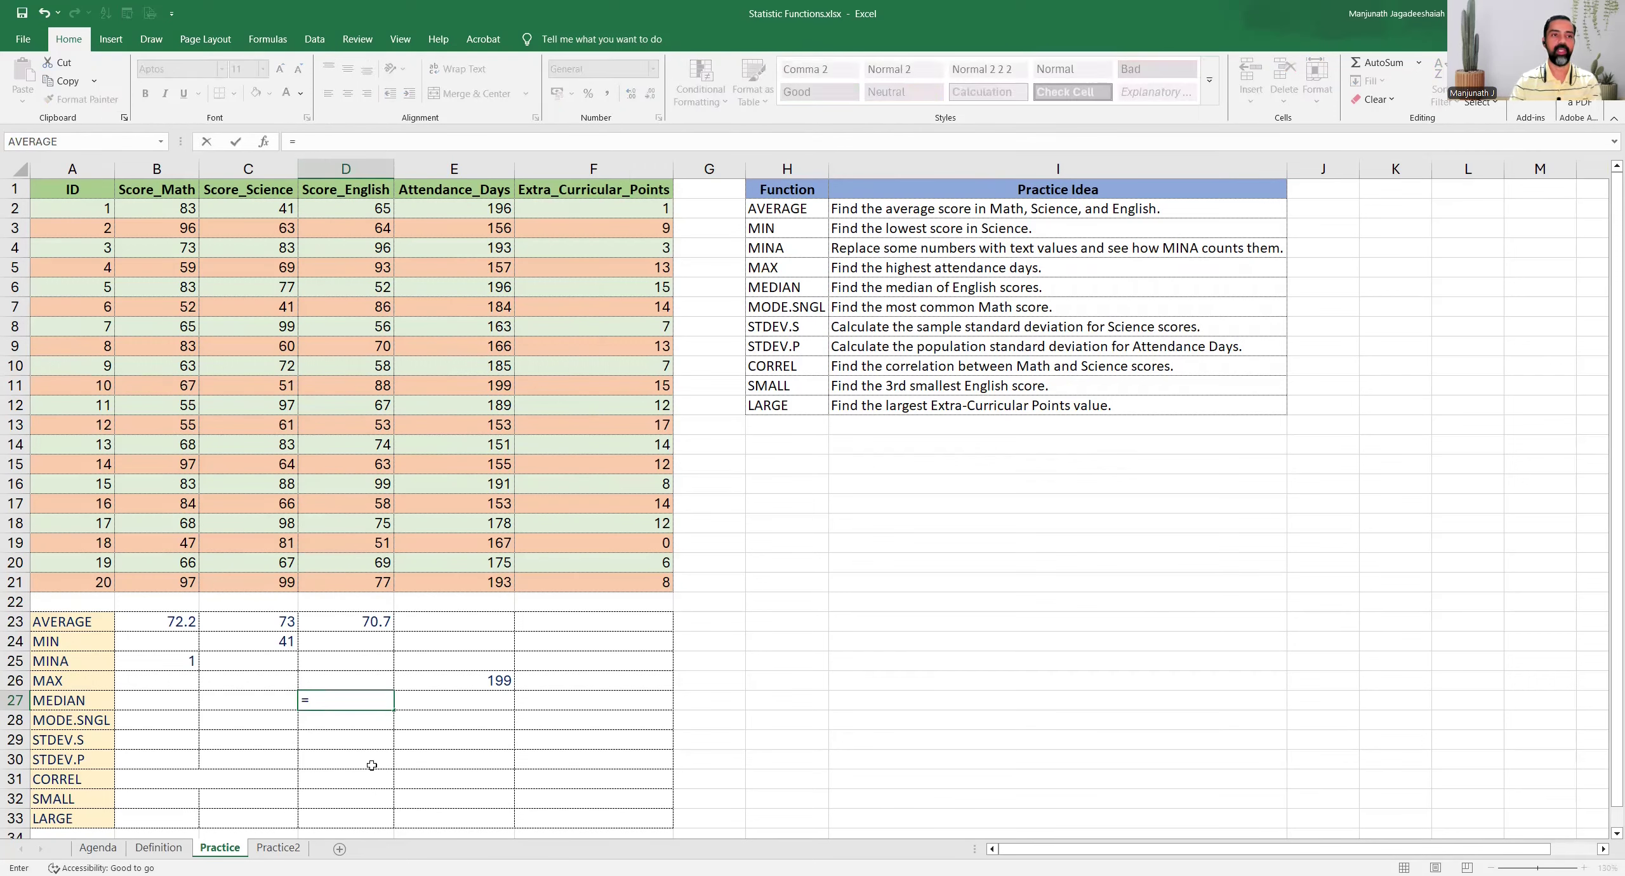
type("MEDIAN(")
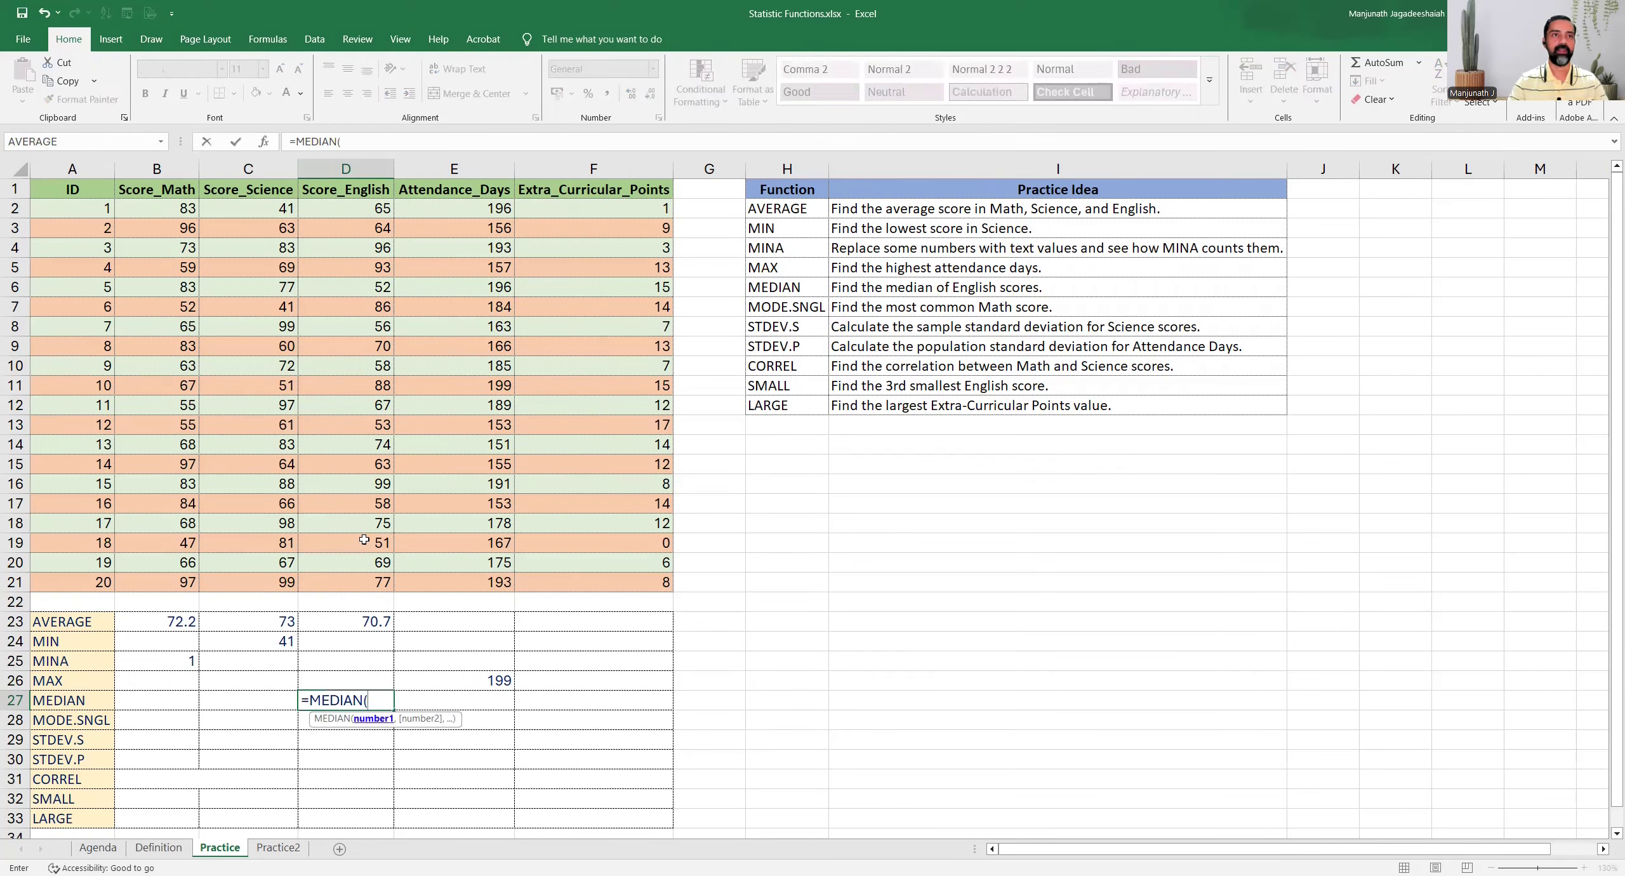
left_click(339, 209)
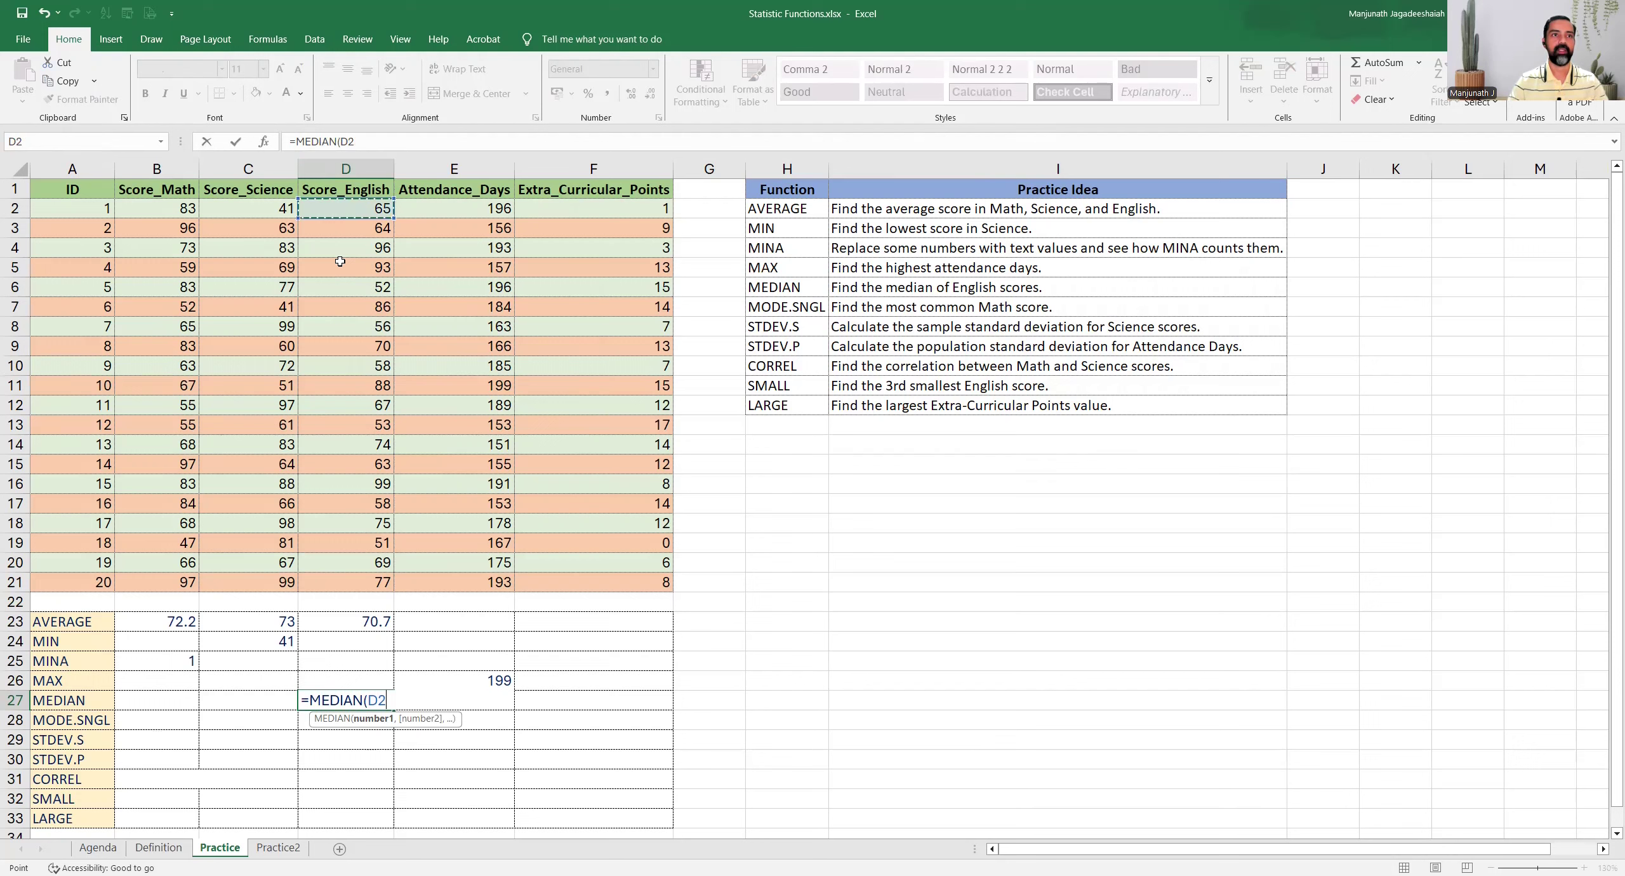
left_click(342, 587, "shift")
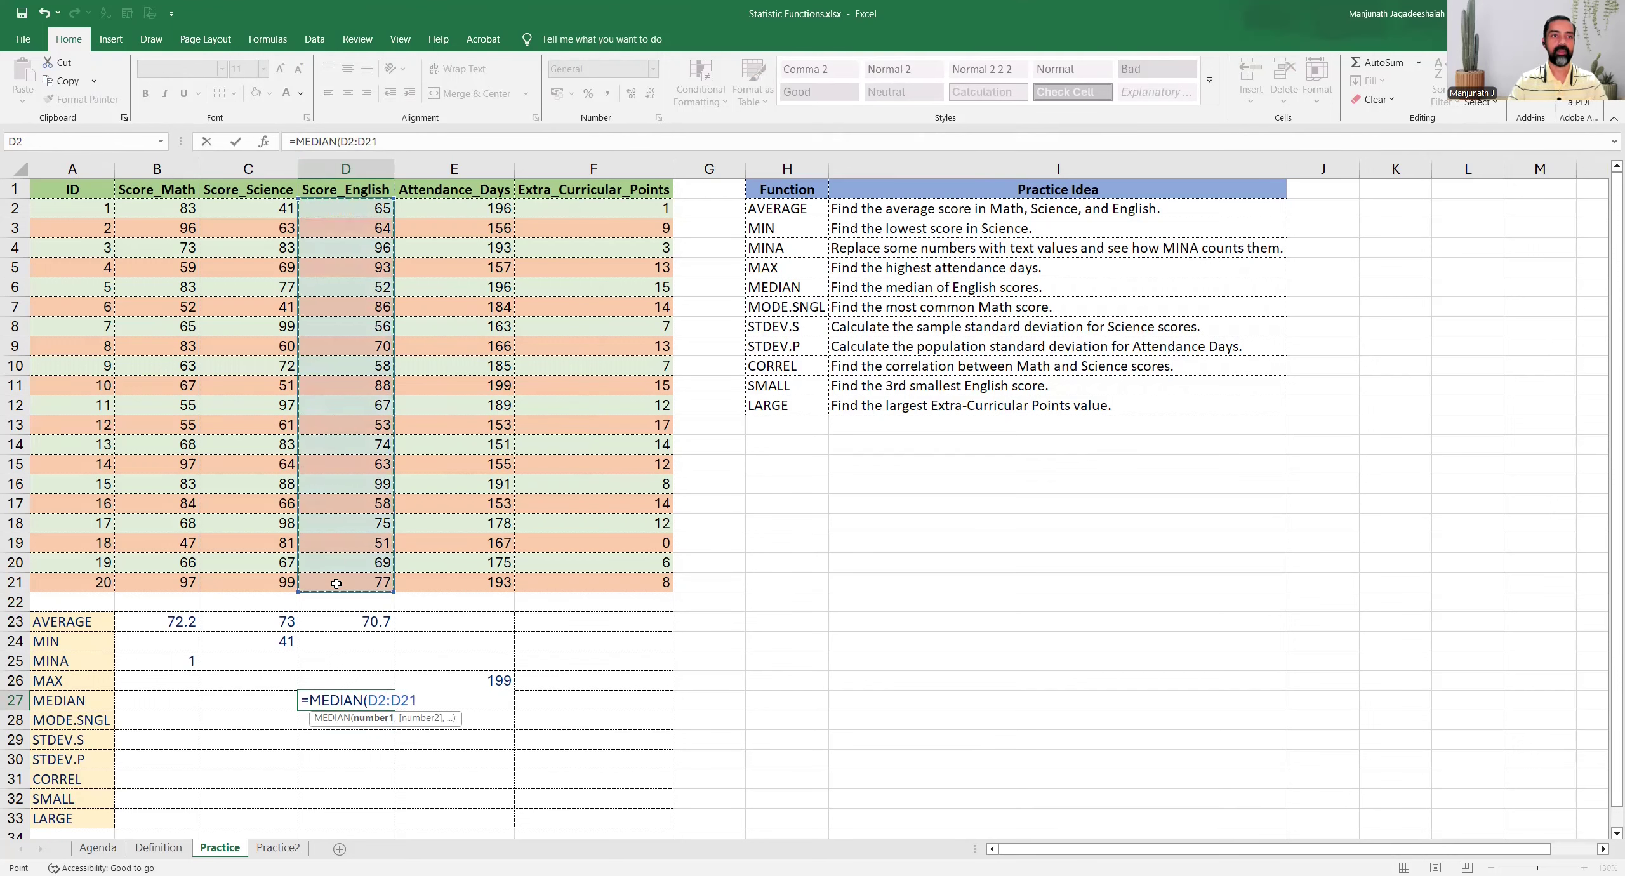
key("Return")
left_click(354, 700)
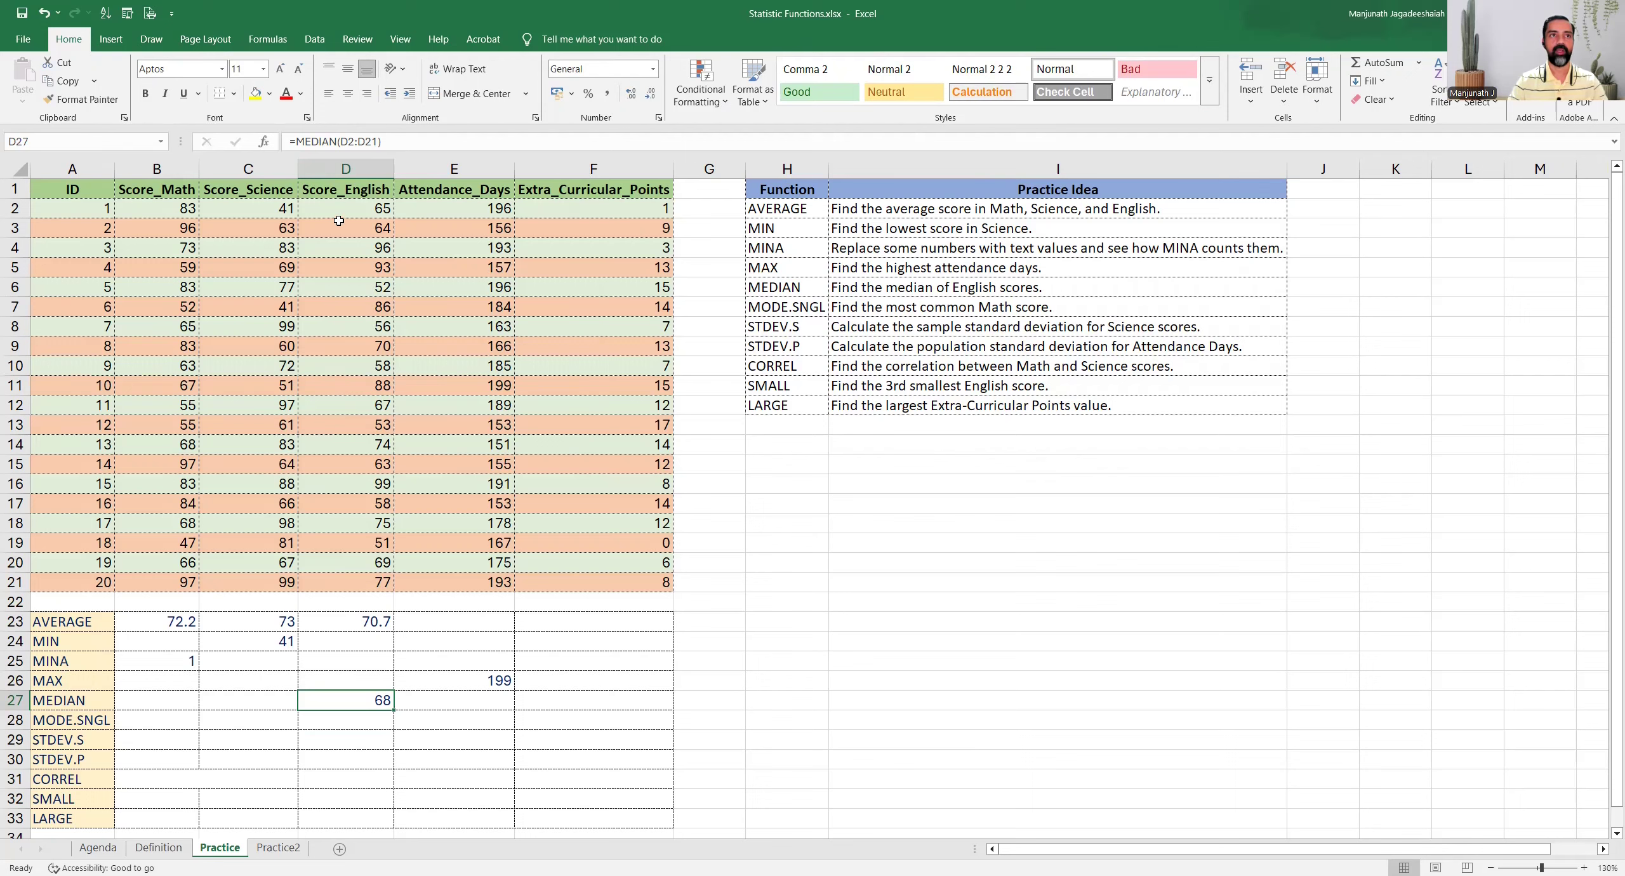
left_click_drag(333, 208, 346, 583)
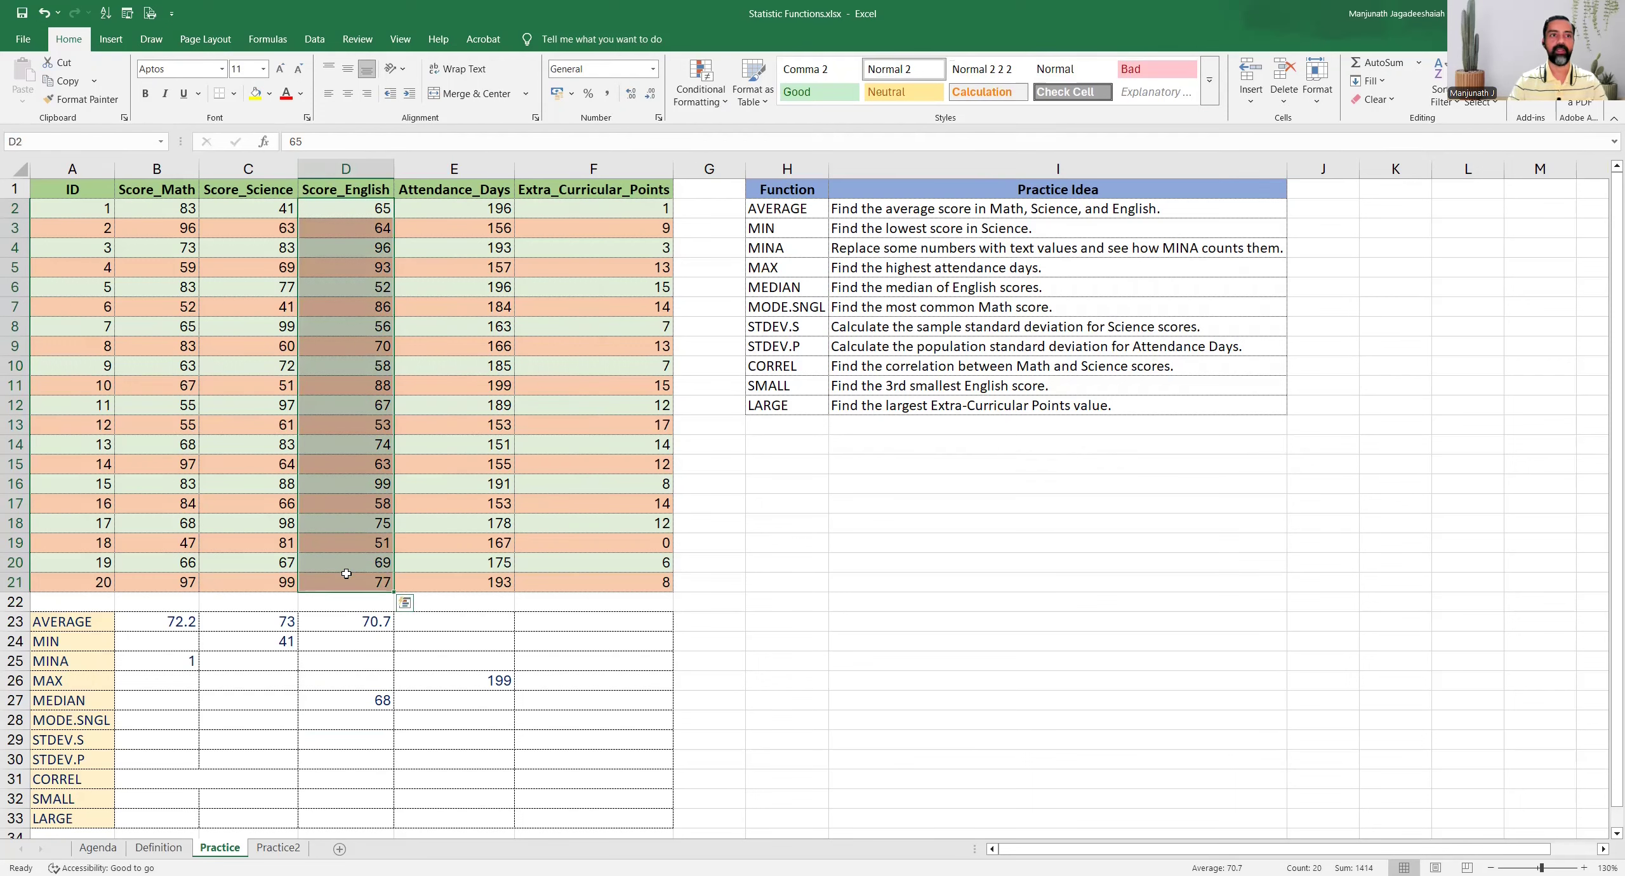
Read the MODE.SNGL task and enter =MODE.SNGL(B2:B21) in cell B28 for the most common Math score
left_click(92, 722)
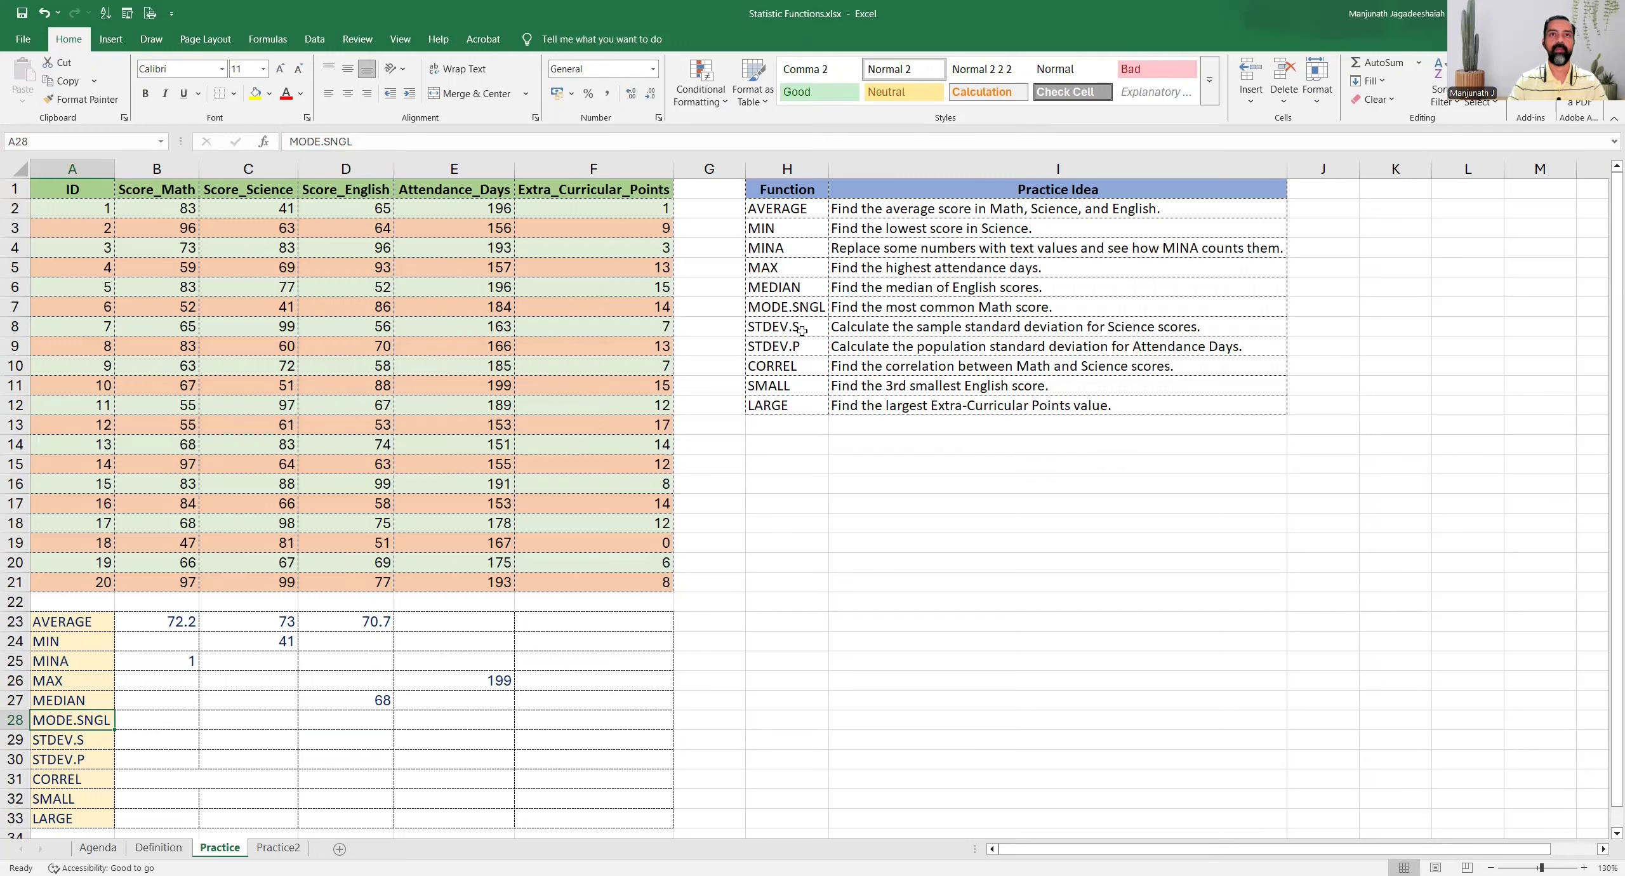
left_click(854, 308)
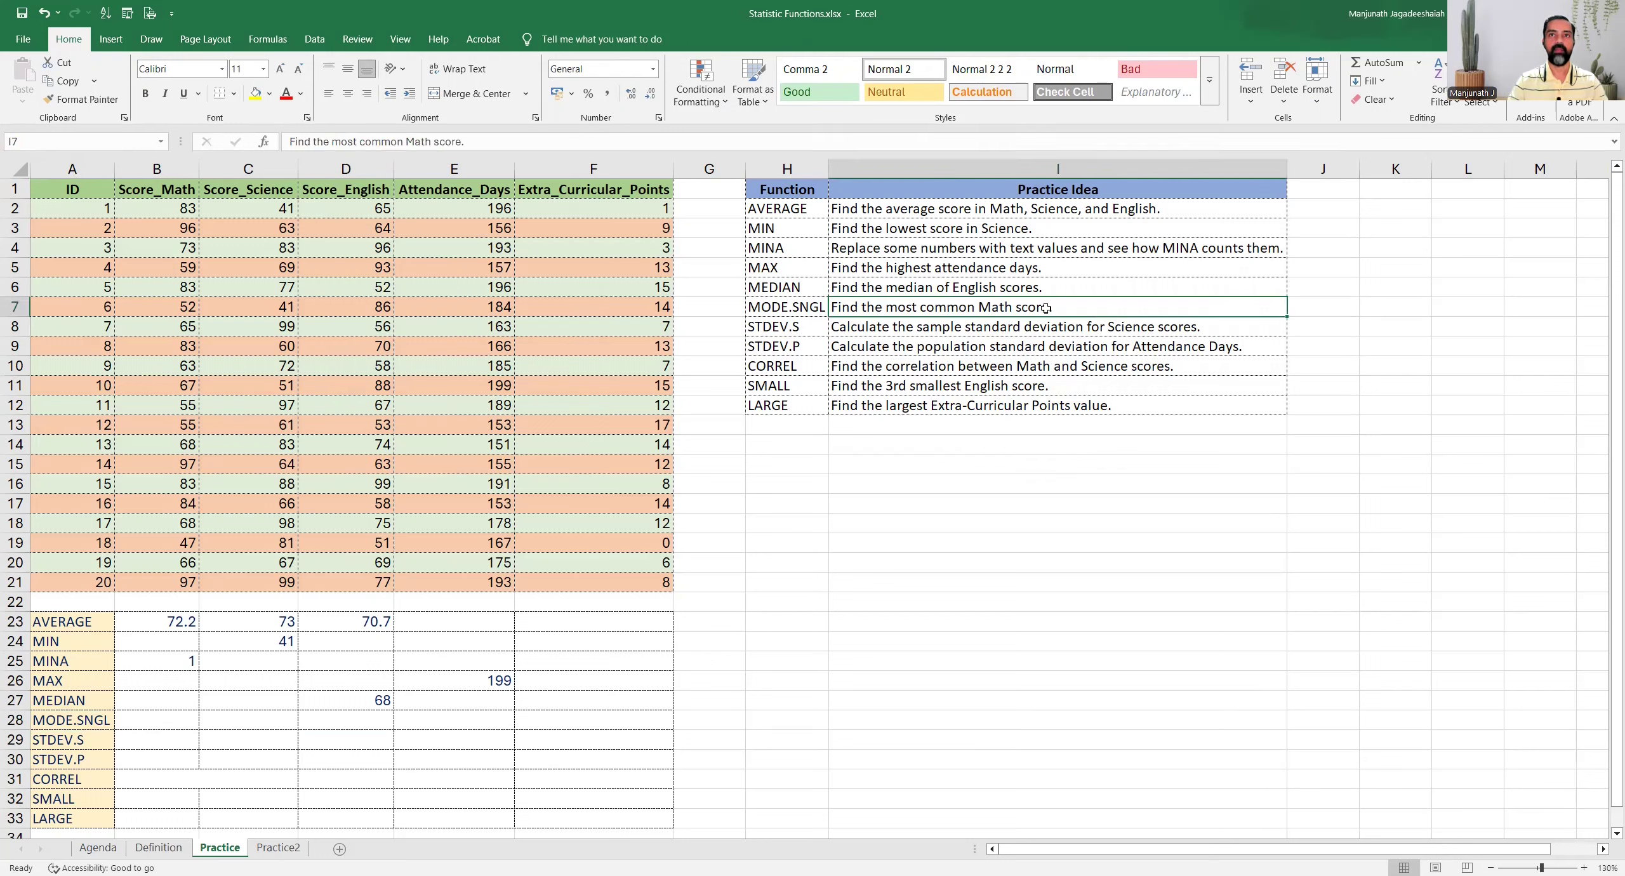
left_click(184, 721)
type("=")
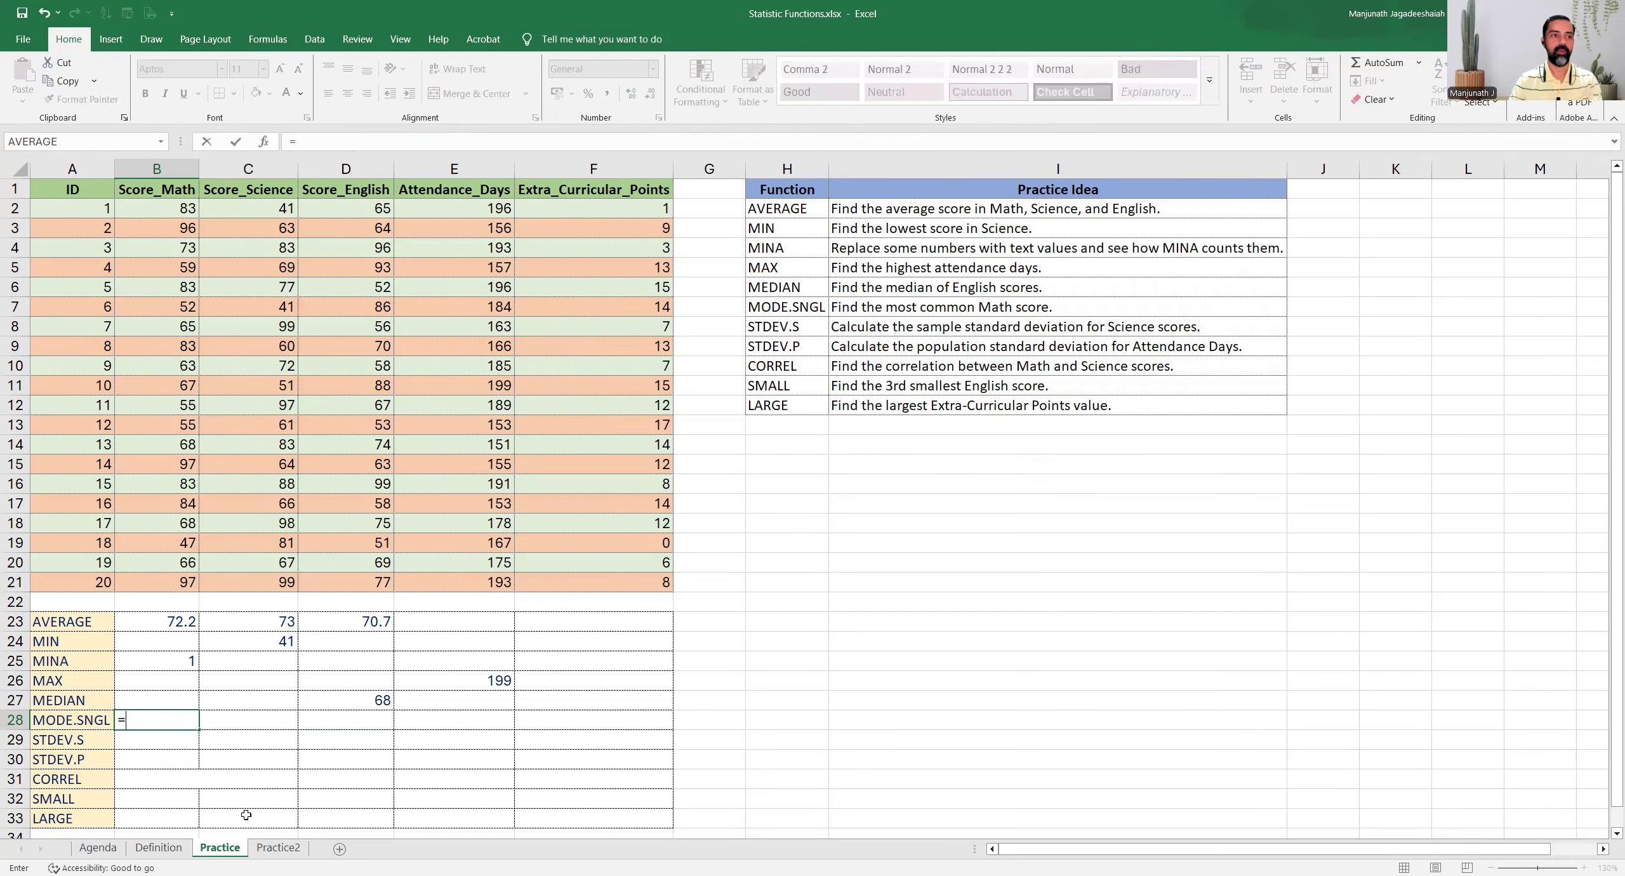
type("m")
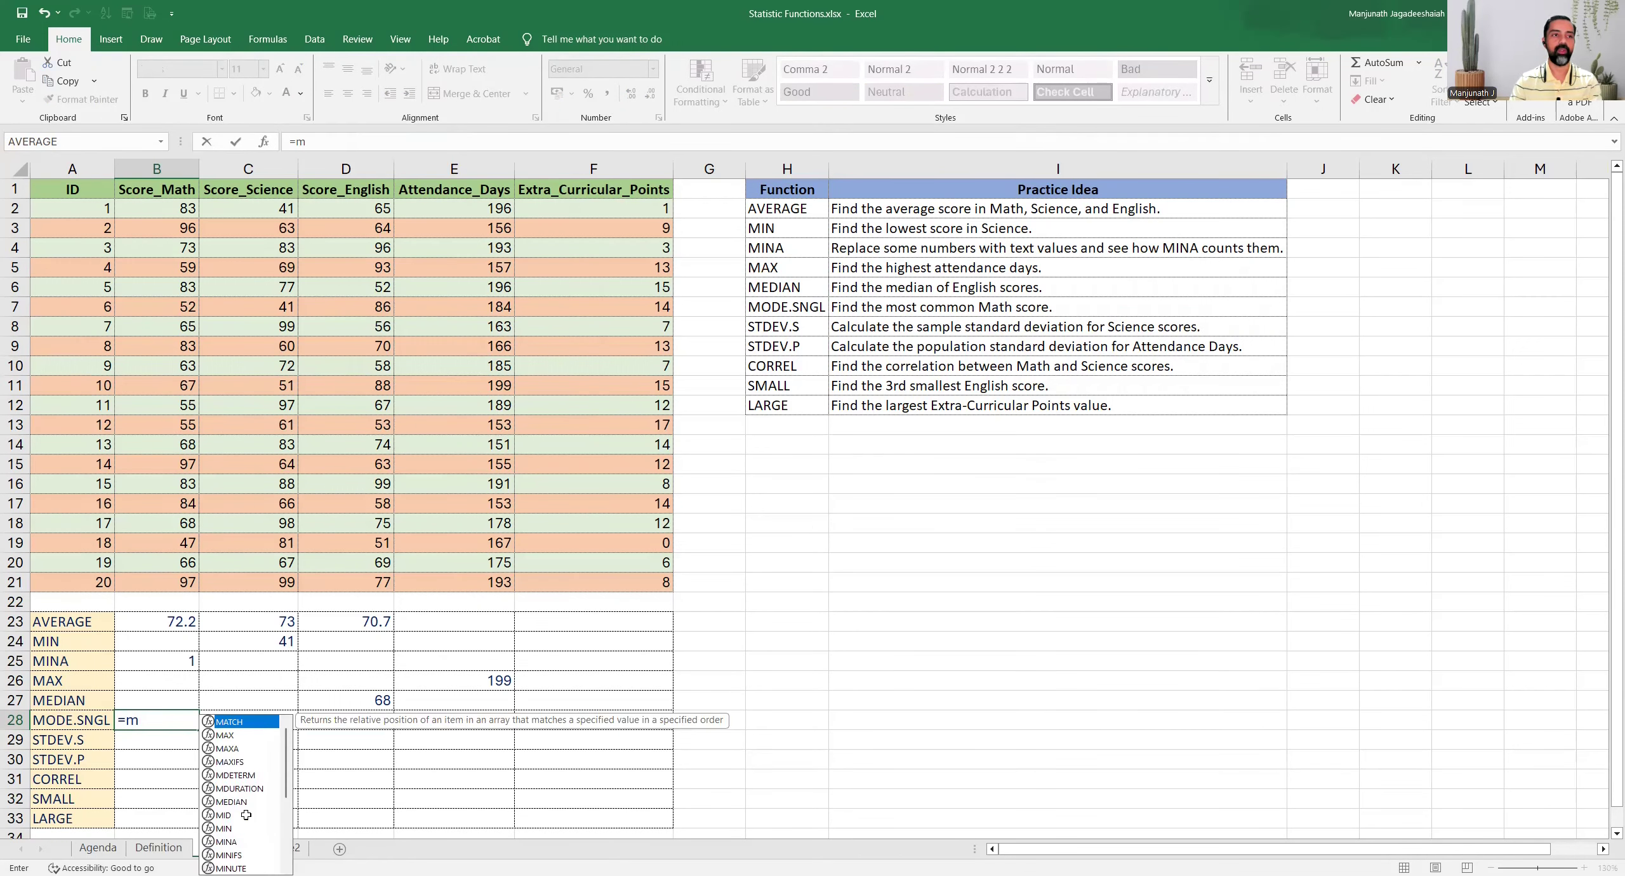
type("ode")
key("Down")
key("Tab")
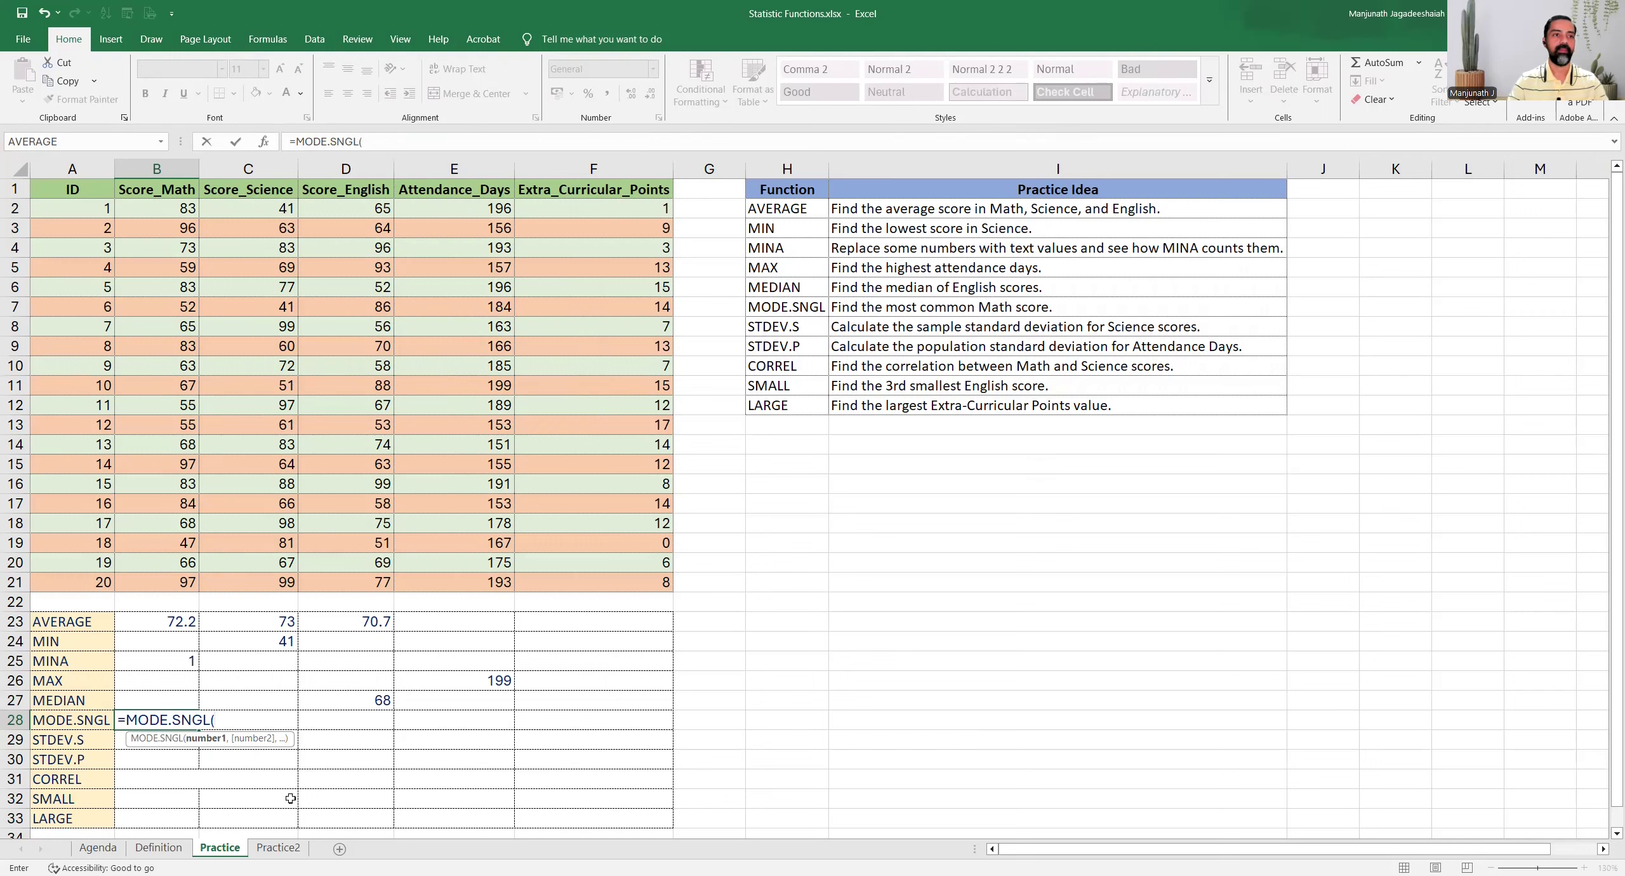
left_click(164, 208)
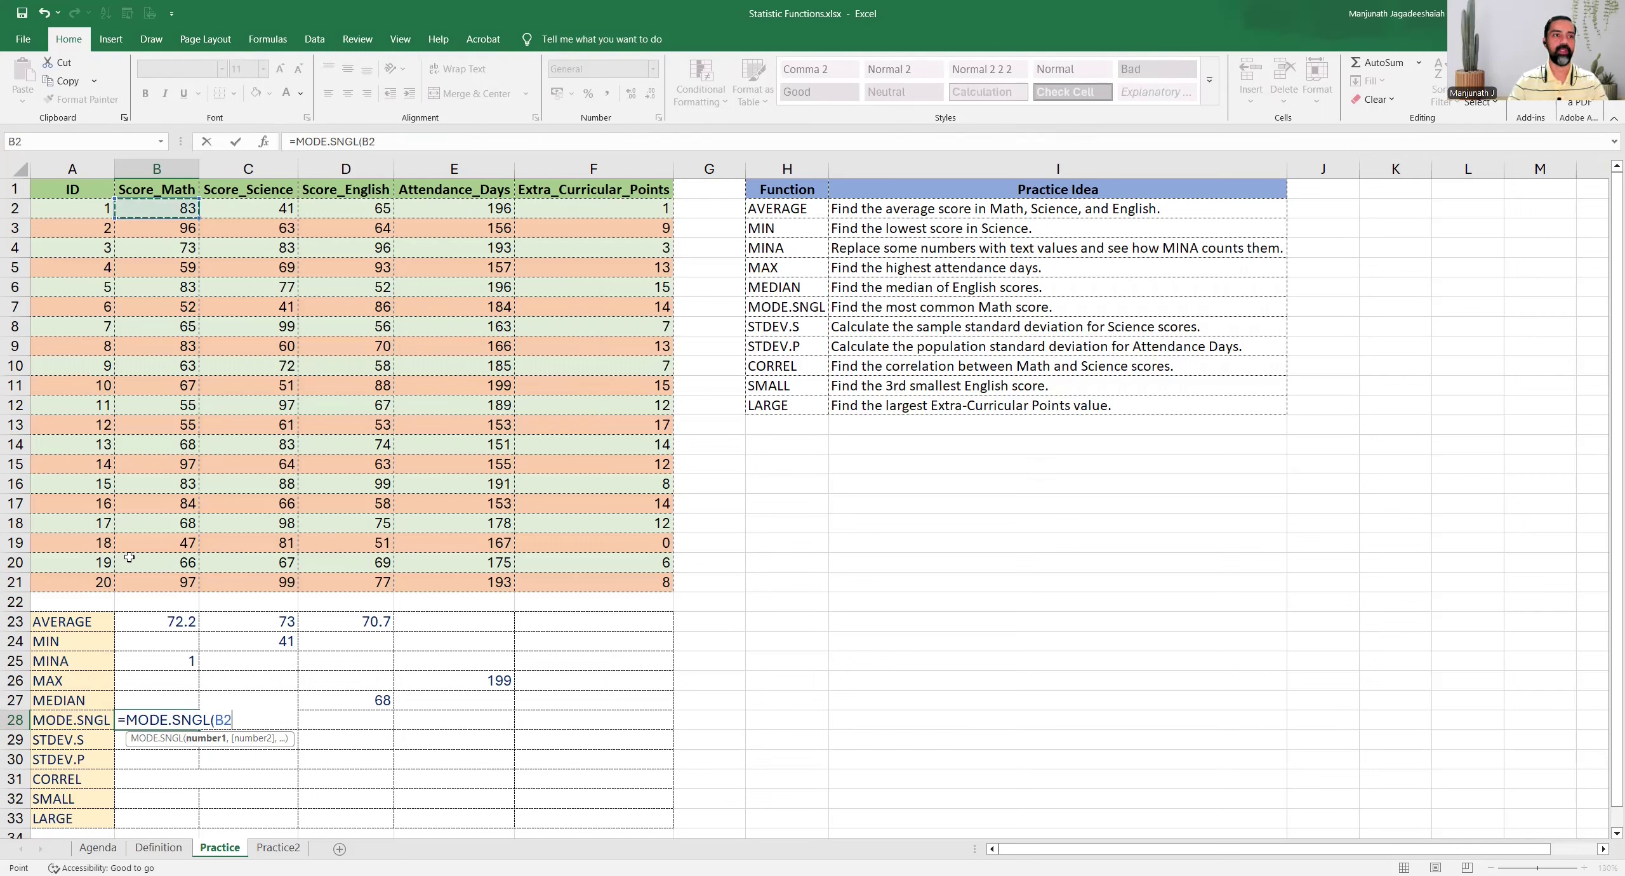
key("ctrl+shift+Down")
key("ctrl+Return")
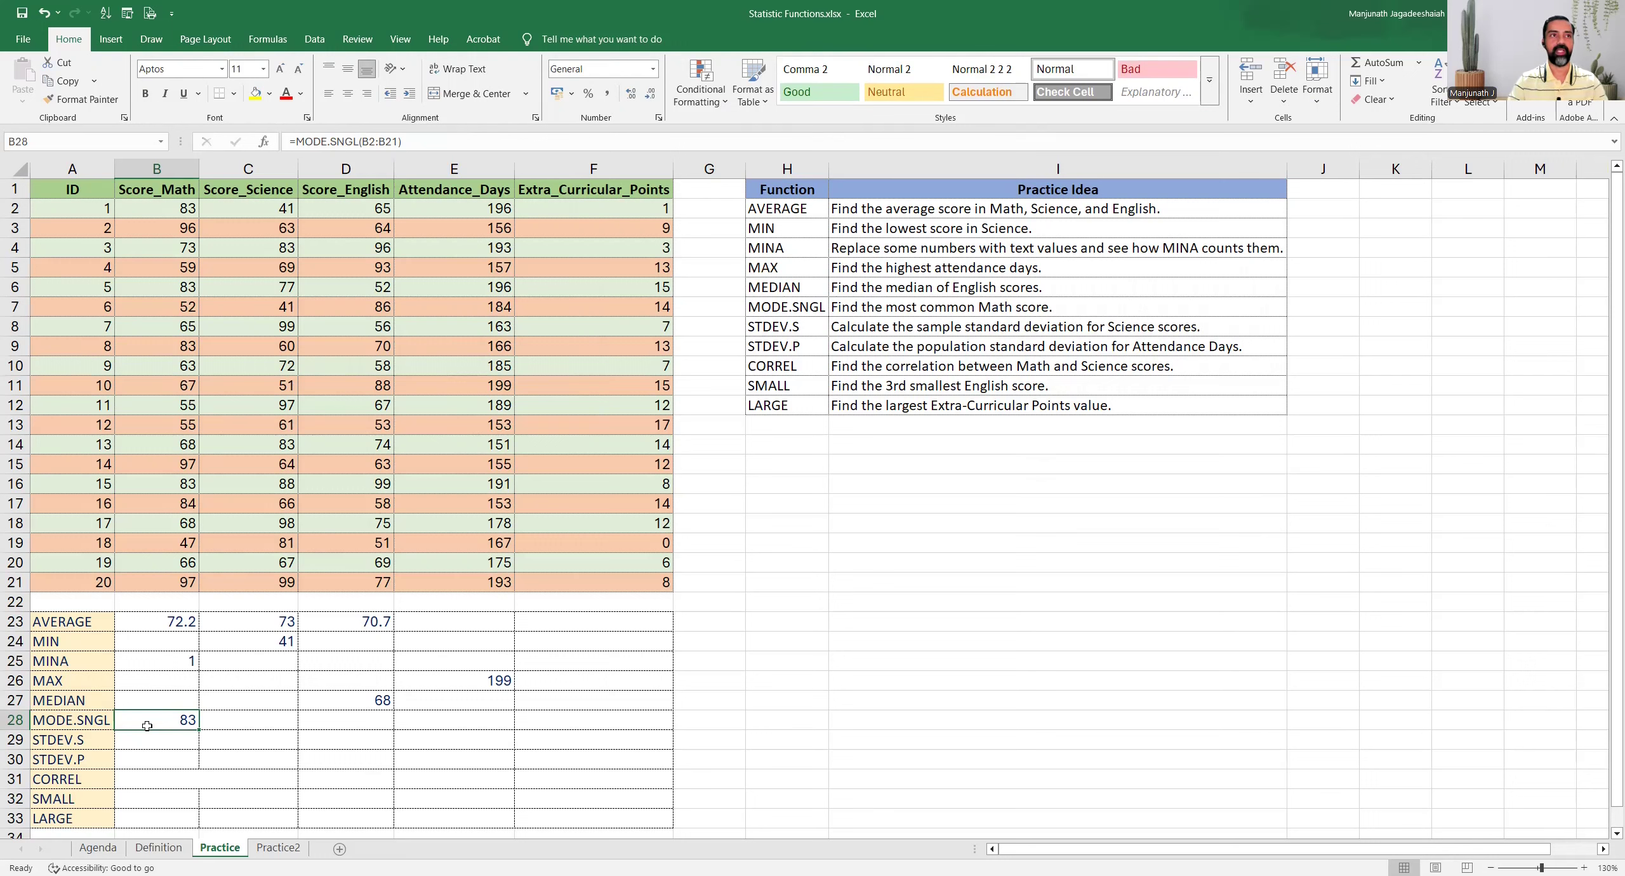
Select the matching Math scores in B2, B6, B9 and B16 together and compare them with the MODE.SNGL formula in B28
left_click(149, 209)
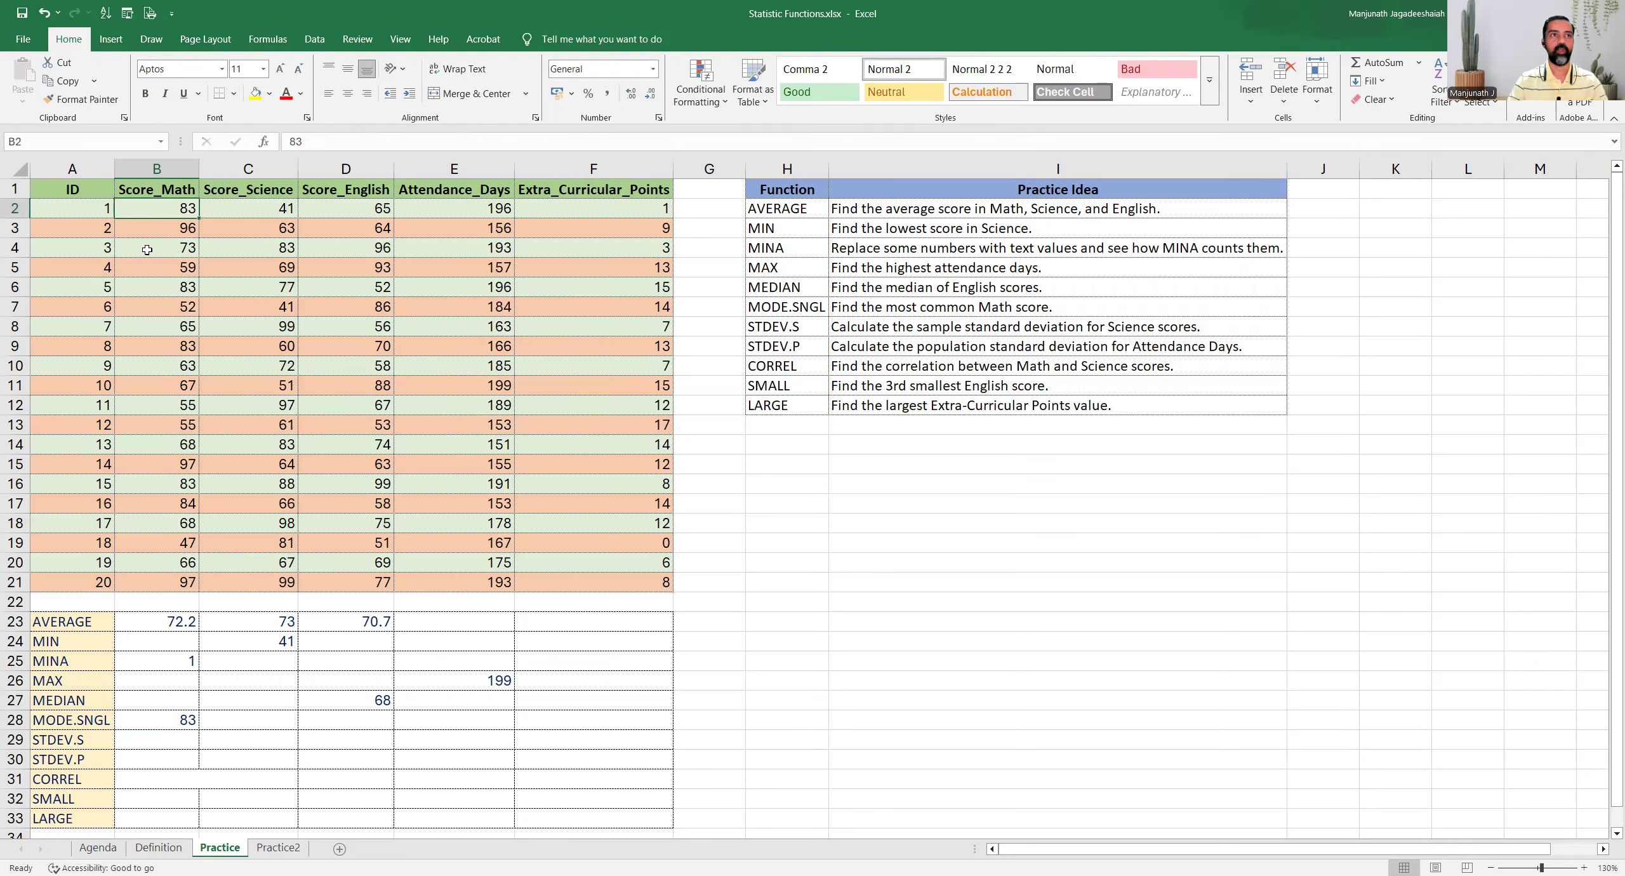
left_click(141, 289, "ctrl")
left_click(144, 346, "ctrl")
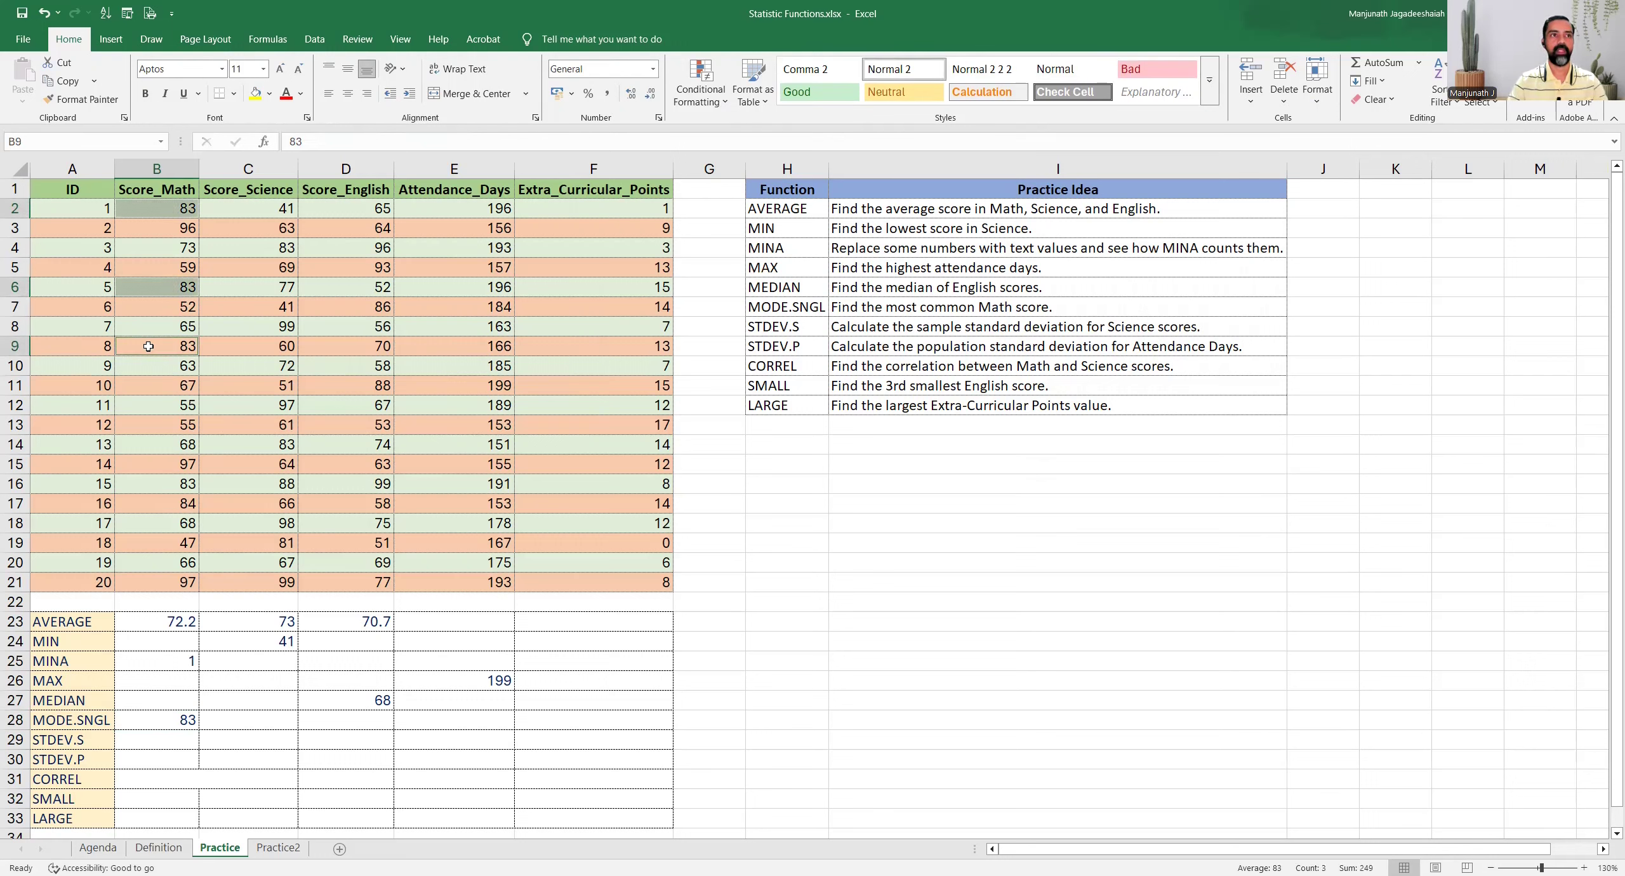
left_click(143, 485, "ctrl")
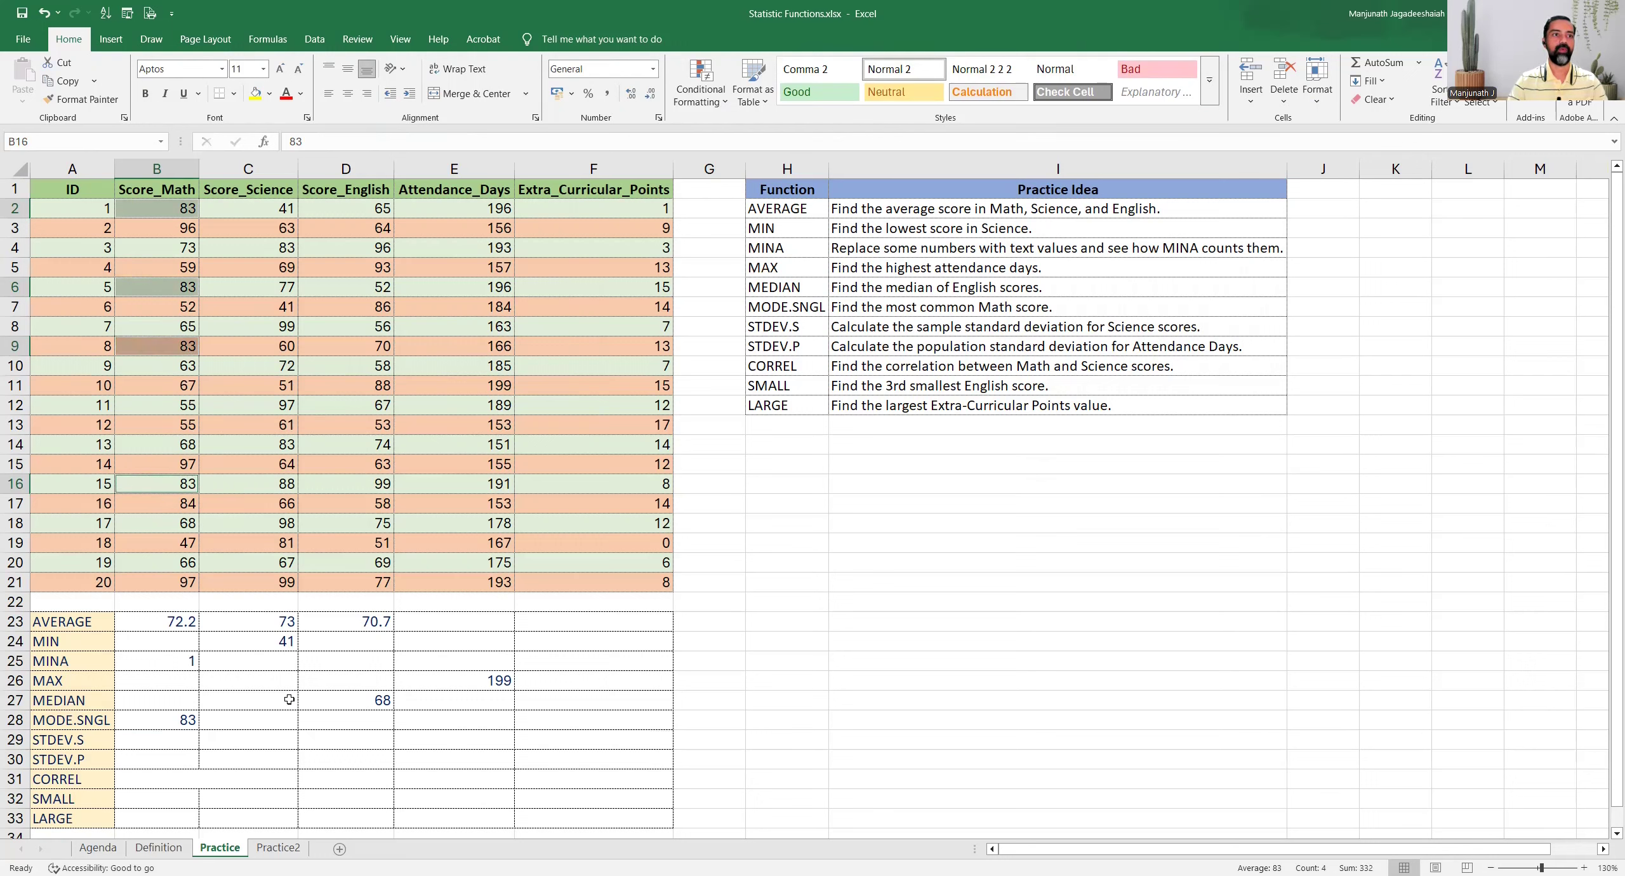
left_click(150, 720)
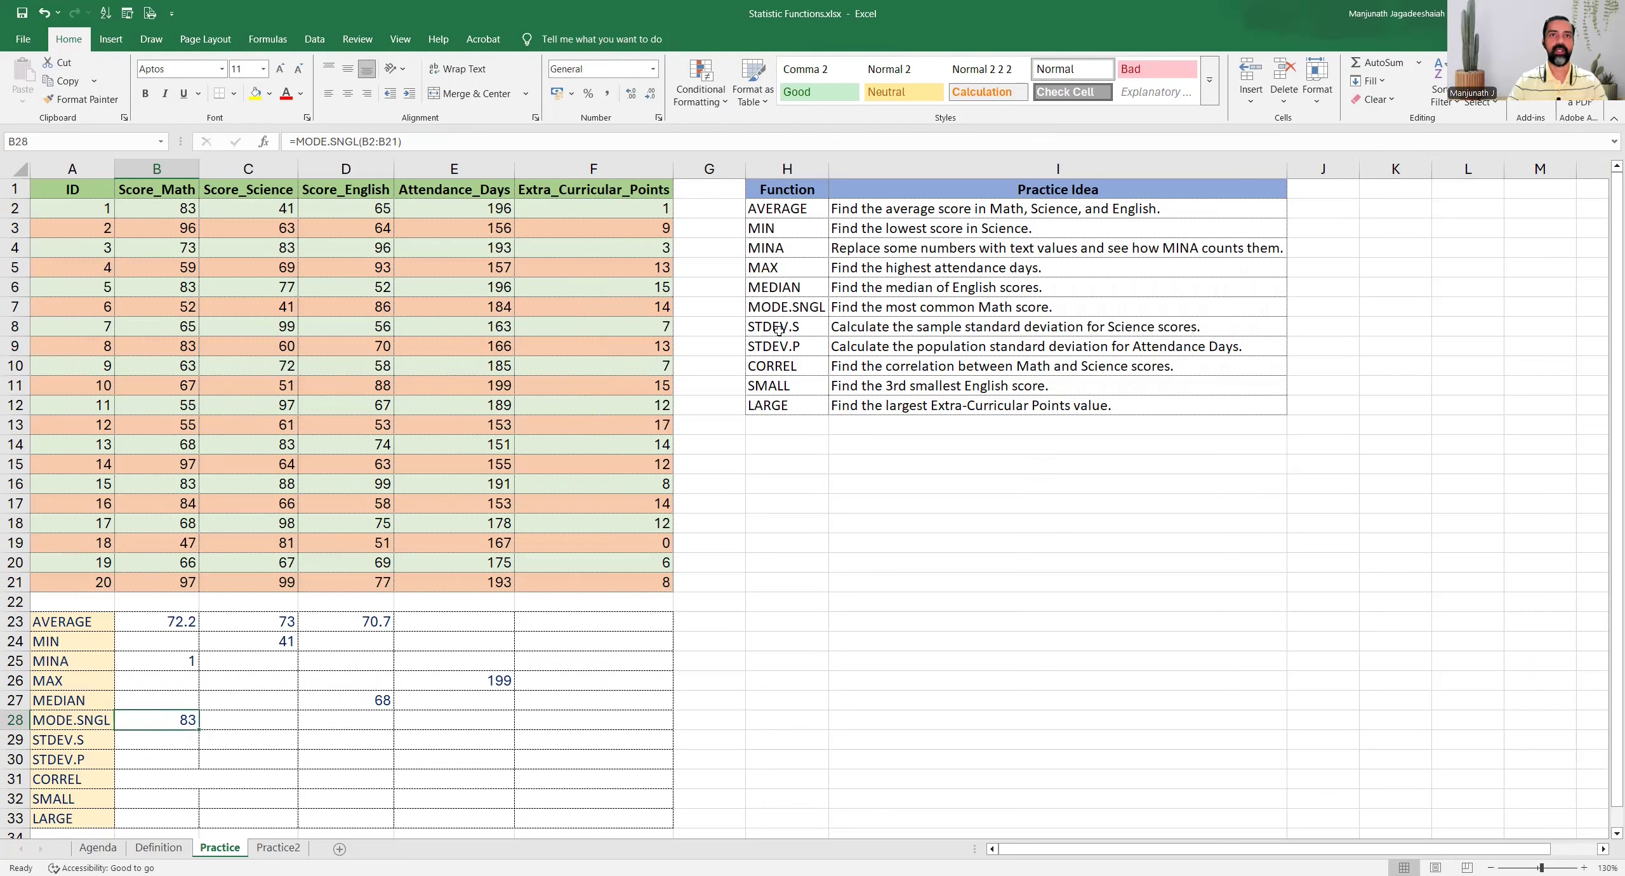
Read the STDEV.S task and enter =STDEV.S(C2:C21) in cell C29 for the sample standard deviation of the Science scores
left_click_drag(779, 329, 833, 326)
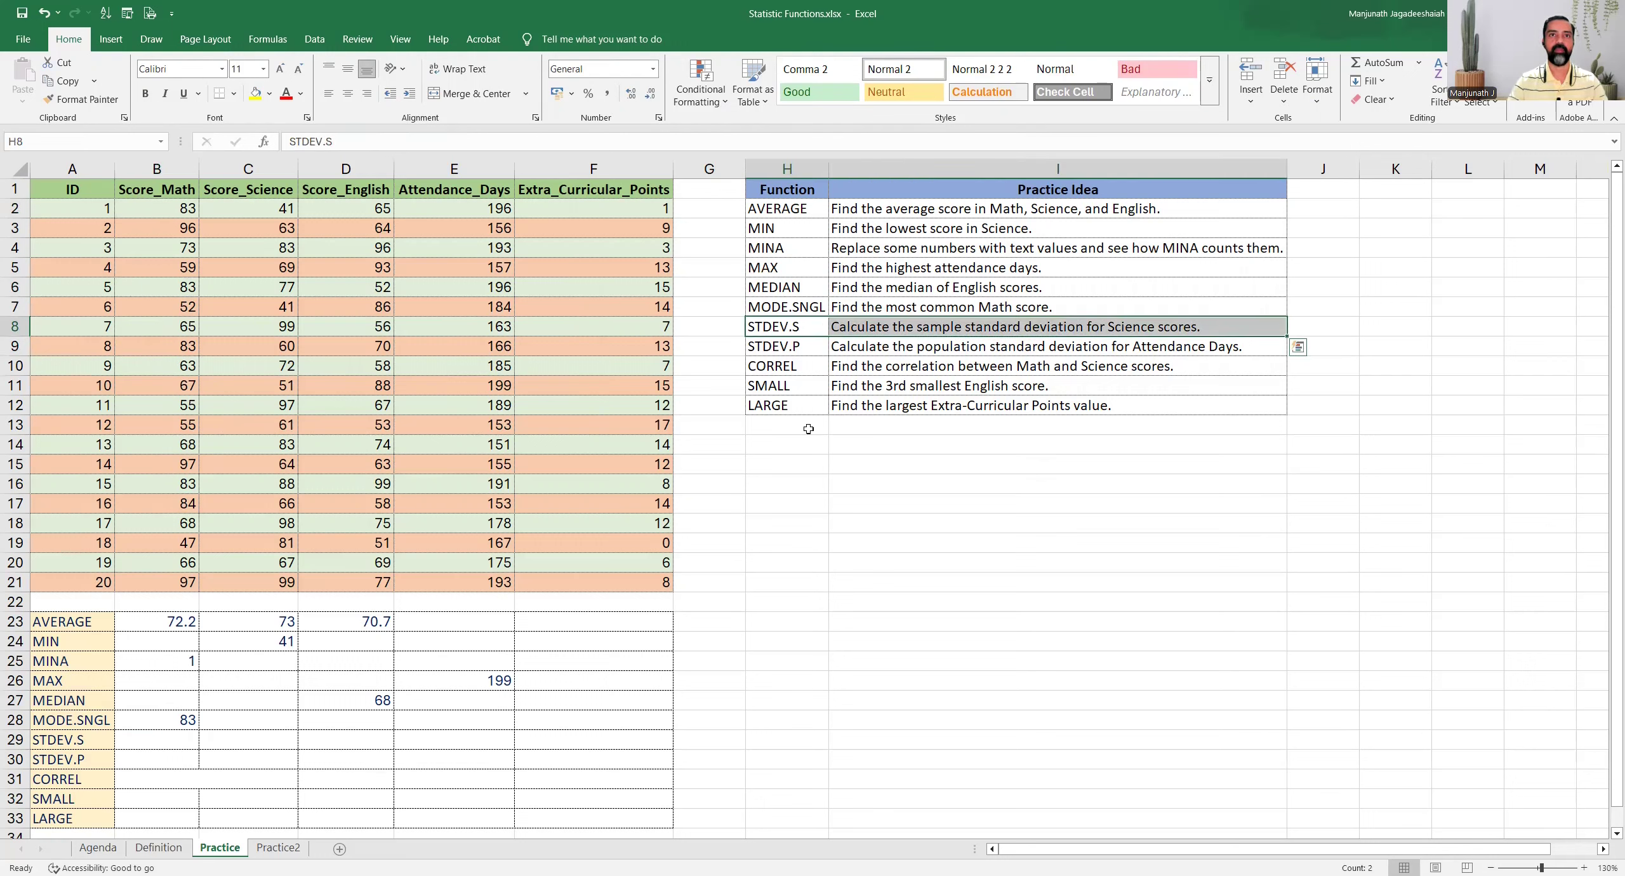
left_click(859, 325)
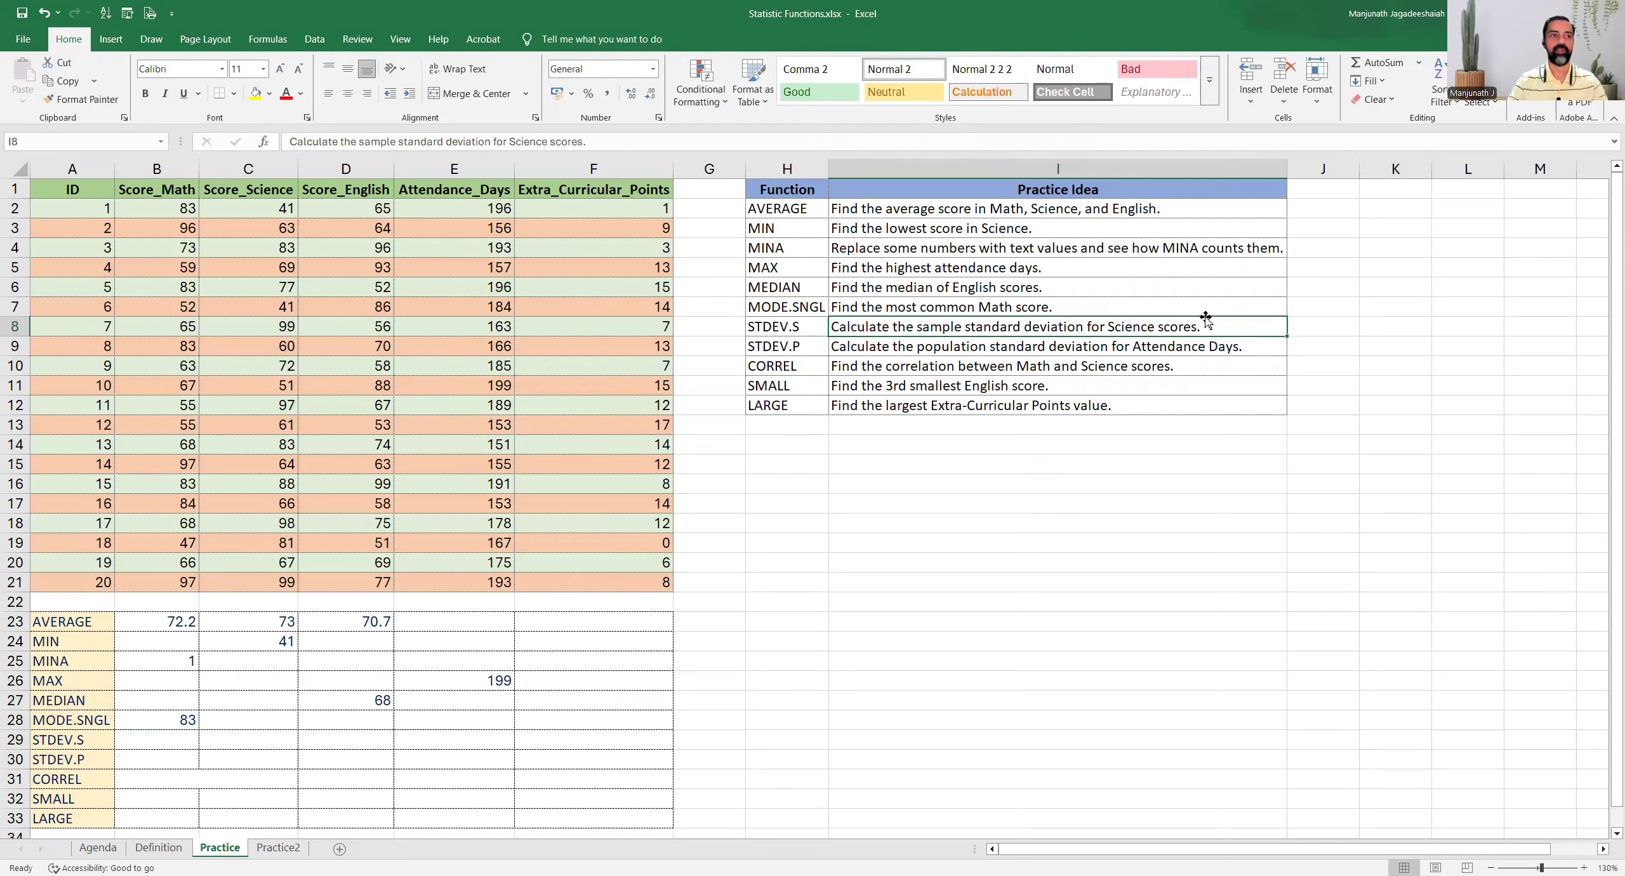
left_click(146, 738)
key("Right")
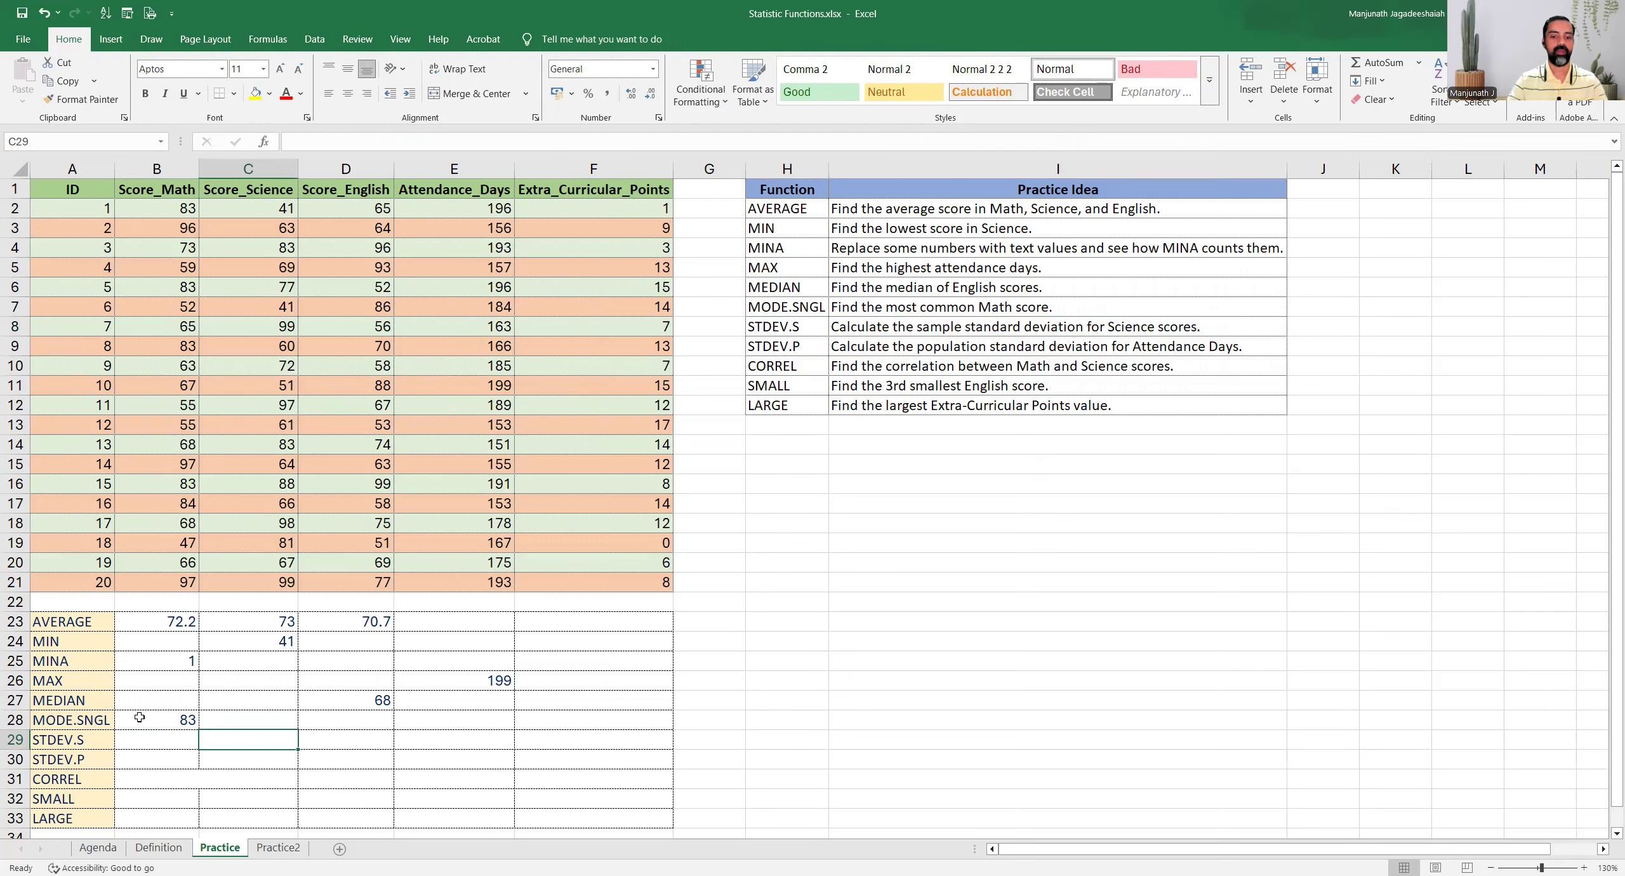
type("=s")
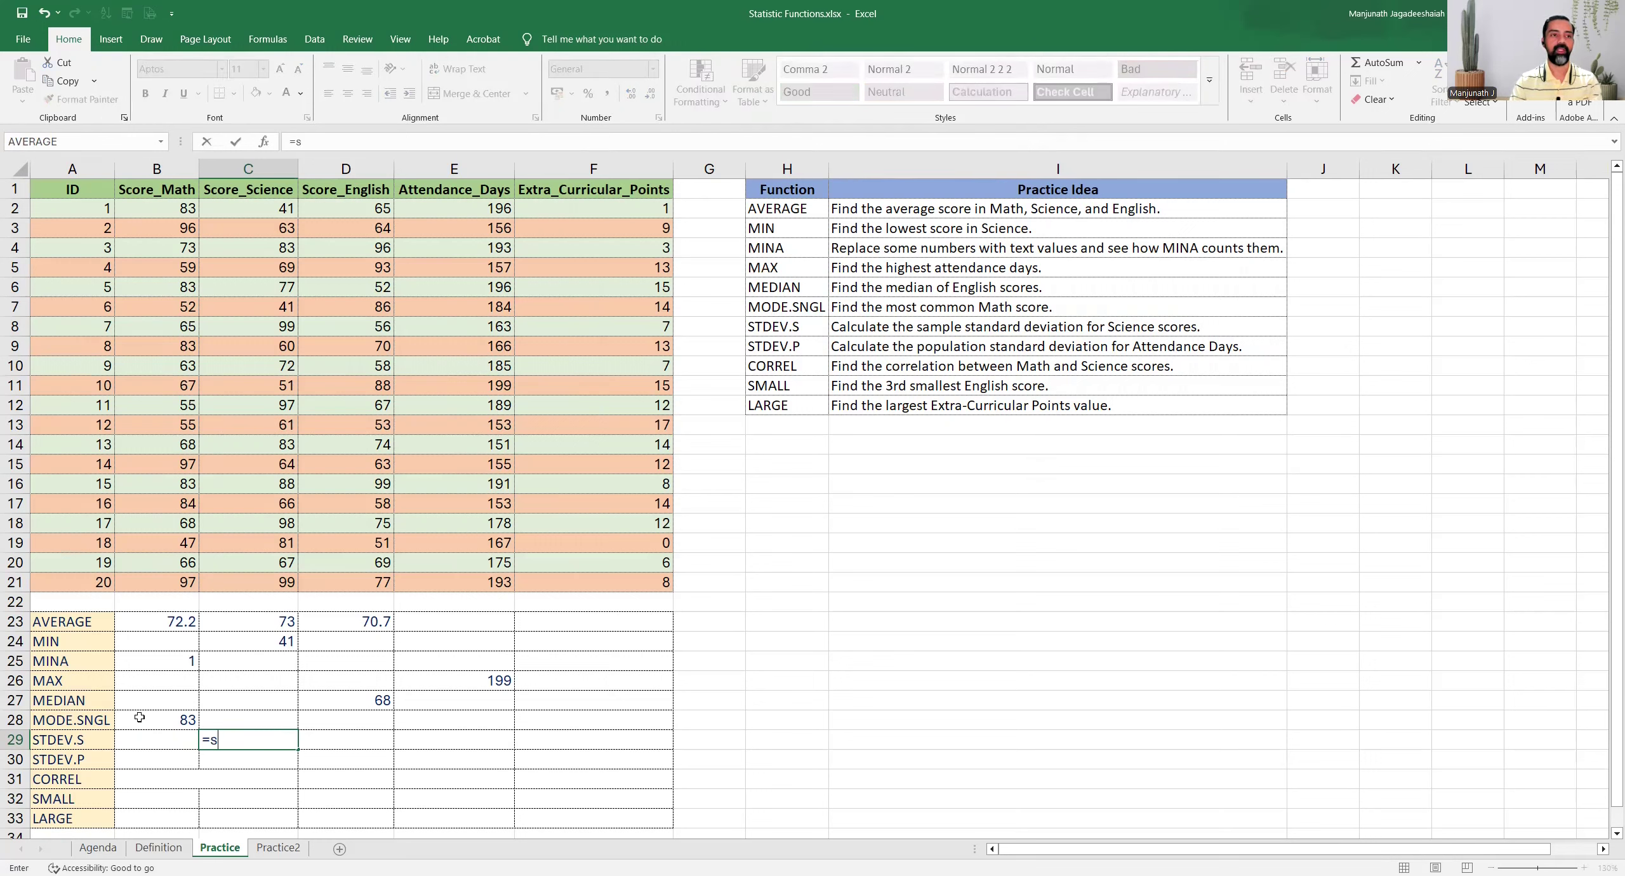
type("td")
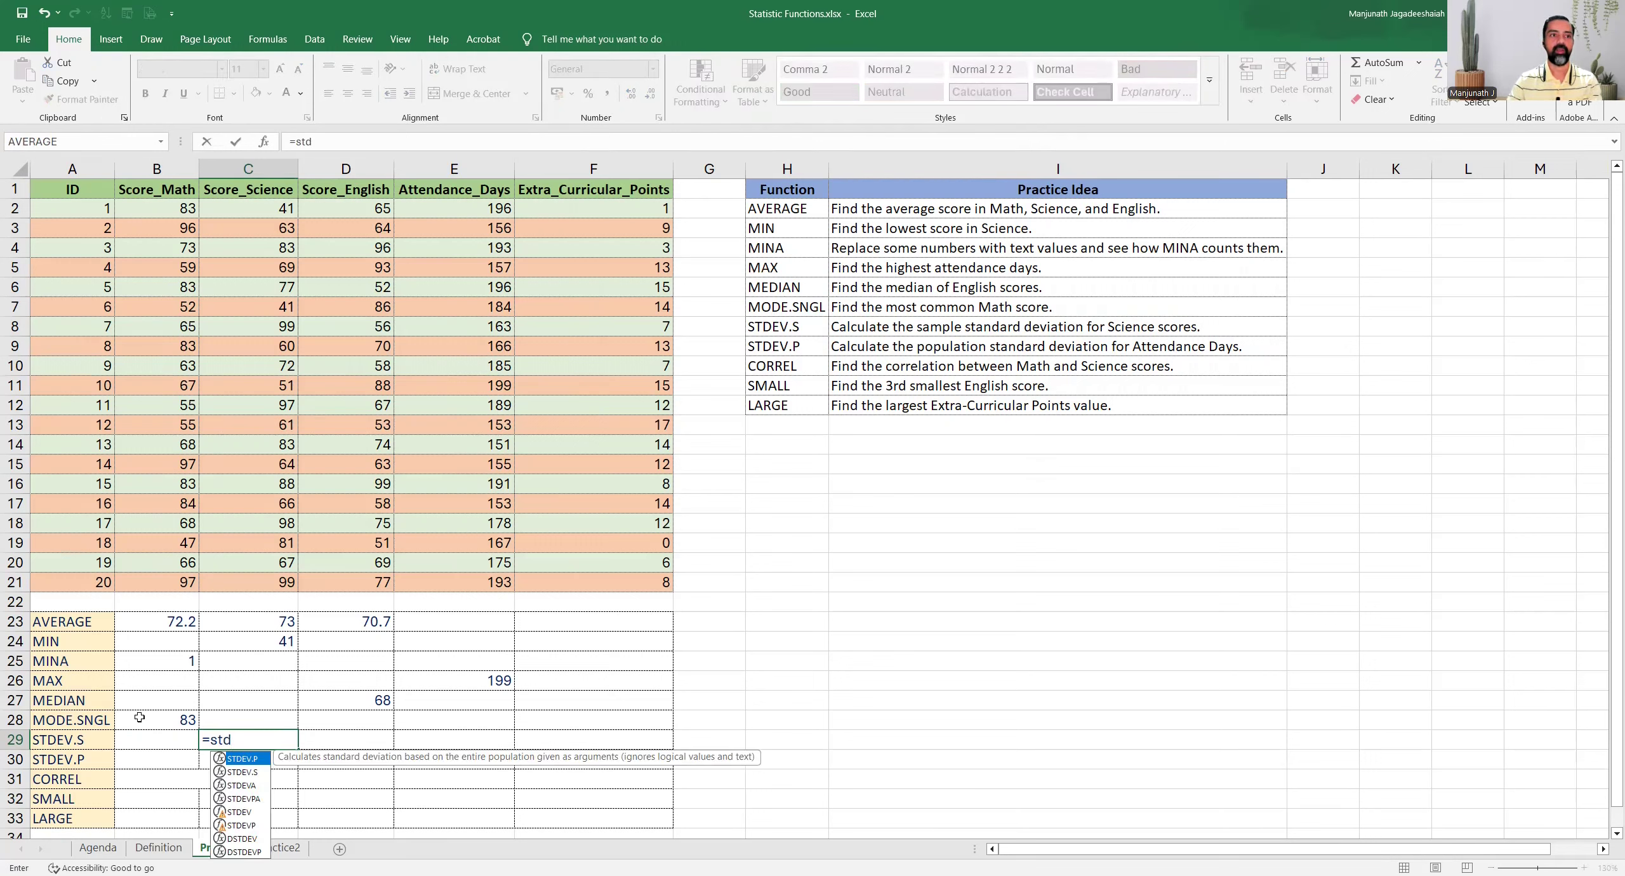
key("Down")
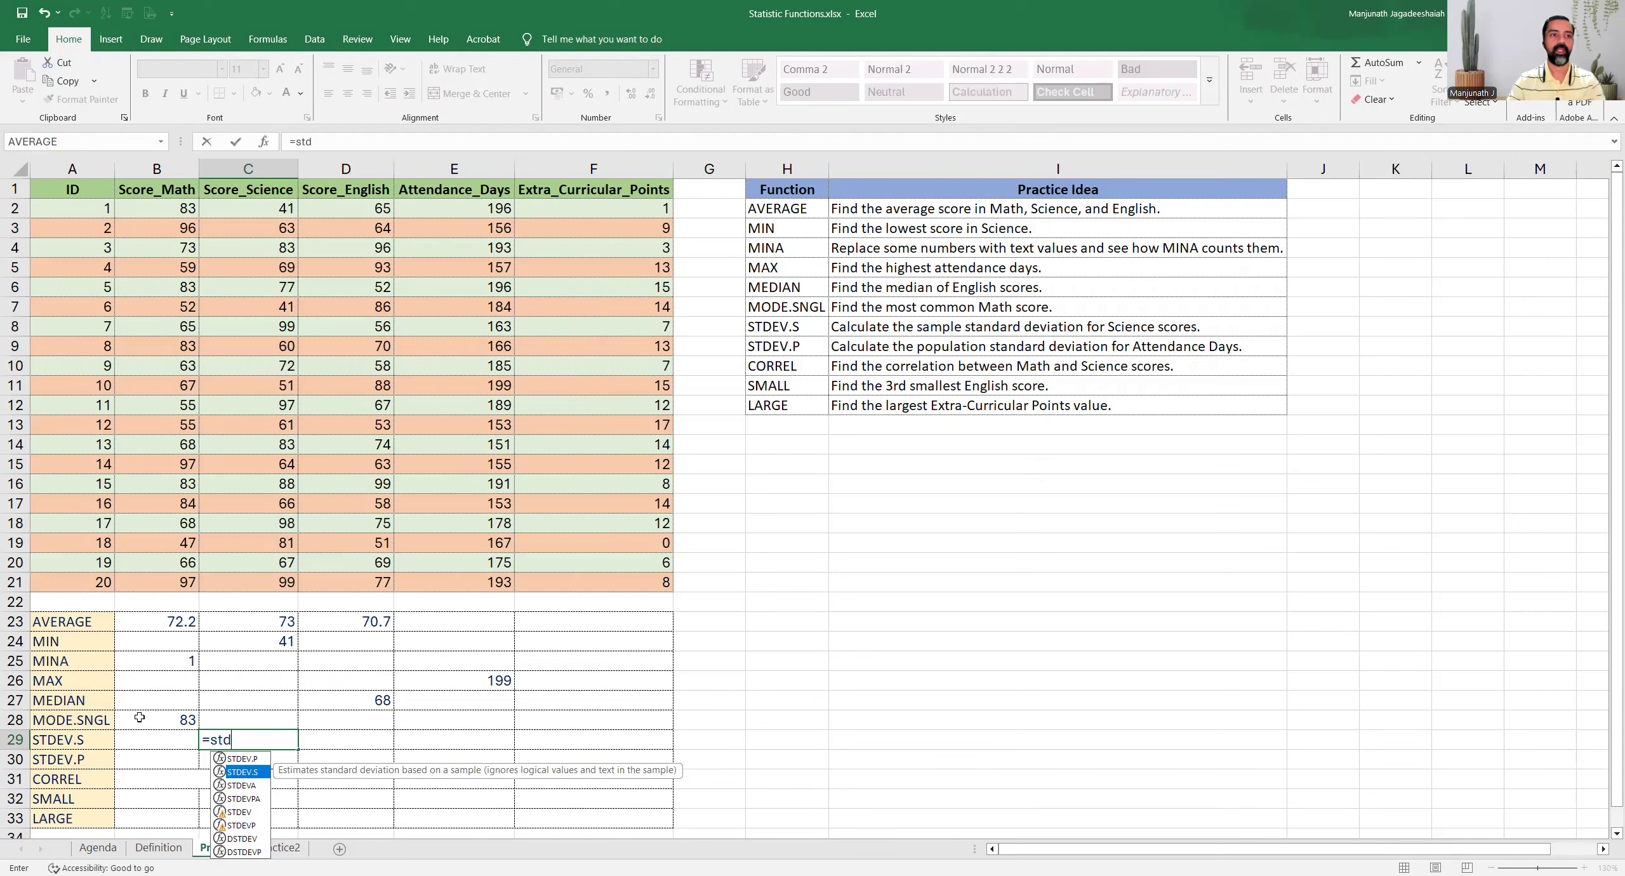
key("Tab")
left_click(242, 217)
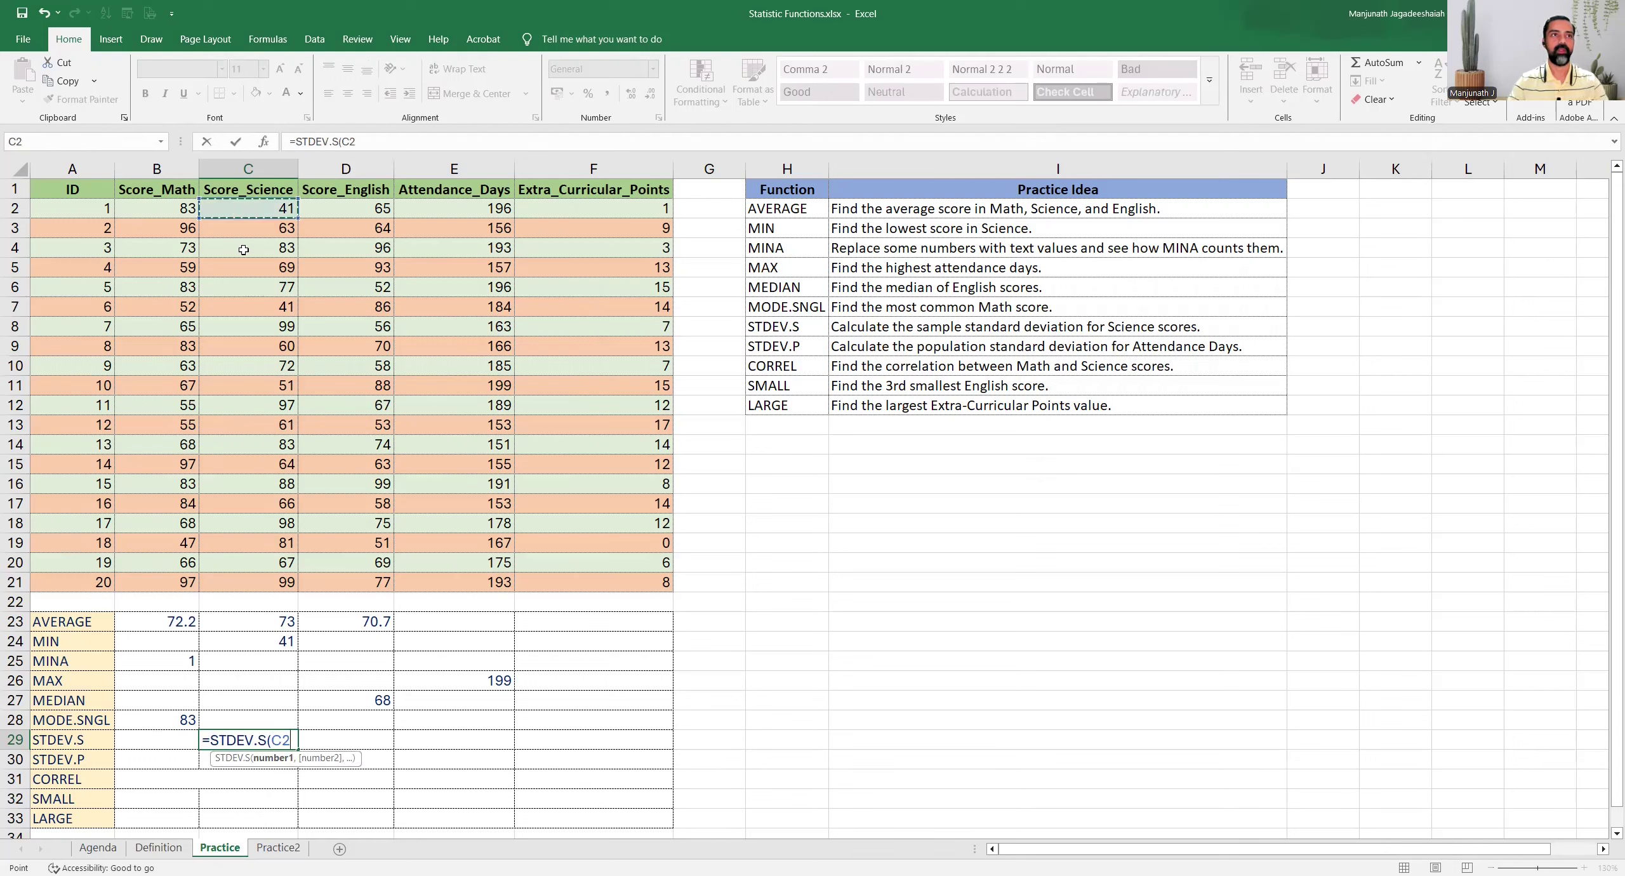
left_click_drag(251, 592, 231, 574)
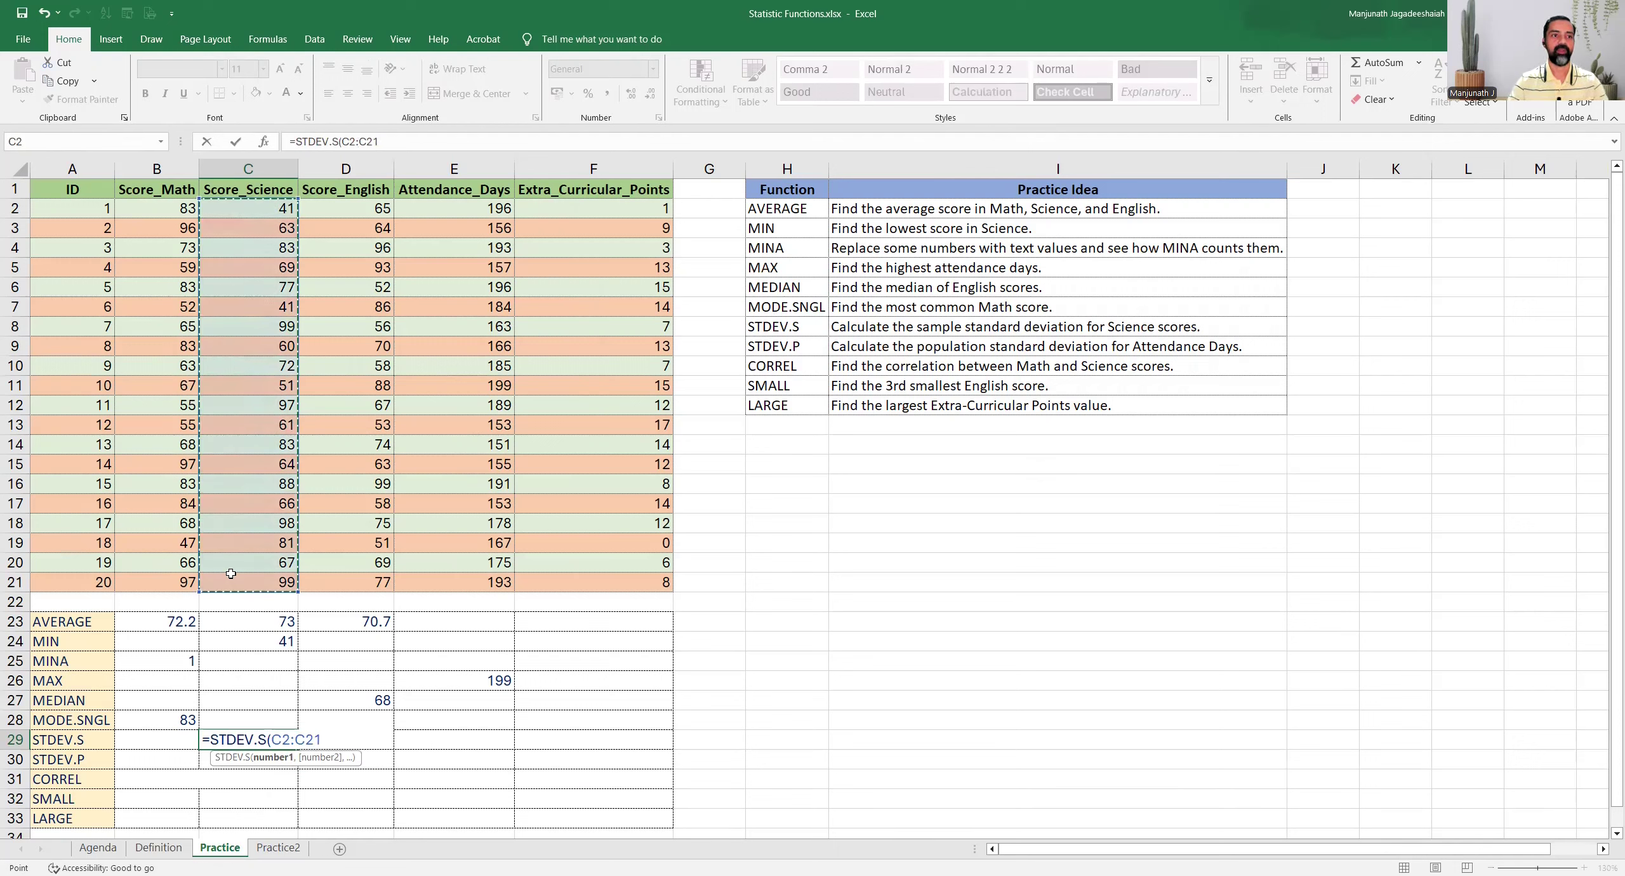
key("ctrl+Return")
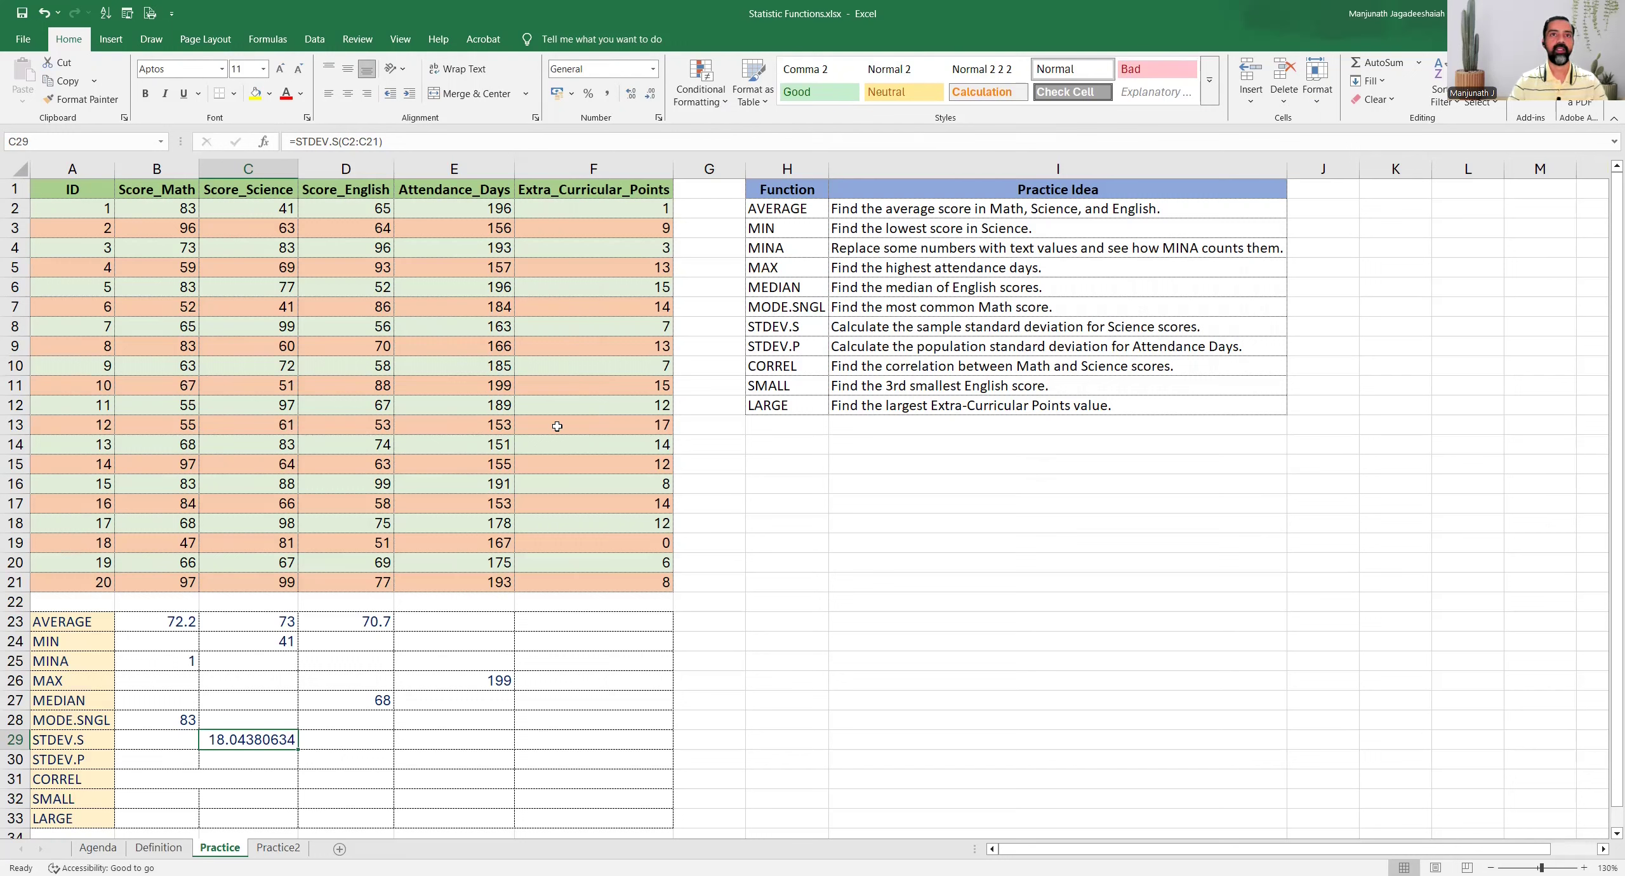
Read the STDEV.P task and enter =STDEV.P(E2:E21) in cell E30 for the population standard deviation of Attendance_Days
left_click_drag(794, 348, 838, 347)
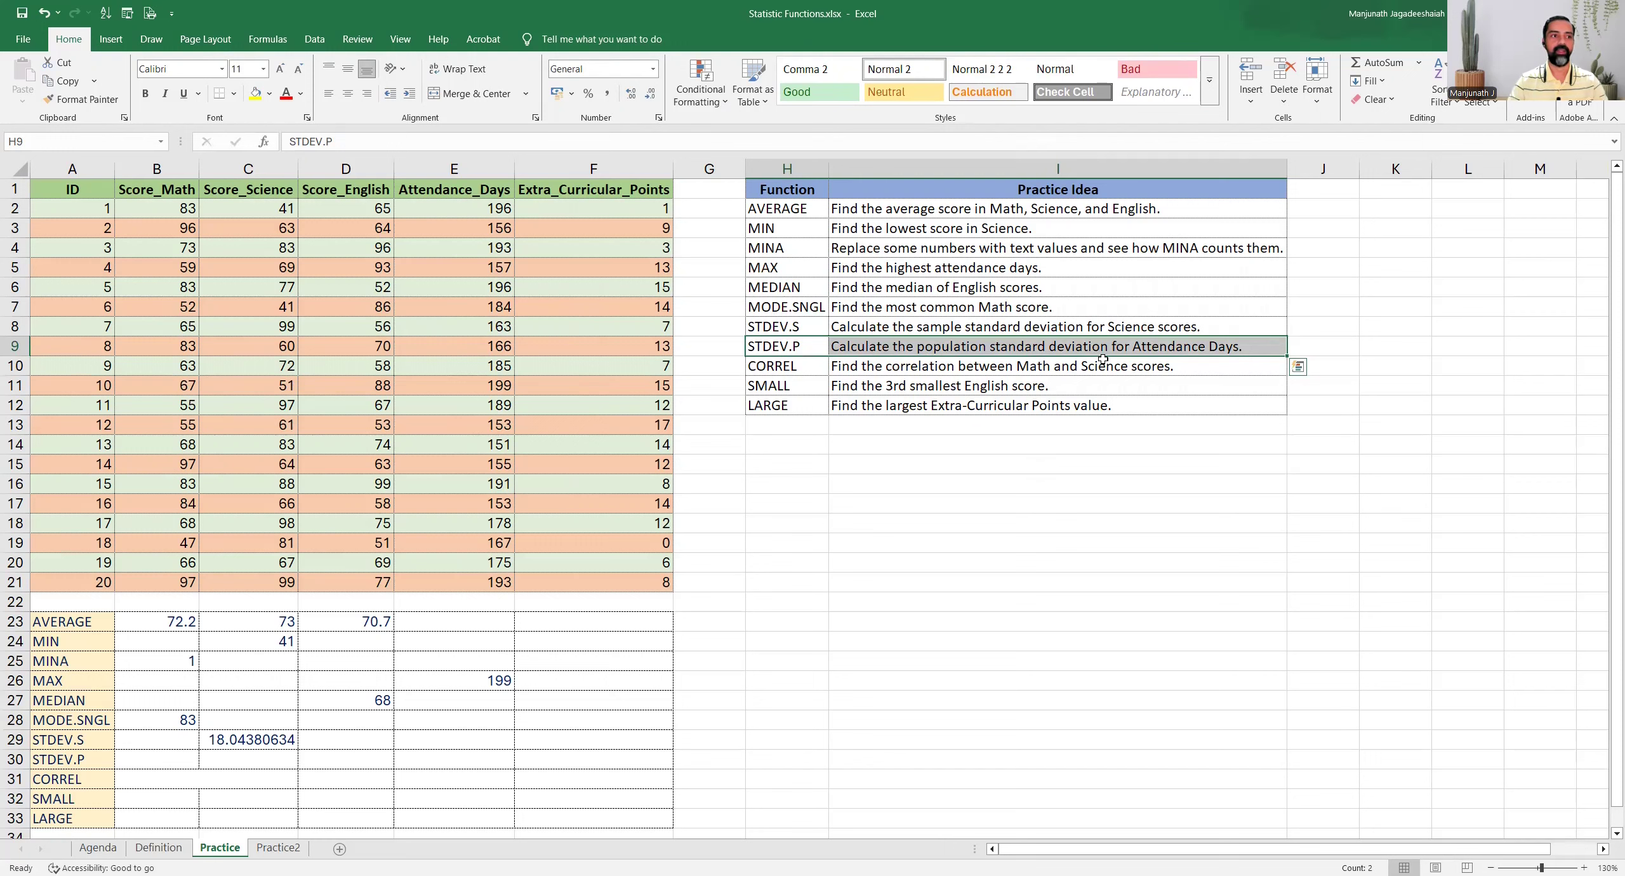
left_click(252, 754)
key("Right")
key("Right")
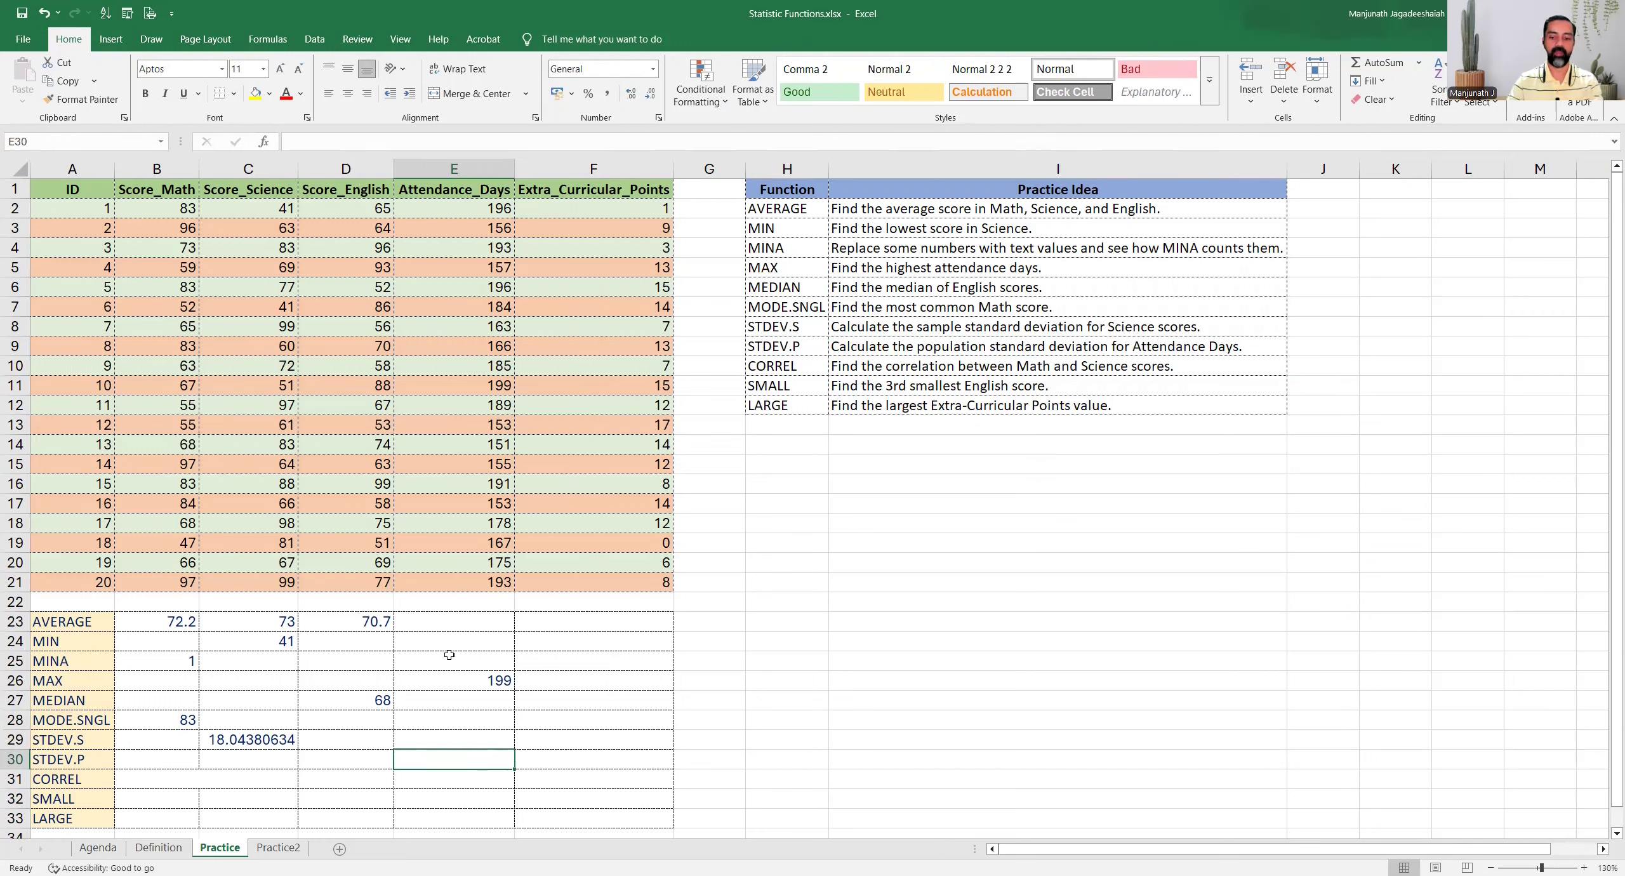
type("=")
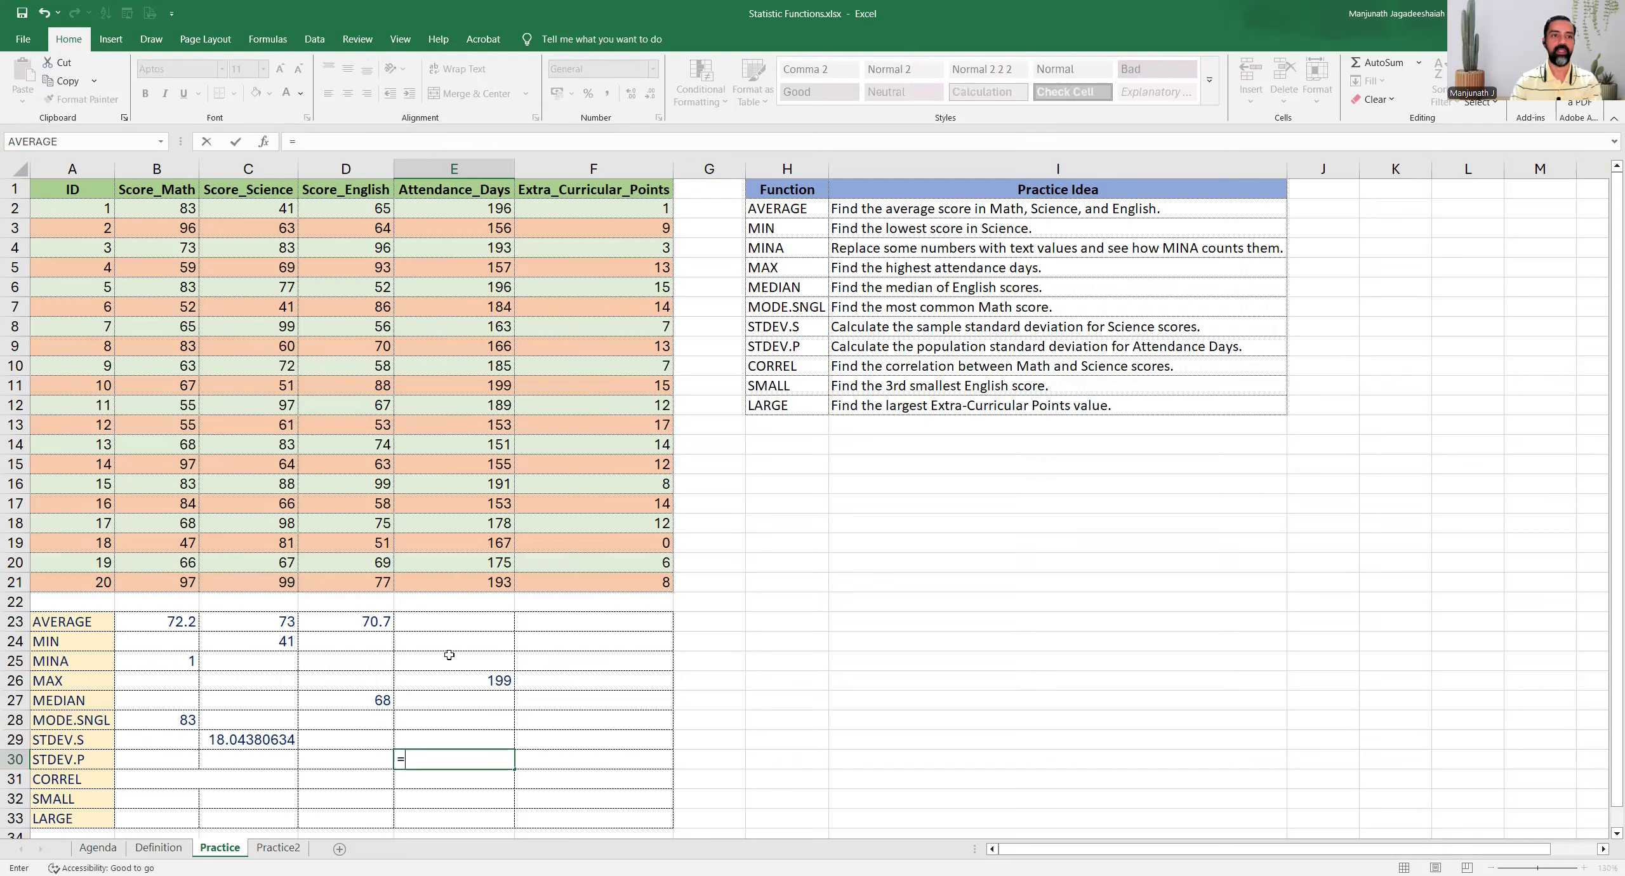
type("stde")
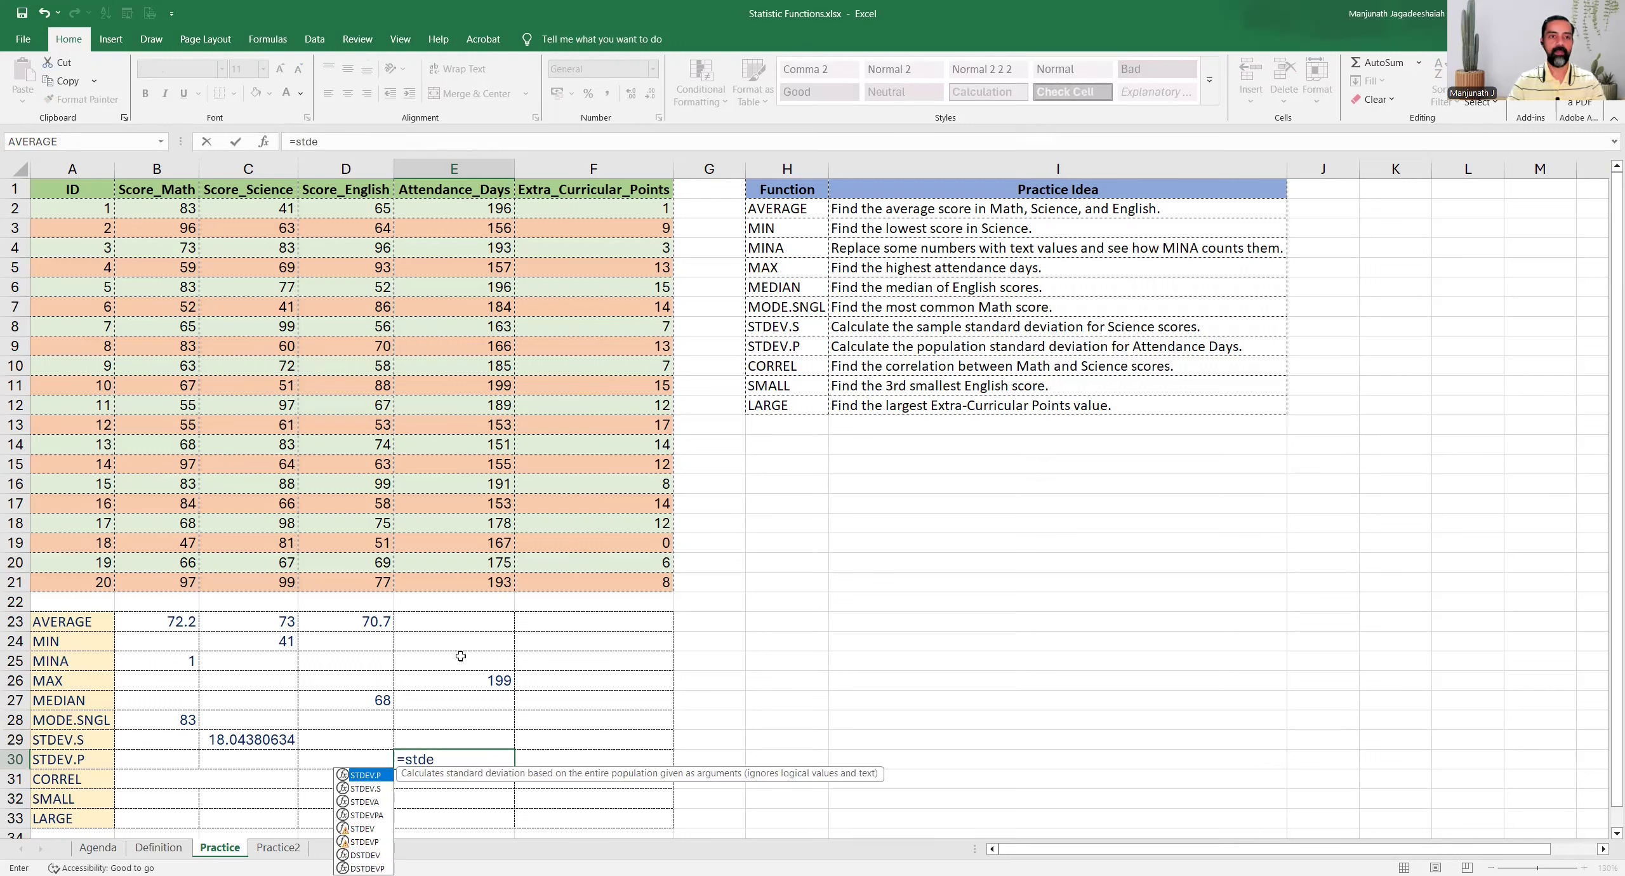
key("Tab")
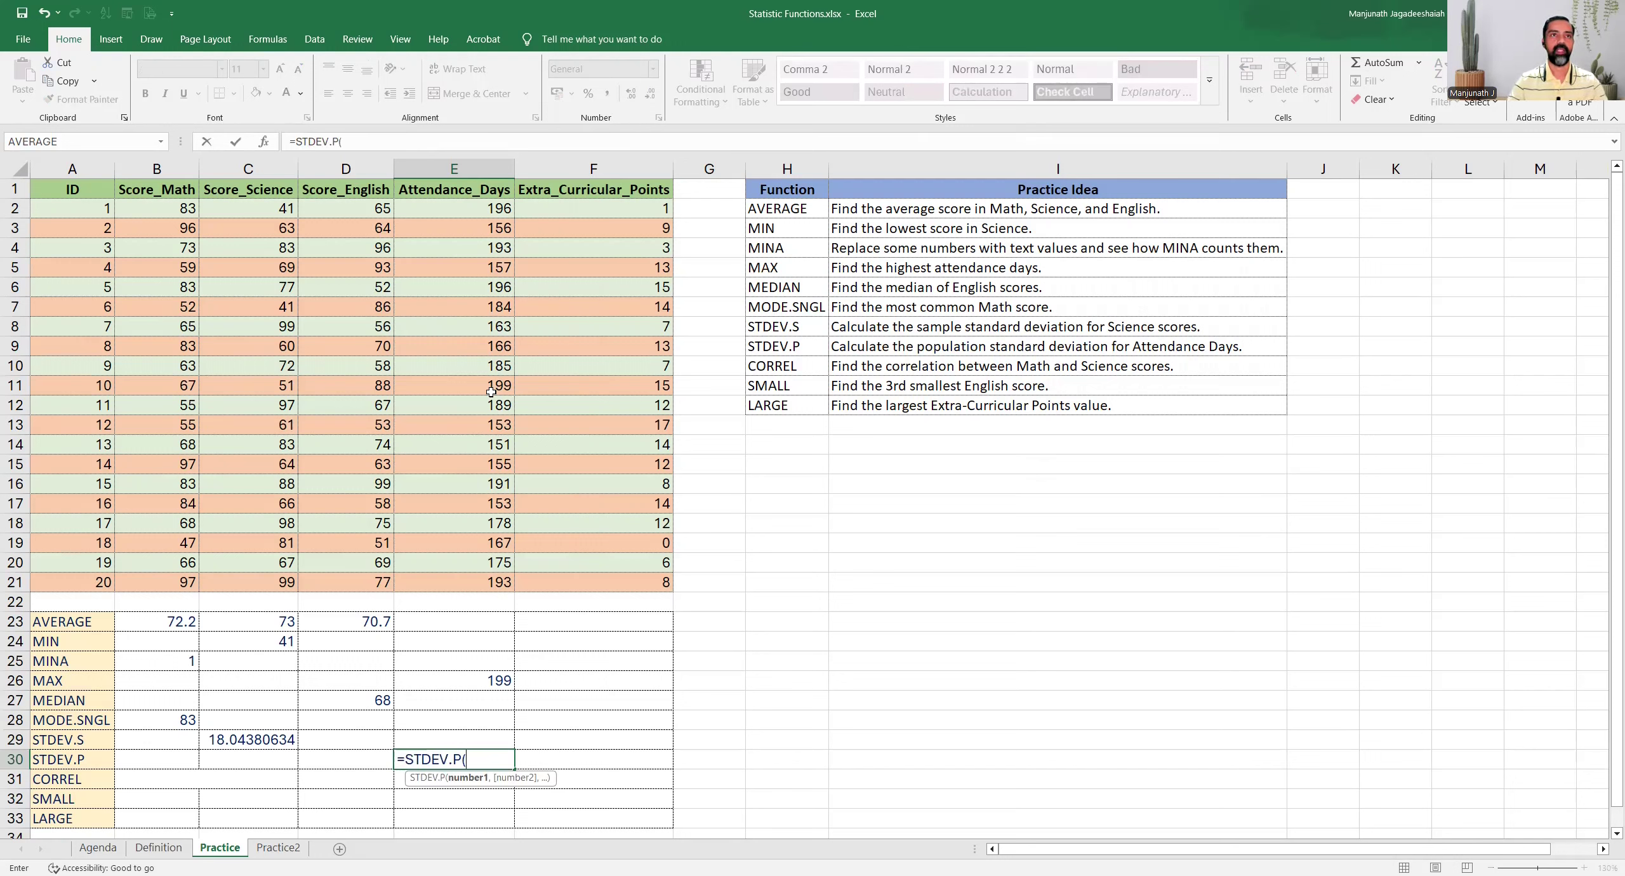
left_click(458, 209)
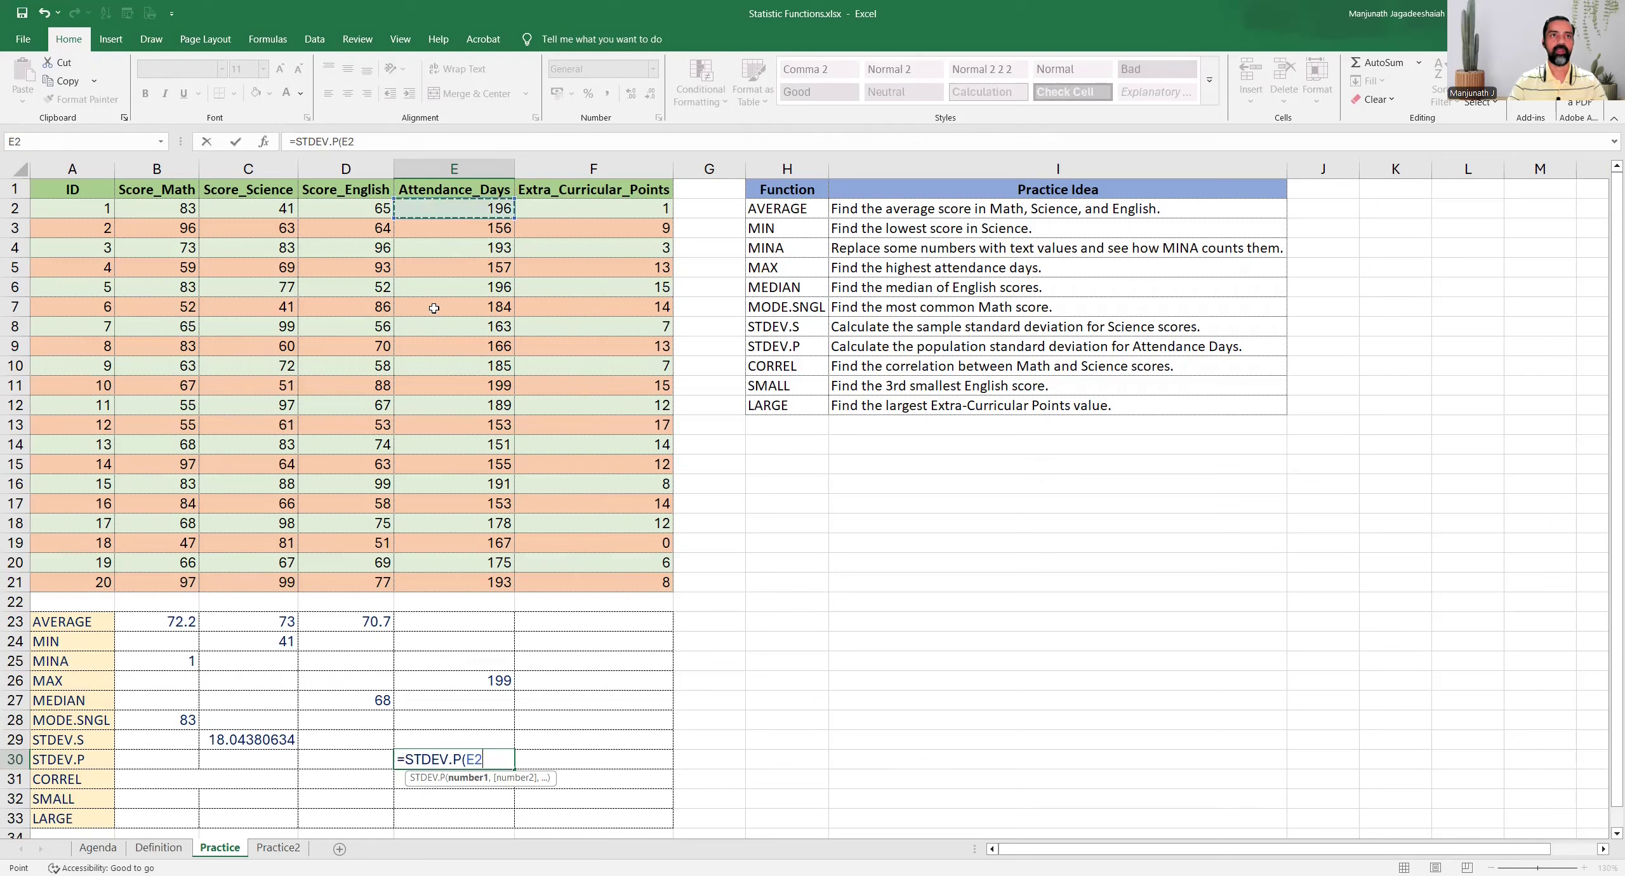
left_click(432, 582, "shift")
key("Return")
key("Up")
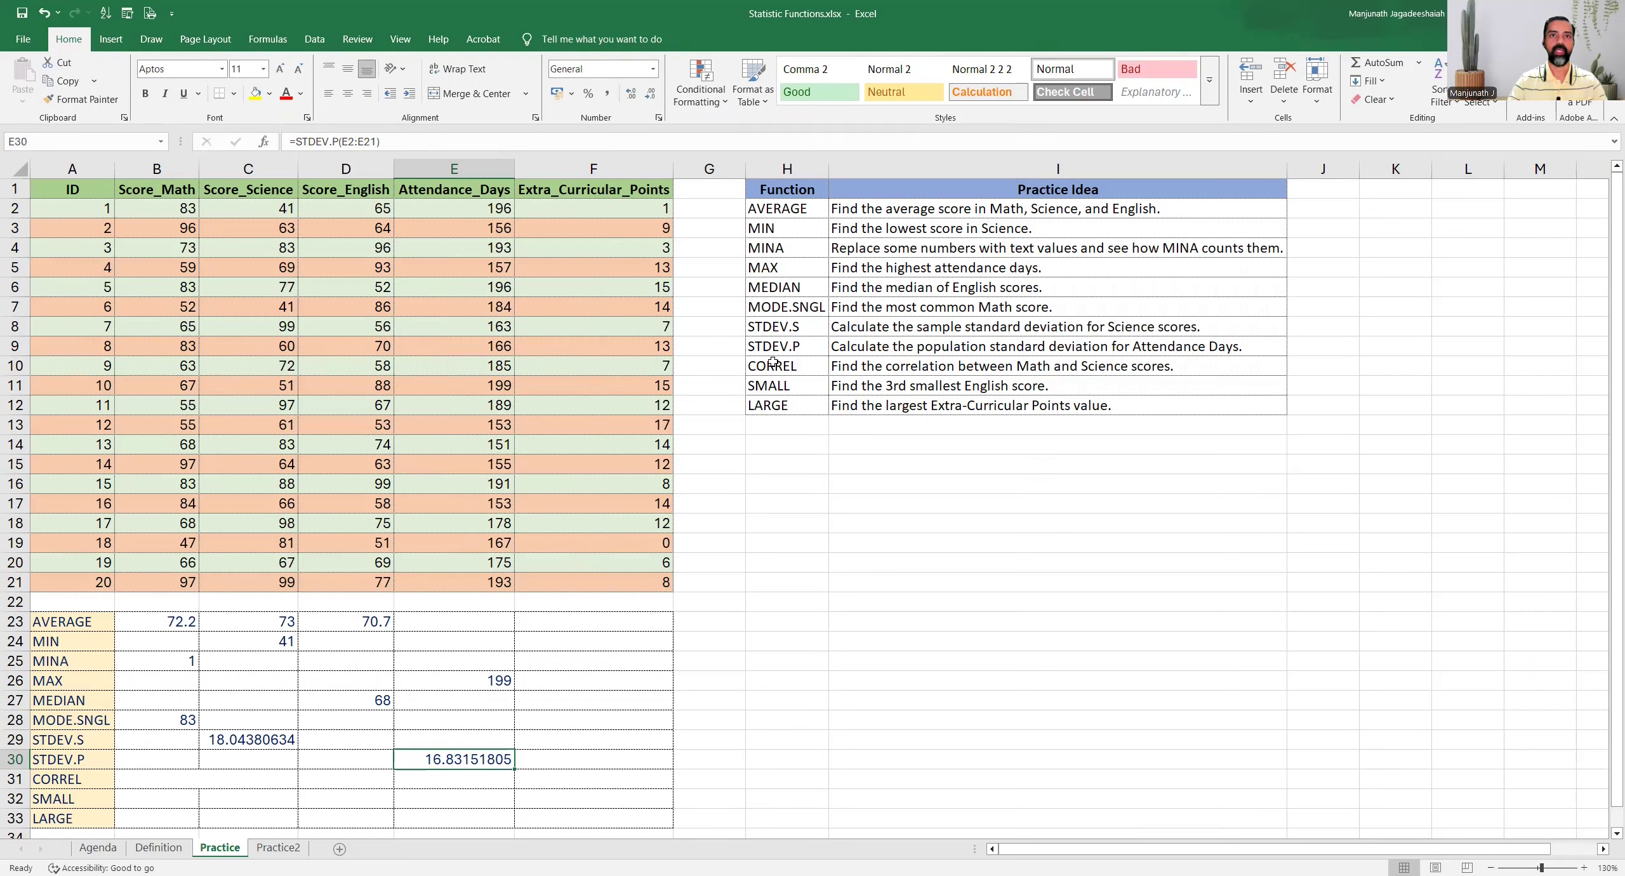
Read the CORREL task and review the Math and Science scores it compares, selecting B2:C21
left_click_drag(774, 365, 852, 364)
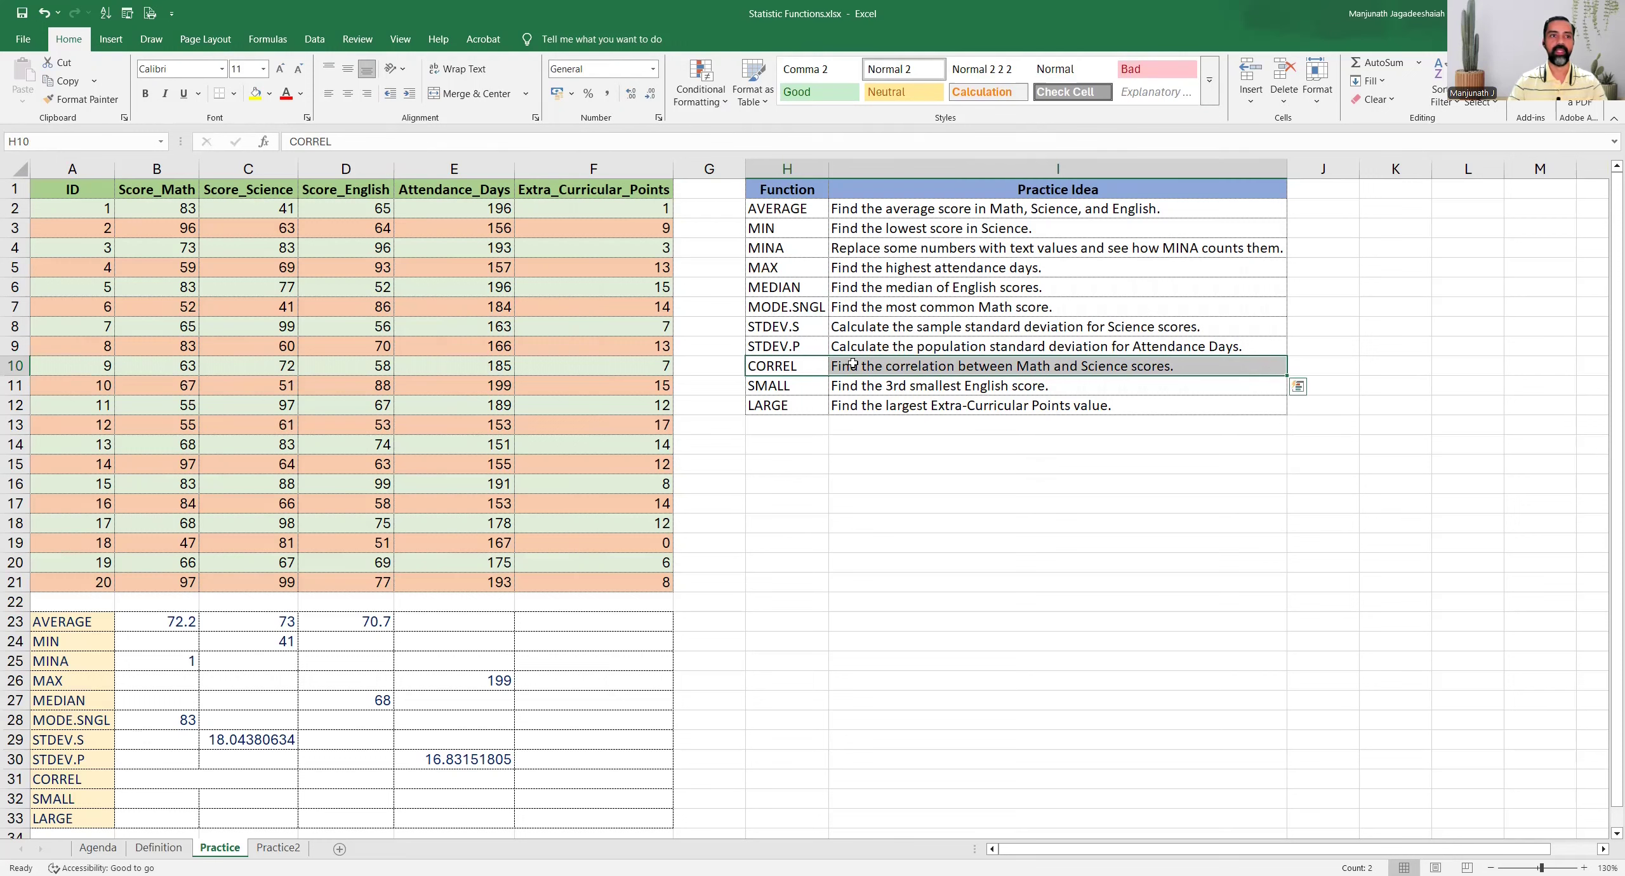
left_click(135, 779)
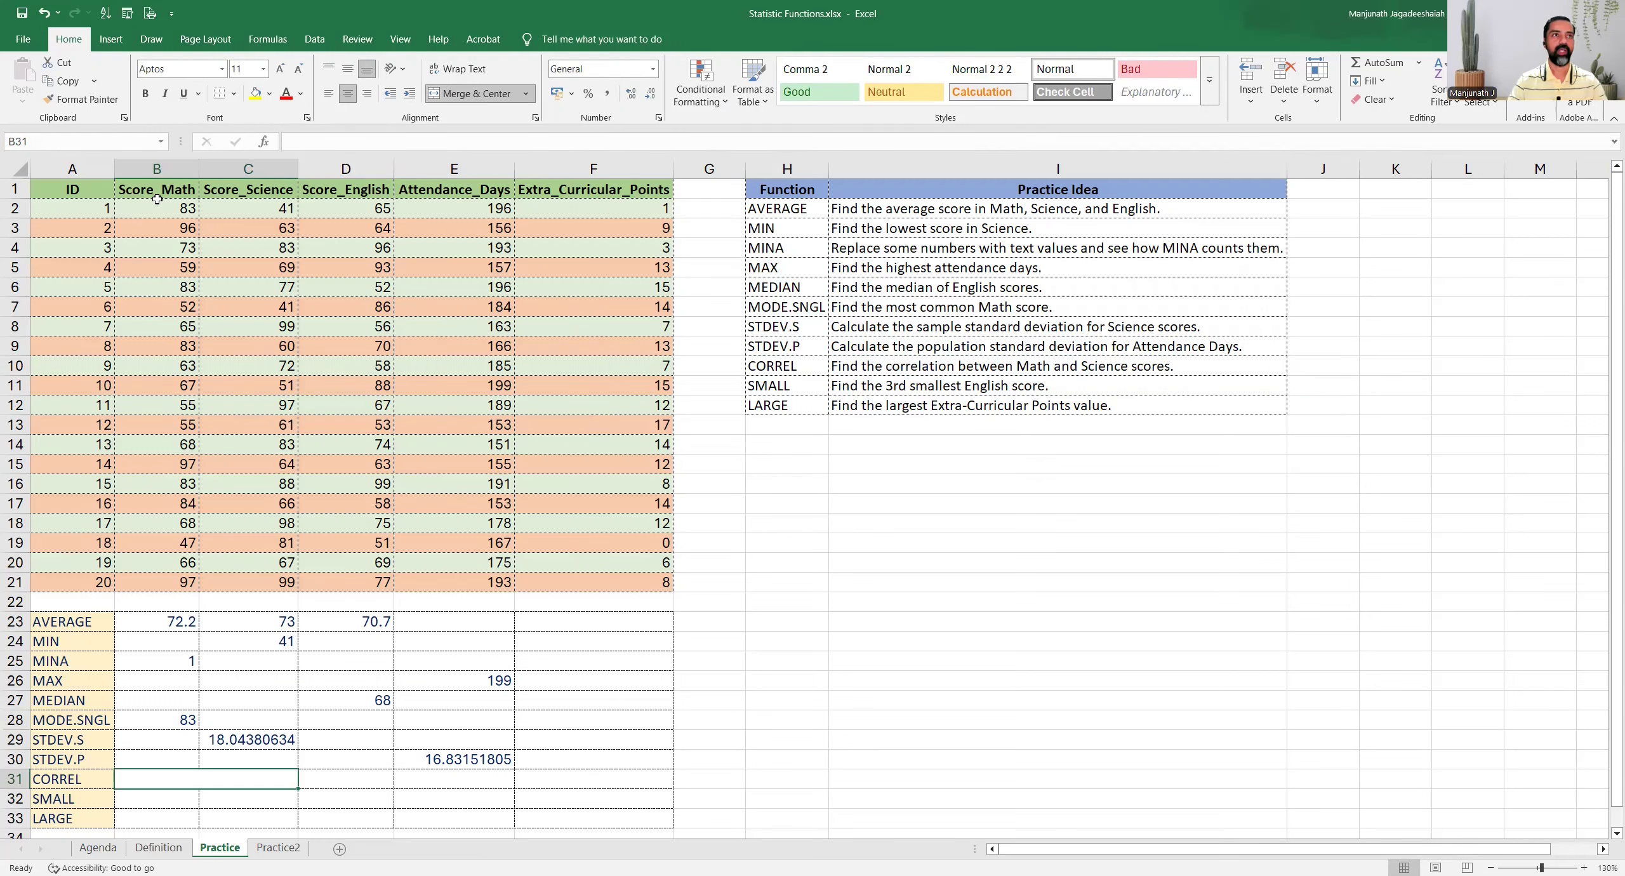
left_click_drag(158, 207, 171, 362)
left_click_drag(242, 212, 247, 383)
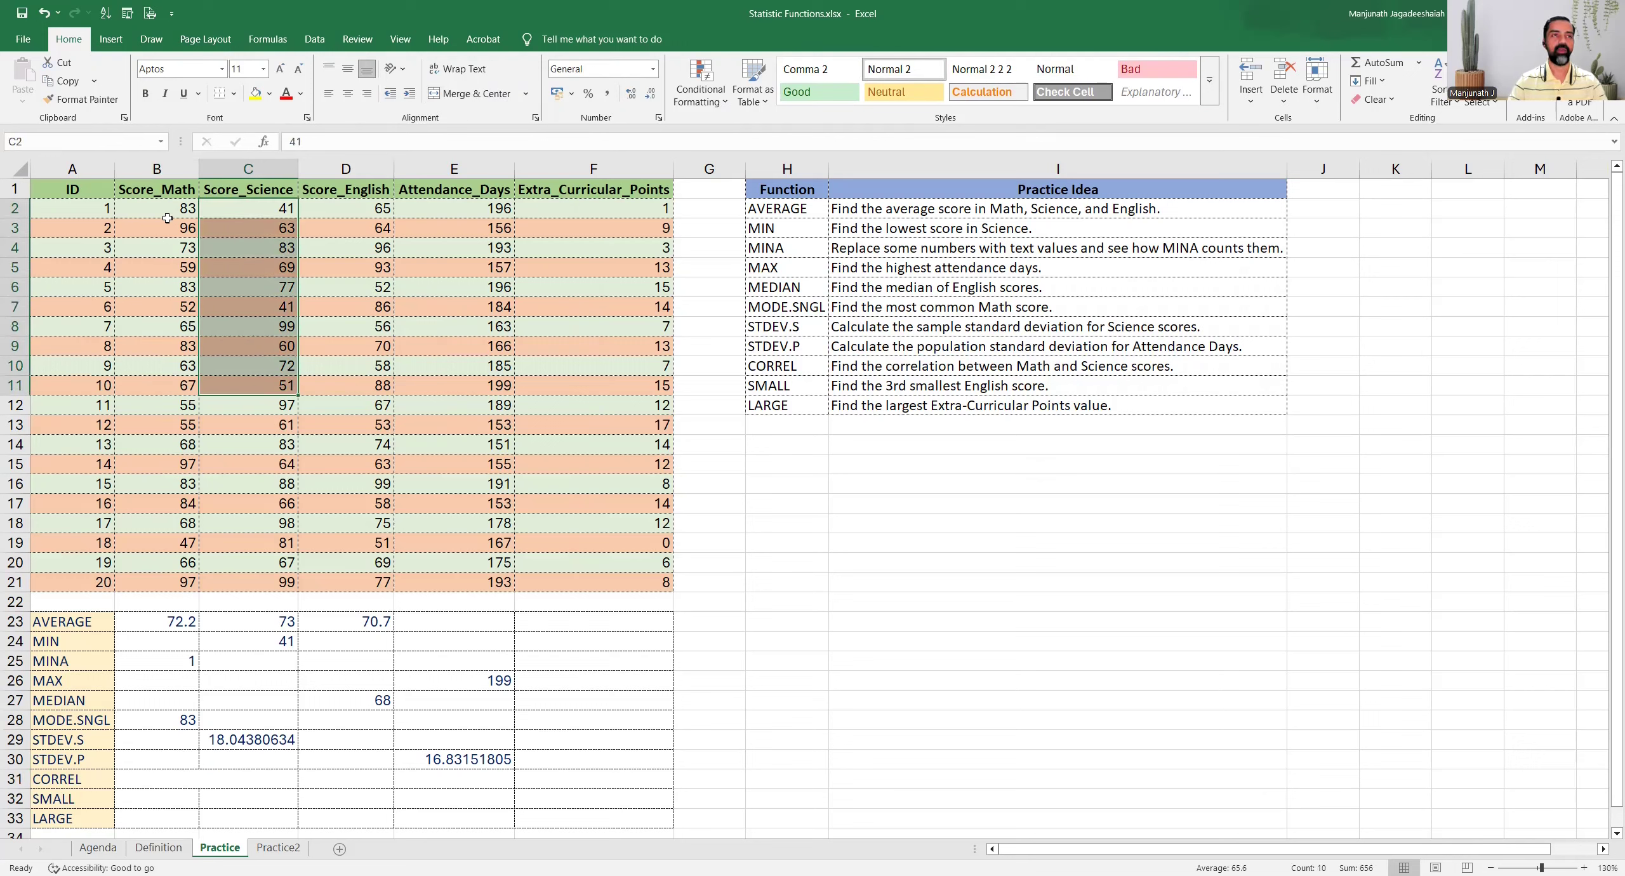
left_click_drag(168, 214, 246, 590)
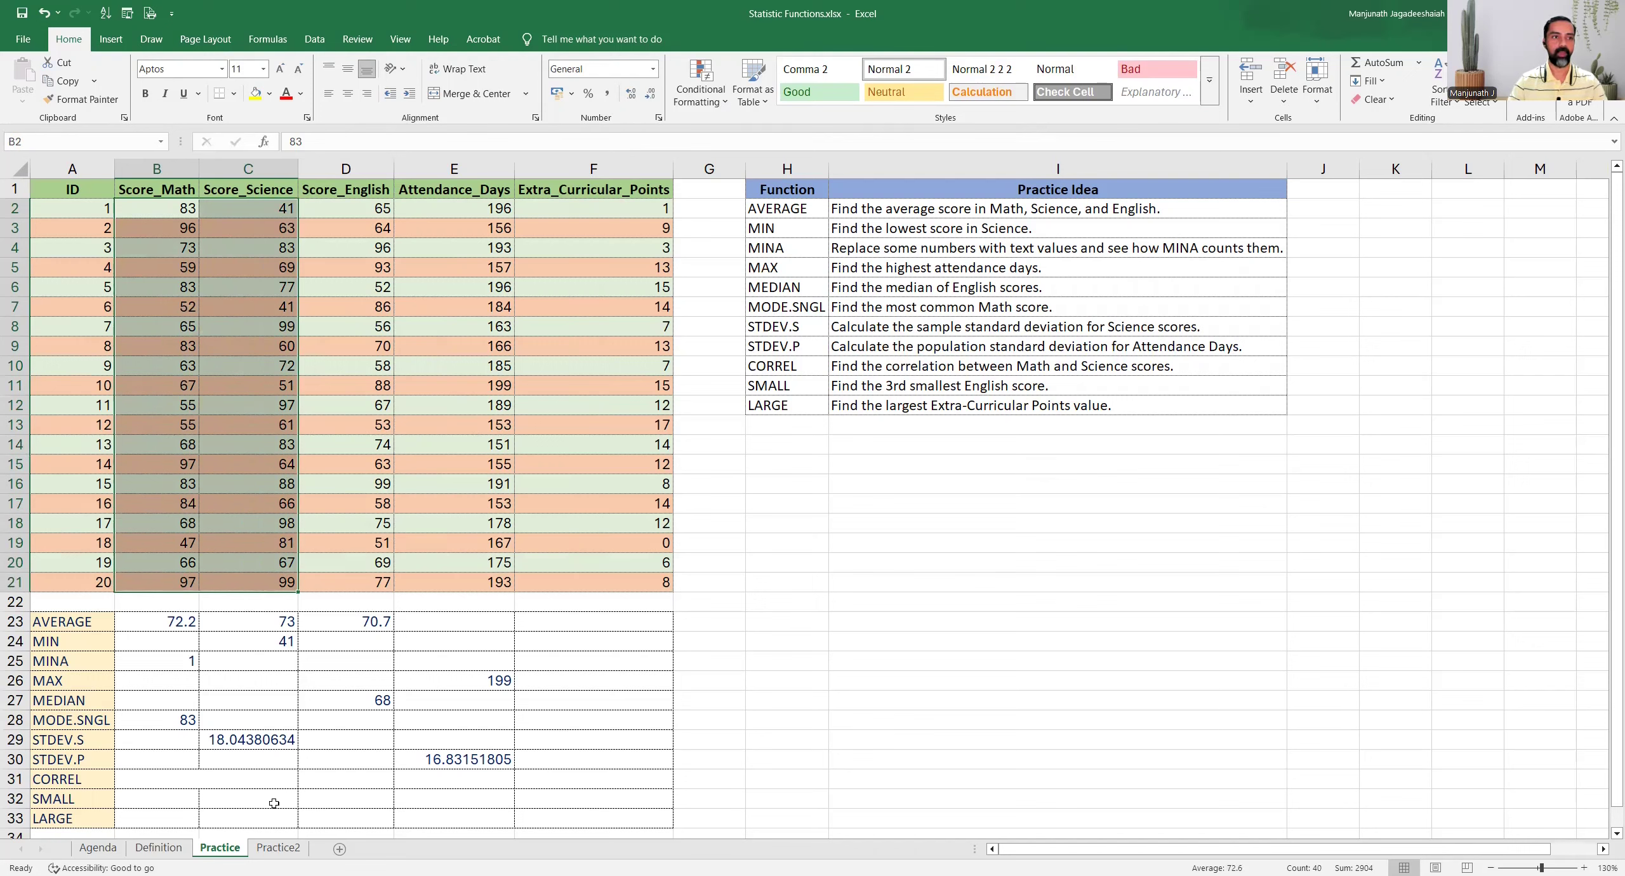
Enter =CORREL(B2:B21,C2:C21) in the merged cell B31 for the correlation between Math and Science scores
left_click(185, 780)
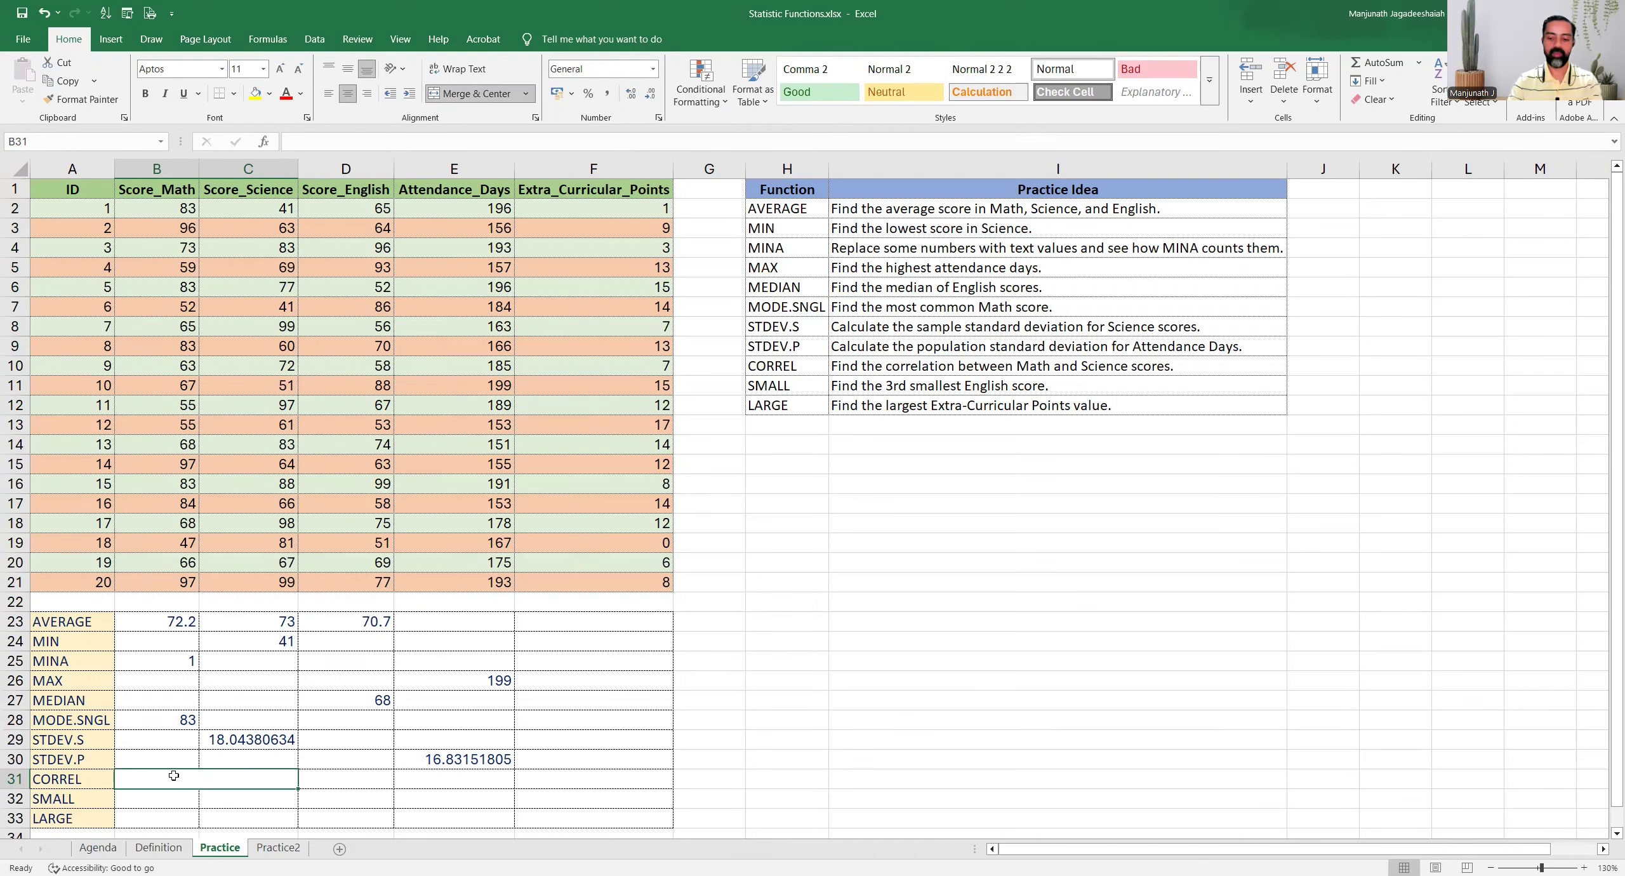
type("=")
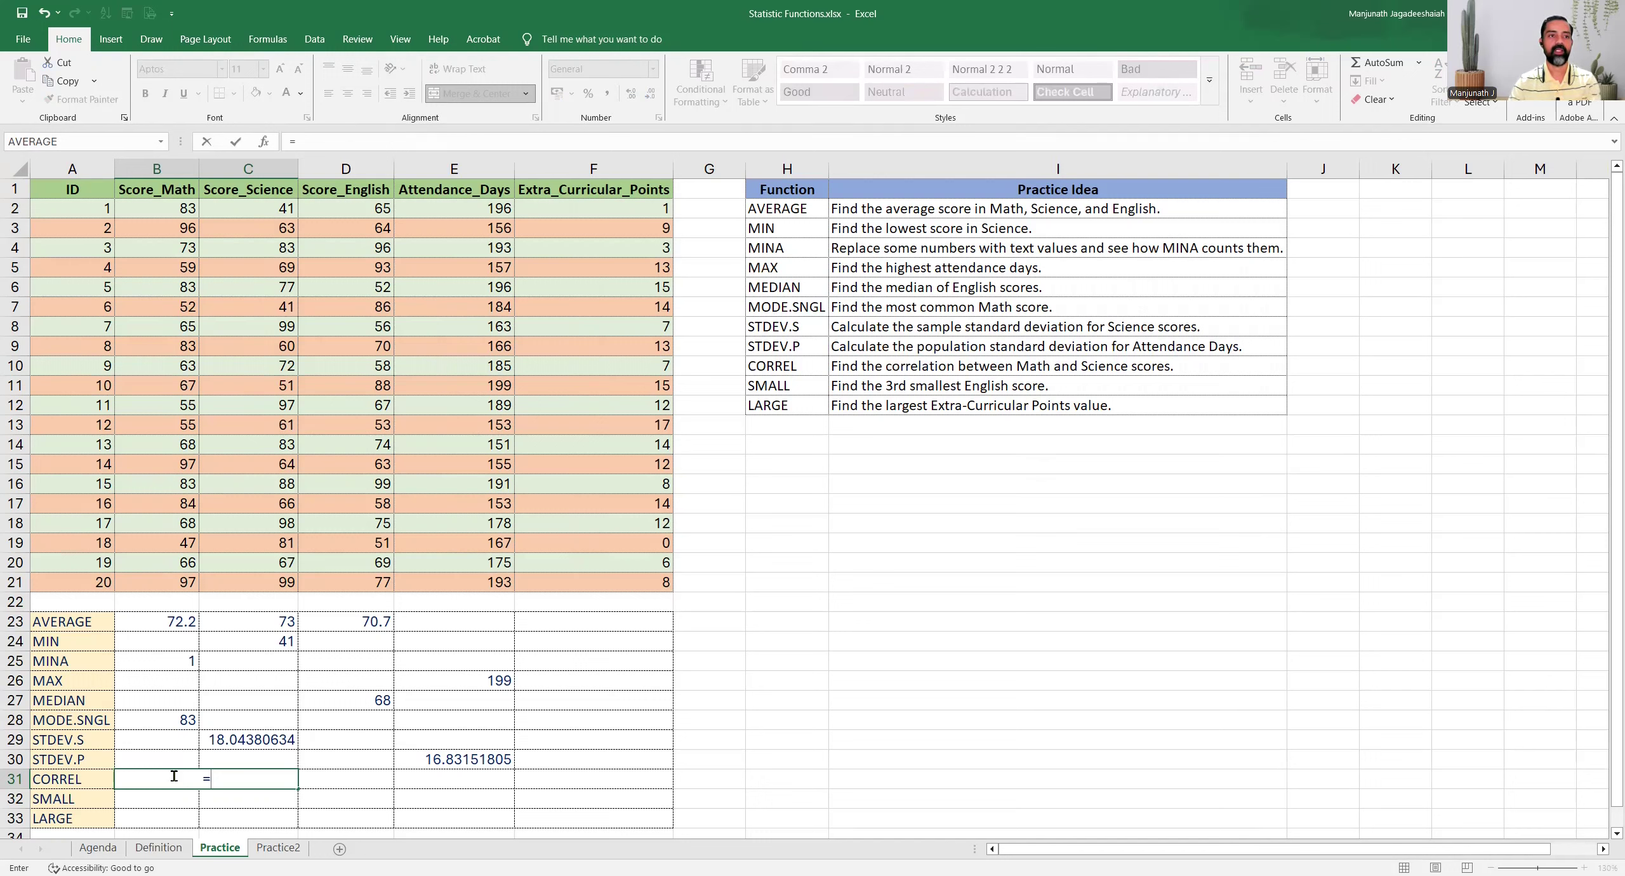
type("CORREL(")
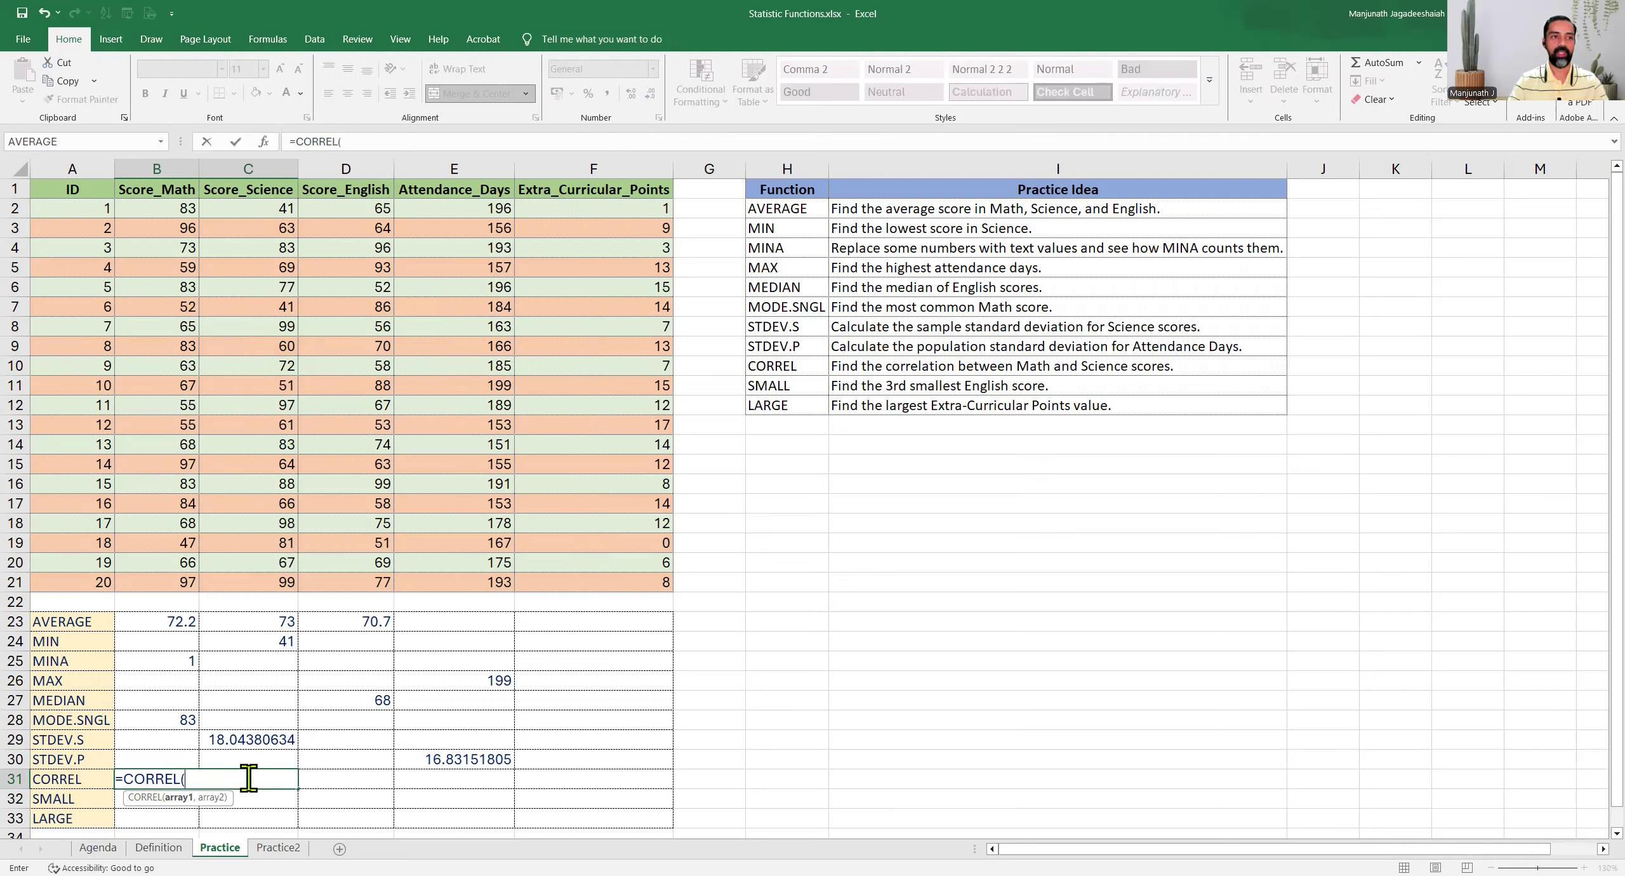
left_click(158, 212)
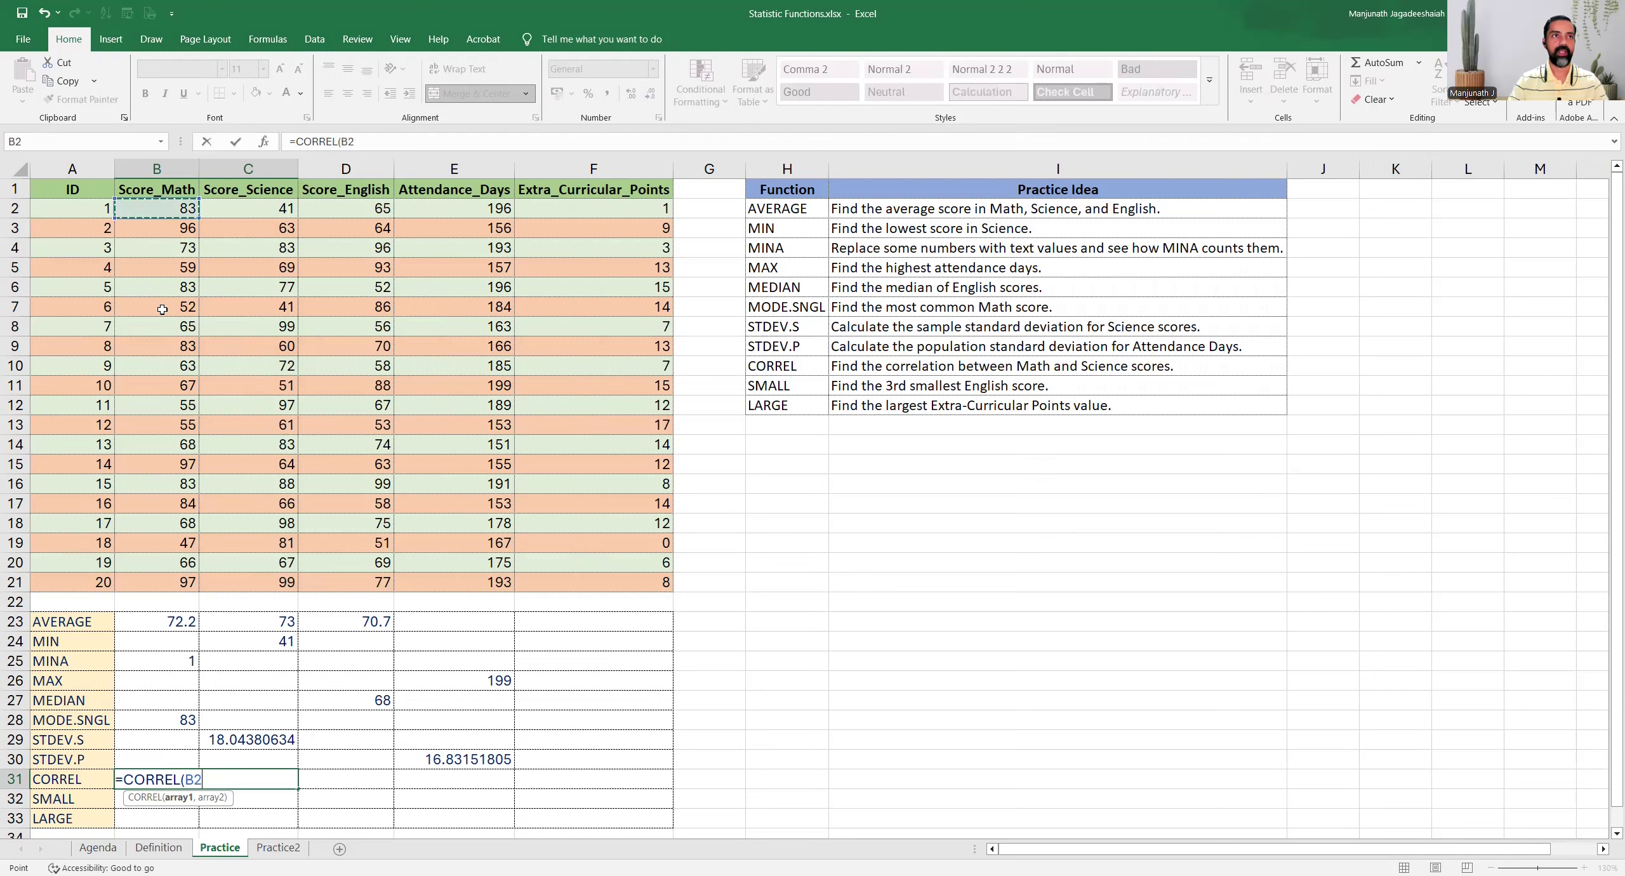
left_click(152, 575, "shift")
type(",")
left_click(248, 213)
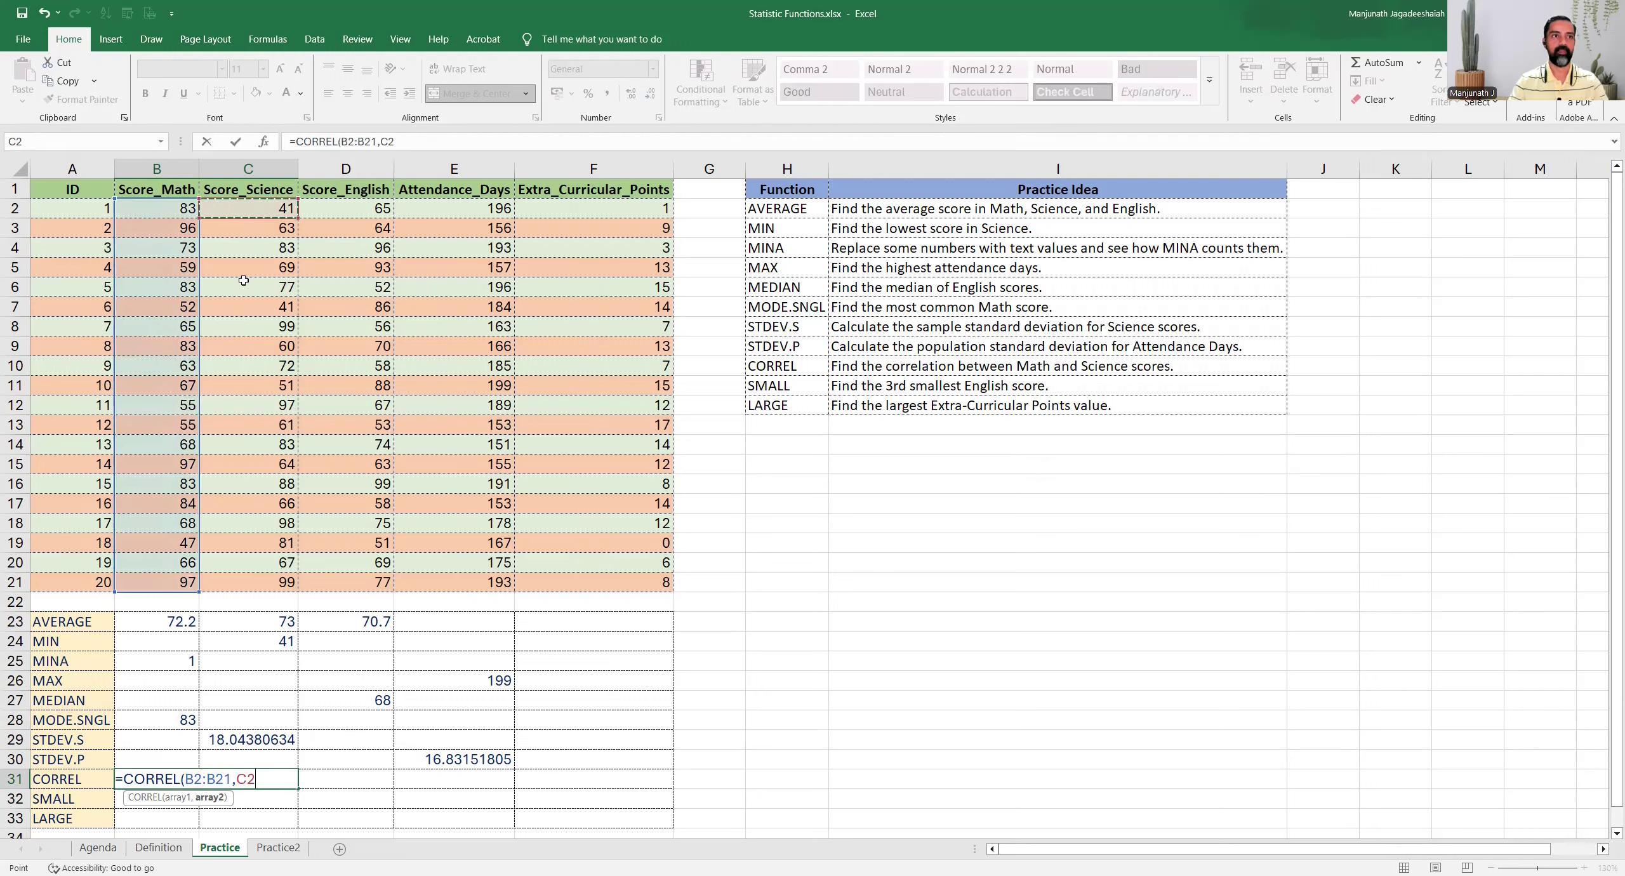
left_click(229, 586, "shift")
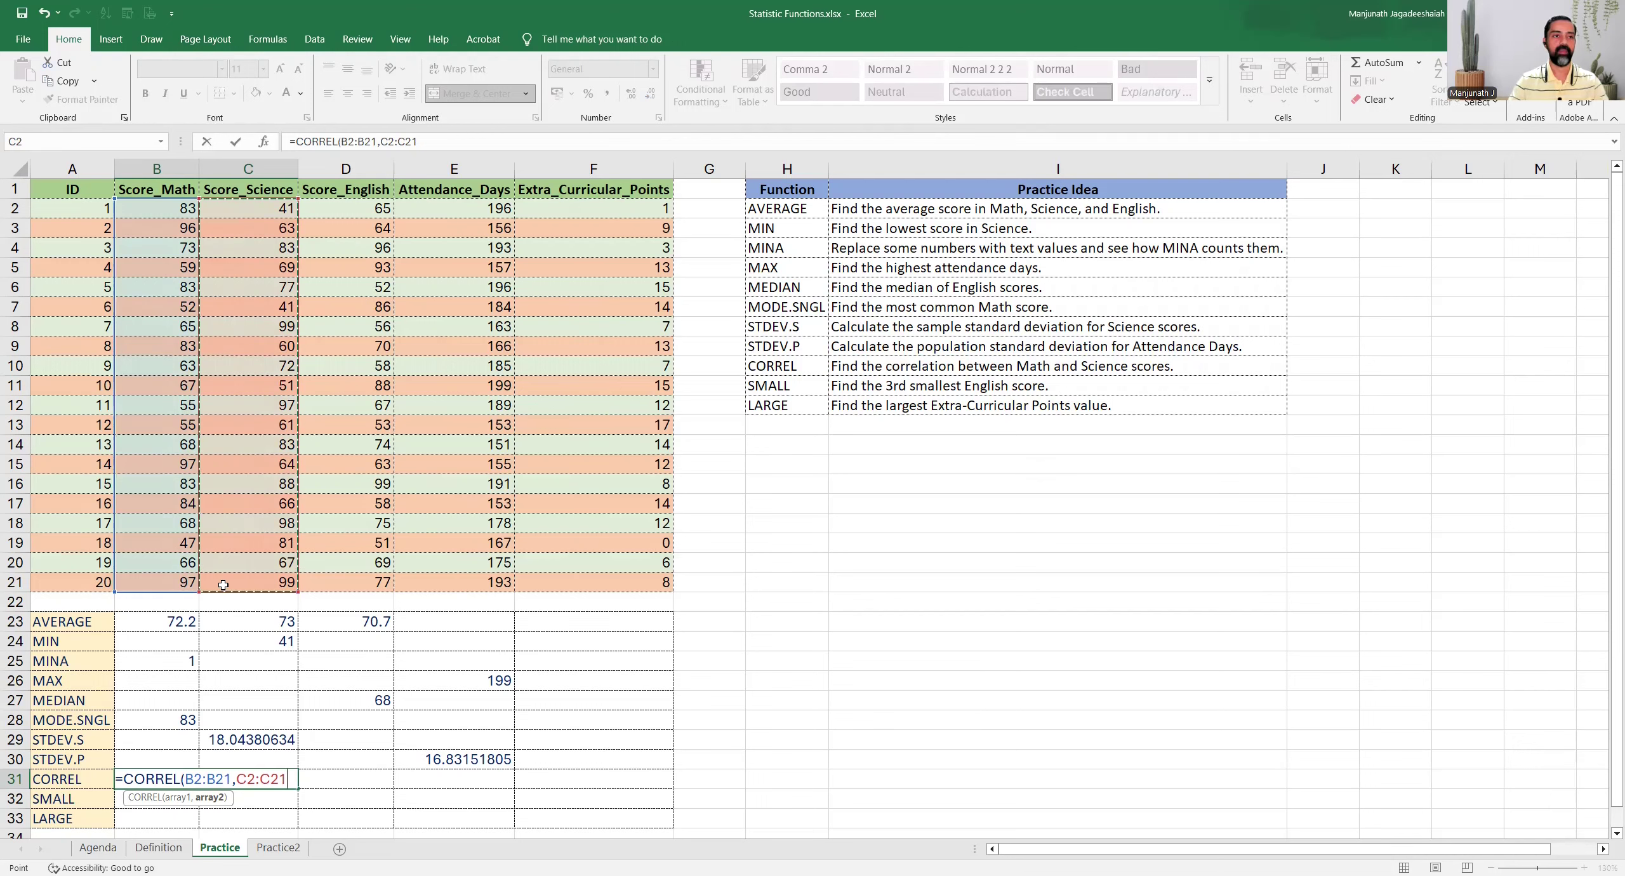
key("Return")
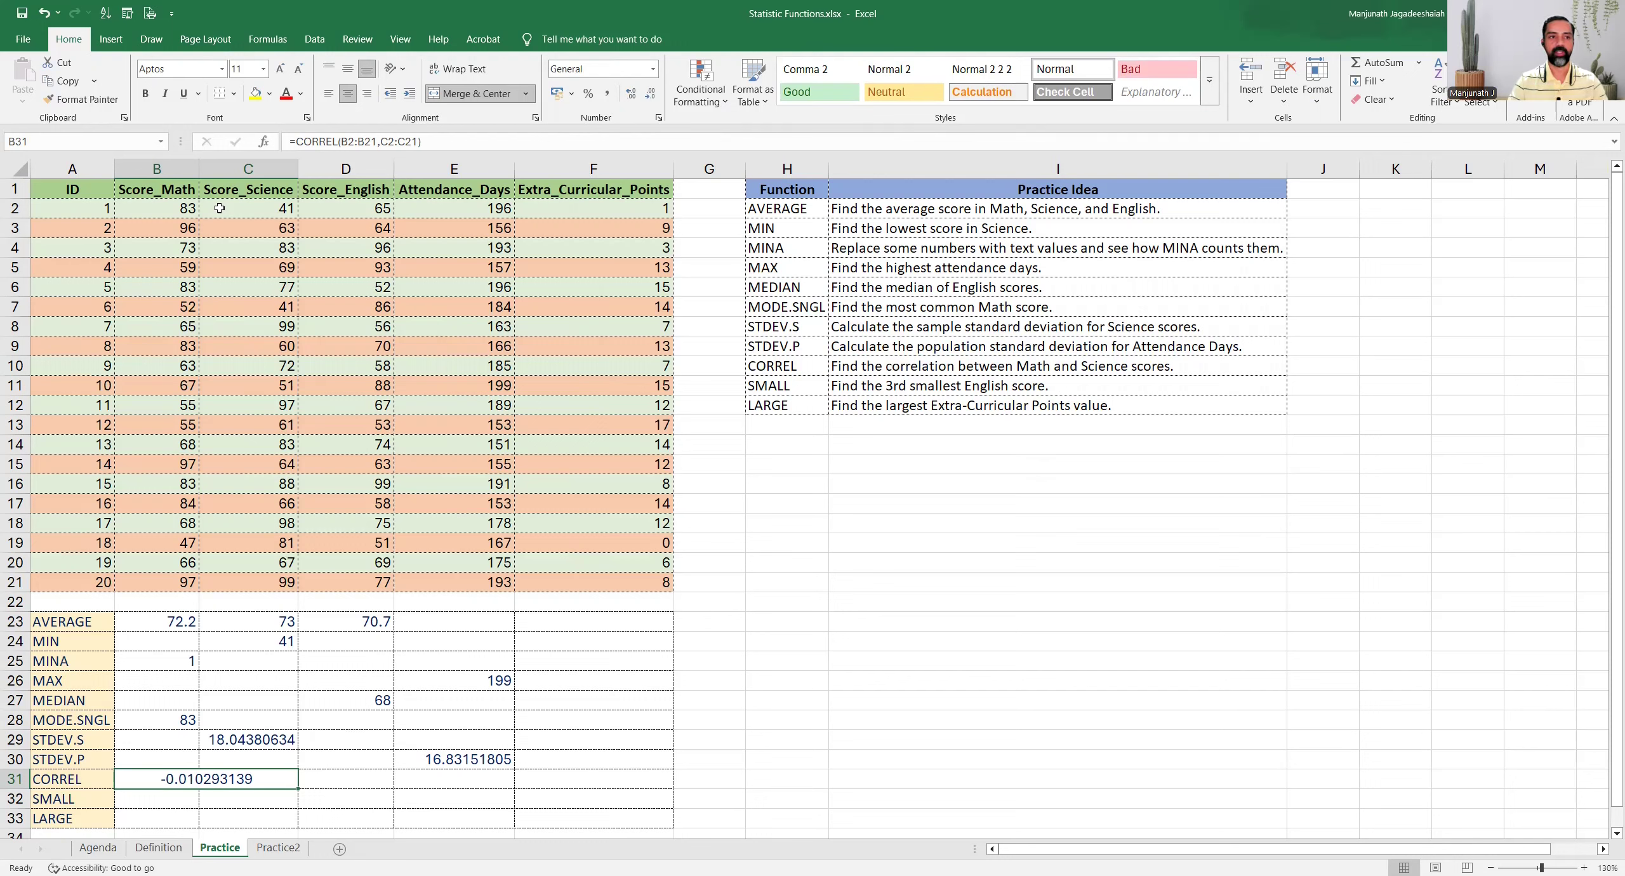
Read the SMALL task and enter =SMALL(D2:D21,3) in cell D32 for the 3rd smallest English score
left_click(933, 386)
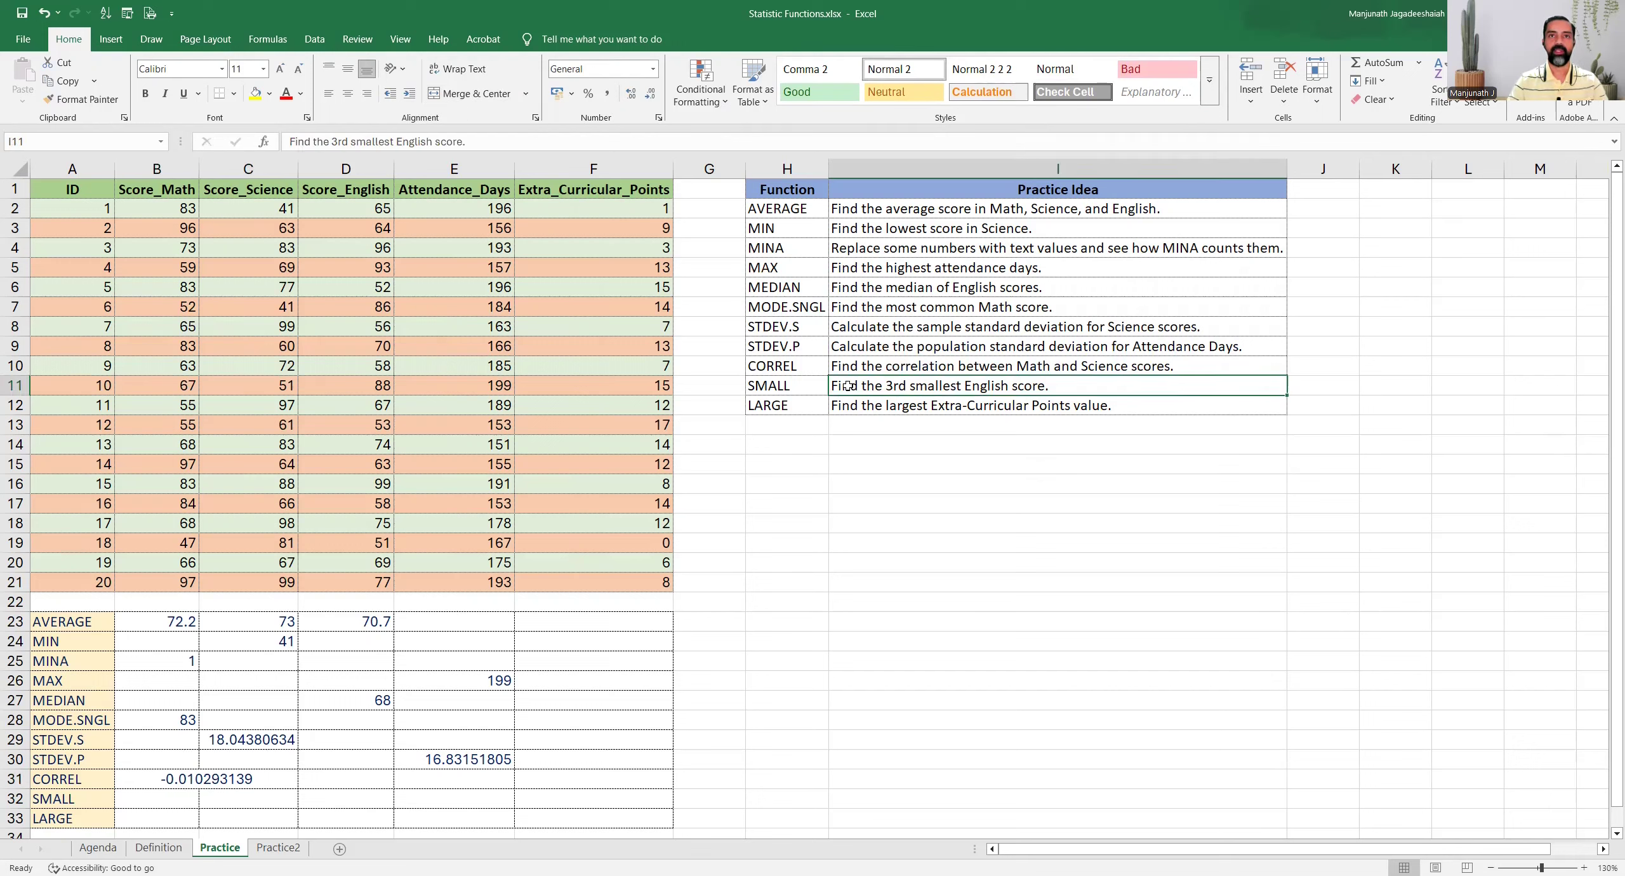
left_click_drag(817, 386, 888, 397)
left_click(871, 380)
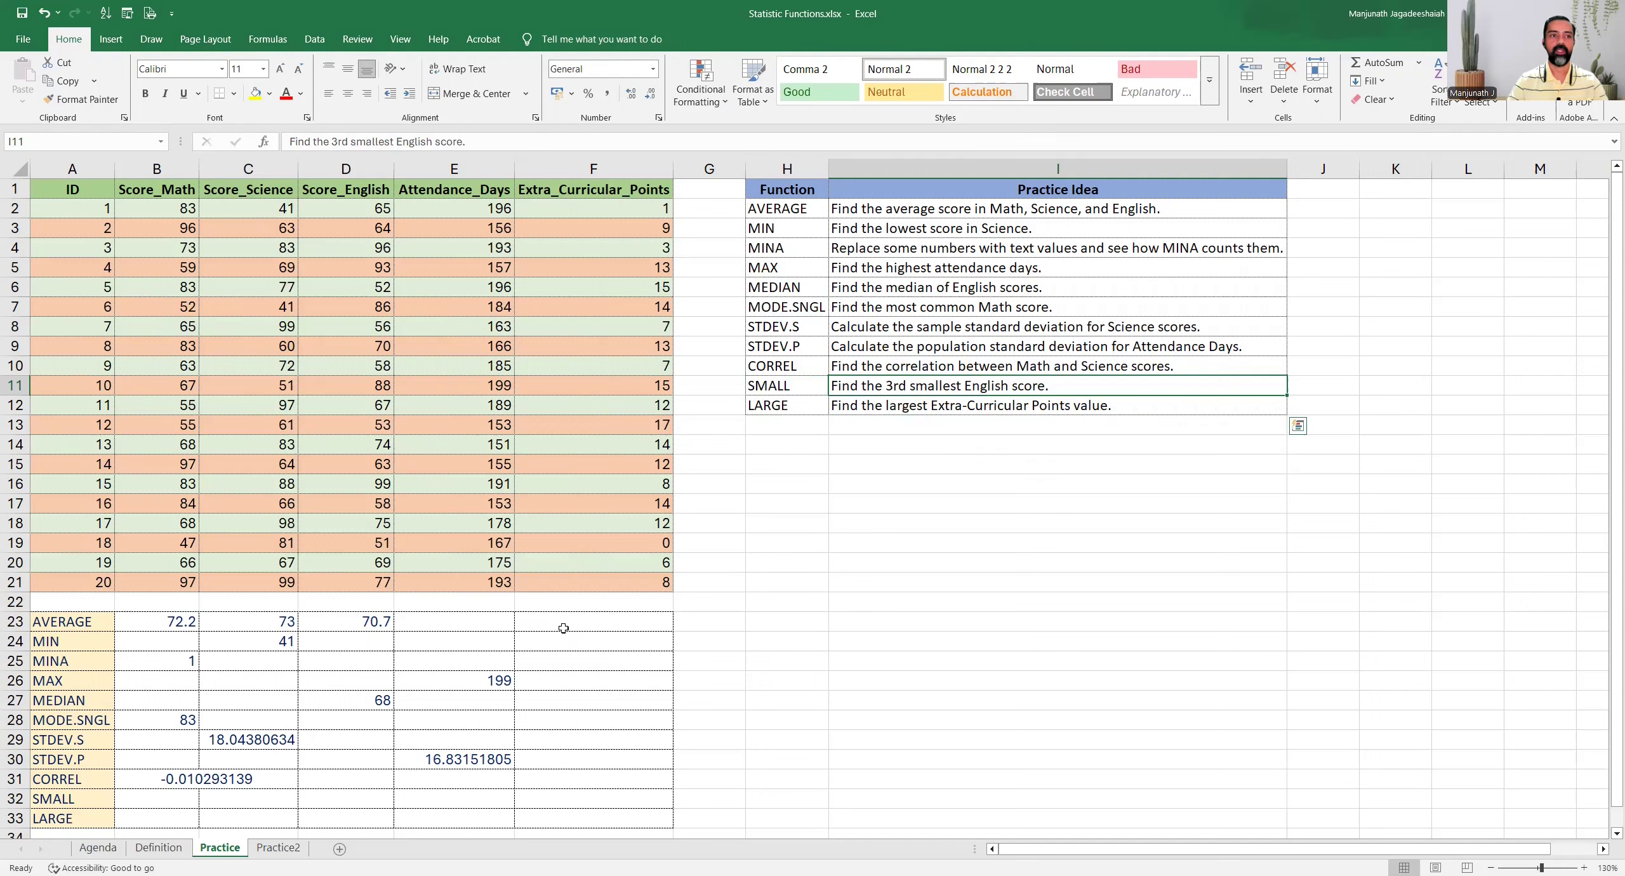
left_click(130, 796)
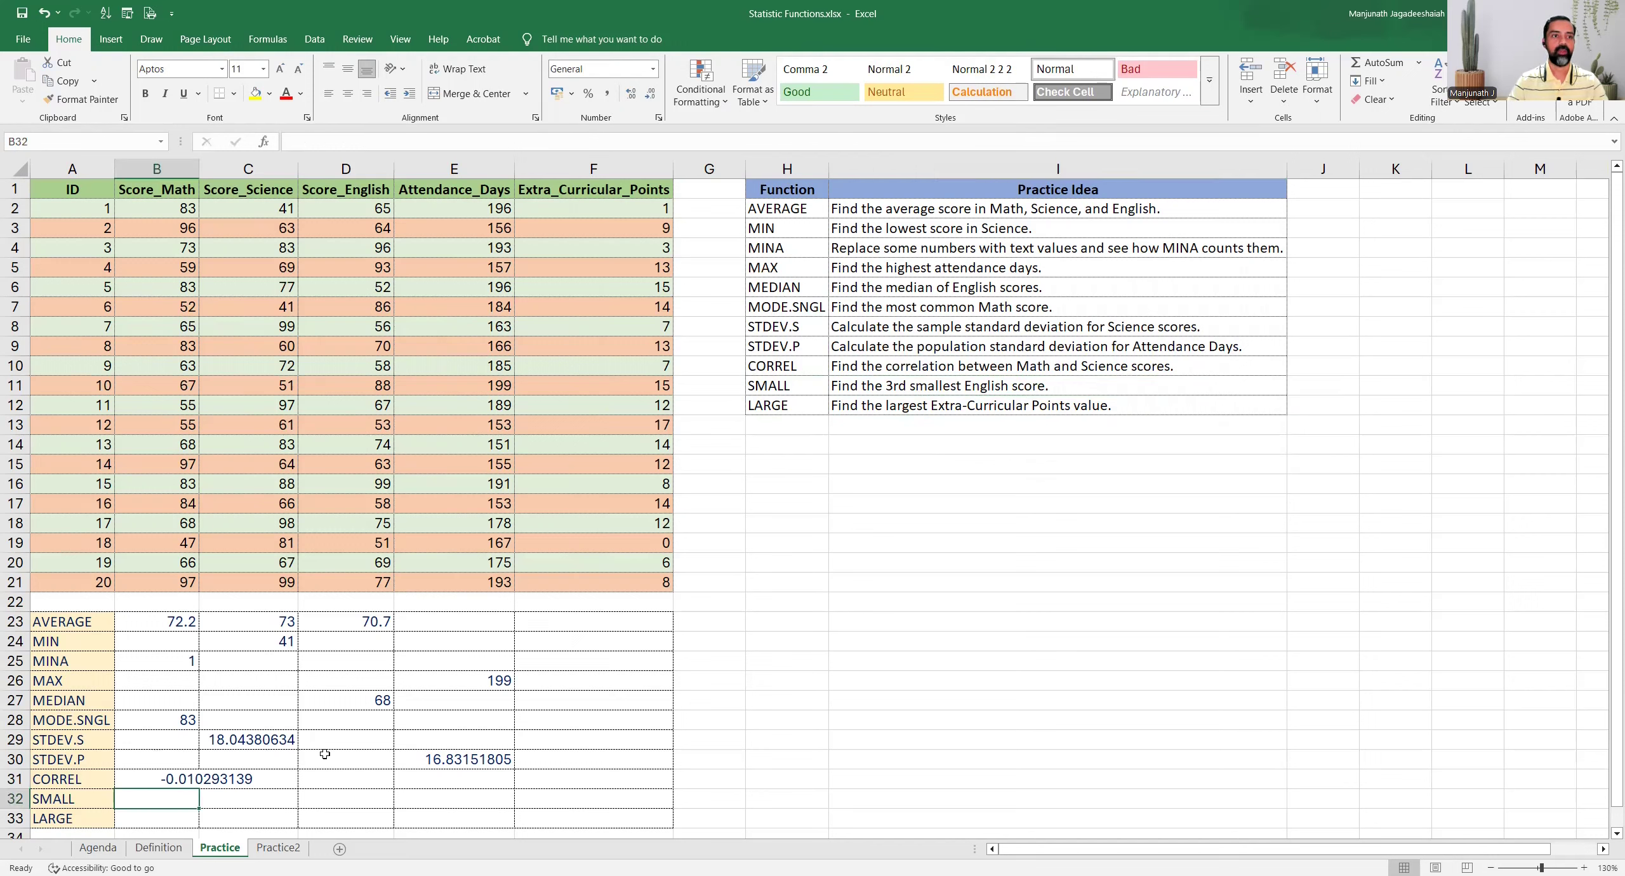
left_click(323, 801)
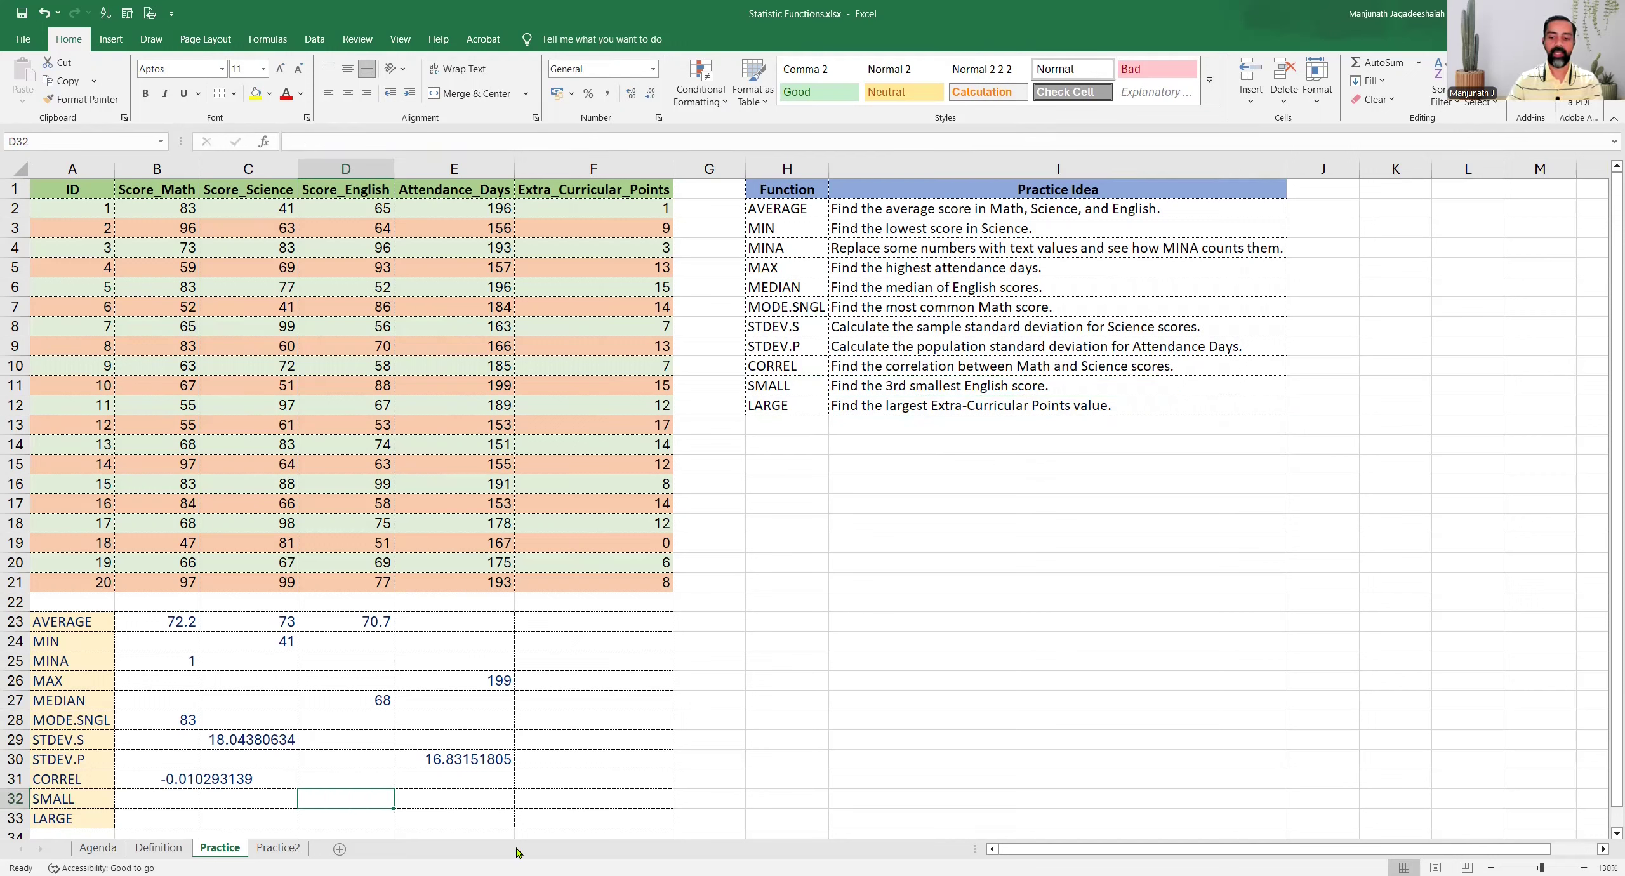
type("=")
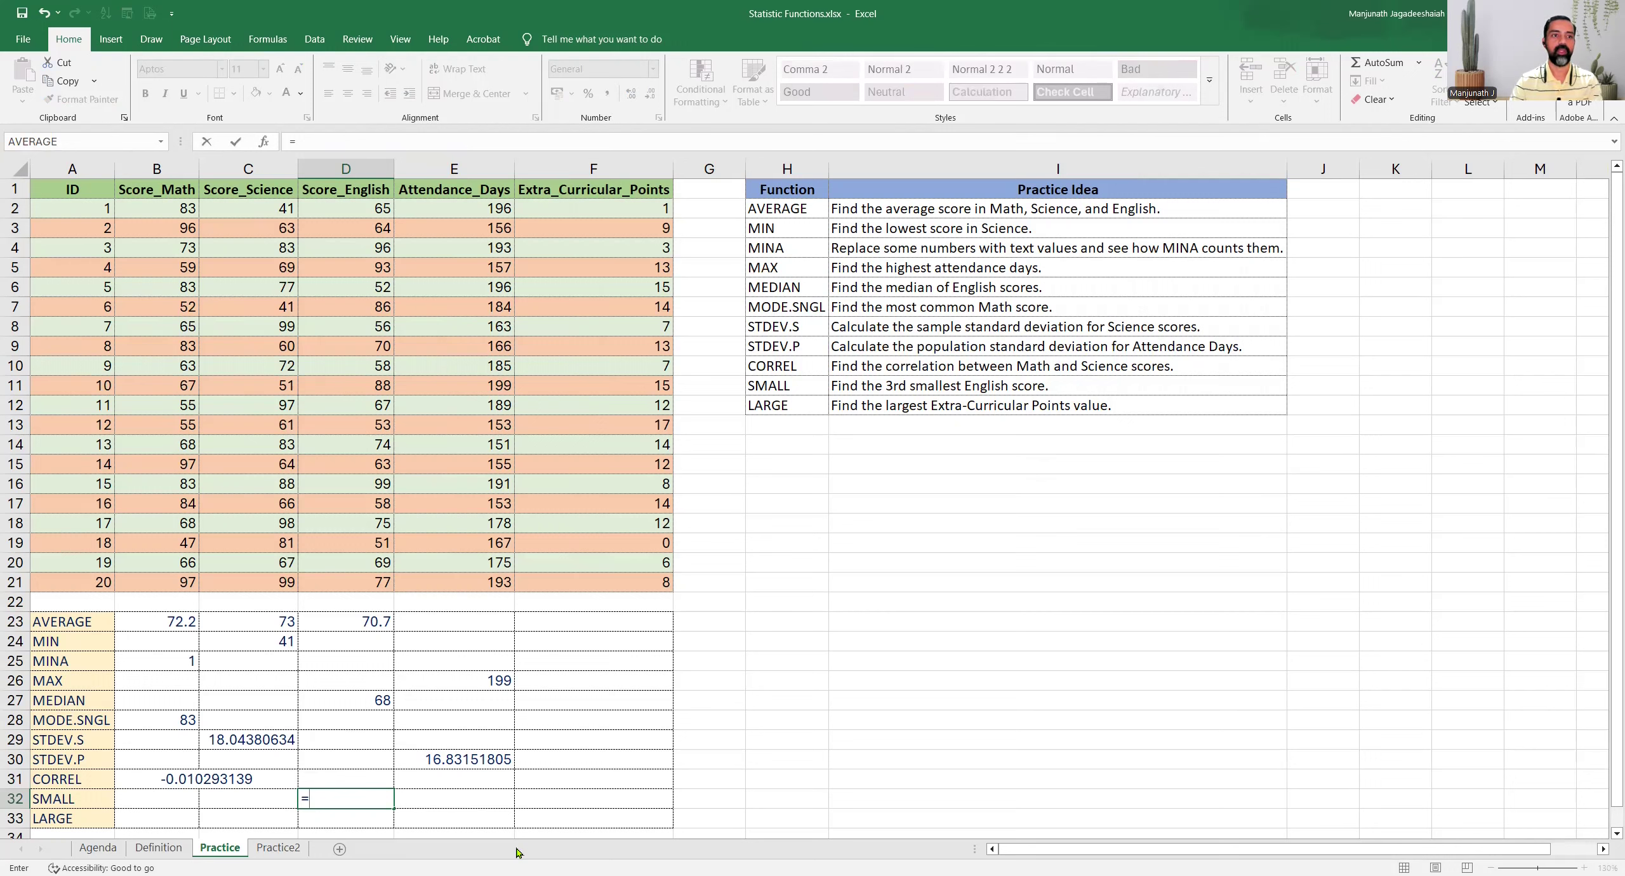
type("SMALL(")
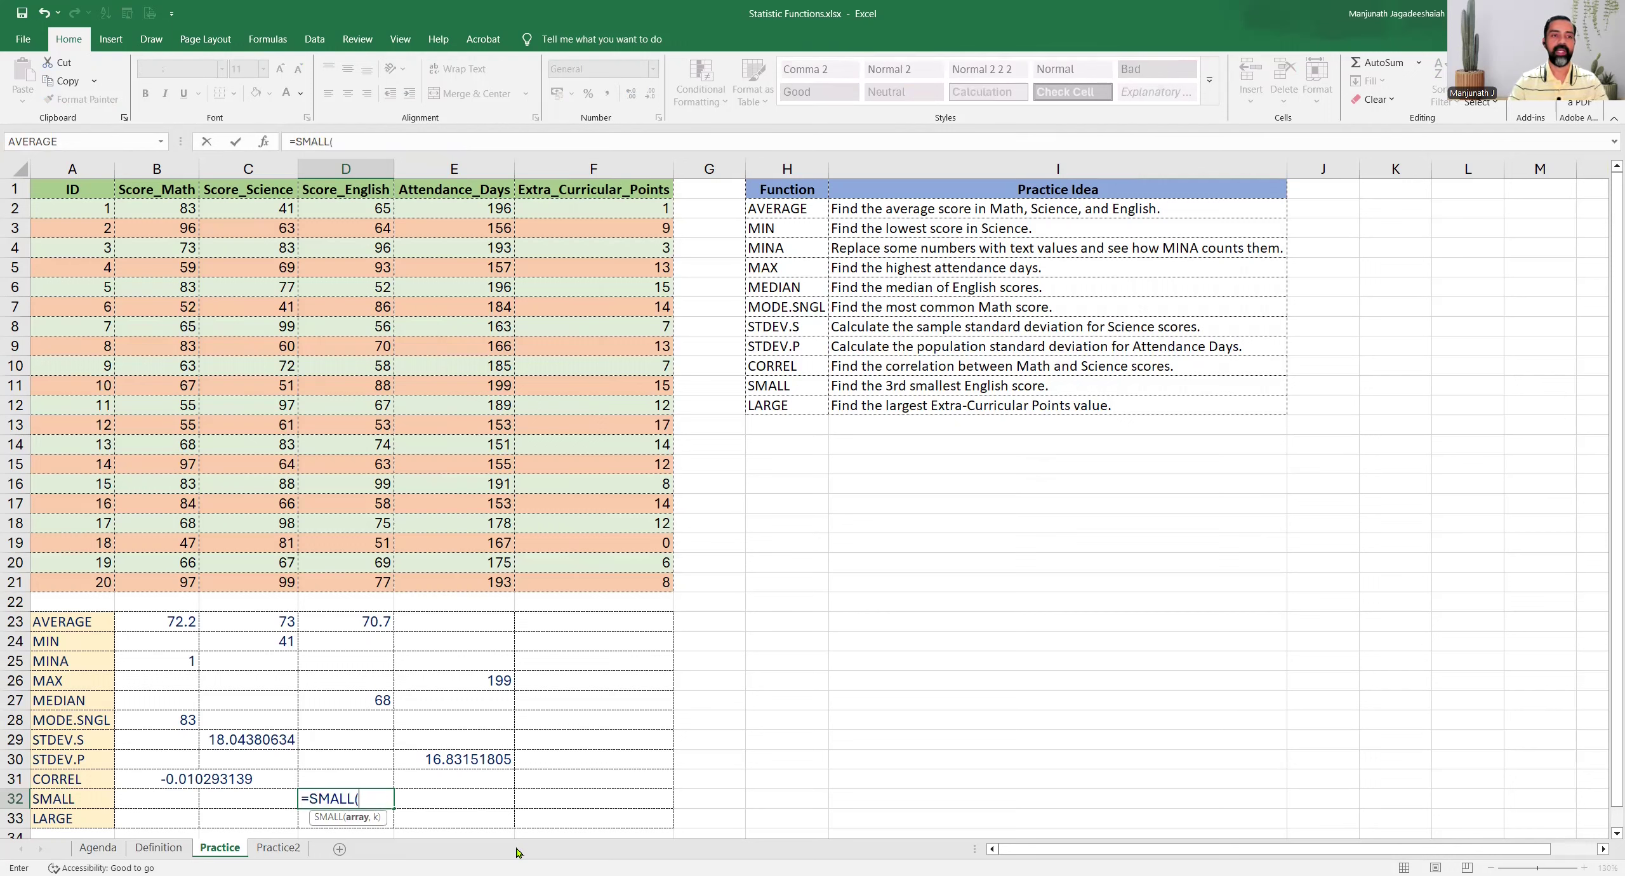
left_click(338, 210)
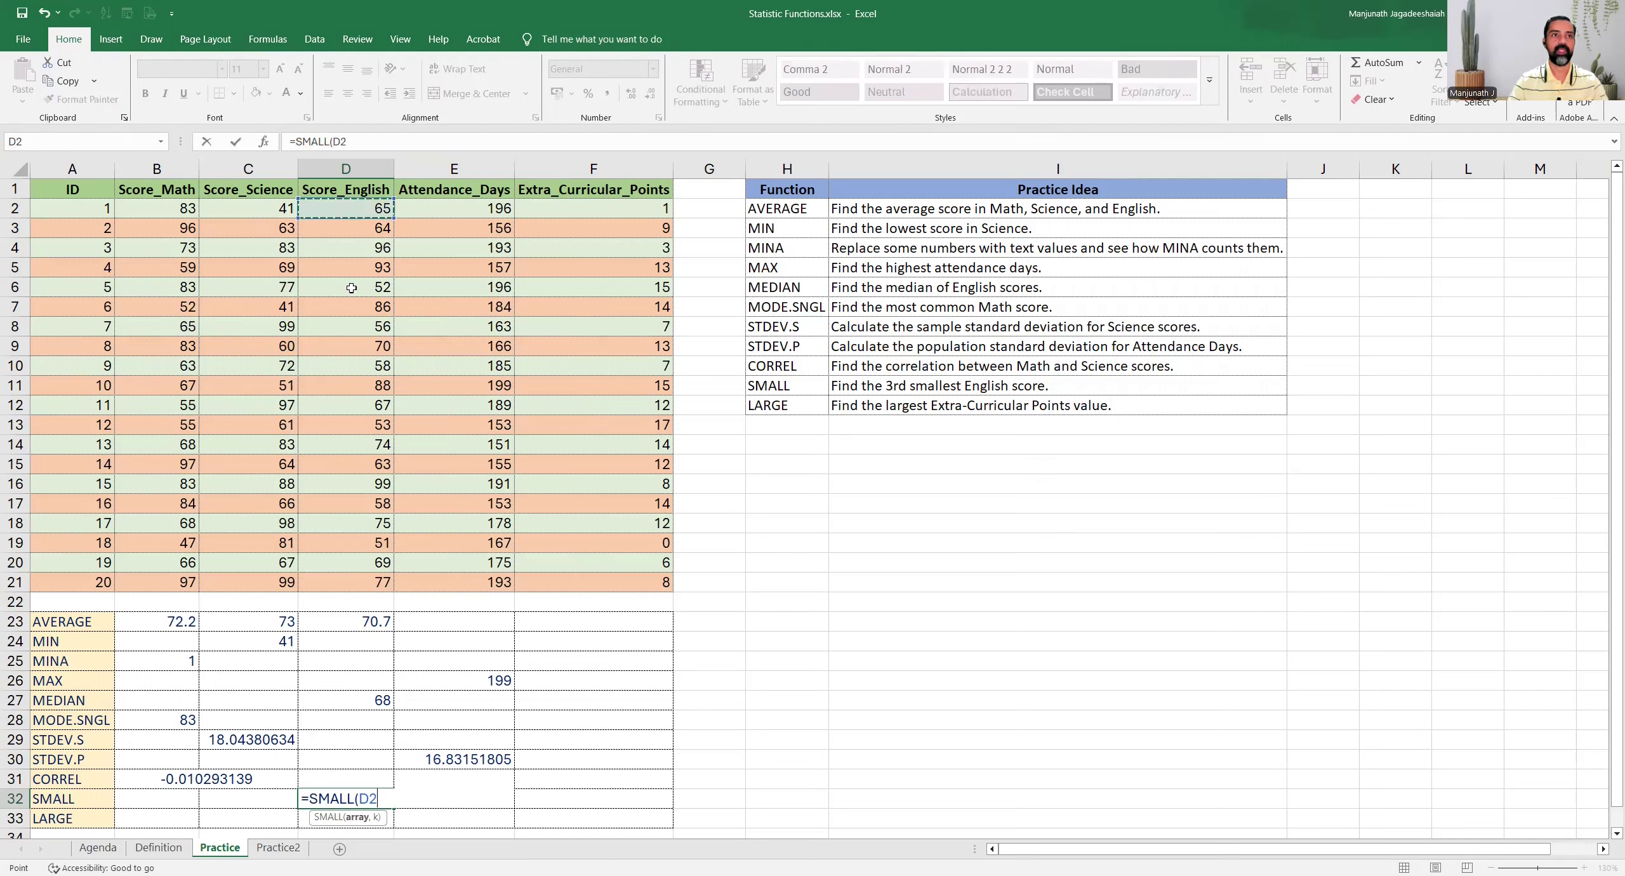
left_click(367, 582, "shift")
type(",")
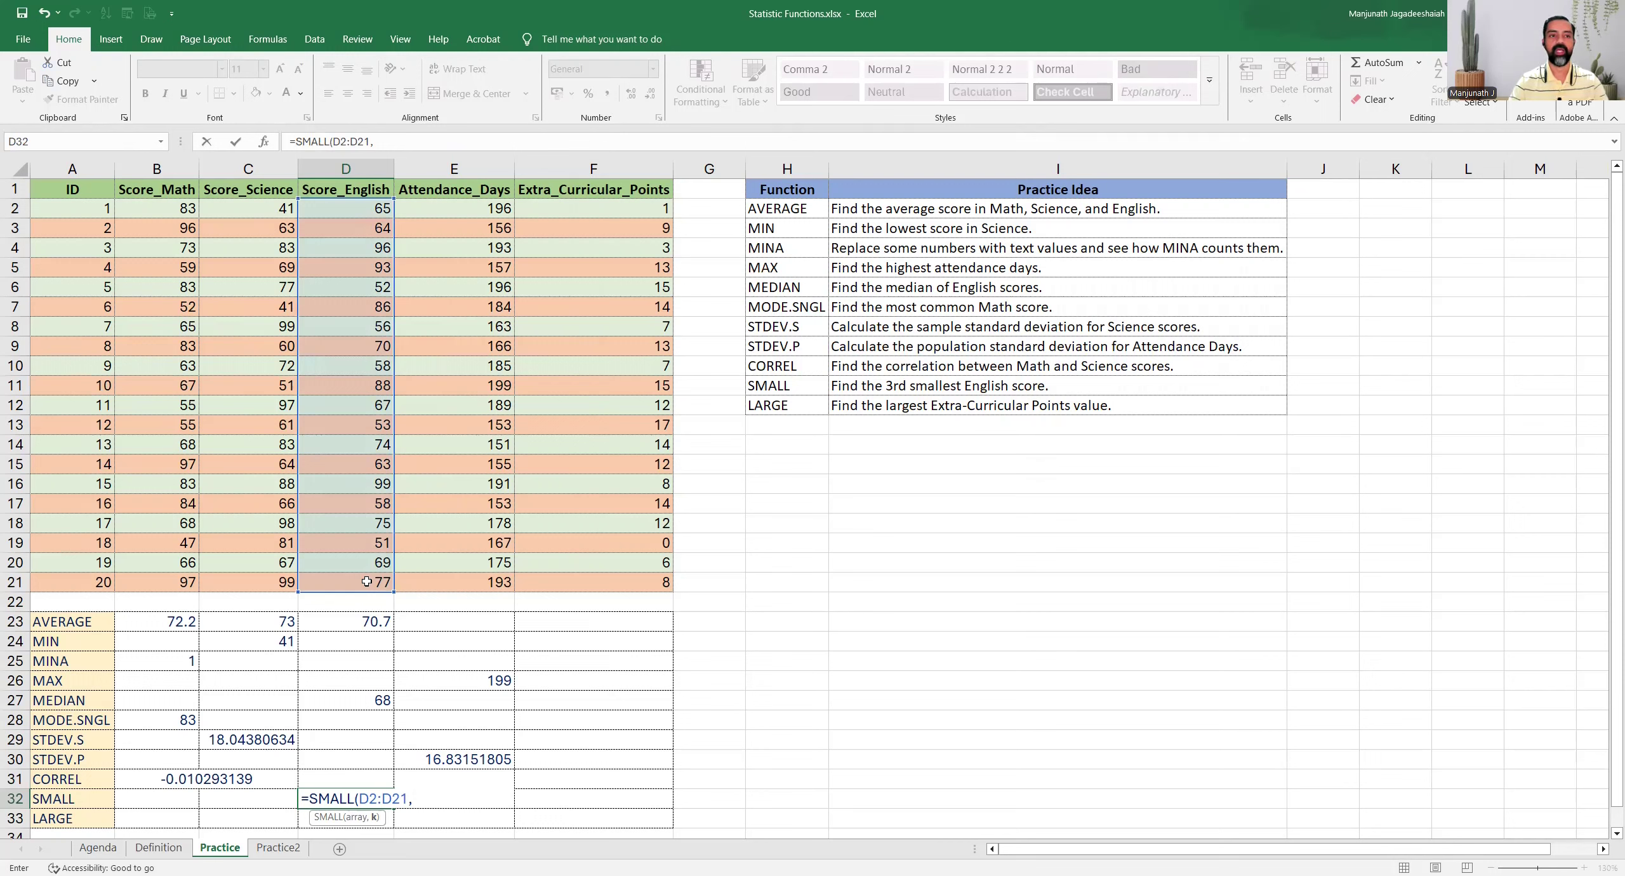
type("3")
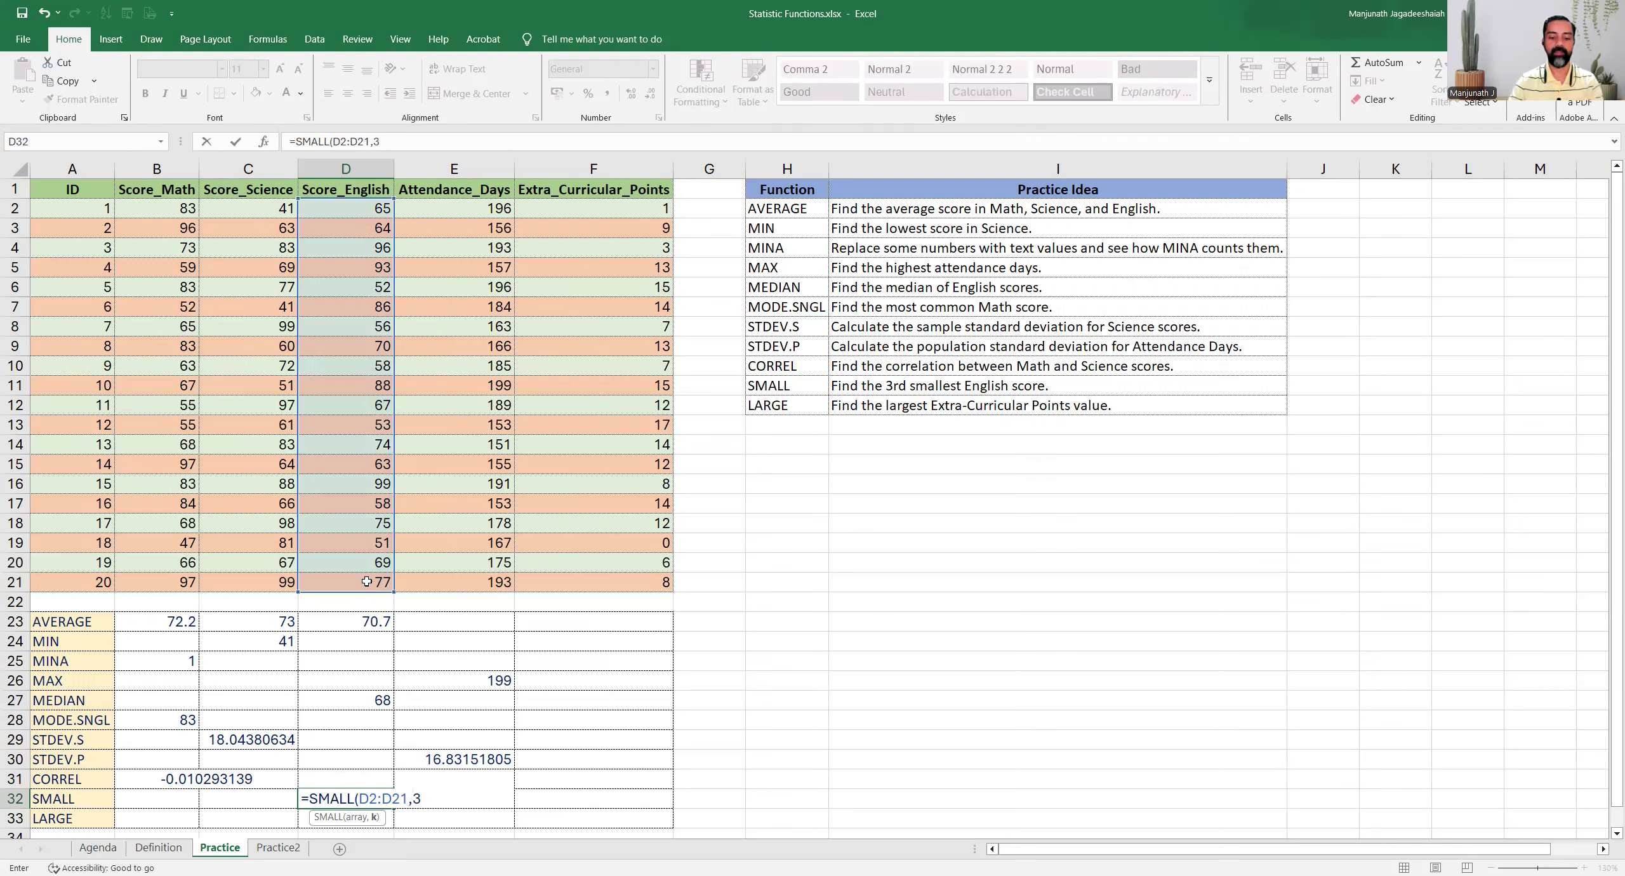
type(")")
key("Return")
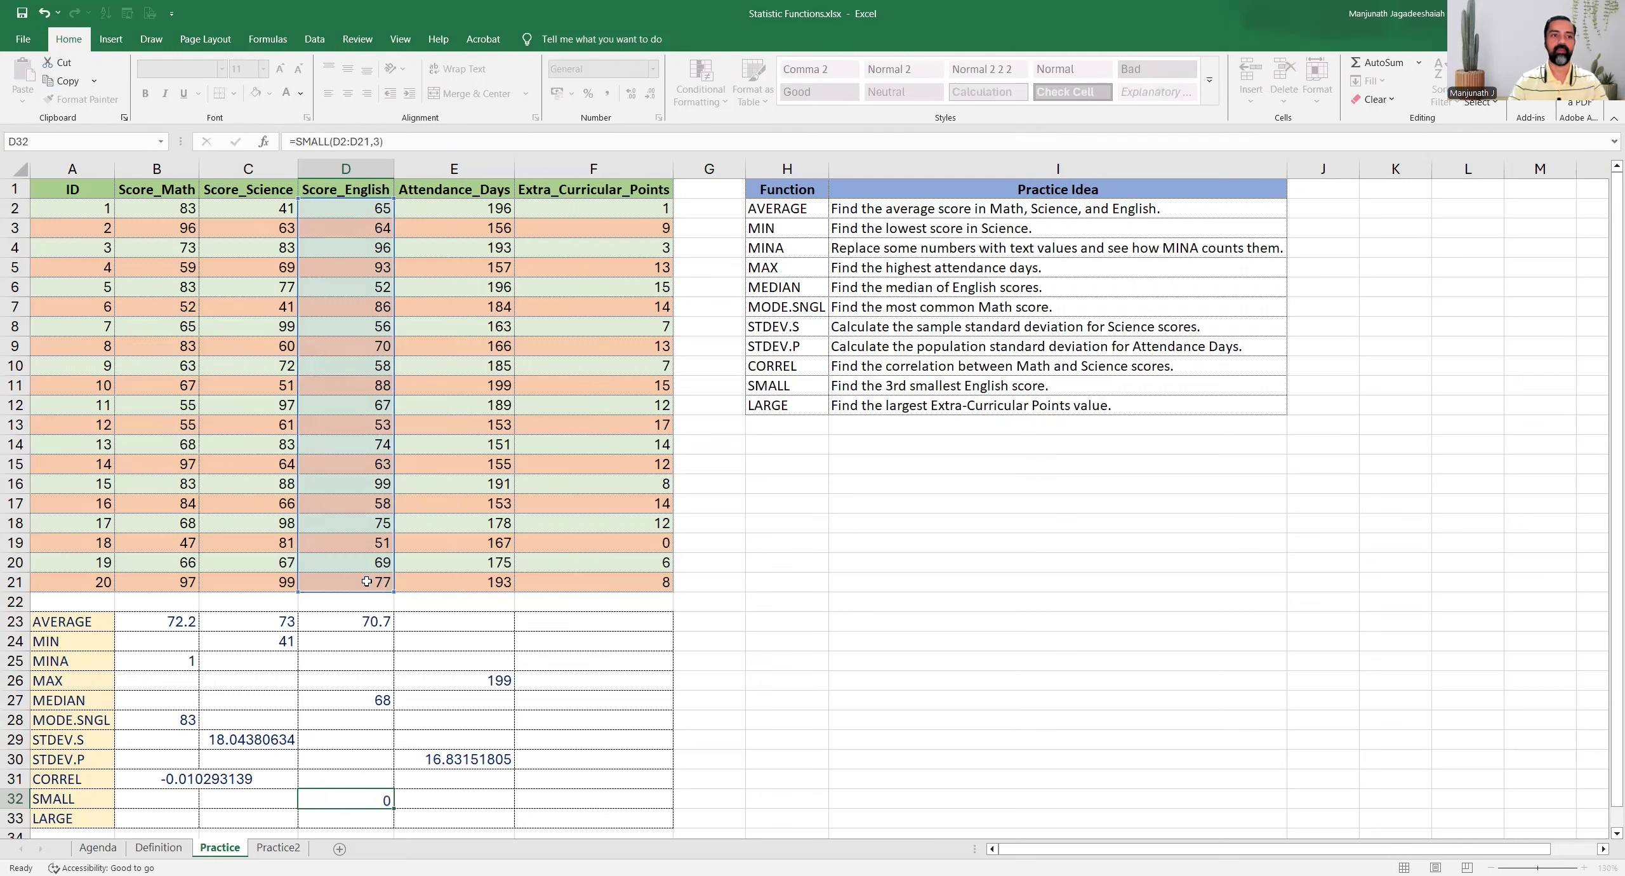
key("Up")
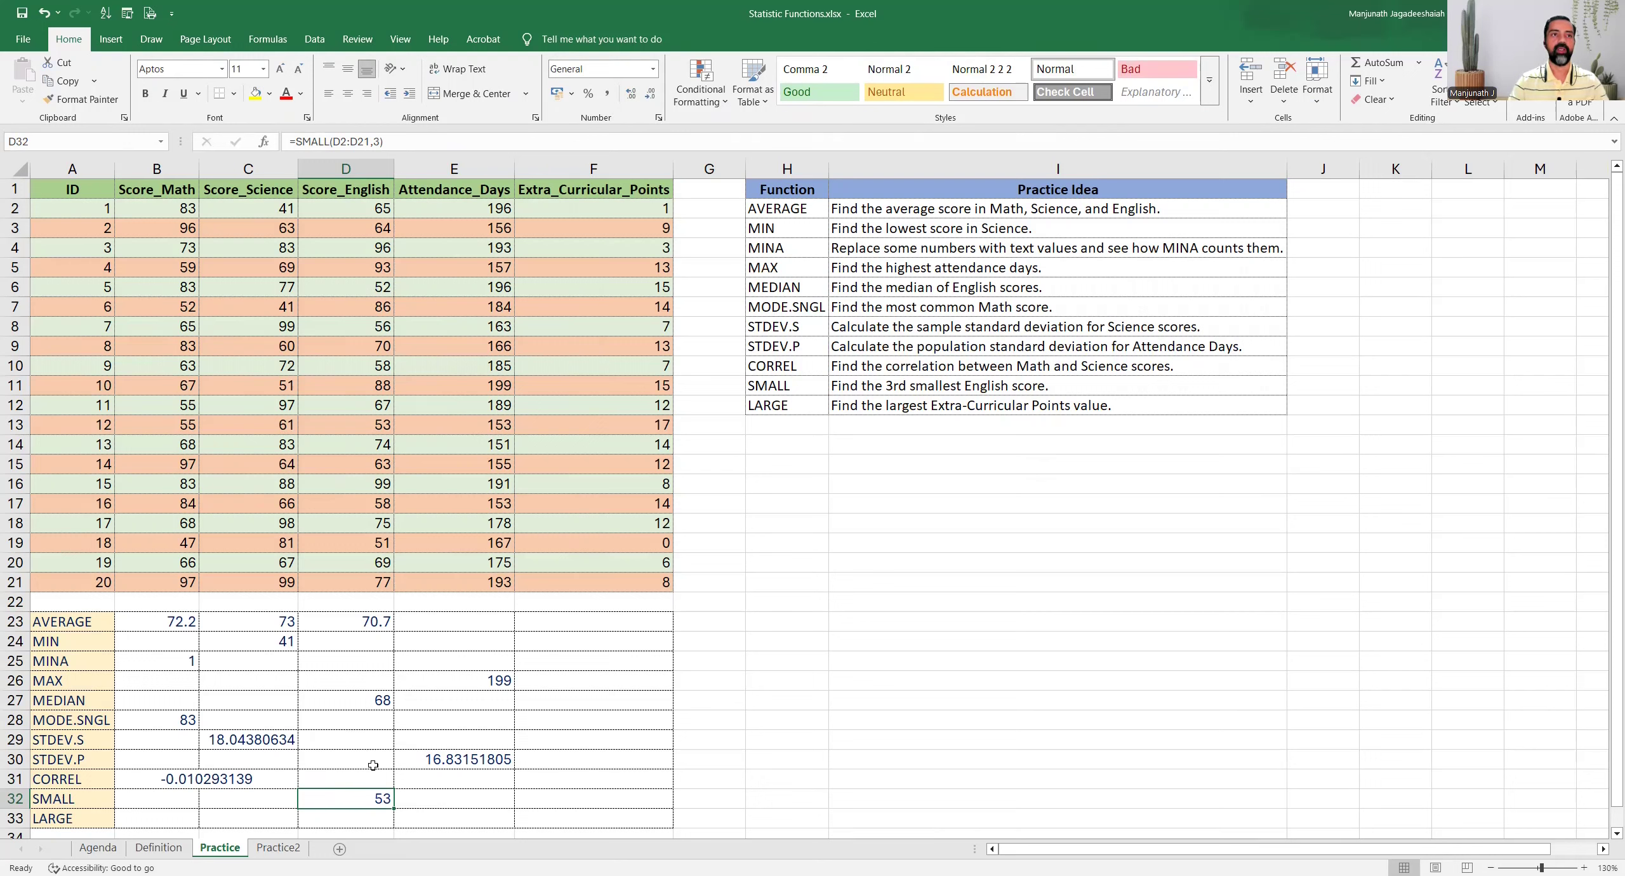
Sort the student data ascending by Score_English, check the three lowest scores against the SMALL formula in D32, and undo the sort
left_click(348, 288)
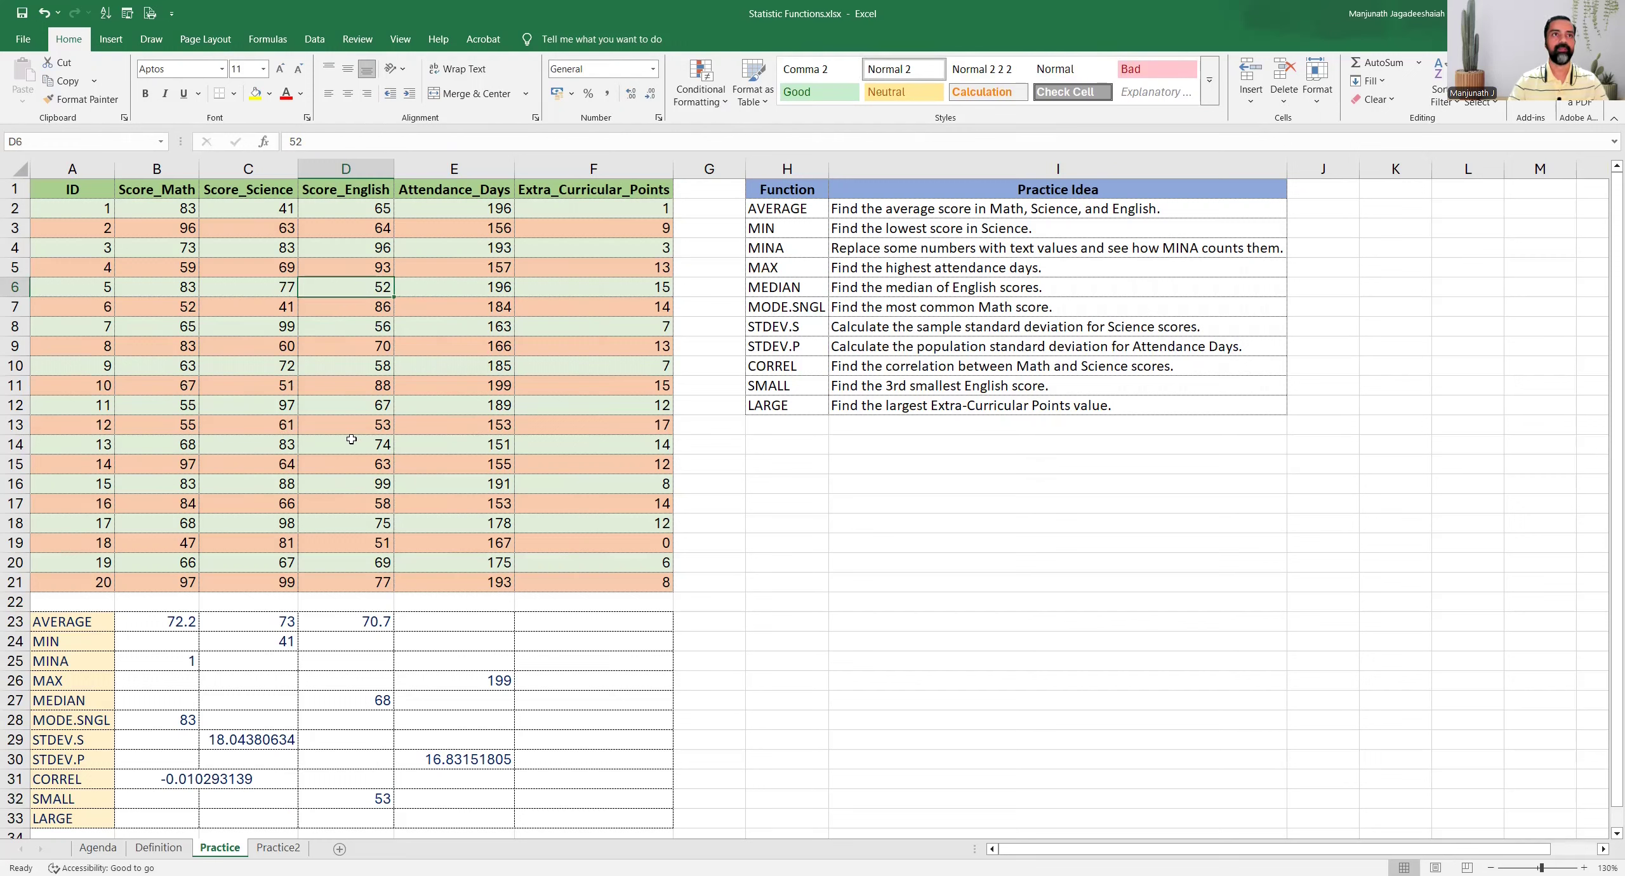
left_click(312, 41)
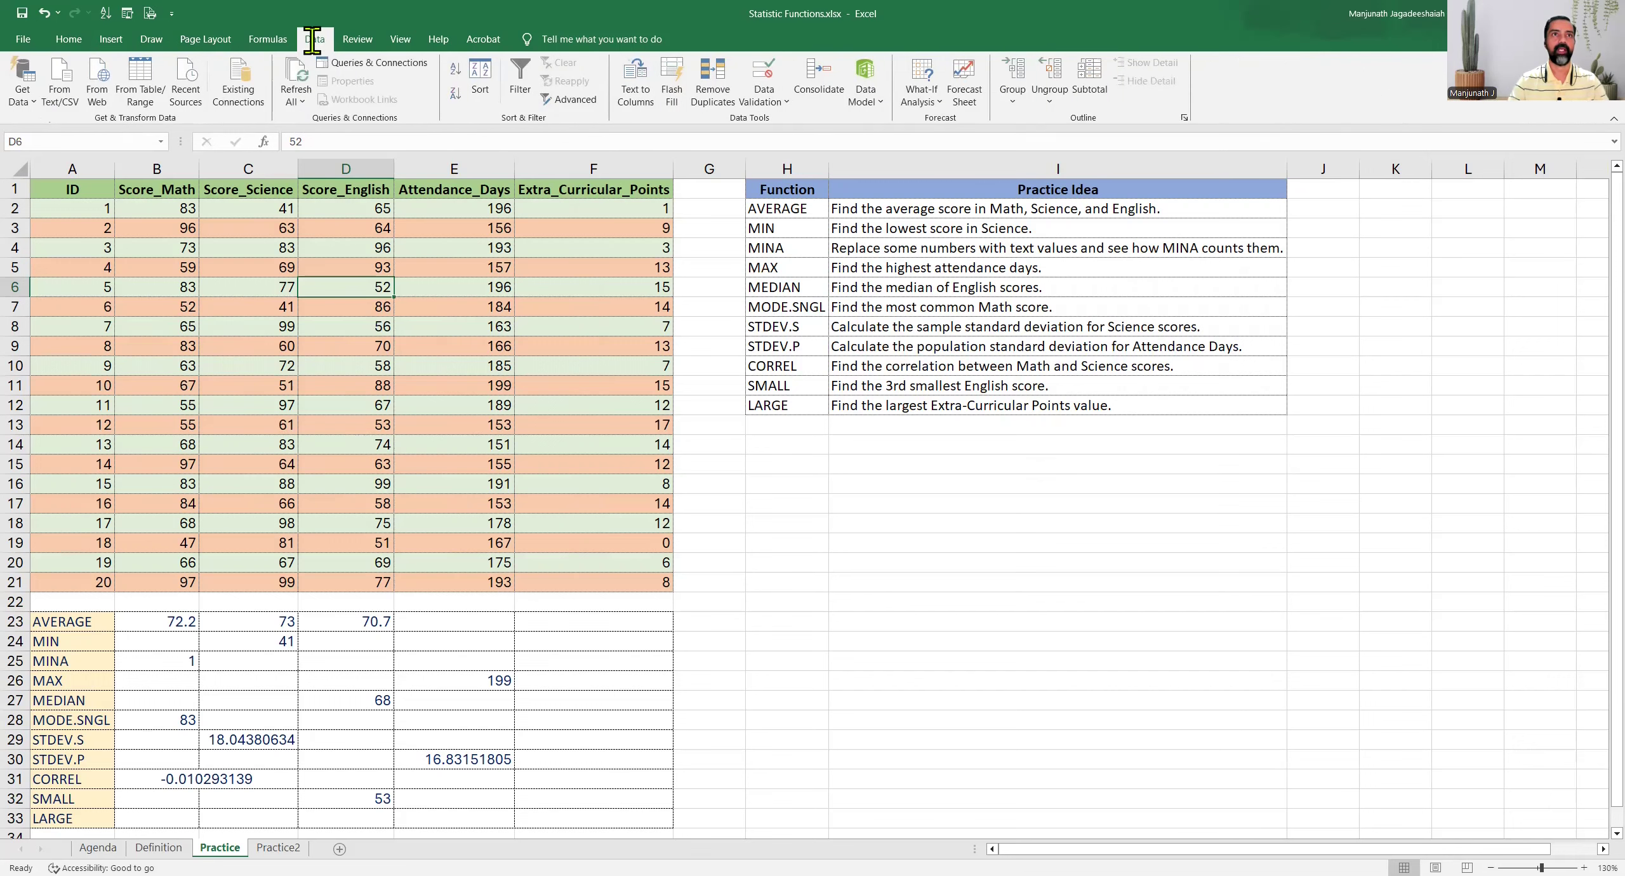
left_click(454, 68)
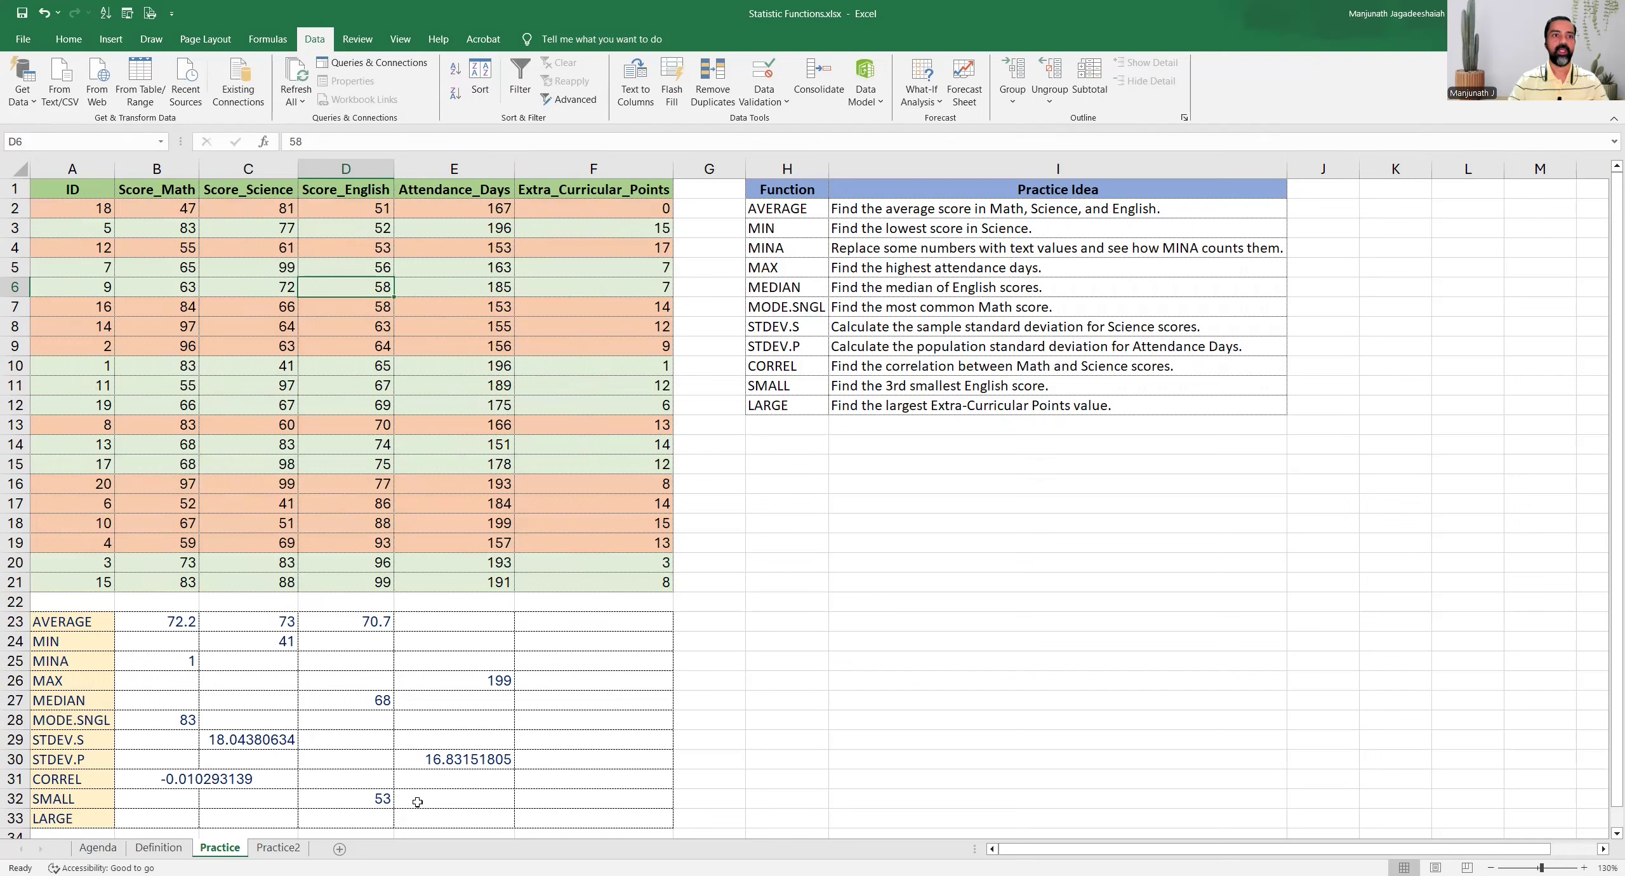
left_click(356, 800)
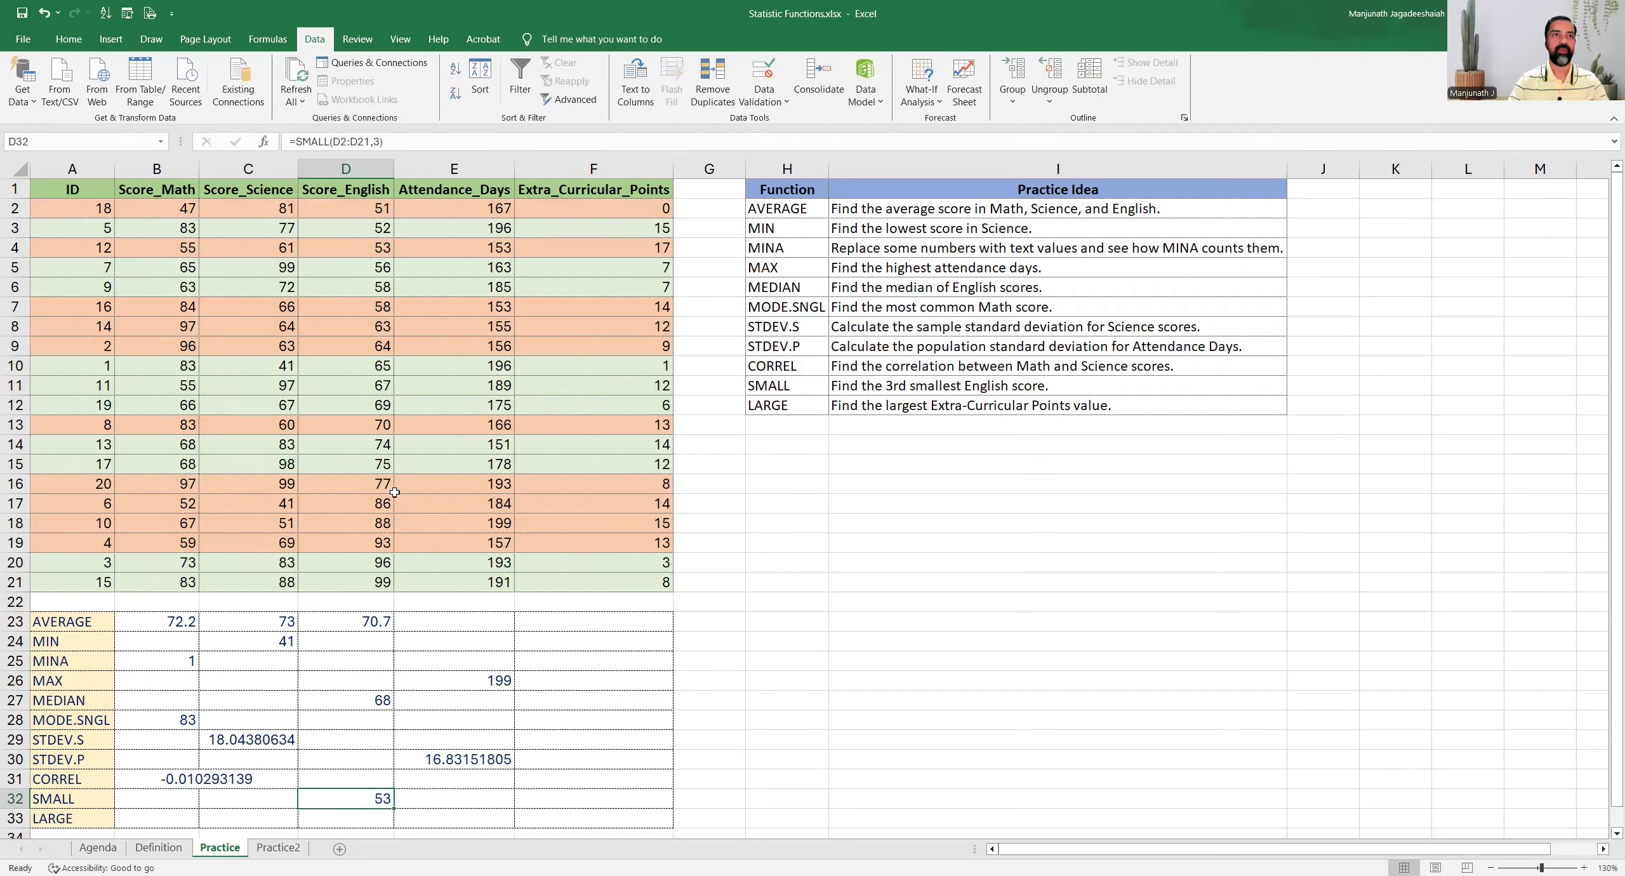
left_click(337, 211)
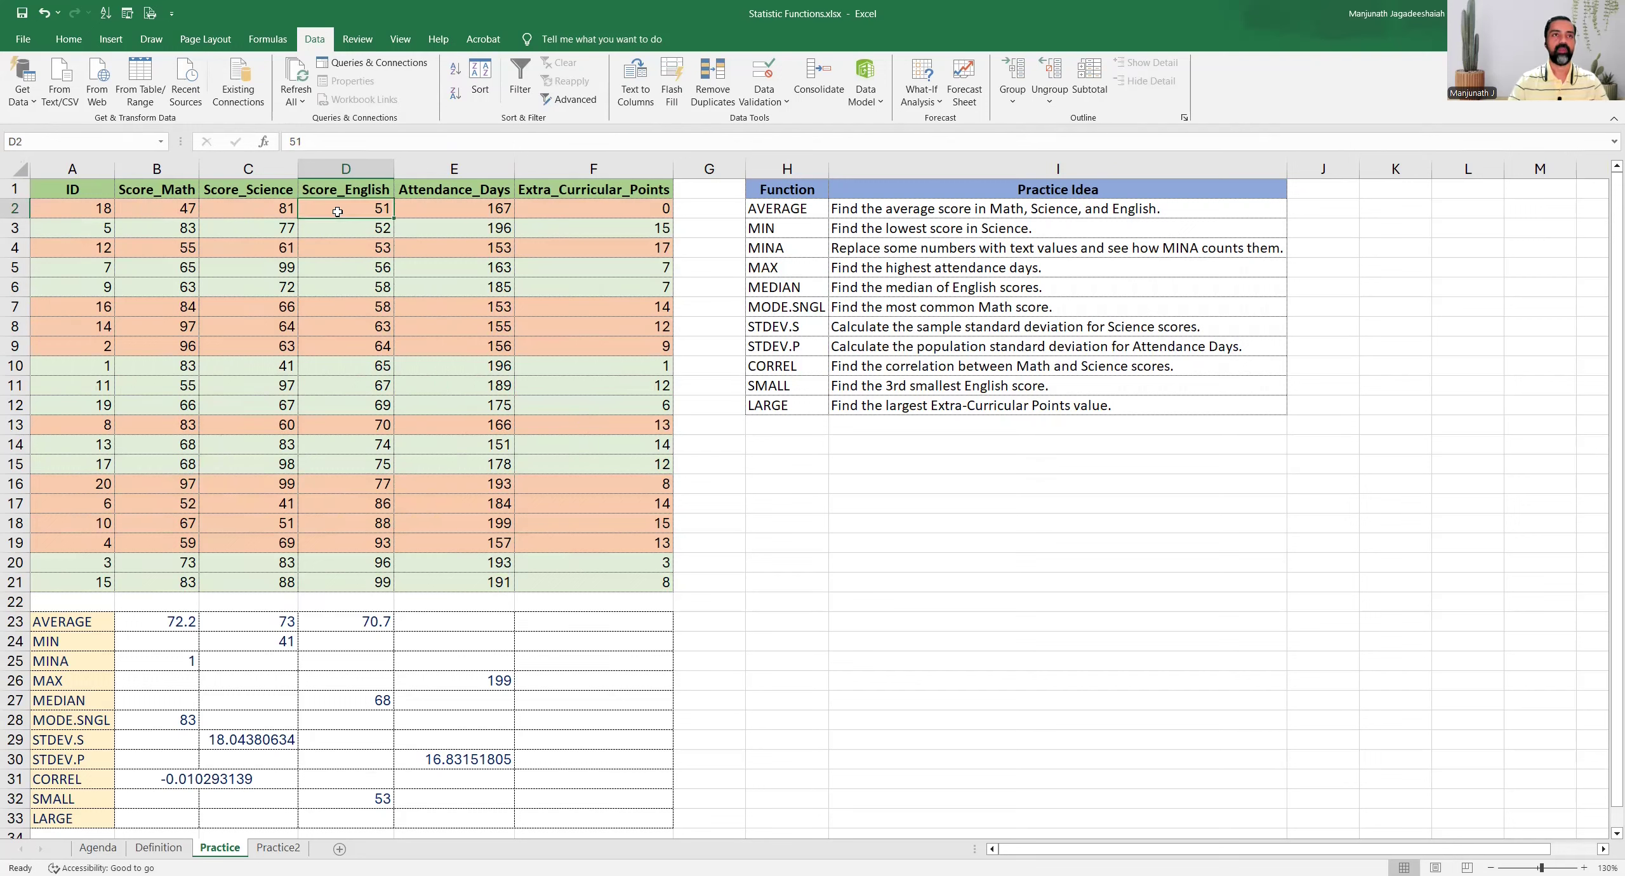
key("Down")
key("Down")
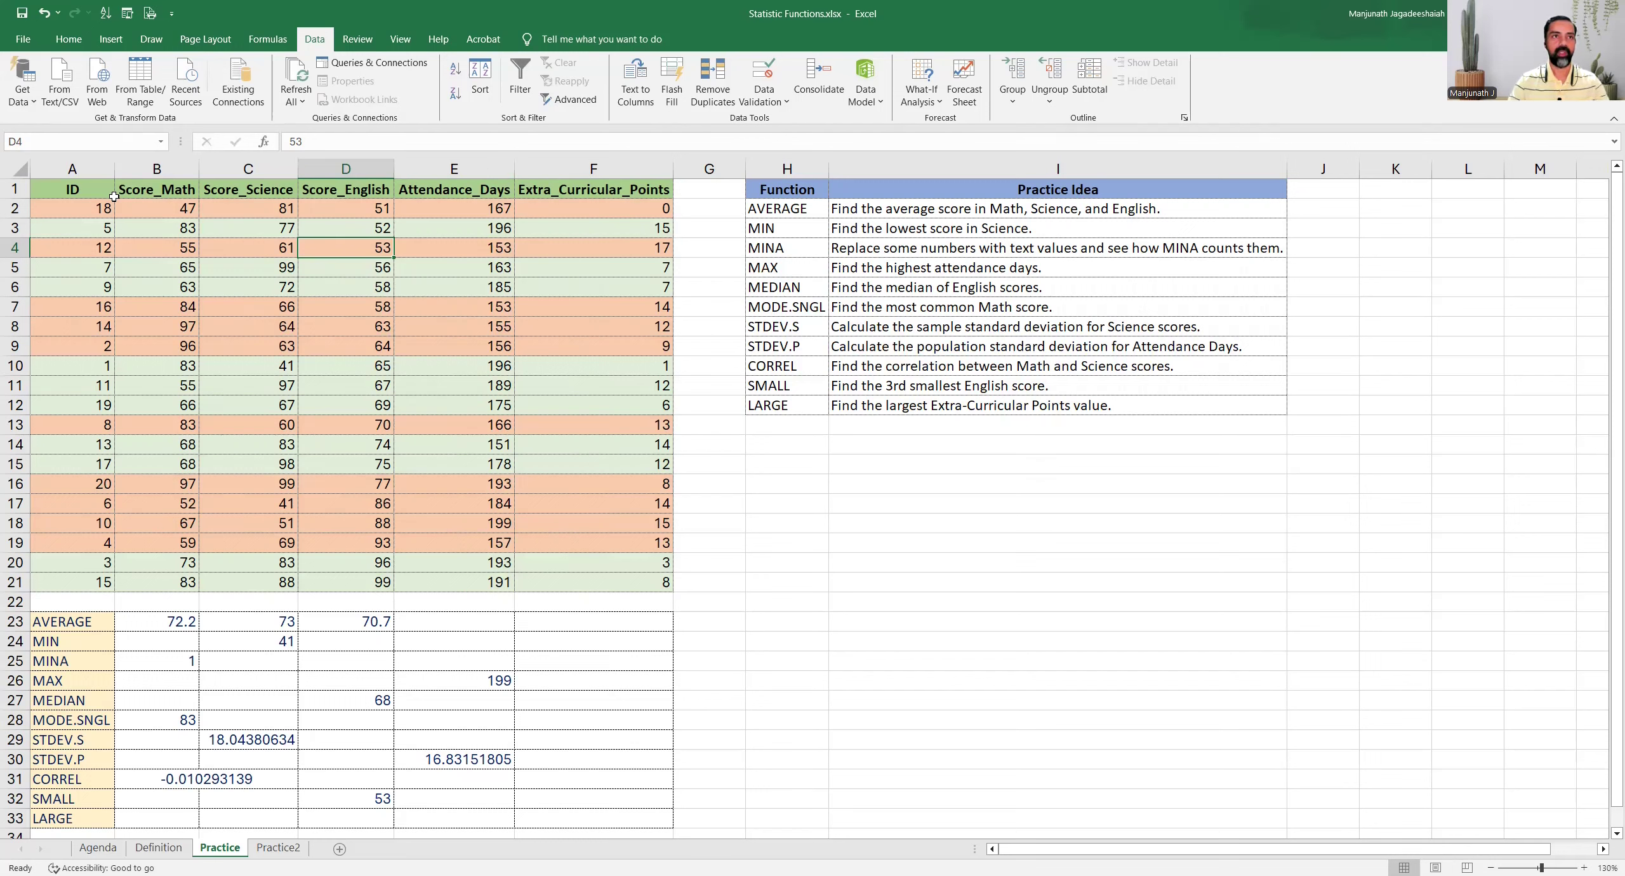
key("ctrl+z")
Read the LARGE task and review the Extra_Curricular_Points values in F2:F21
left_click(596, 819)
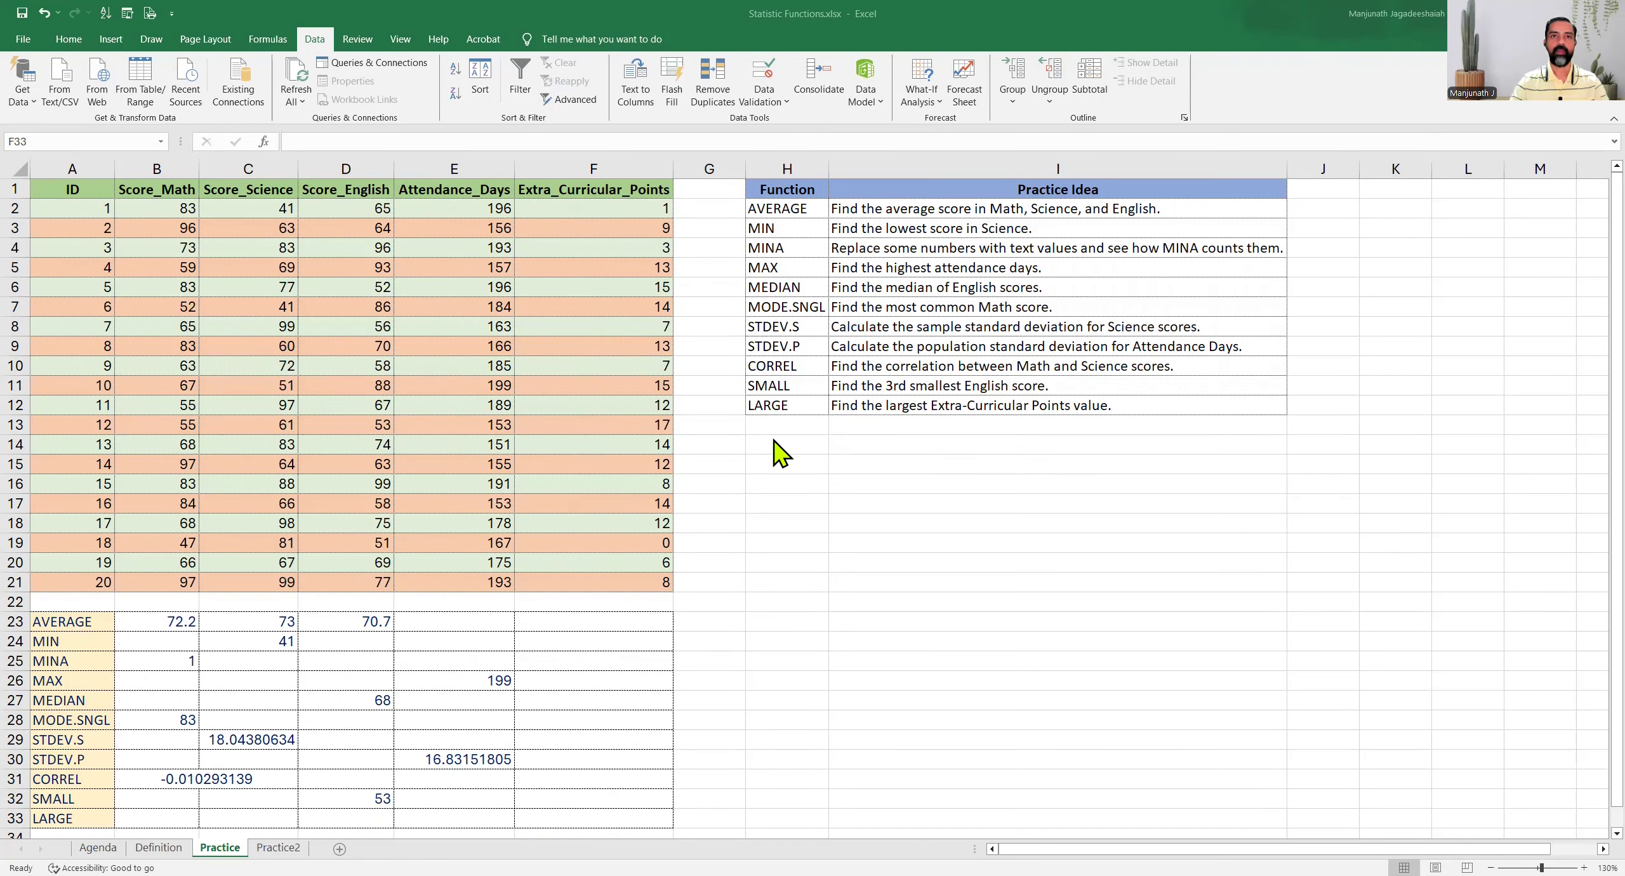
left_click_drag(778, 407, 895, 404)
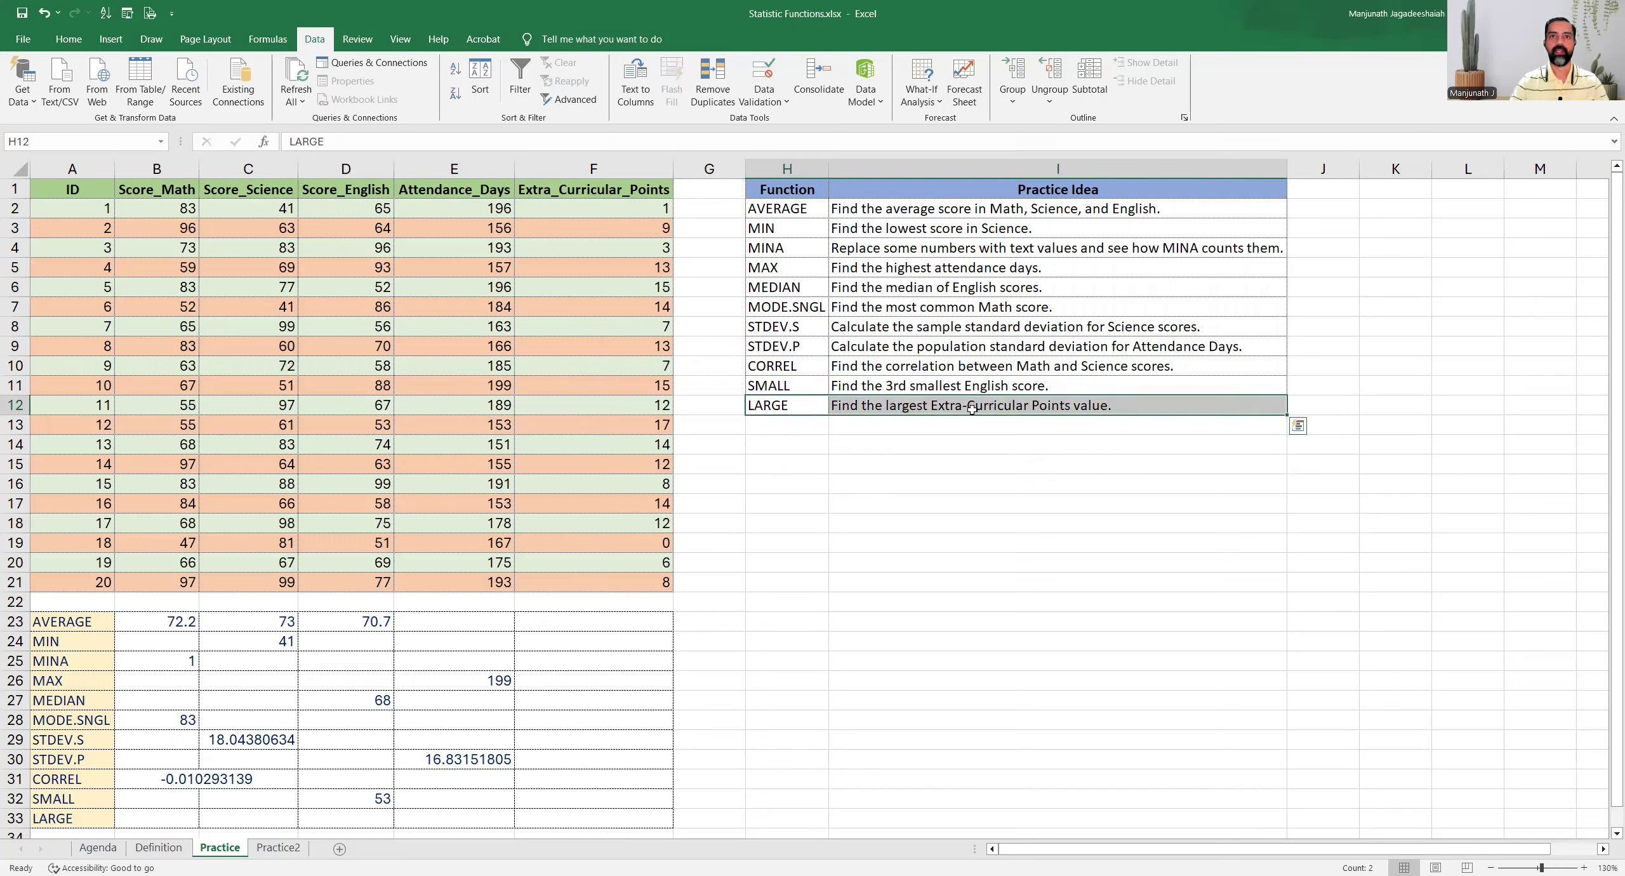
left_click(566, 225)
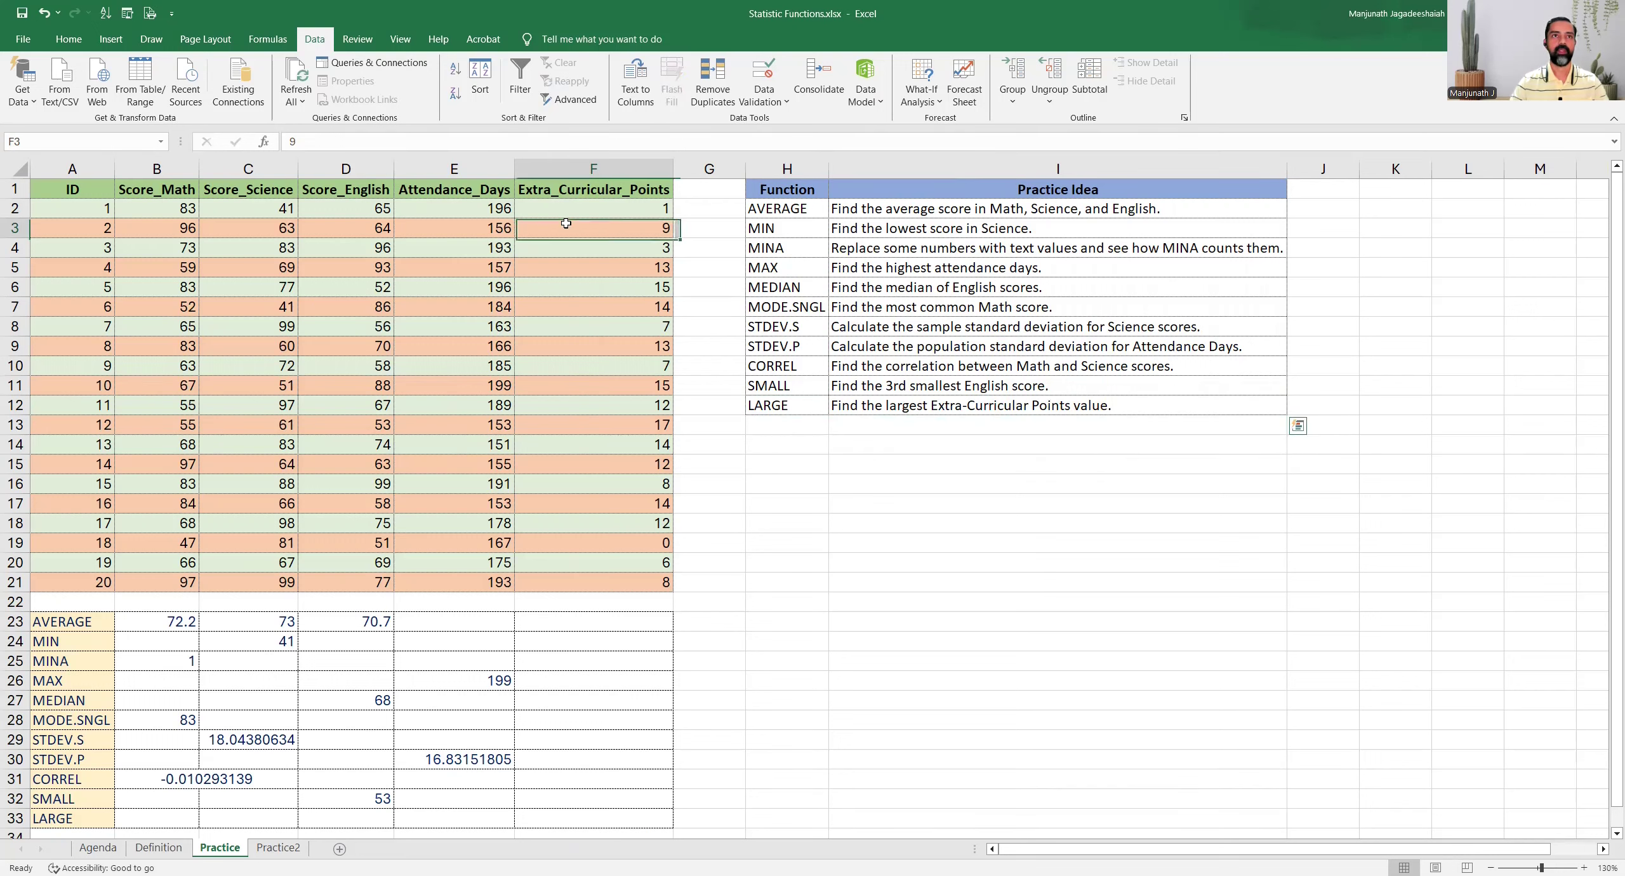
left_click_drag(561, 210, 591, 562)
Enter =LARGE(F2:F21, 1) in cell F33 for the largest Extra-Curricular Points value and check it against the data column
left_click(608, 819)
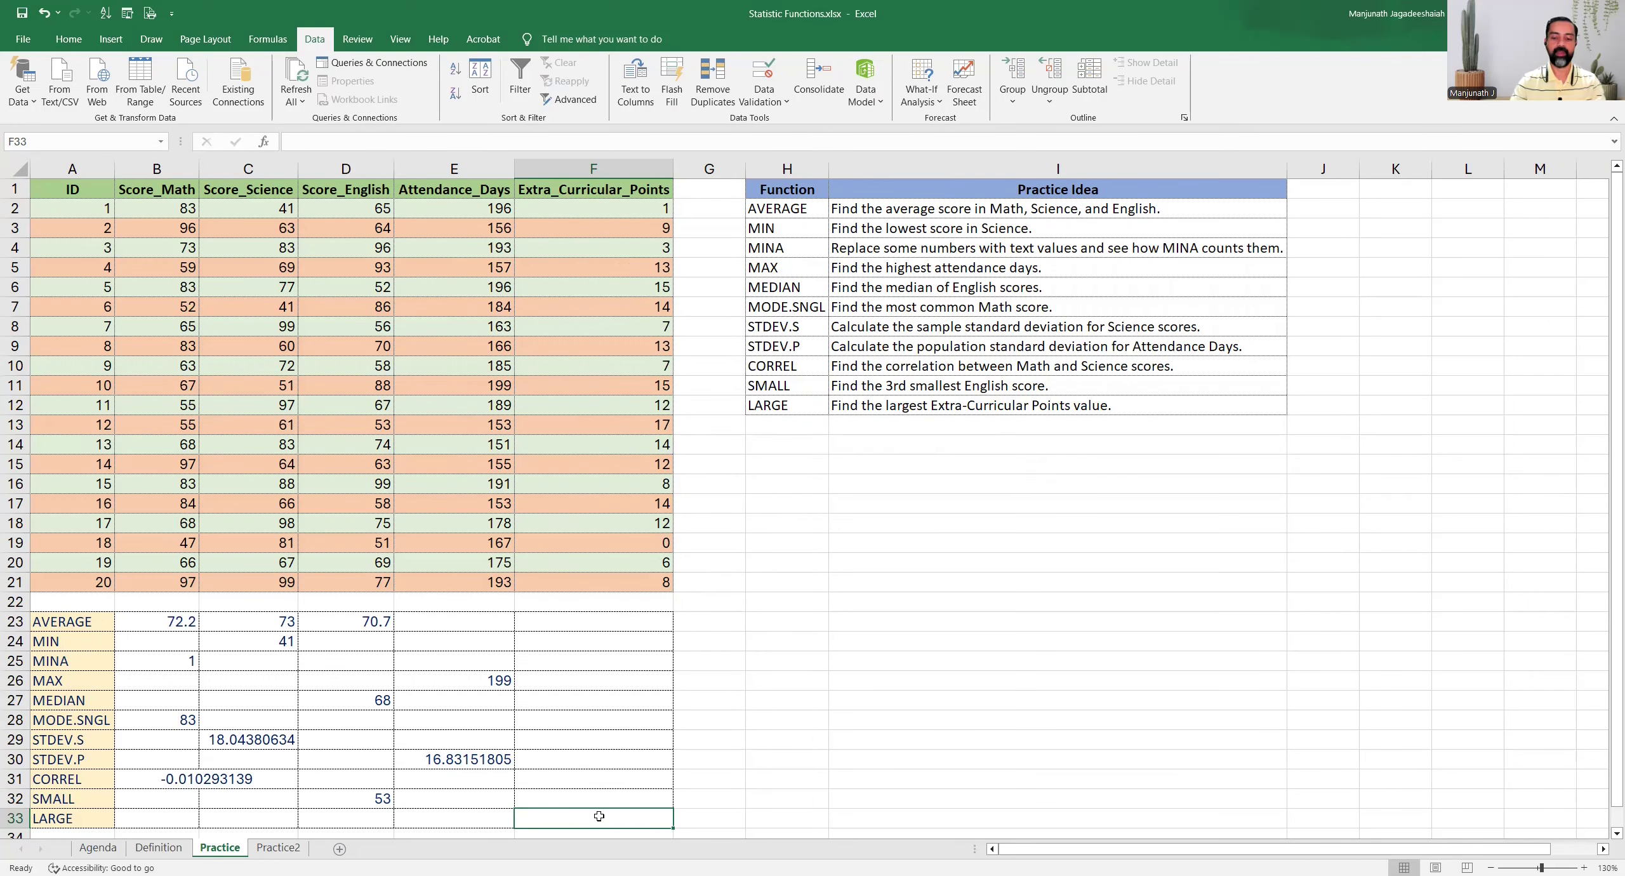
type("=")
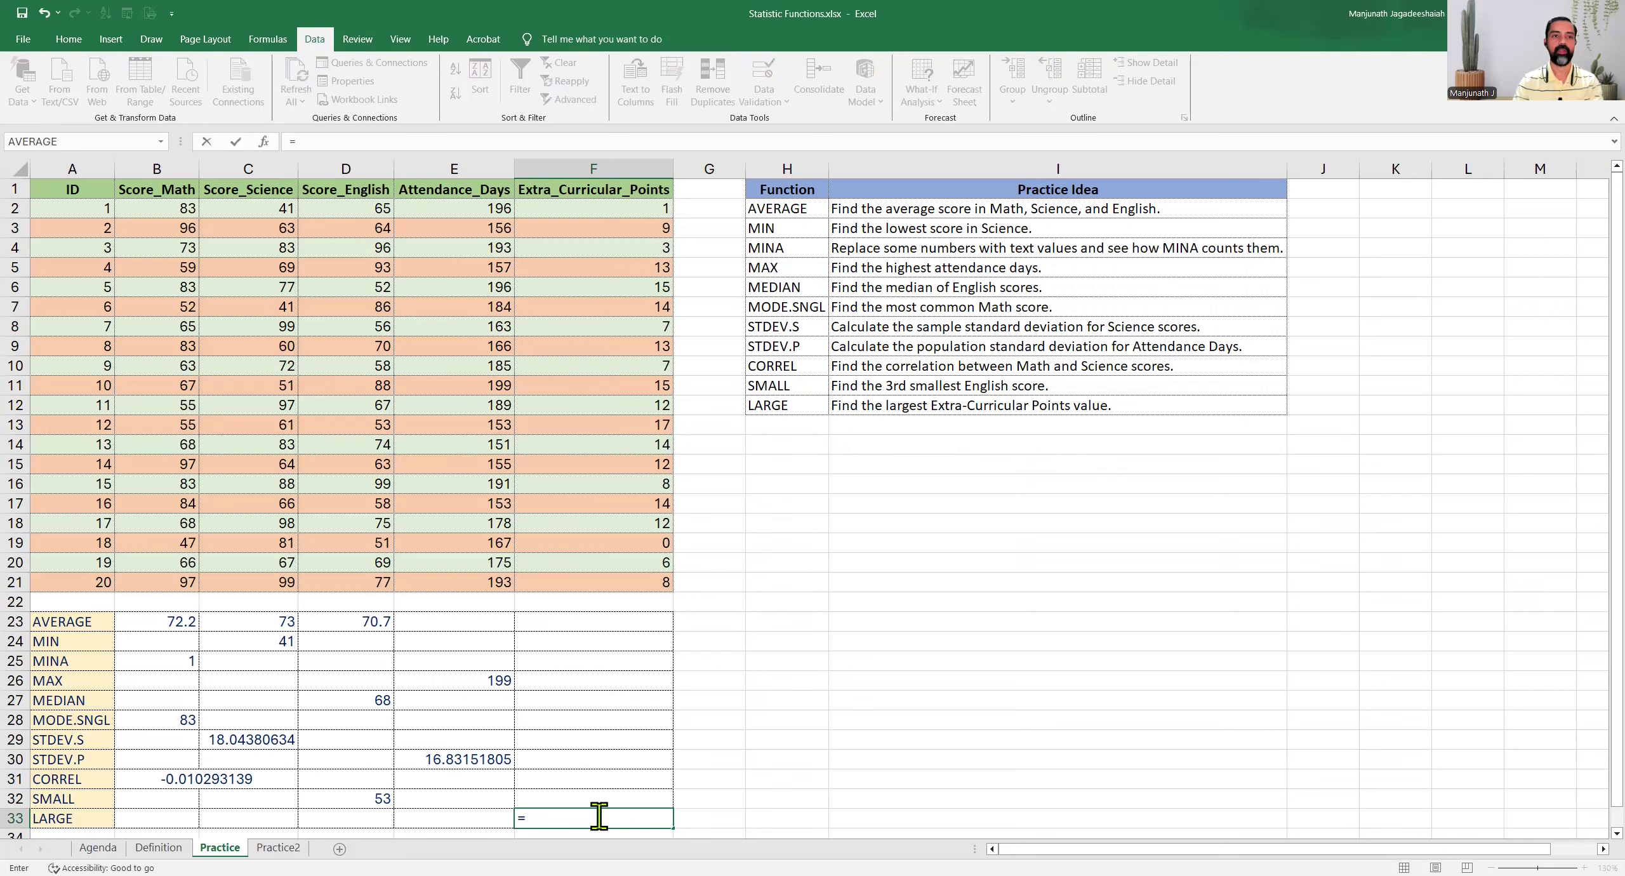
type("LARGE(")
left_click(582, 207)
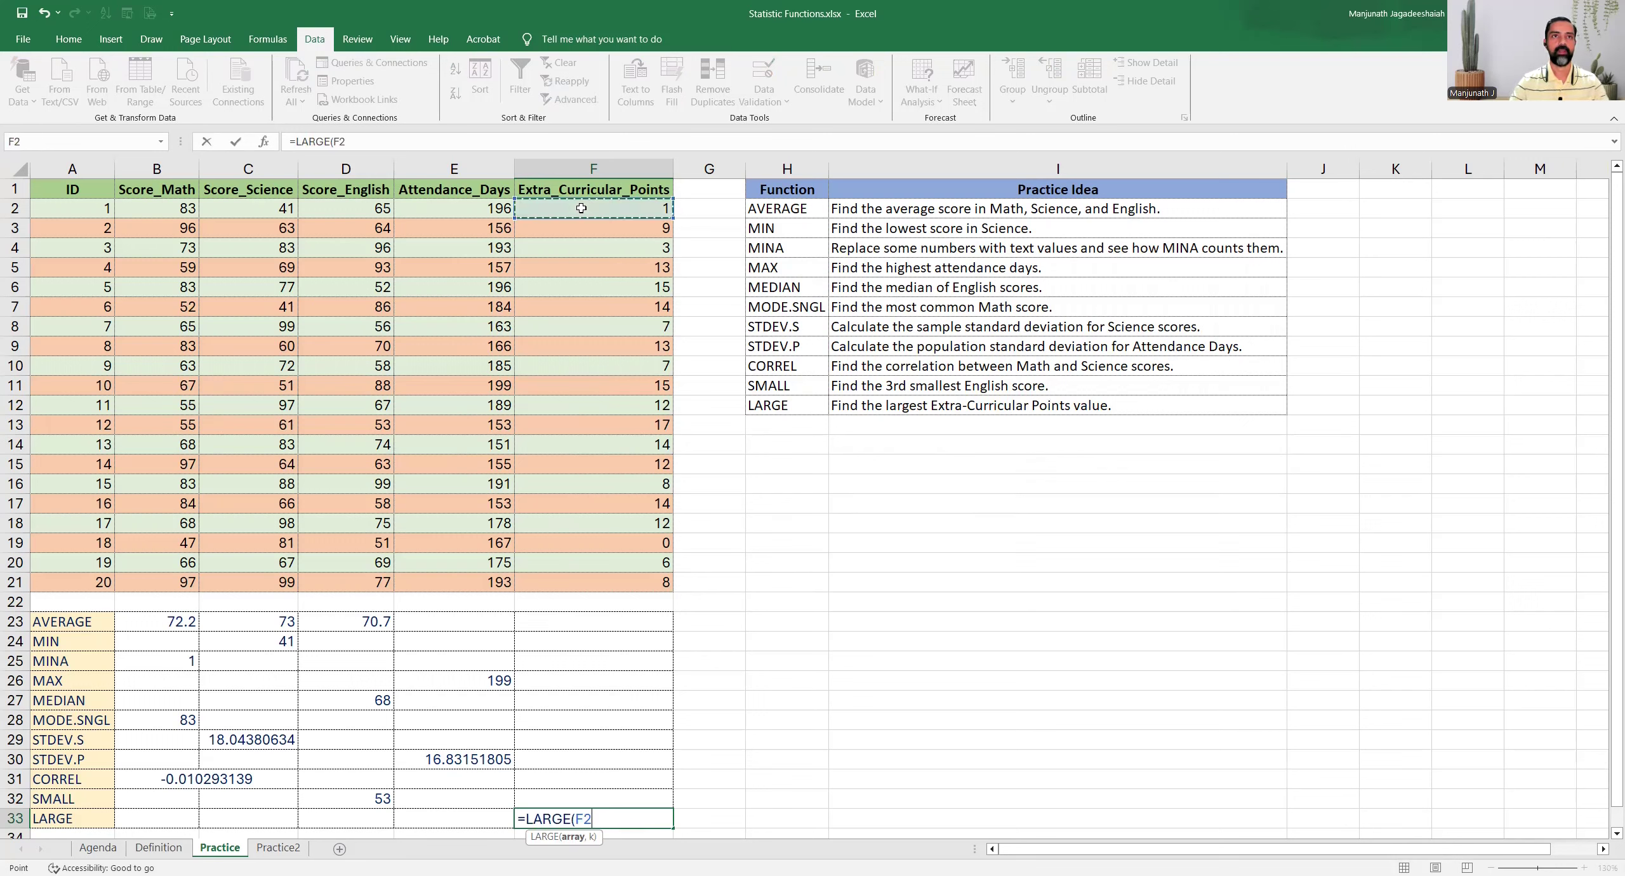
left_click(576, 584, "shift")
type(",")
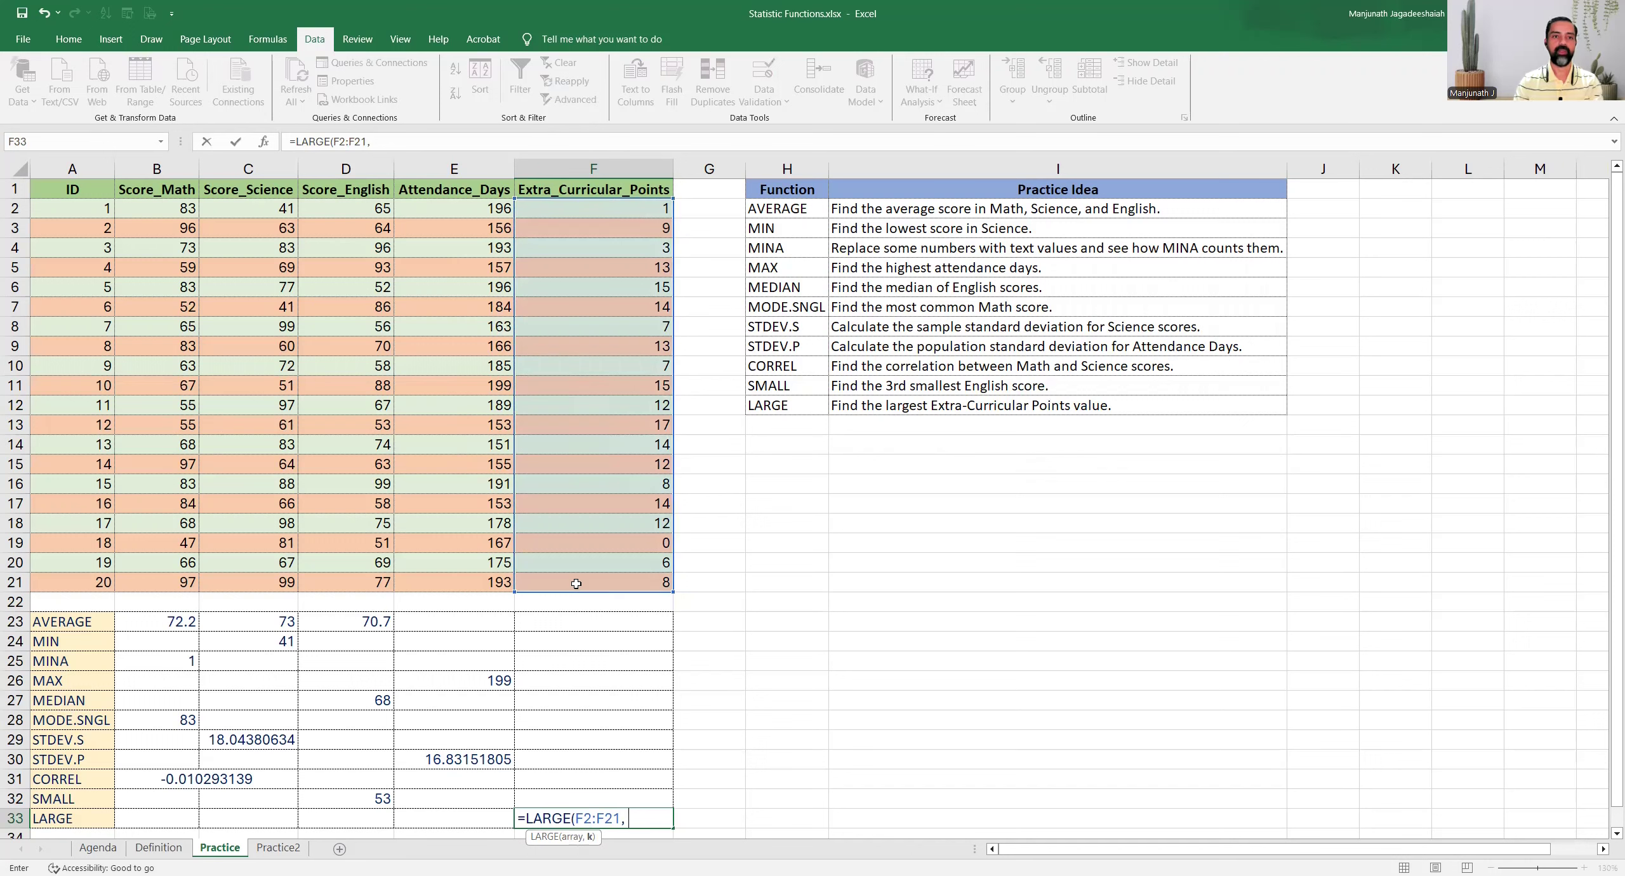
type(" 1")
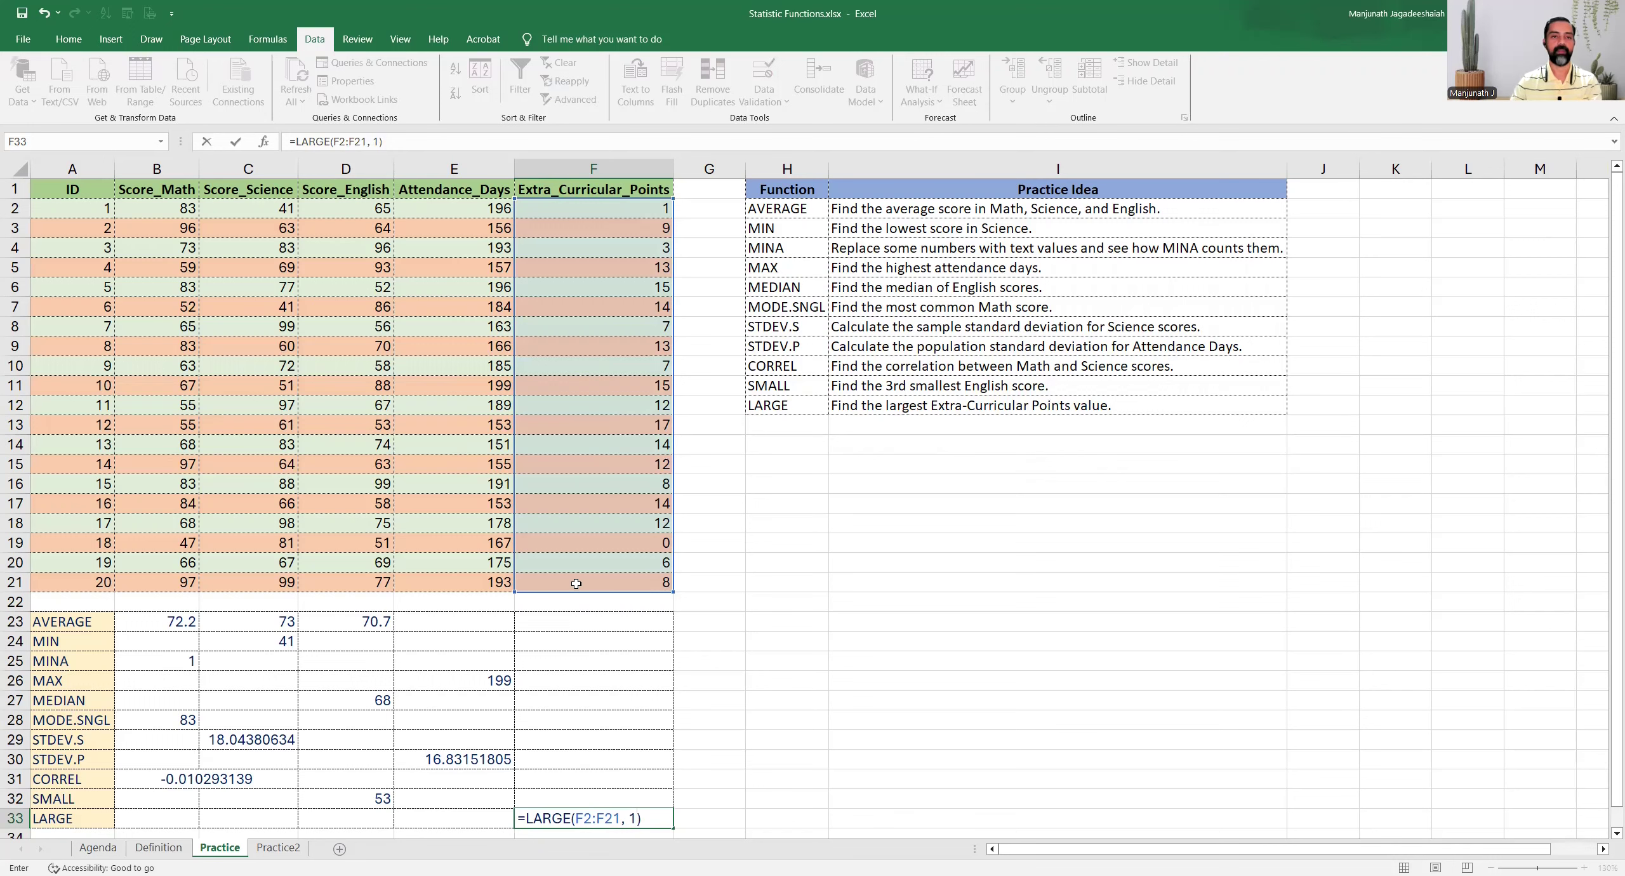
key("Return")
left_click(618, 411)
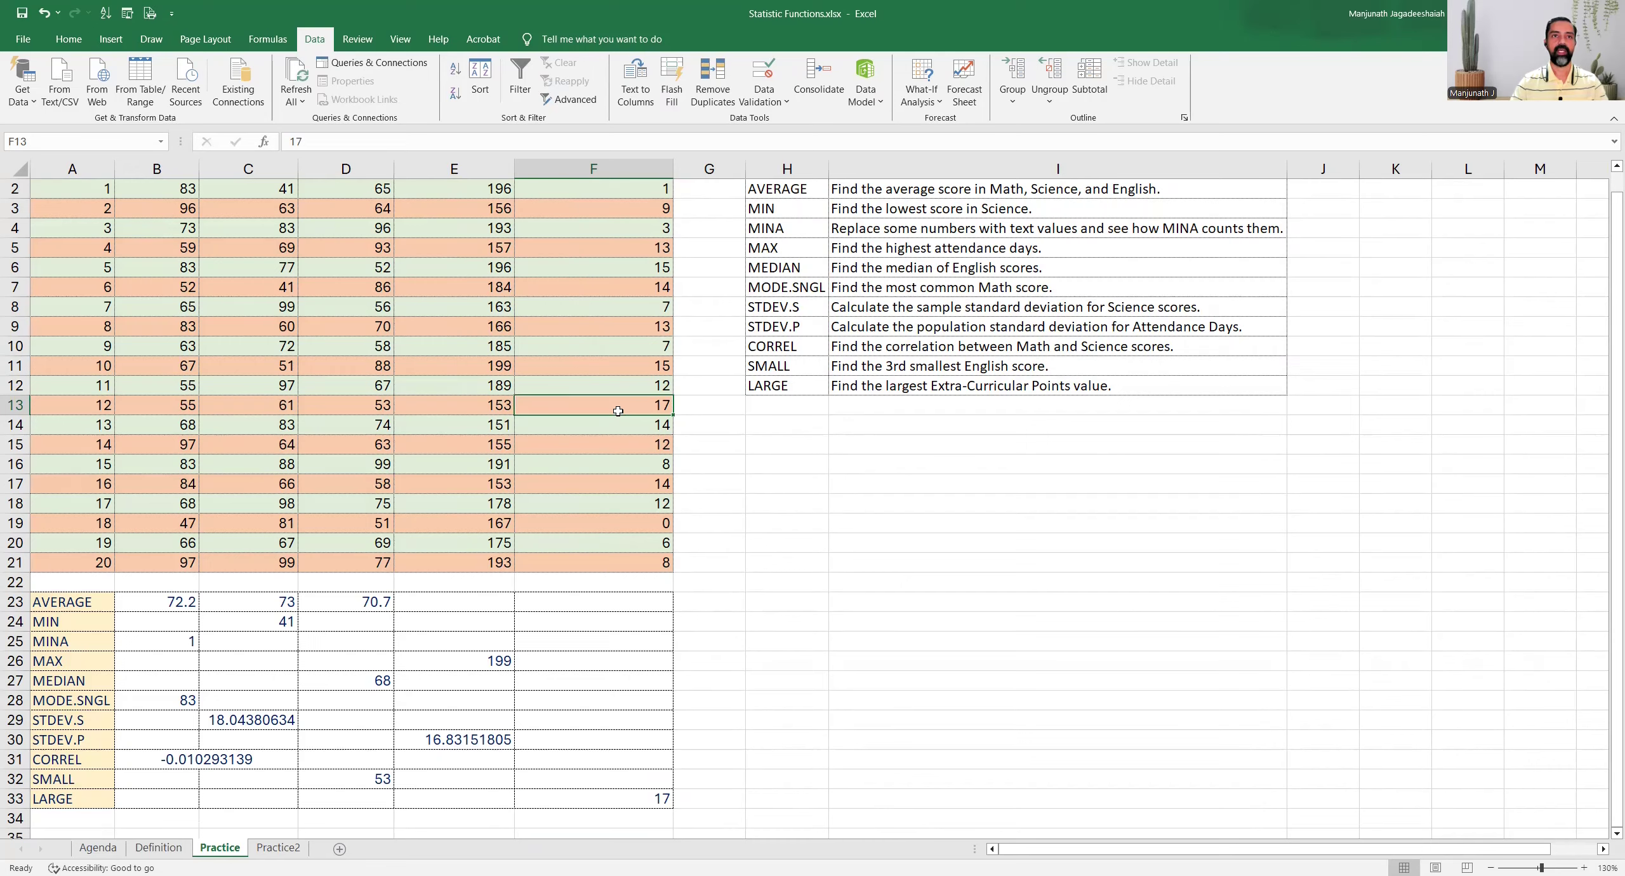
scroll(571, 205, "up", 1)
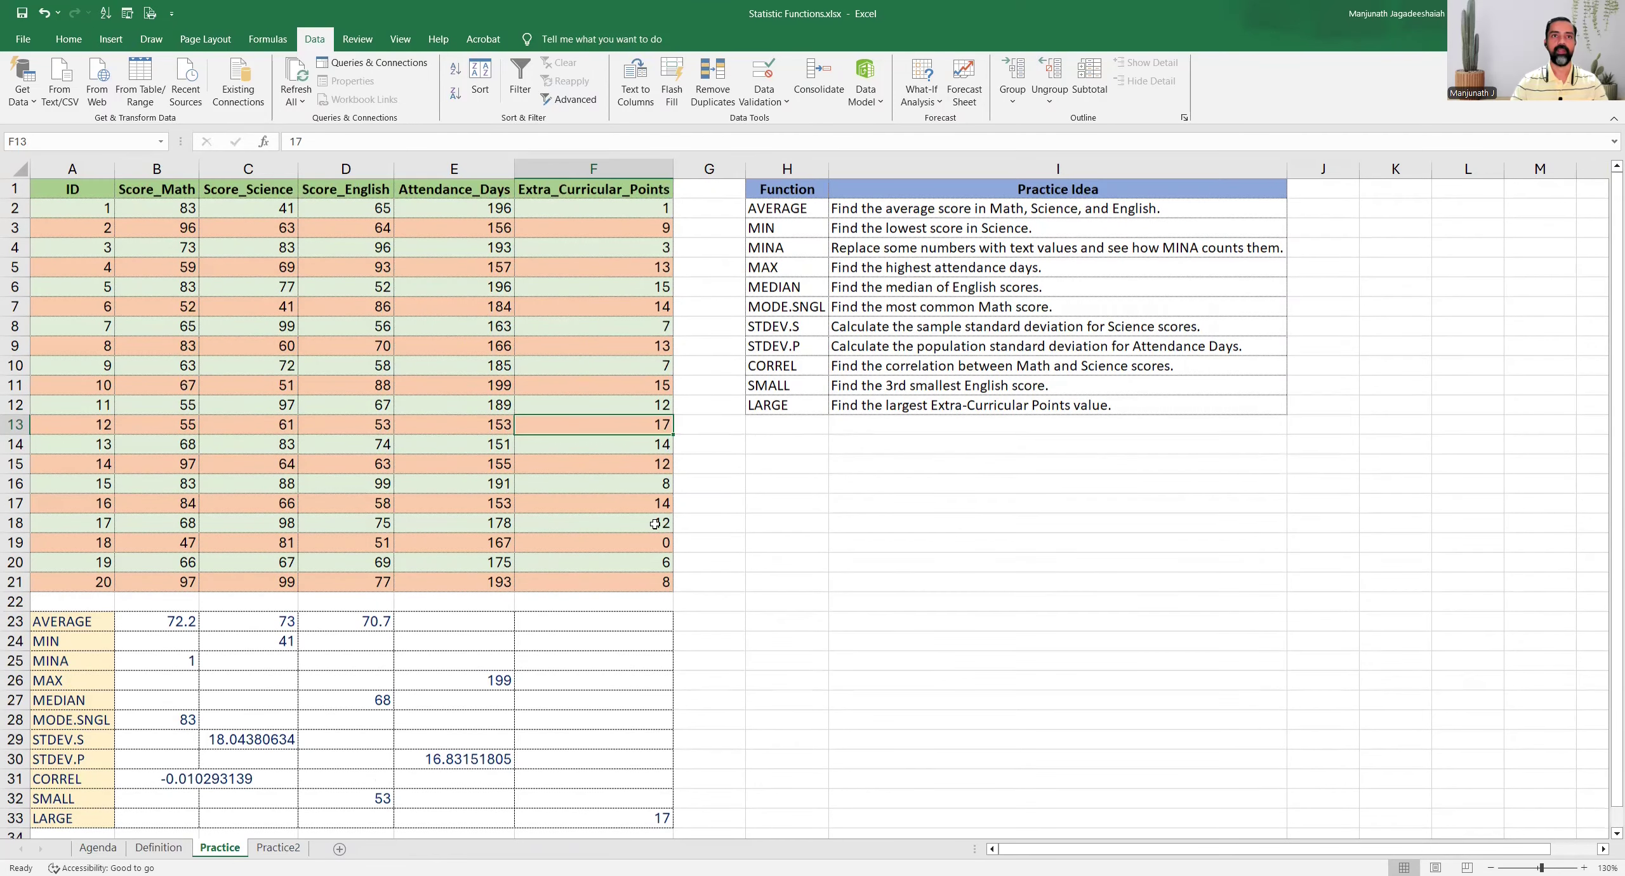
key("alt+Tab")
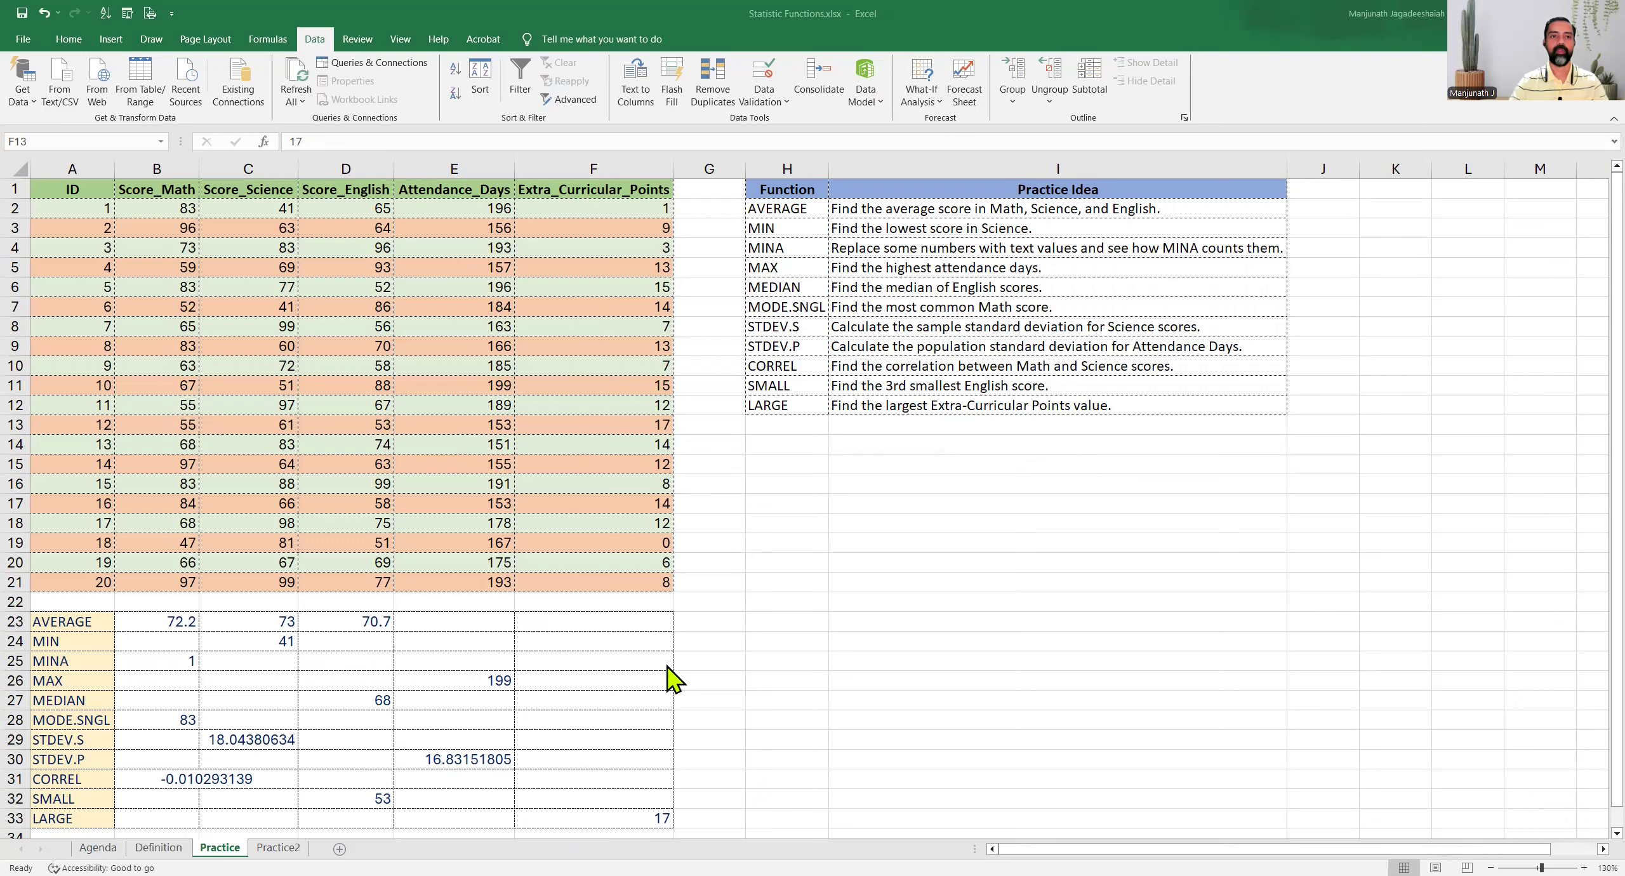
Open the Practice2 sheet and review its student table and the SMALL (English) and LARGE (Extra_Curricular_Points) labels
left_click_drag(96, 798, 95, 819)
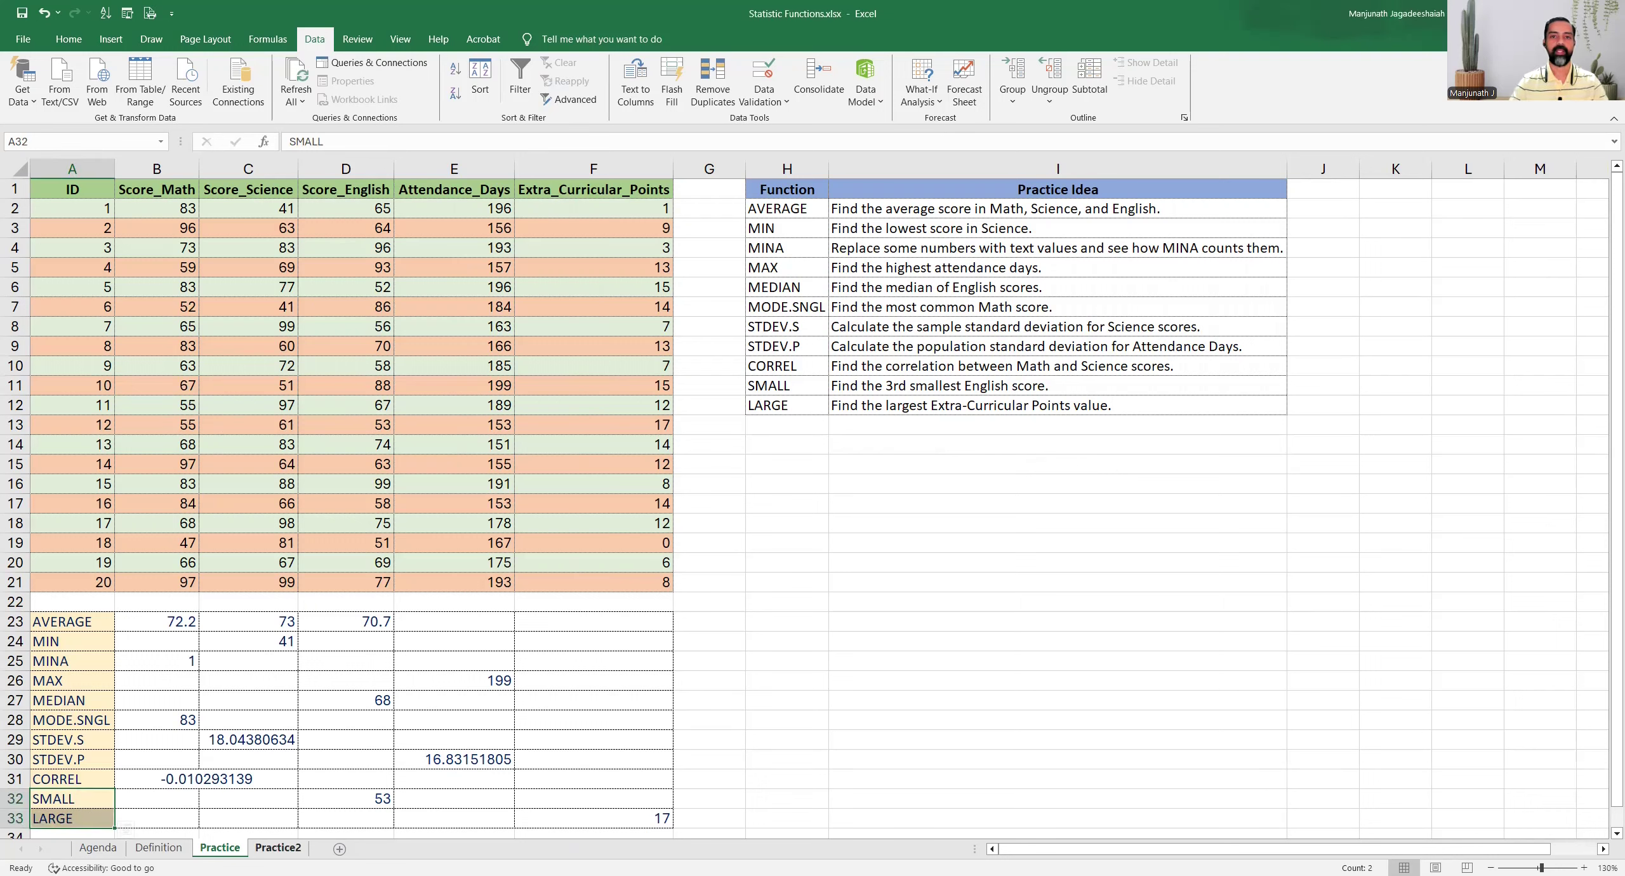
left_click(278, 849)
left_click_drag(66, 193, 256, 690)
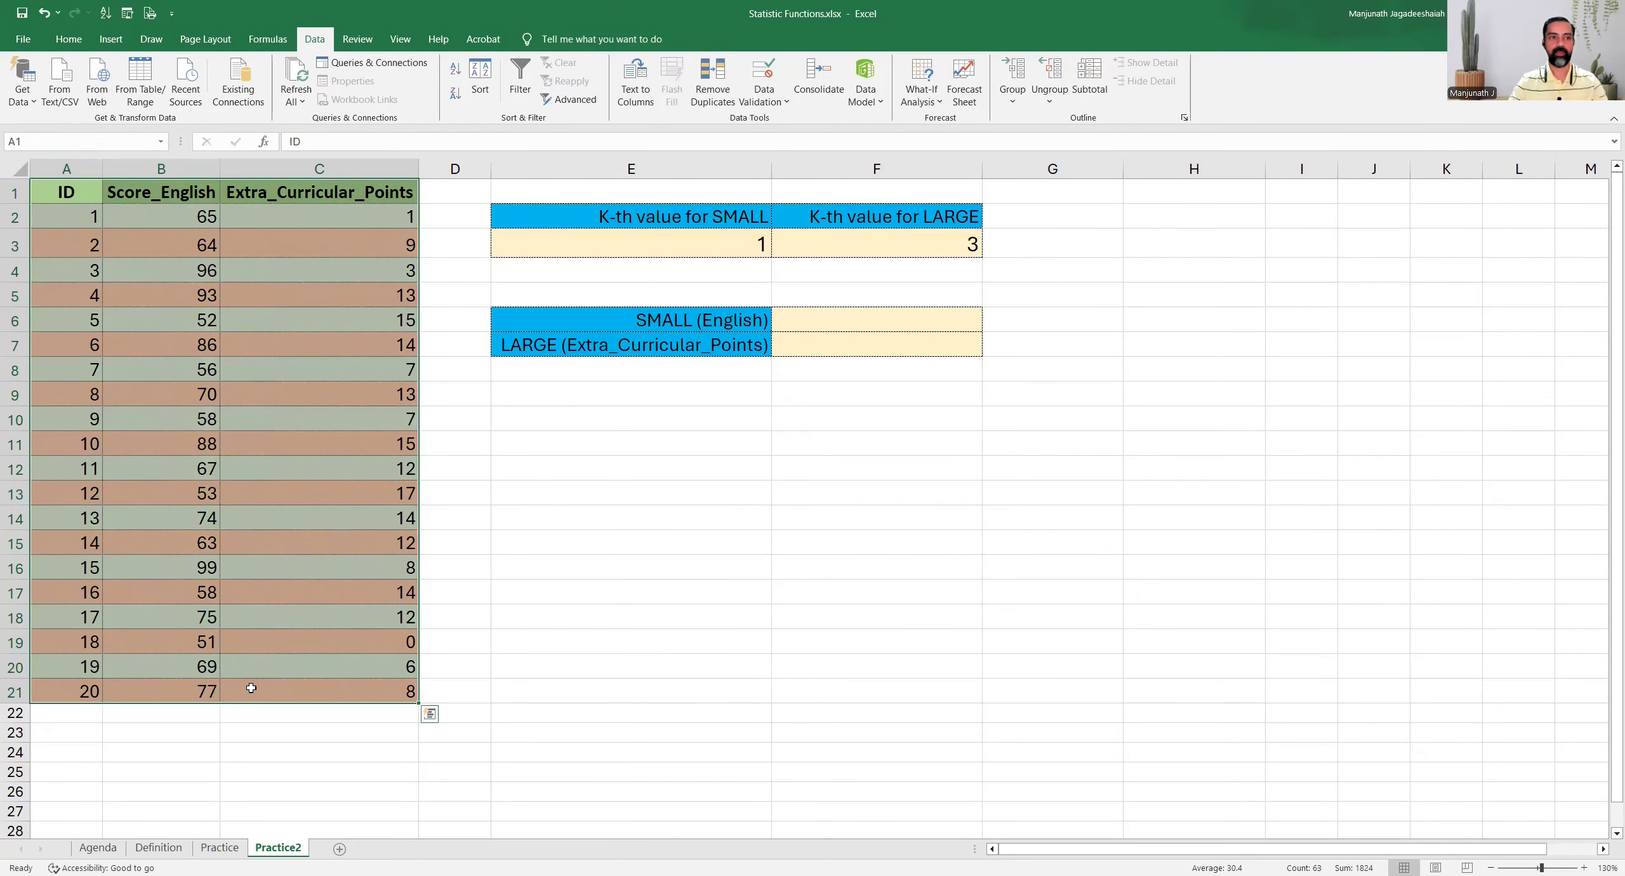
left_click(227, 441)
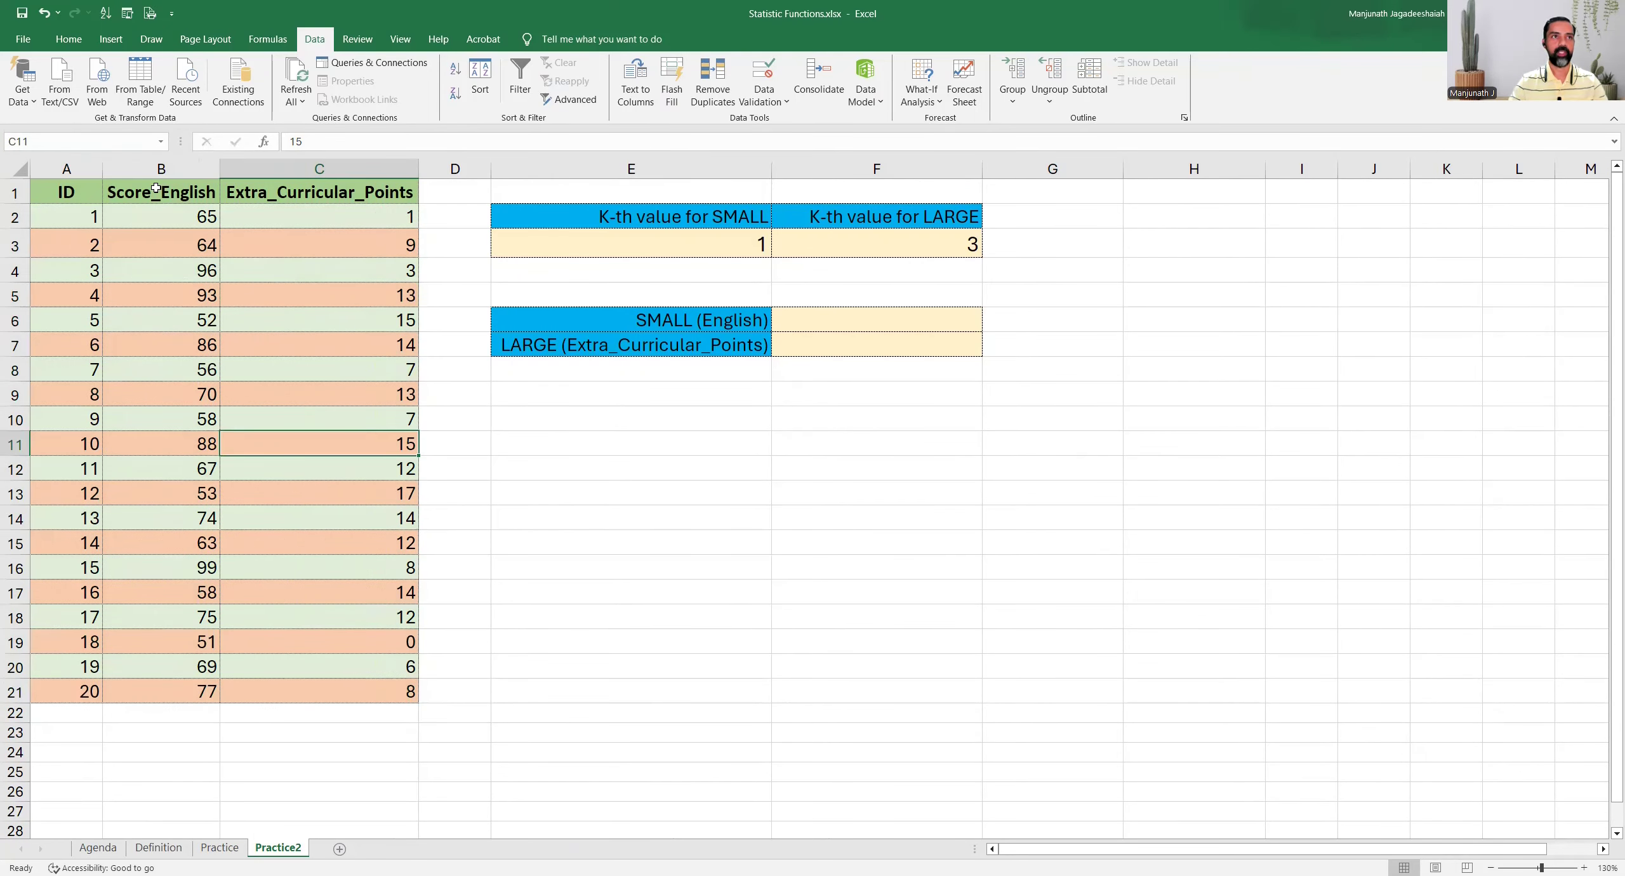
left_click_drag(89, 165, 317, 168)
left_click(552, 347)
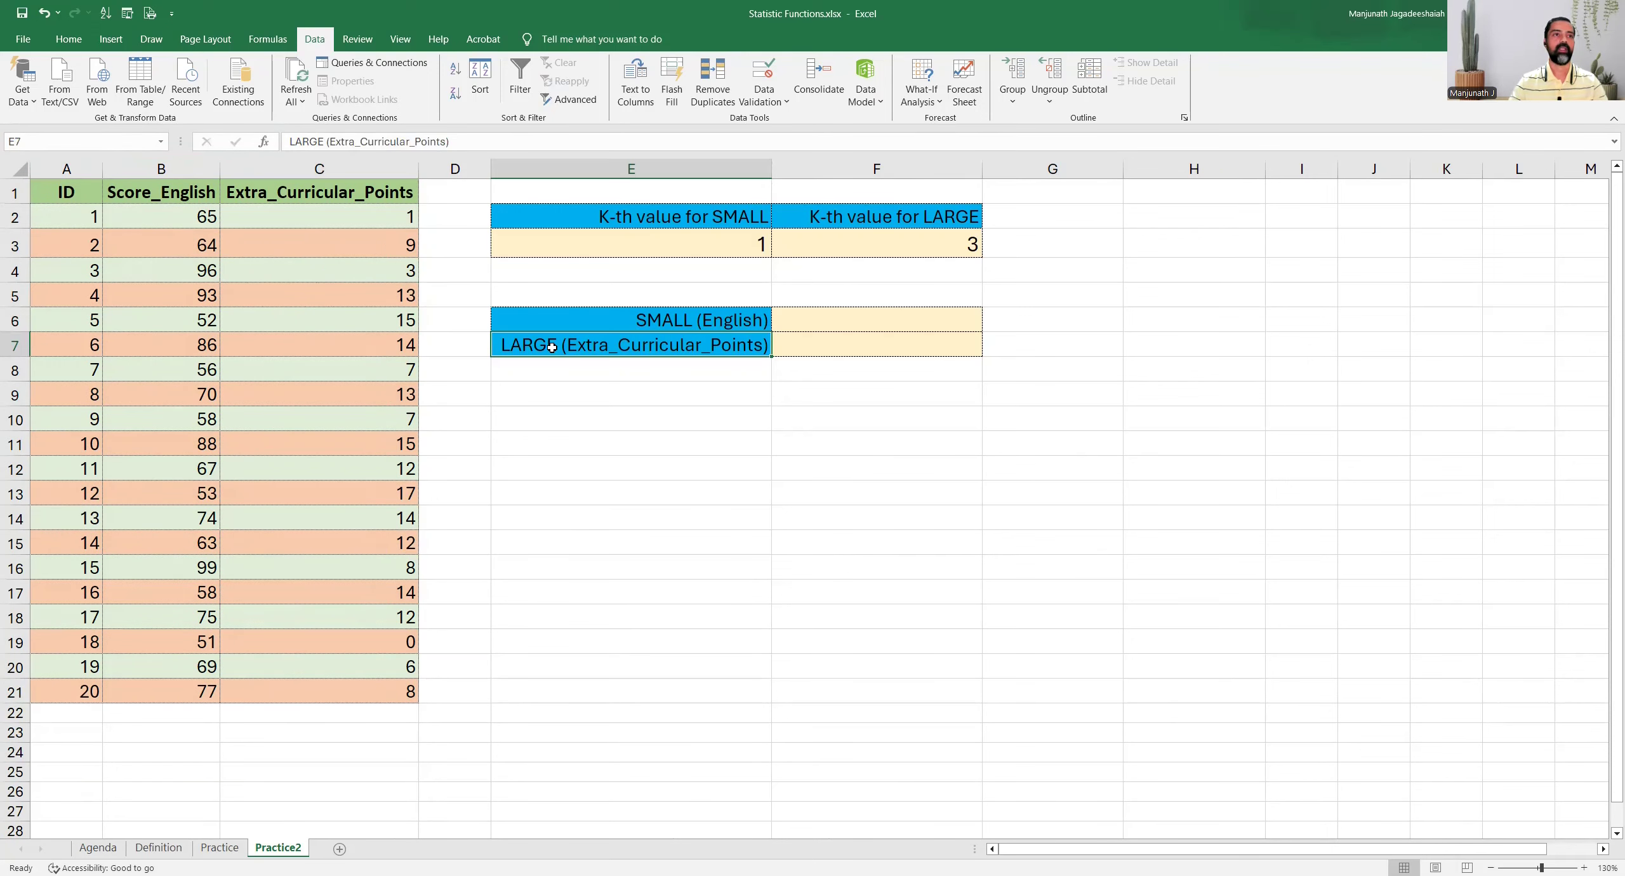
left_click(545, 320)
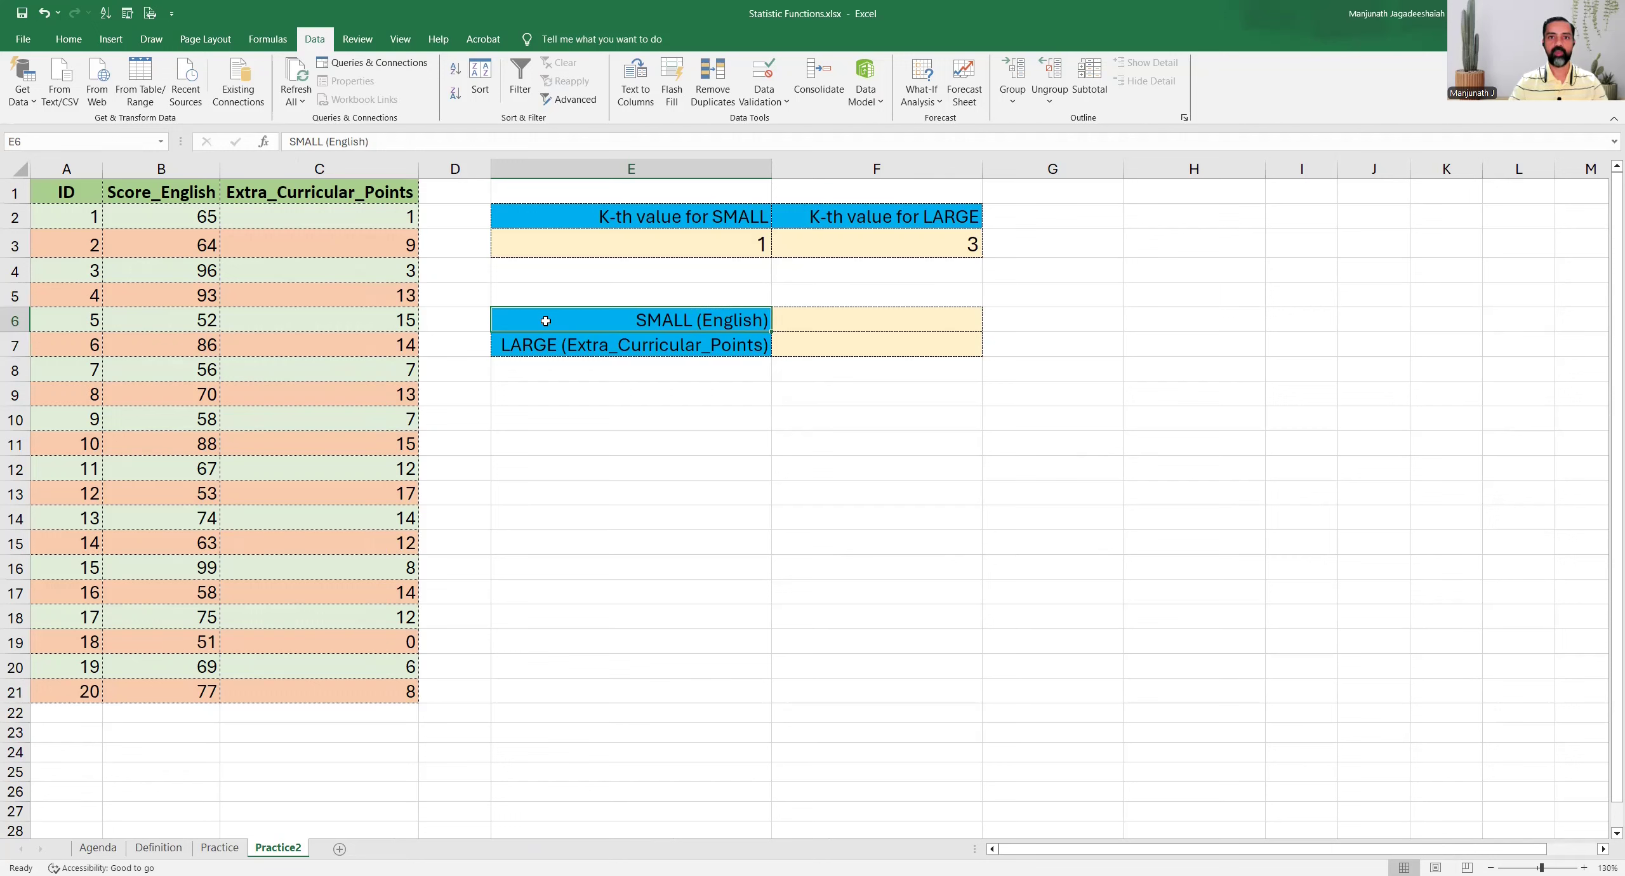
left_click(557, 347)
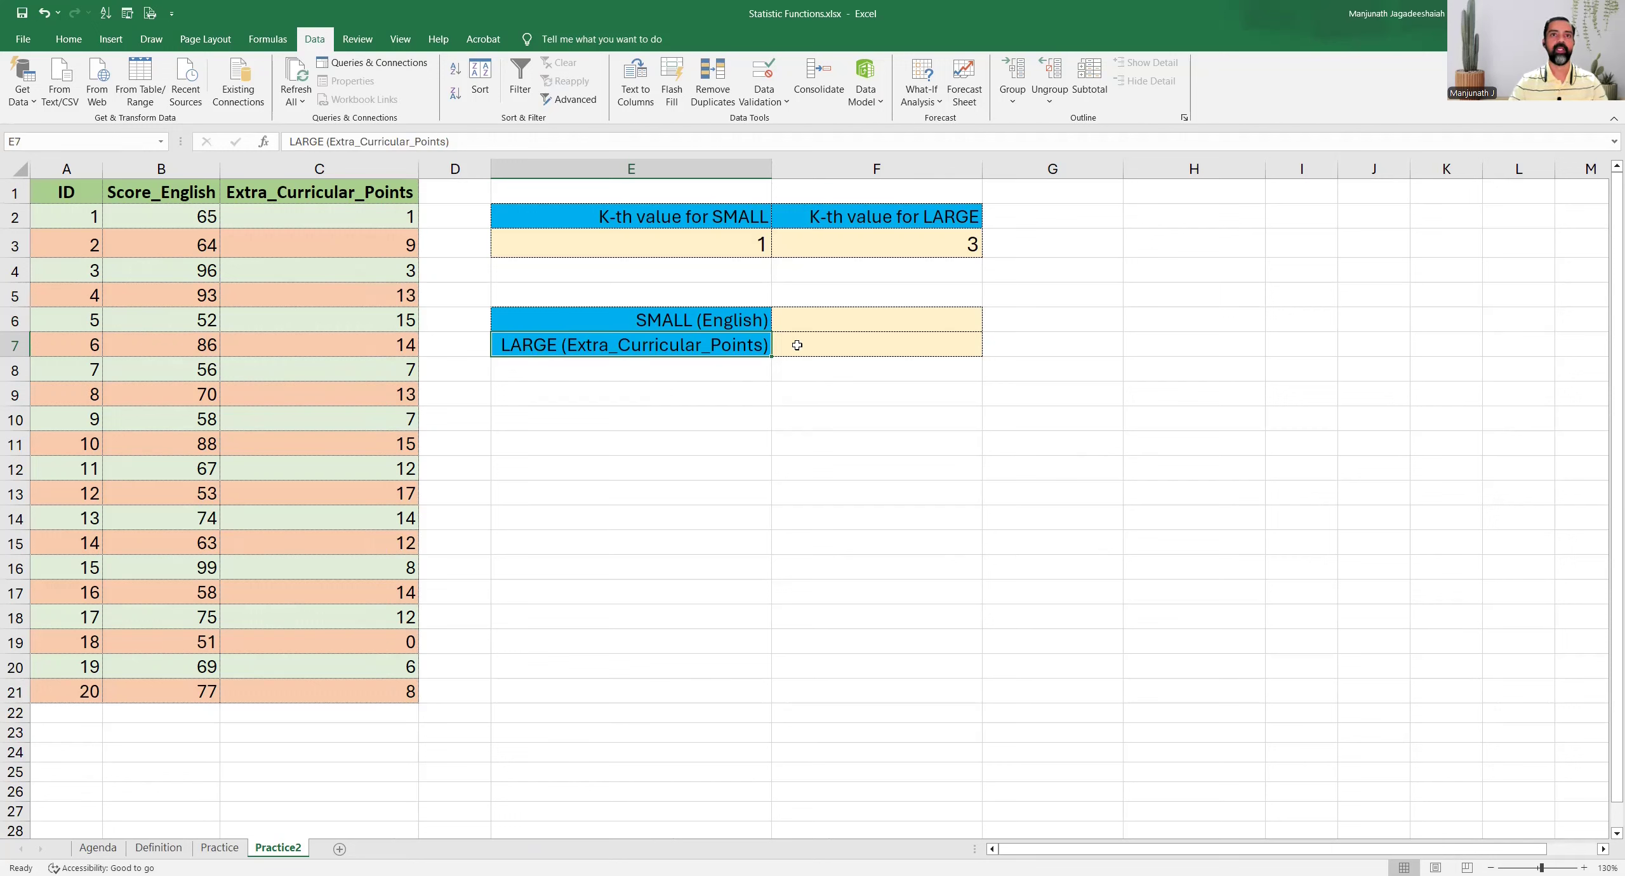
Enter =SMALL(B2:B21,E3) in cell F6 so the k-th smallest English score follows the K-th value for SMALL
left_click(803, 319)
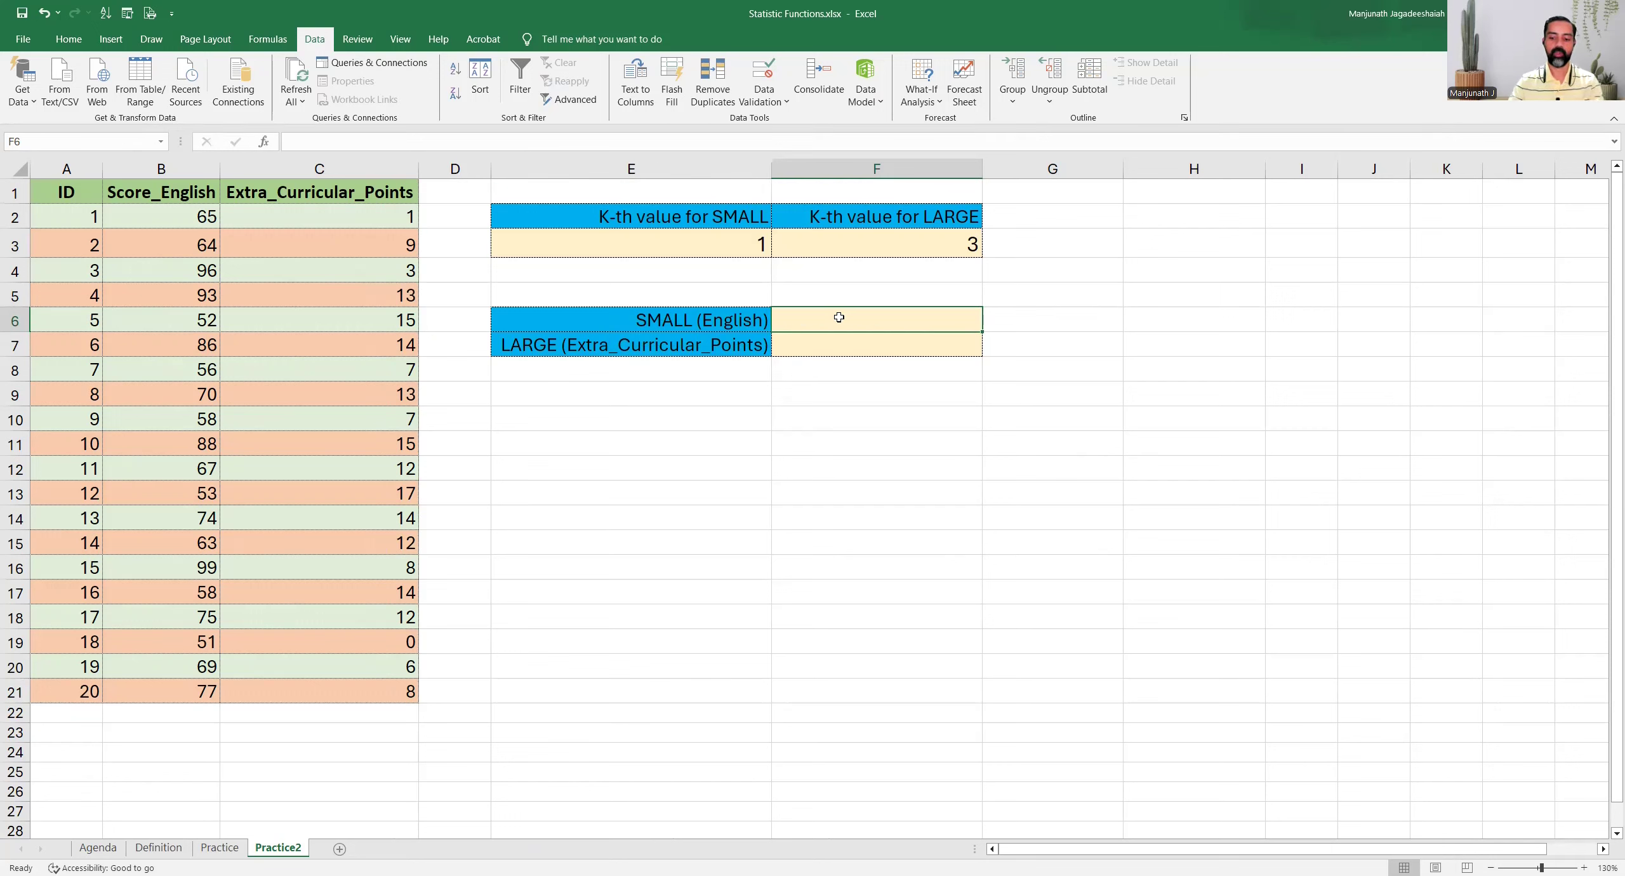
type("=")
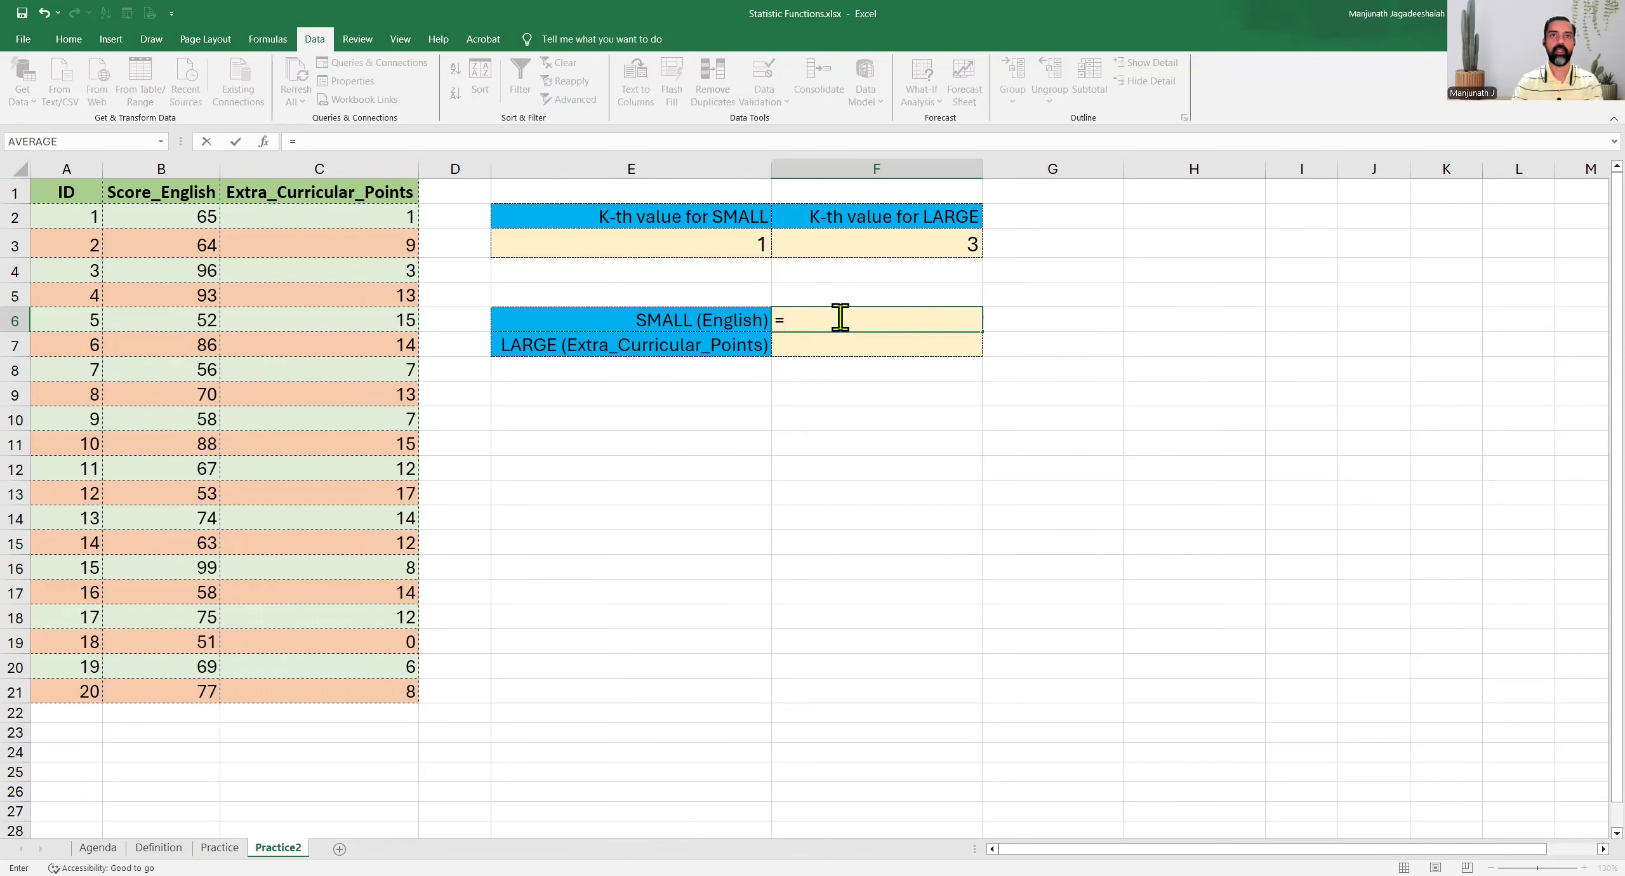
type("SMALL(")
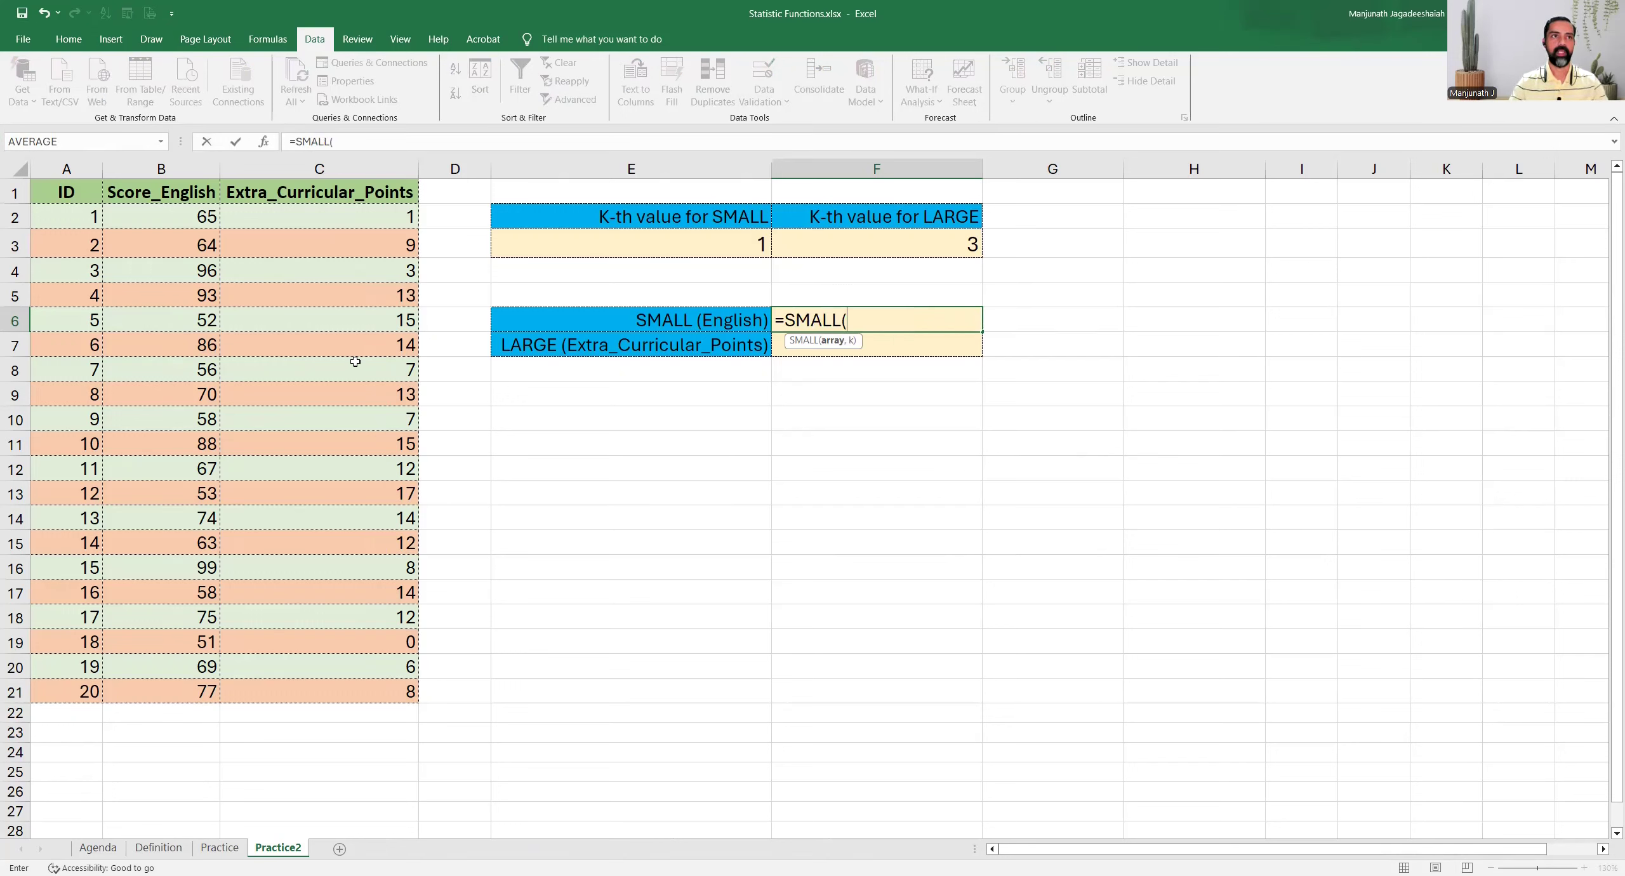
left_click(139, 220)
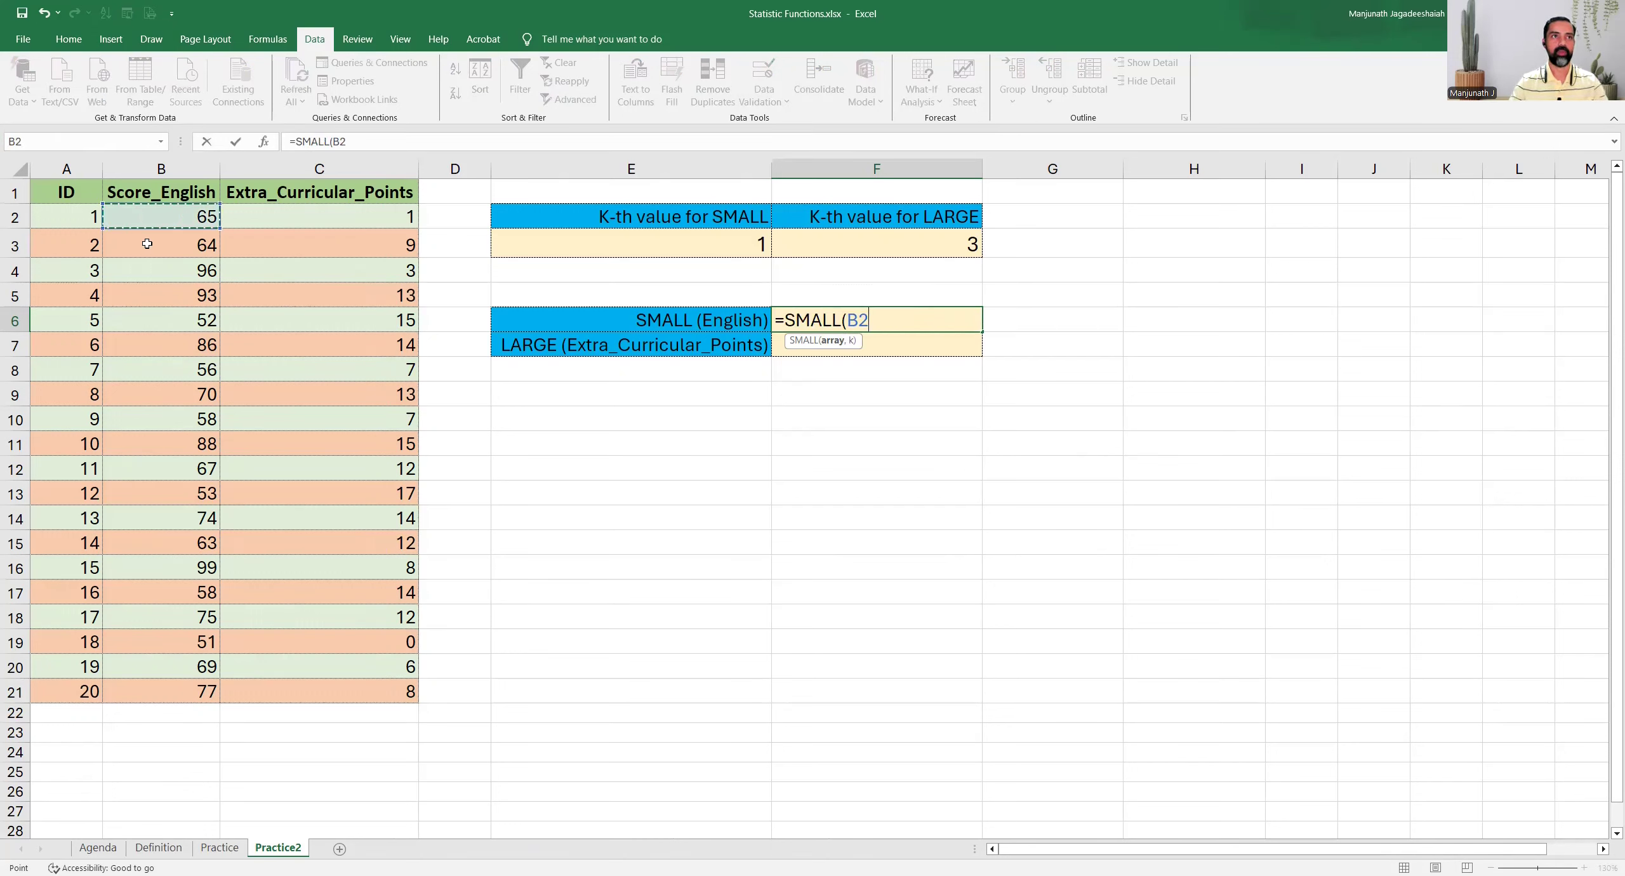
left_click(130, 692, "shift")
type(",")
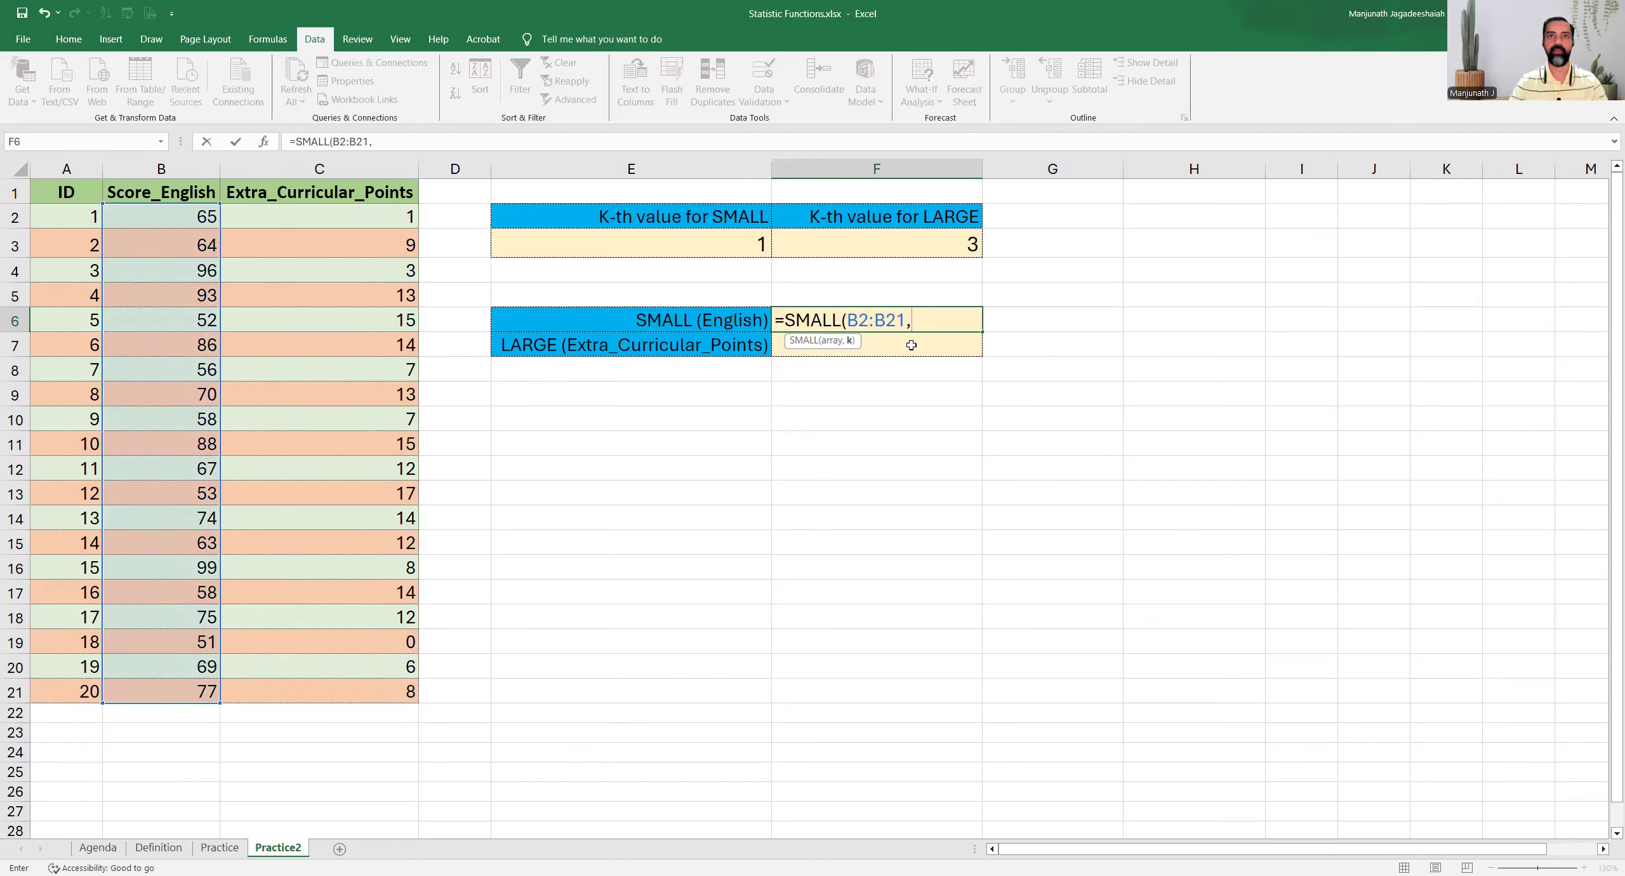
left_click(680, 242)
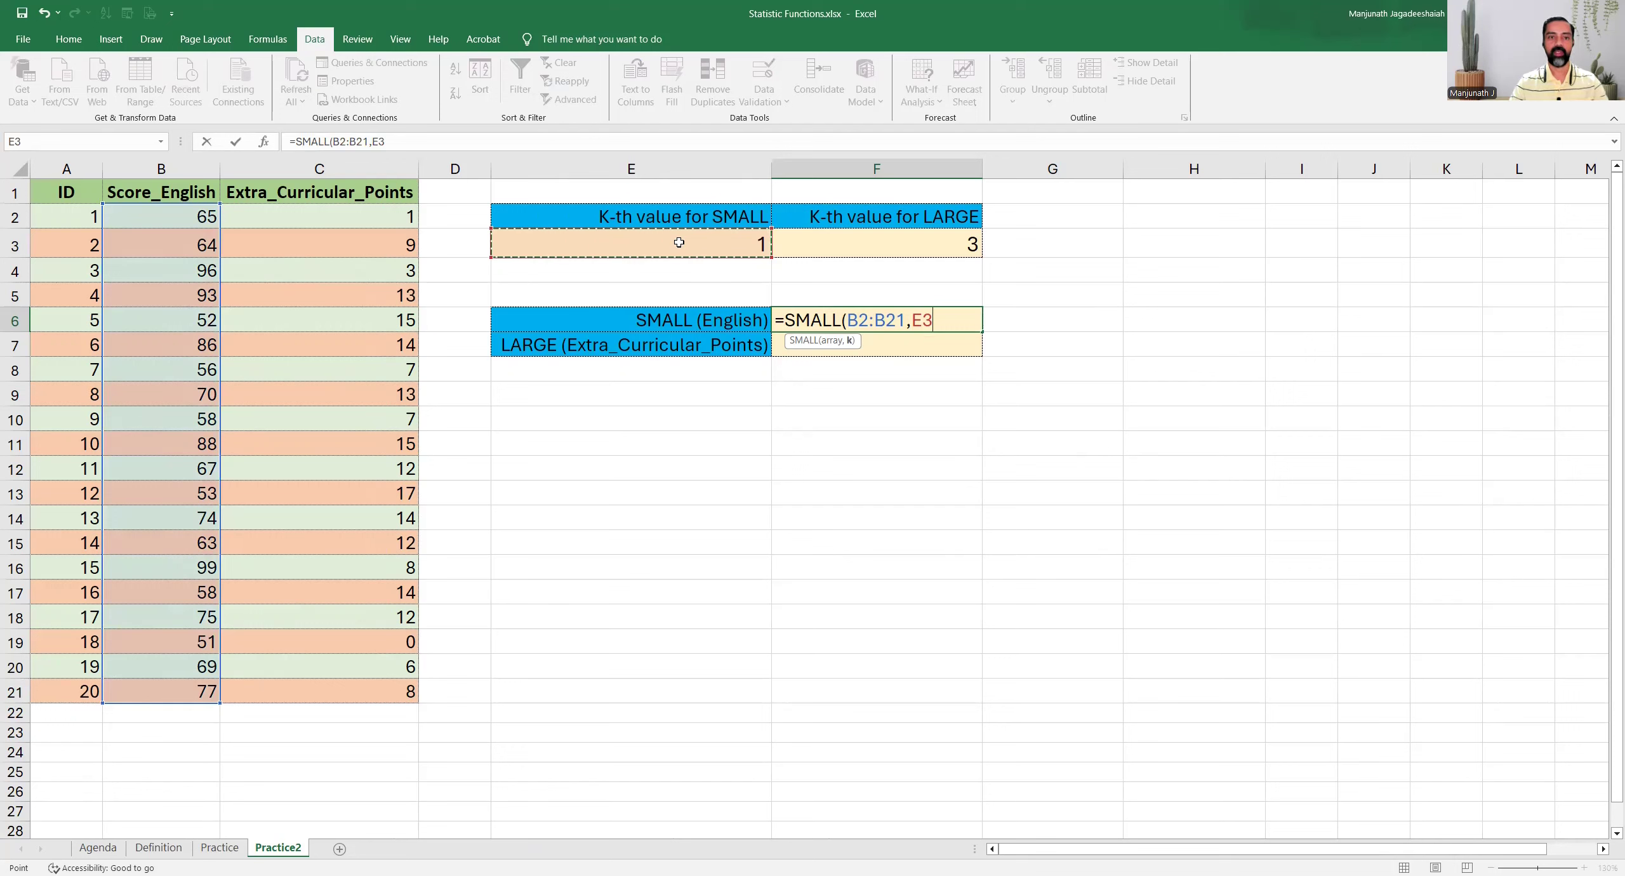
type(")")
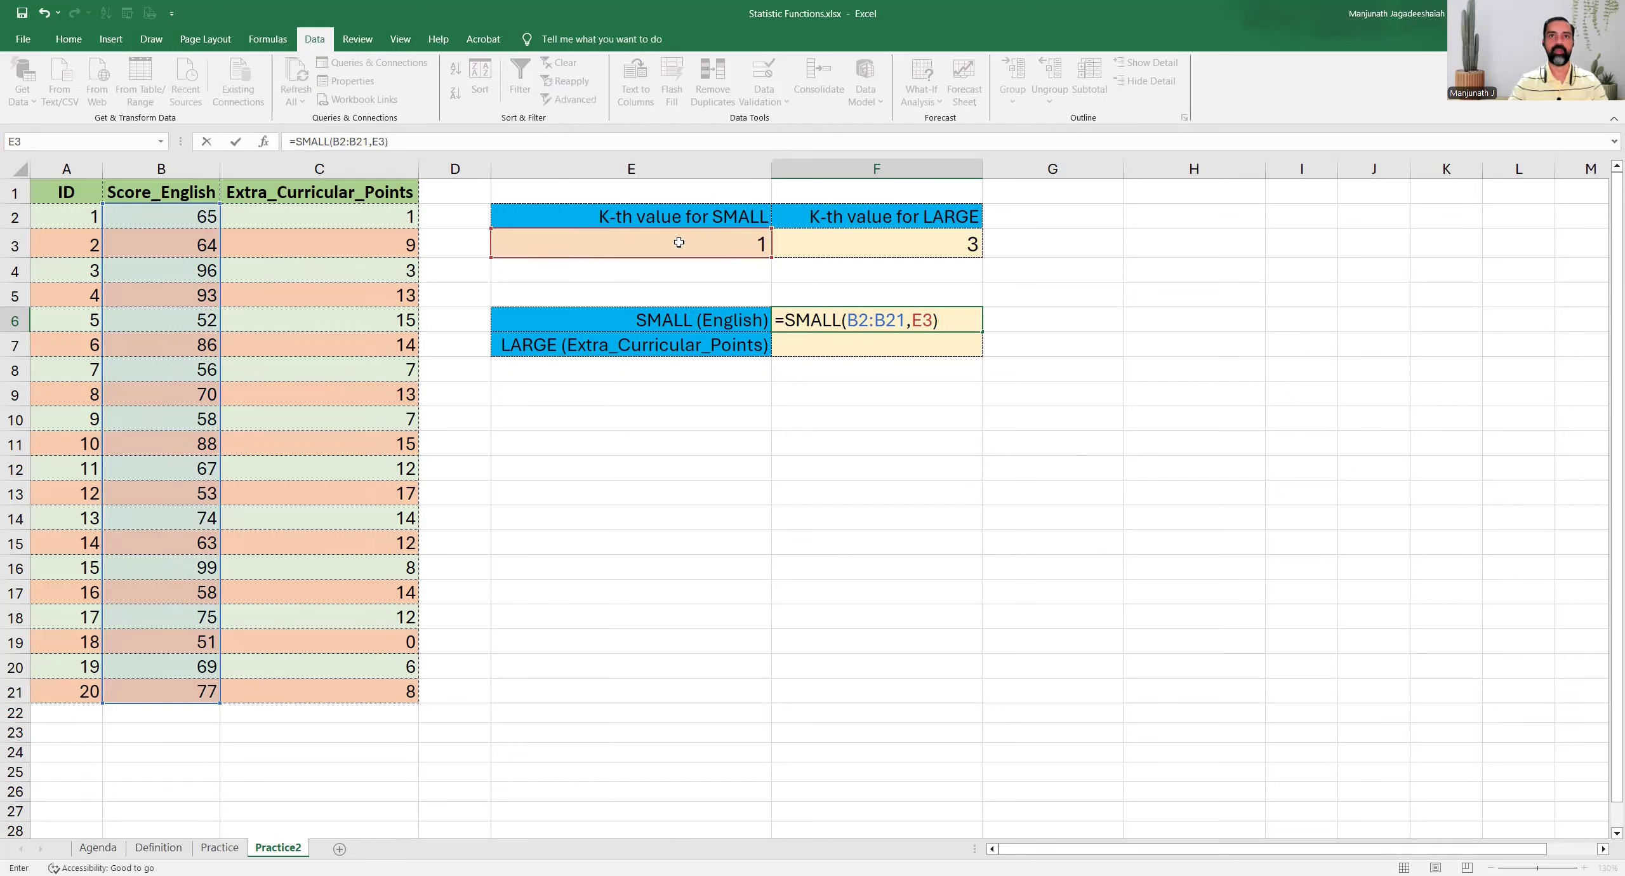
key("Return")
key("Up")
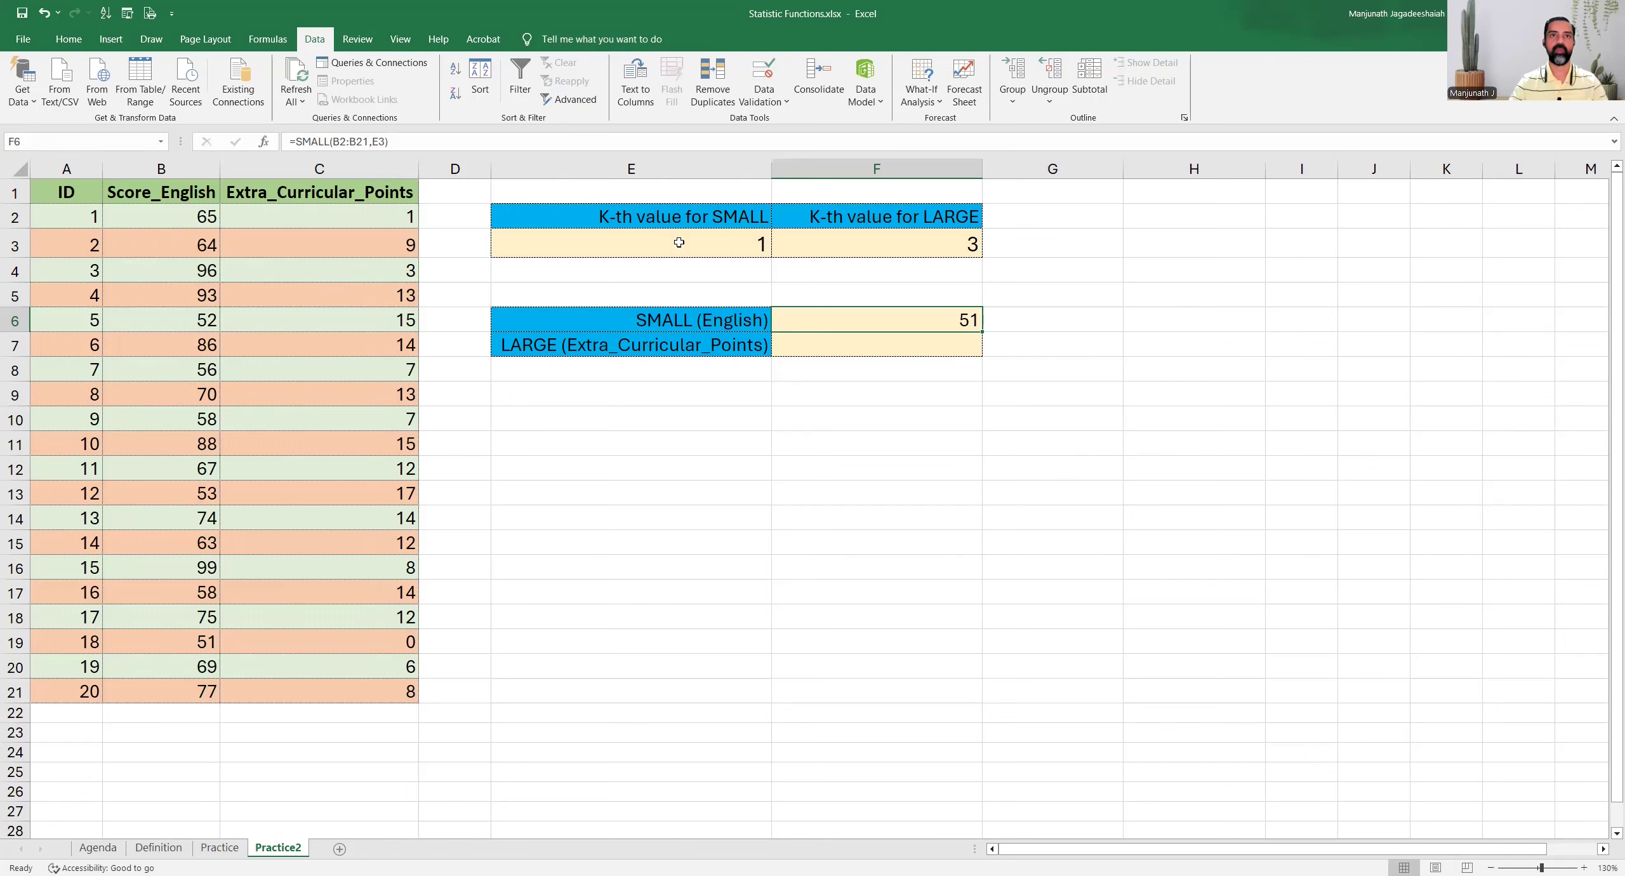
Sort the Practice2 table ascending by Score_English to check the smallest score against F6, and undo the sort
left_click(213, 216)
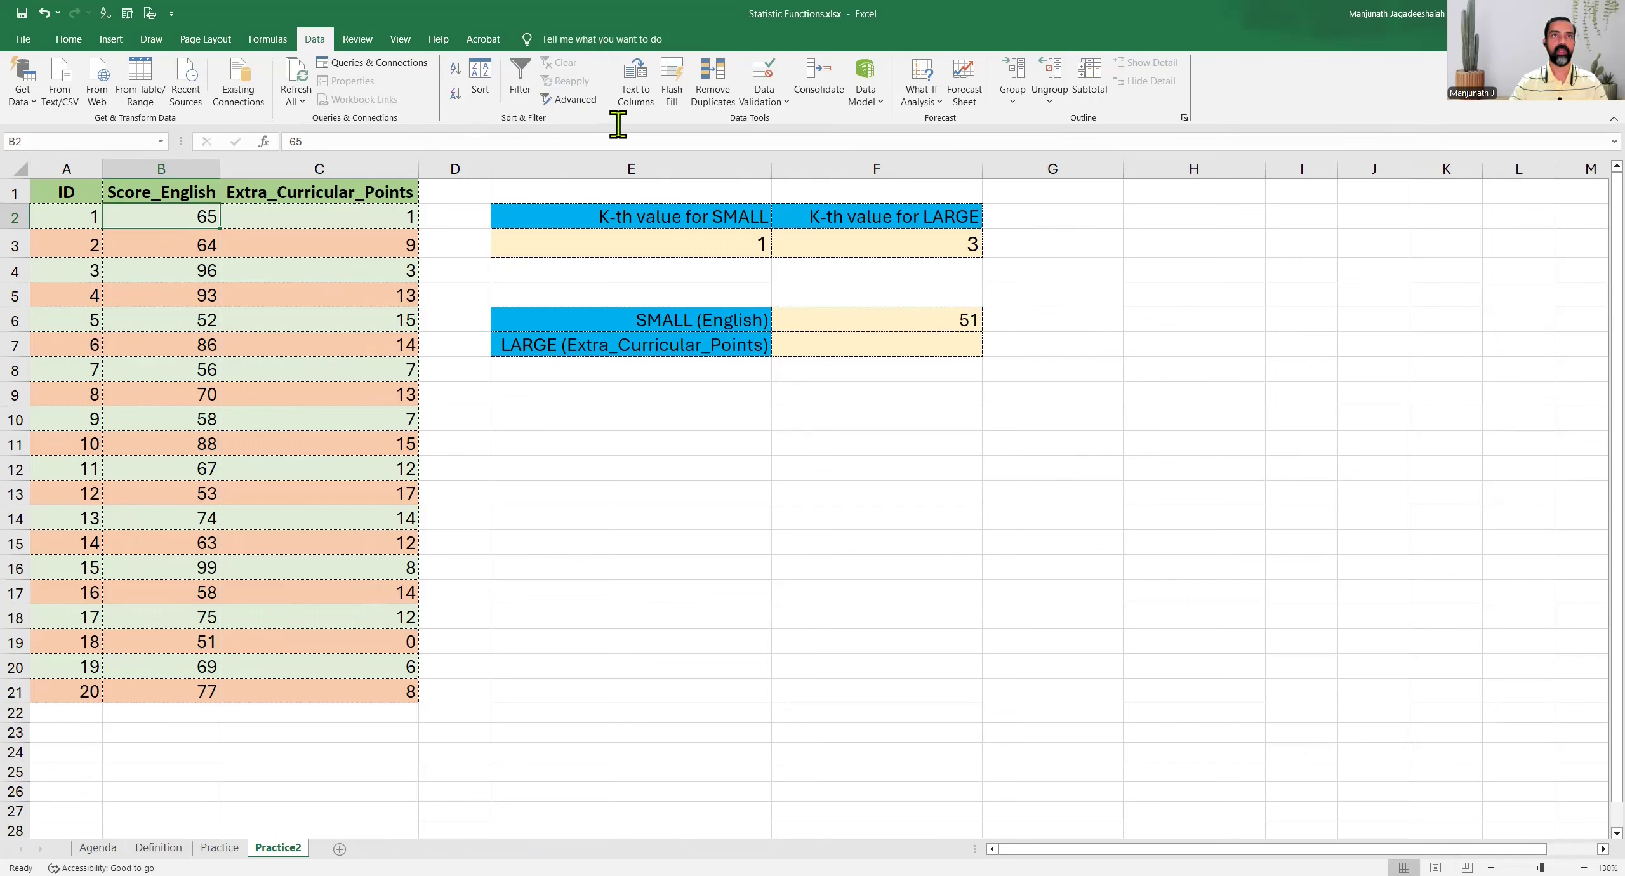
left_click(457, 71)
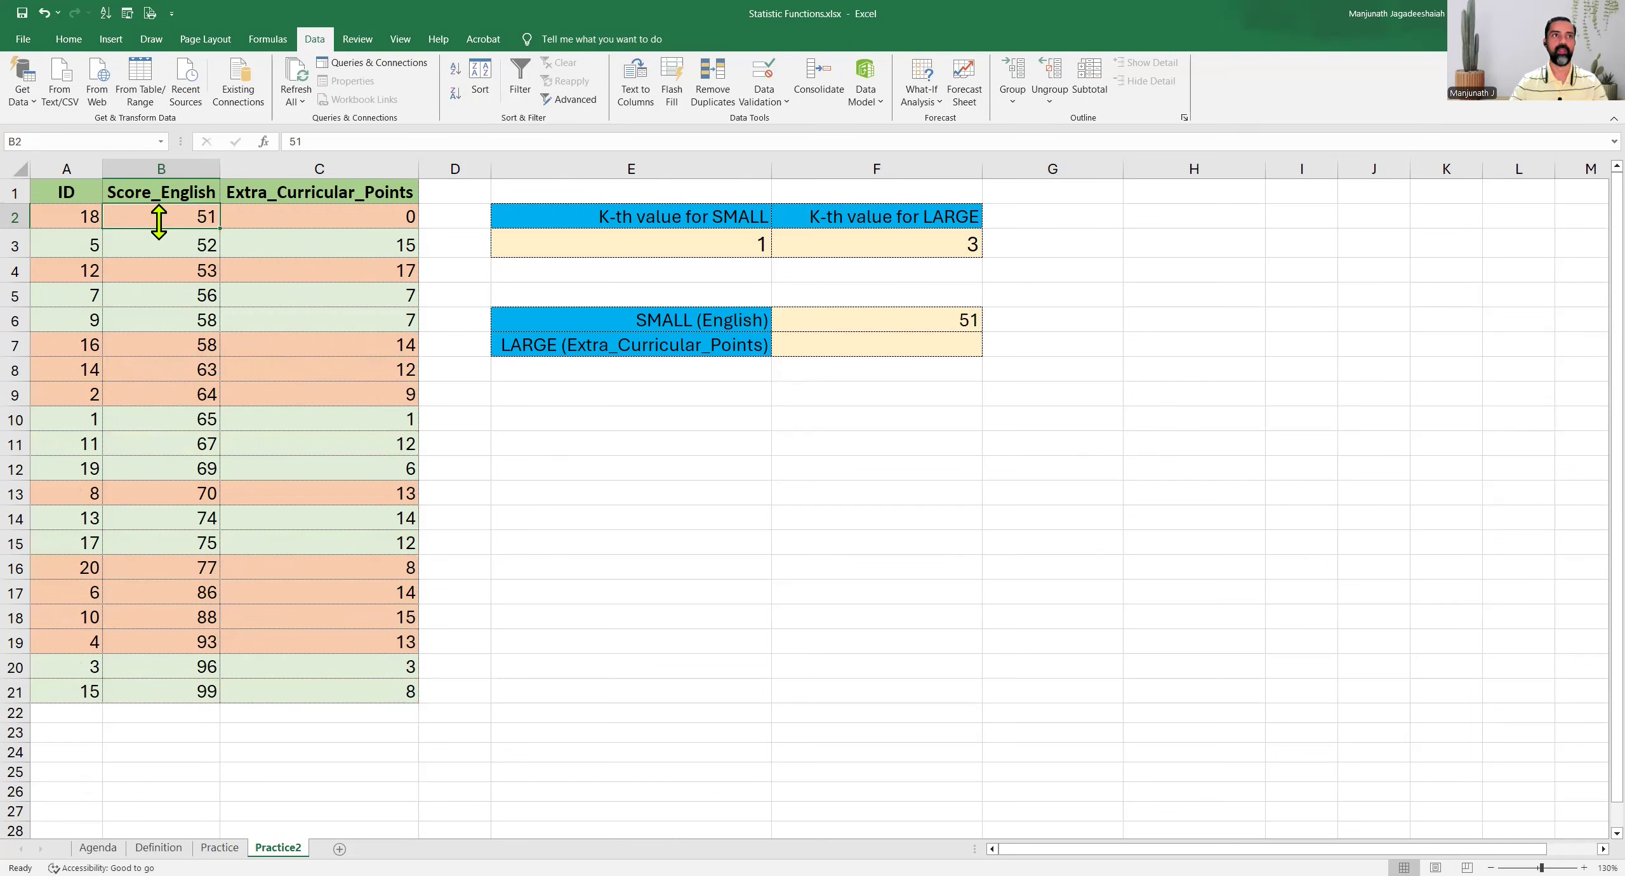
key("ctrl+z")
Enter =LARGE(C2:C21,F3) in cell F7 so the k-th largest Extra_Curricular_Points value follows the K-th value for LARGE
left_click(879, 343)
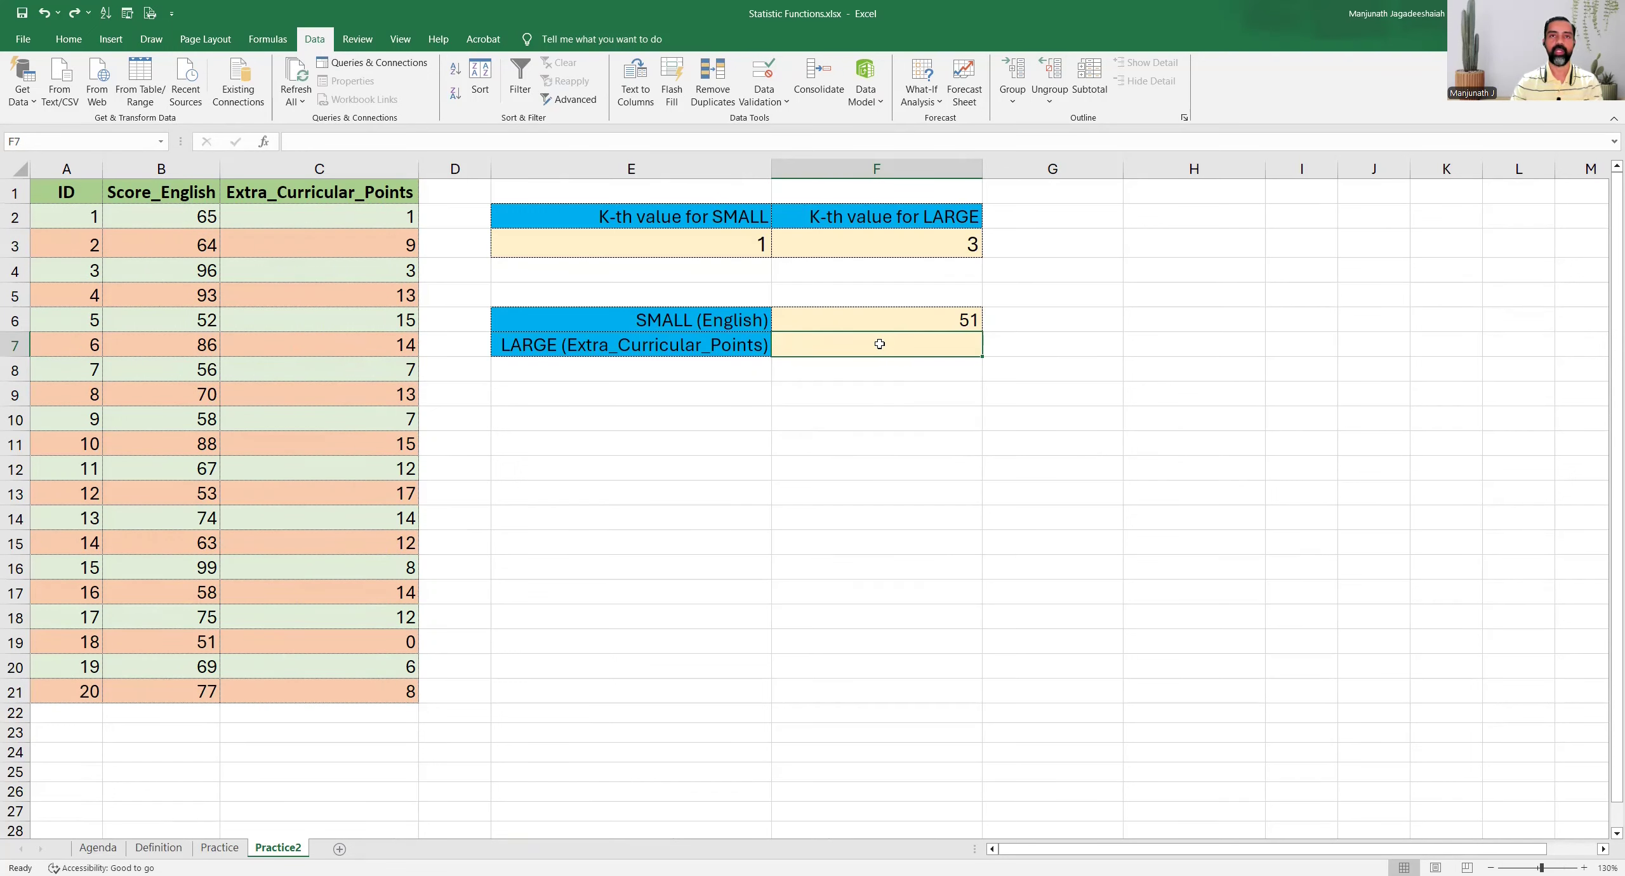
type("=")
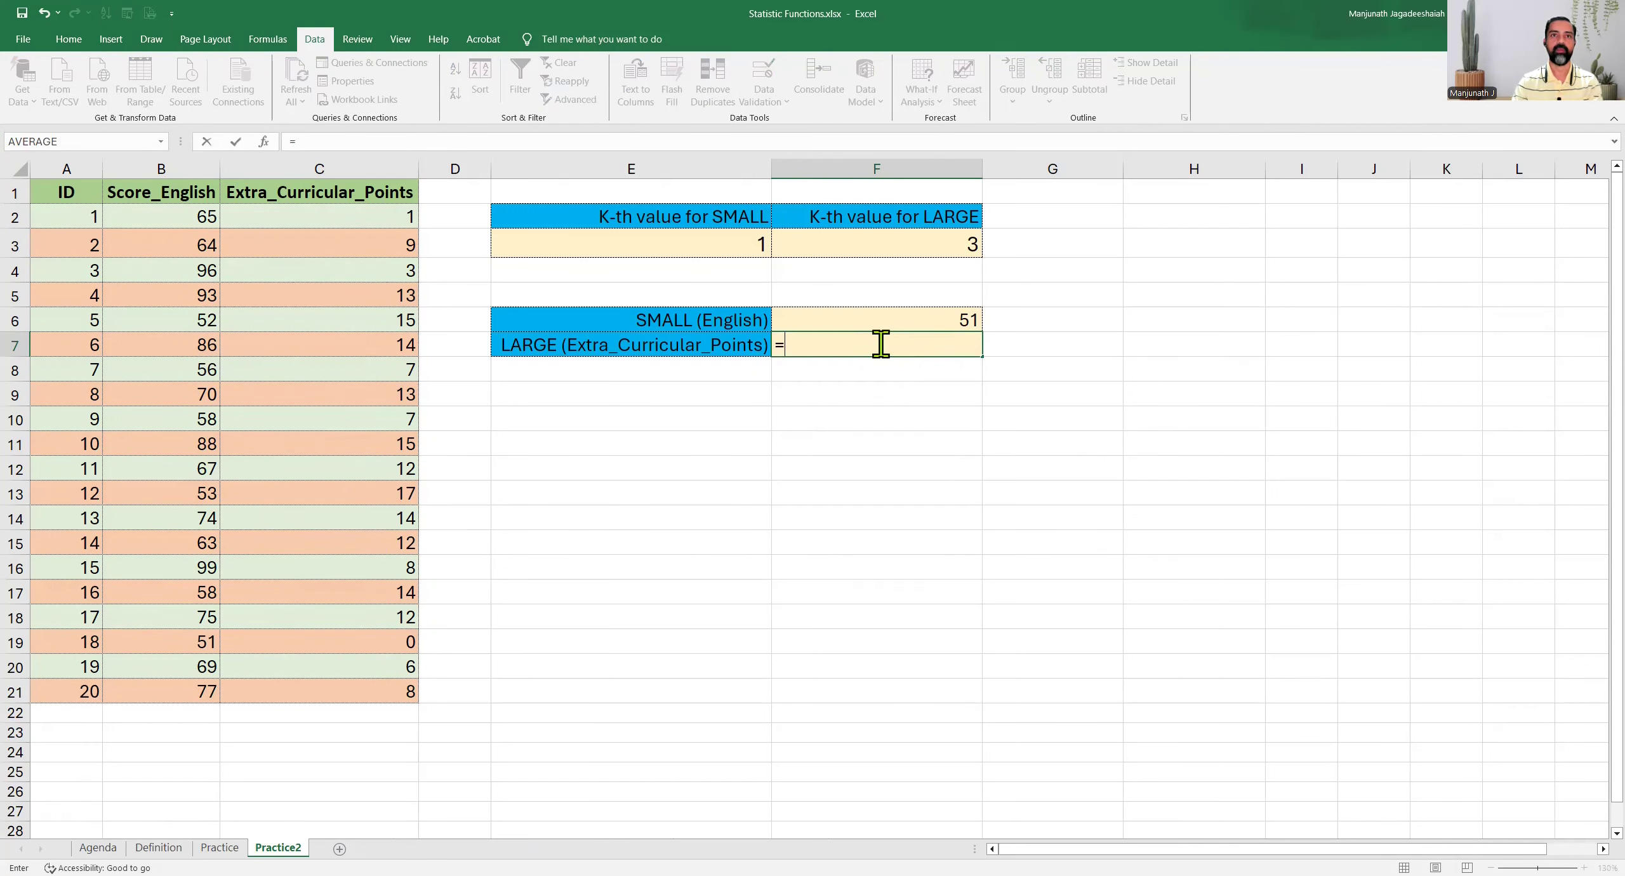
type("LARGE(")
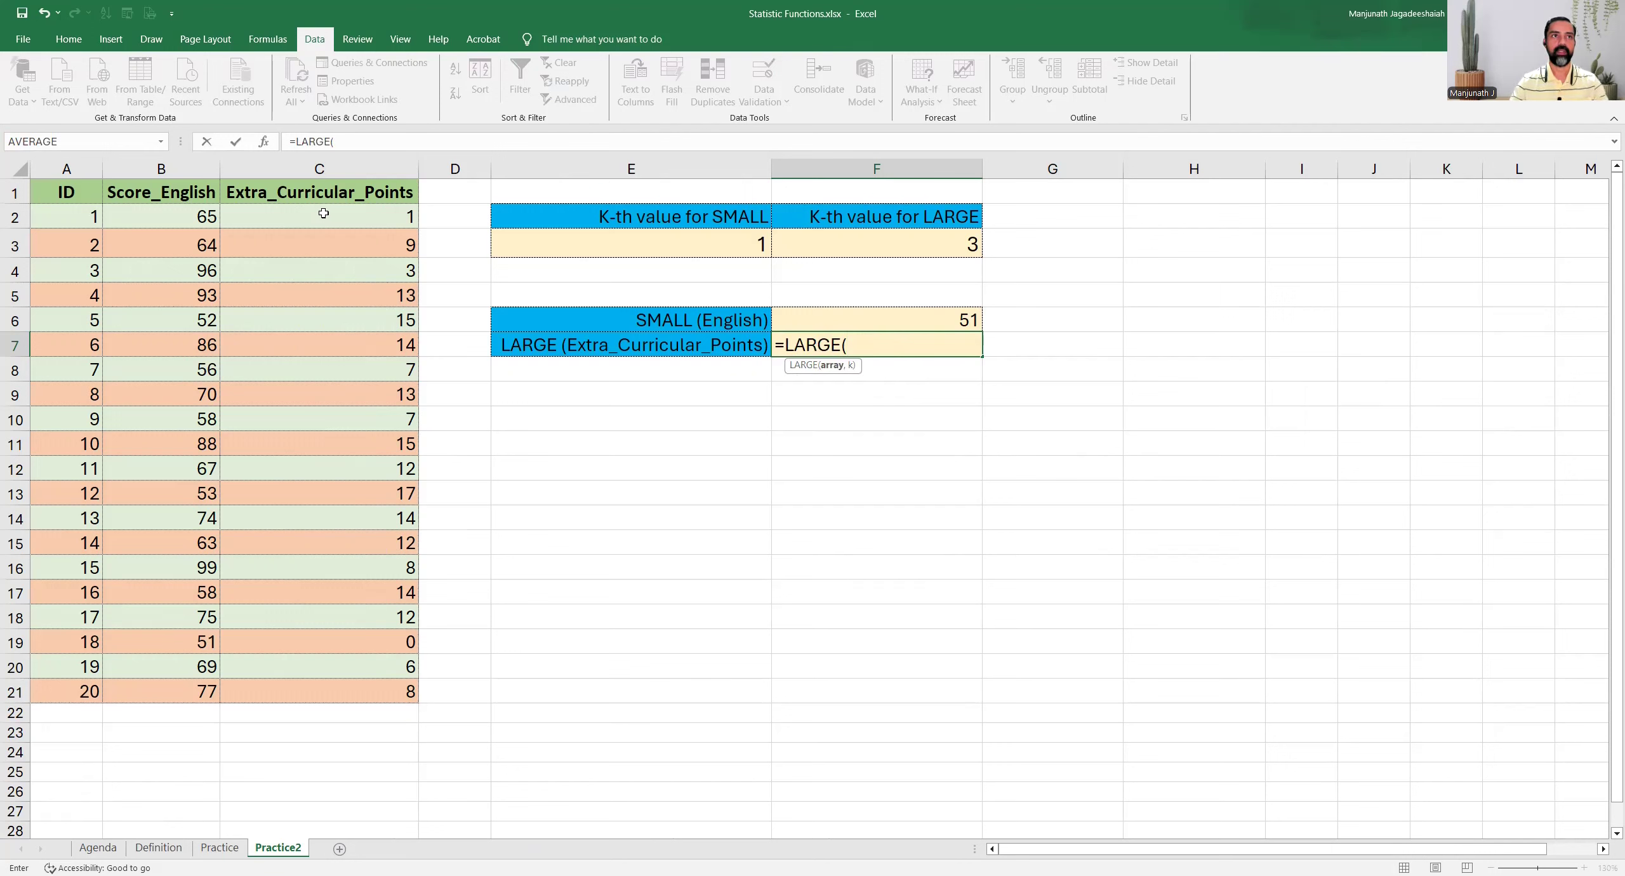
left_click_drag(323, 213, 309, 247)
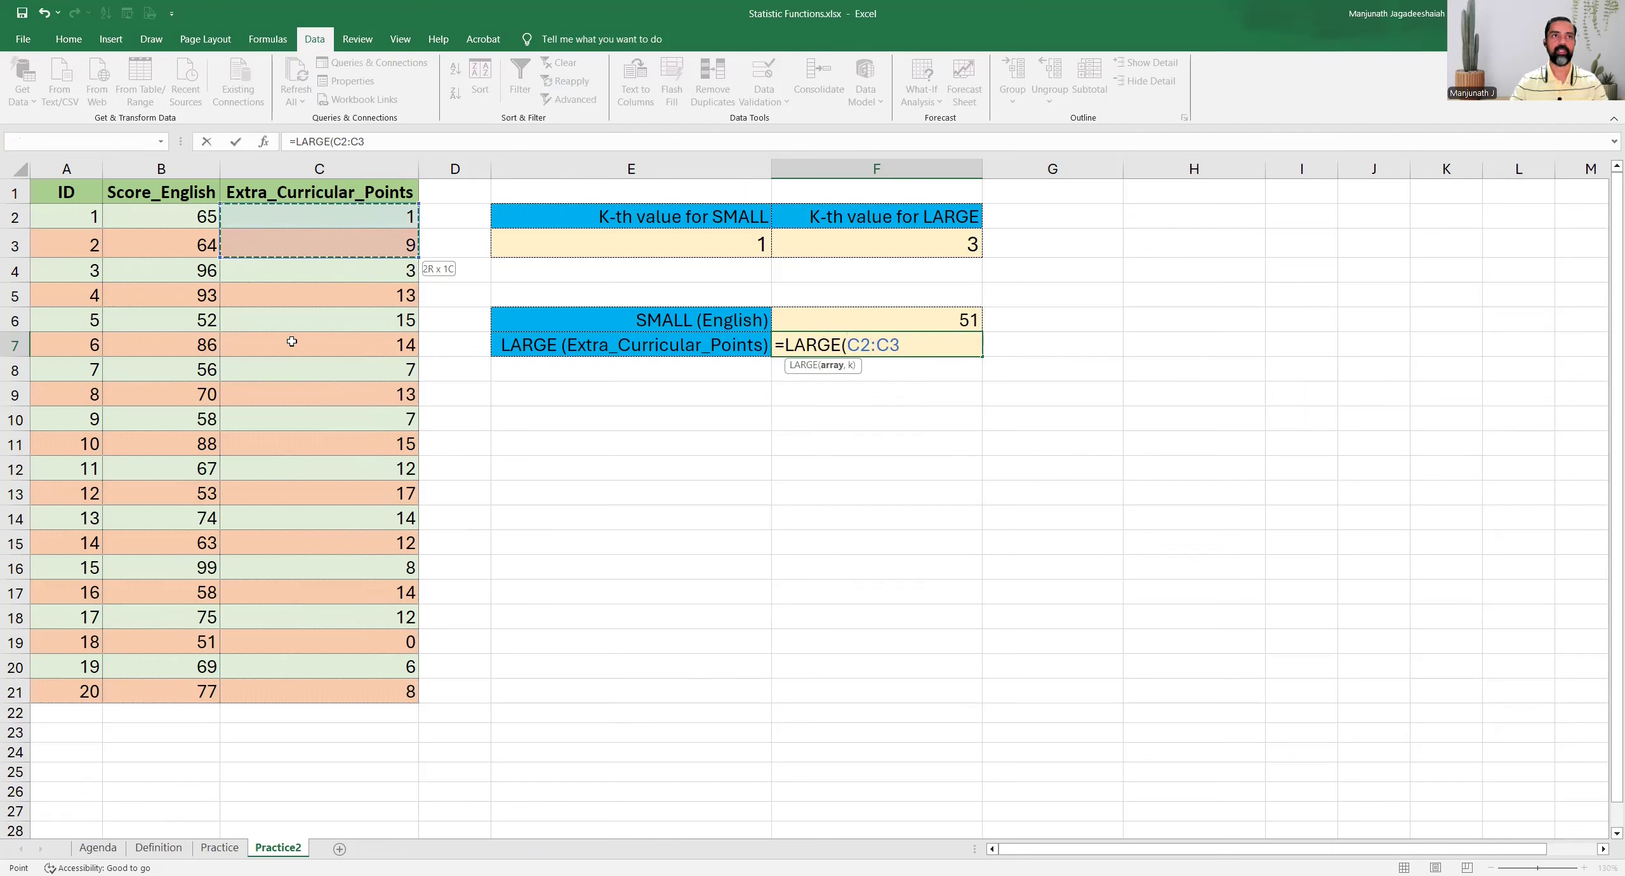
left_click_drag(279, 636, 276, 691)
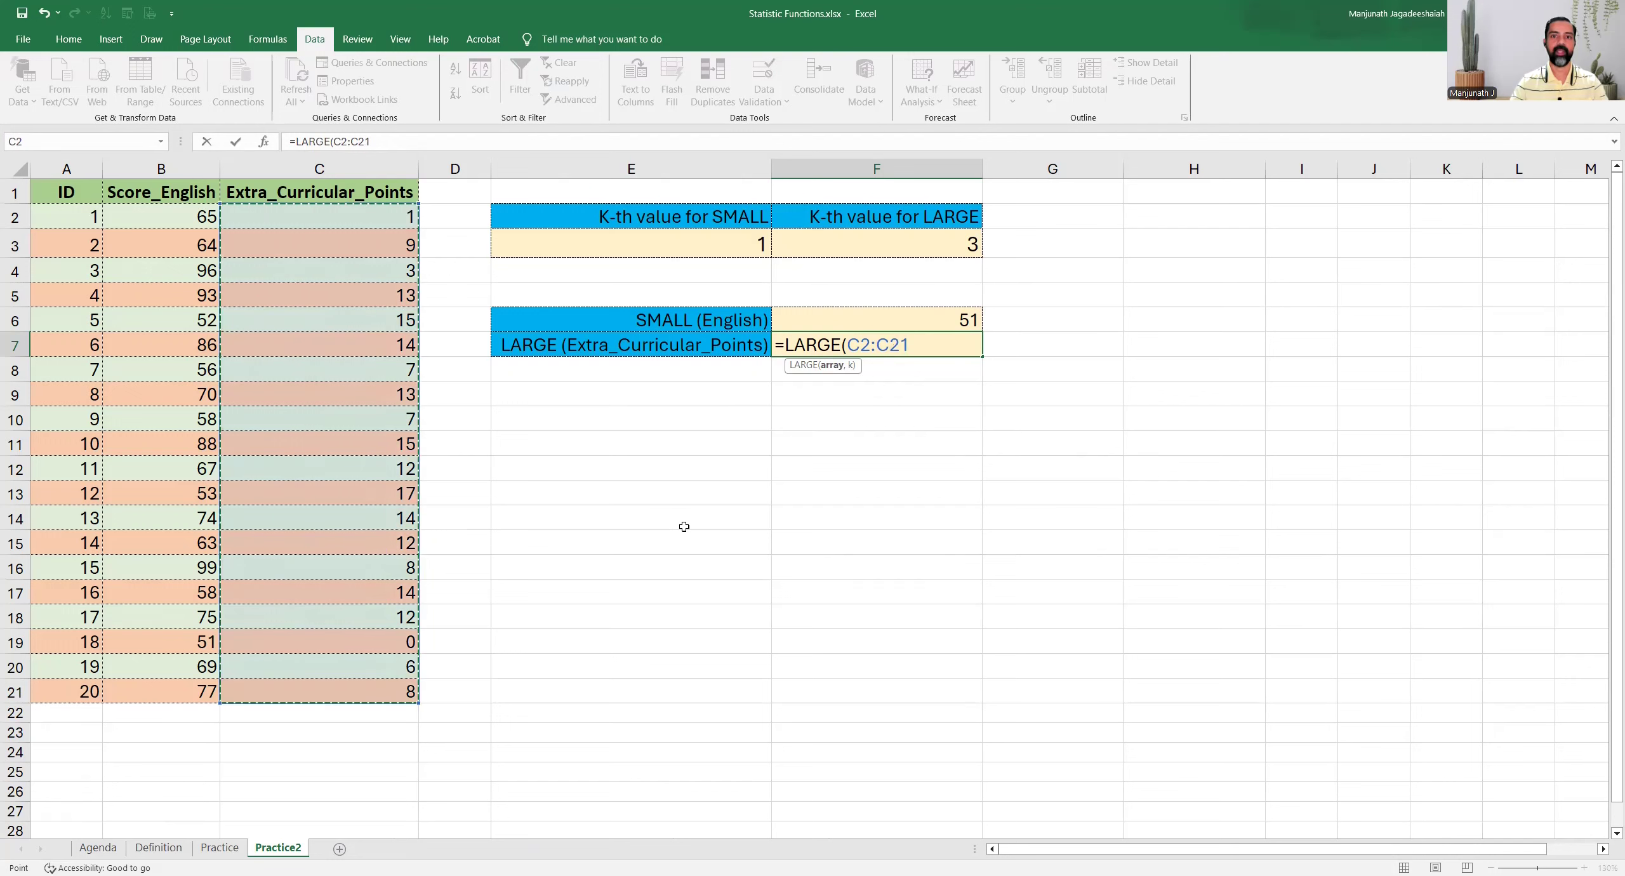
type(",")
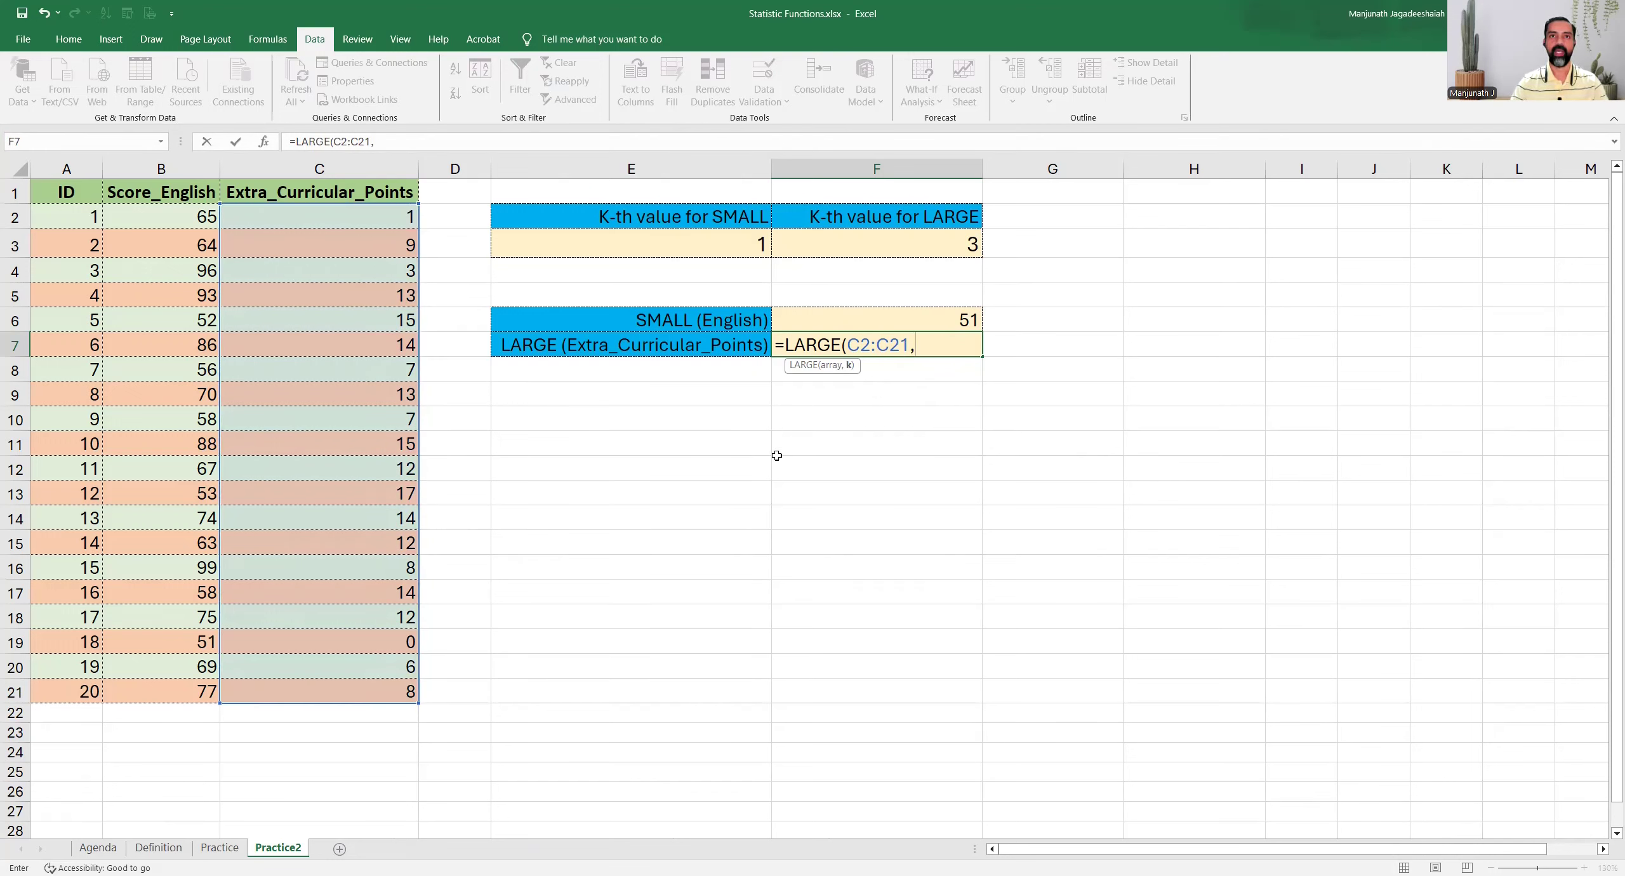
left_click(860, 245)
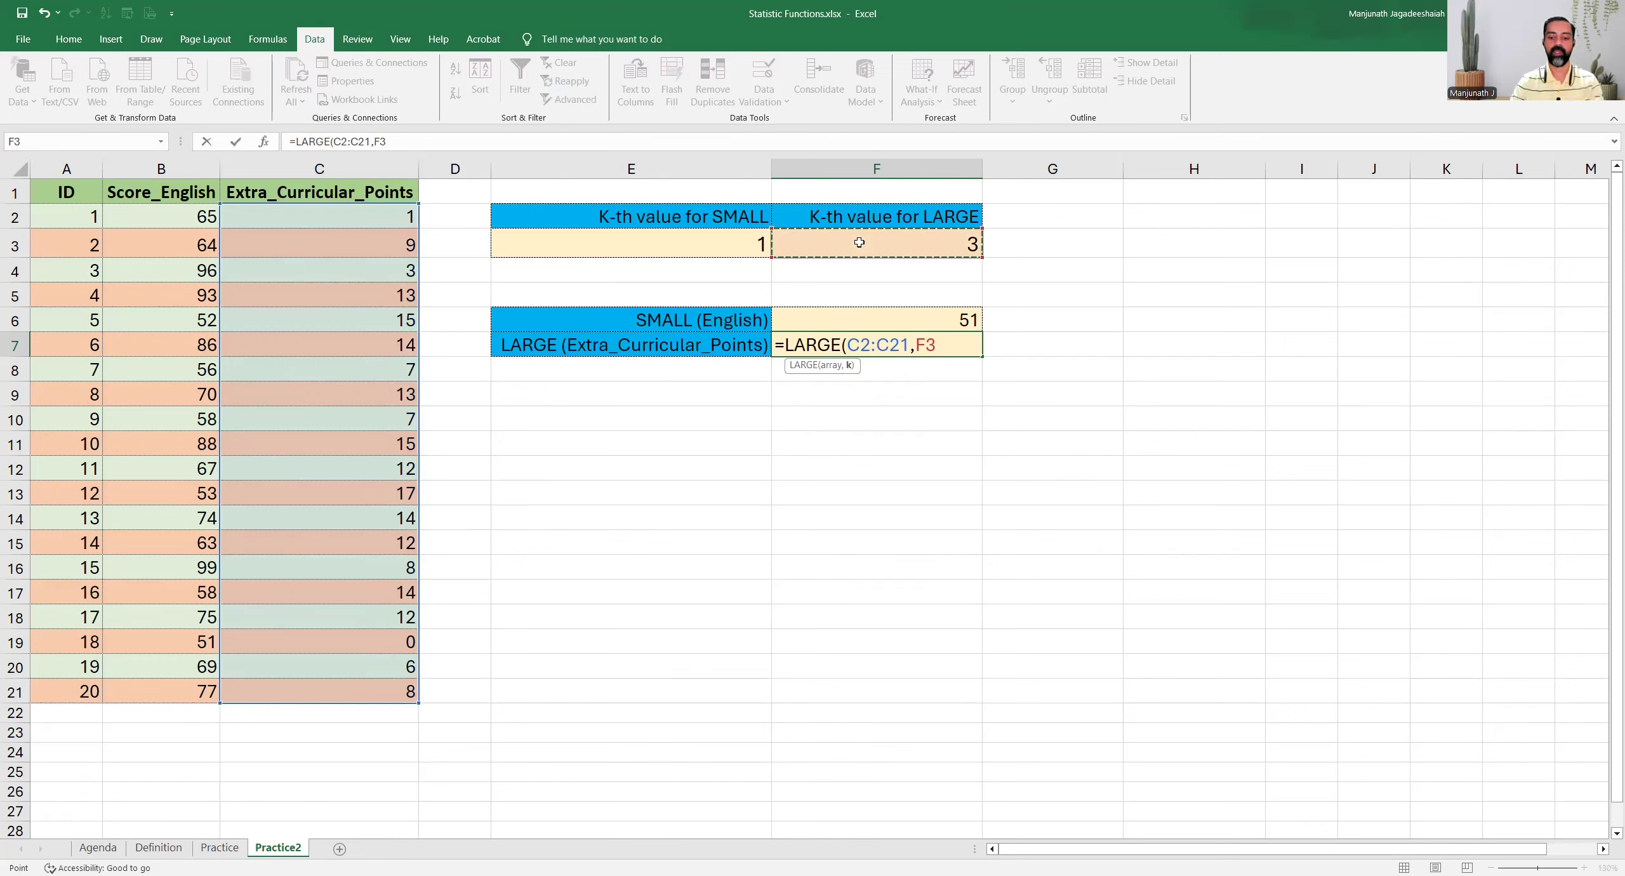
type(")")
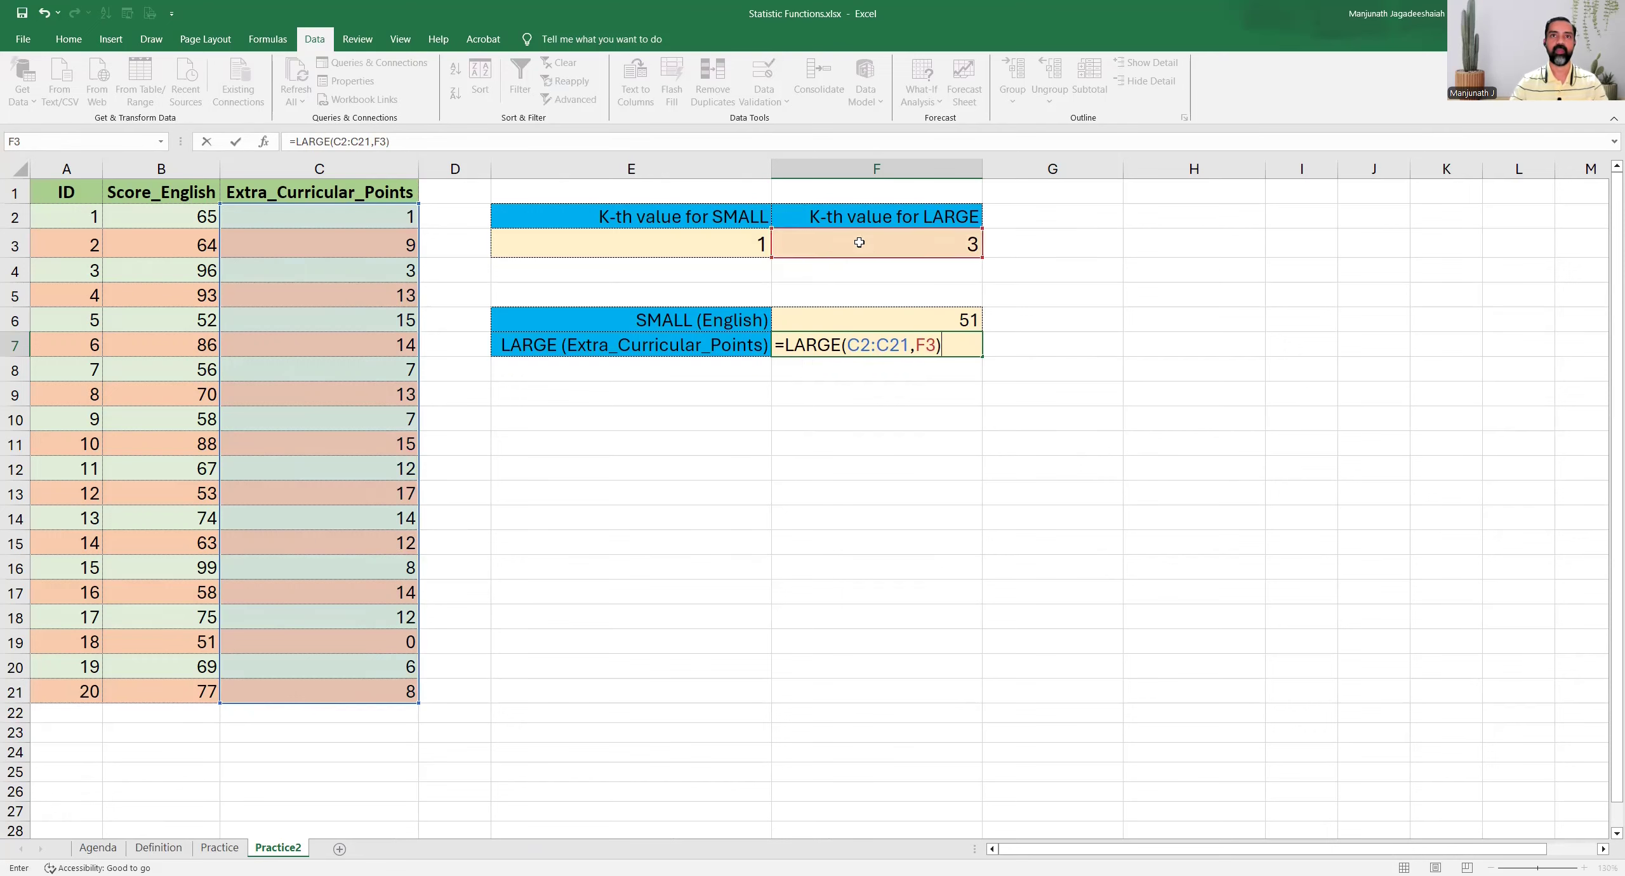
key("Return")
key("Up")
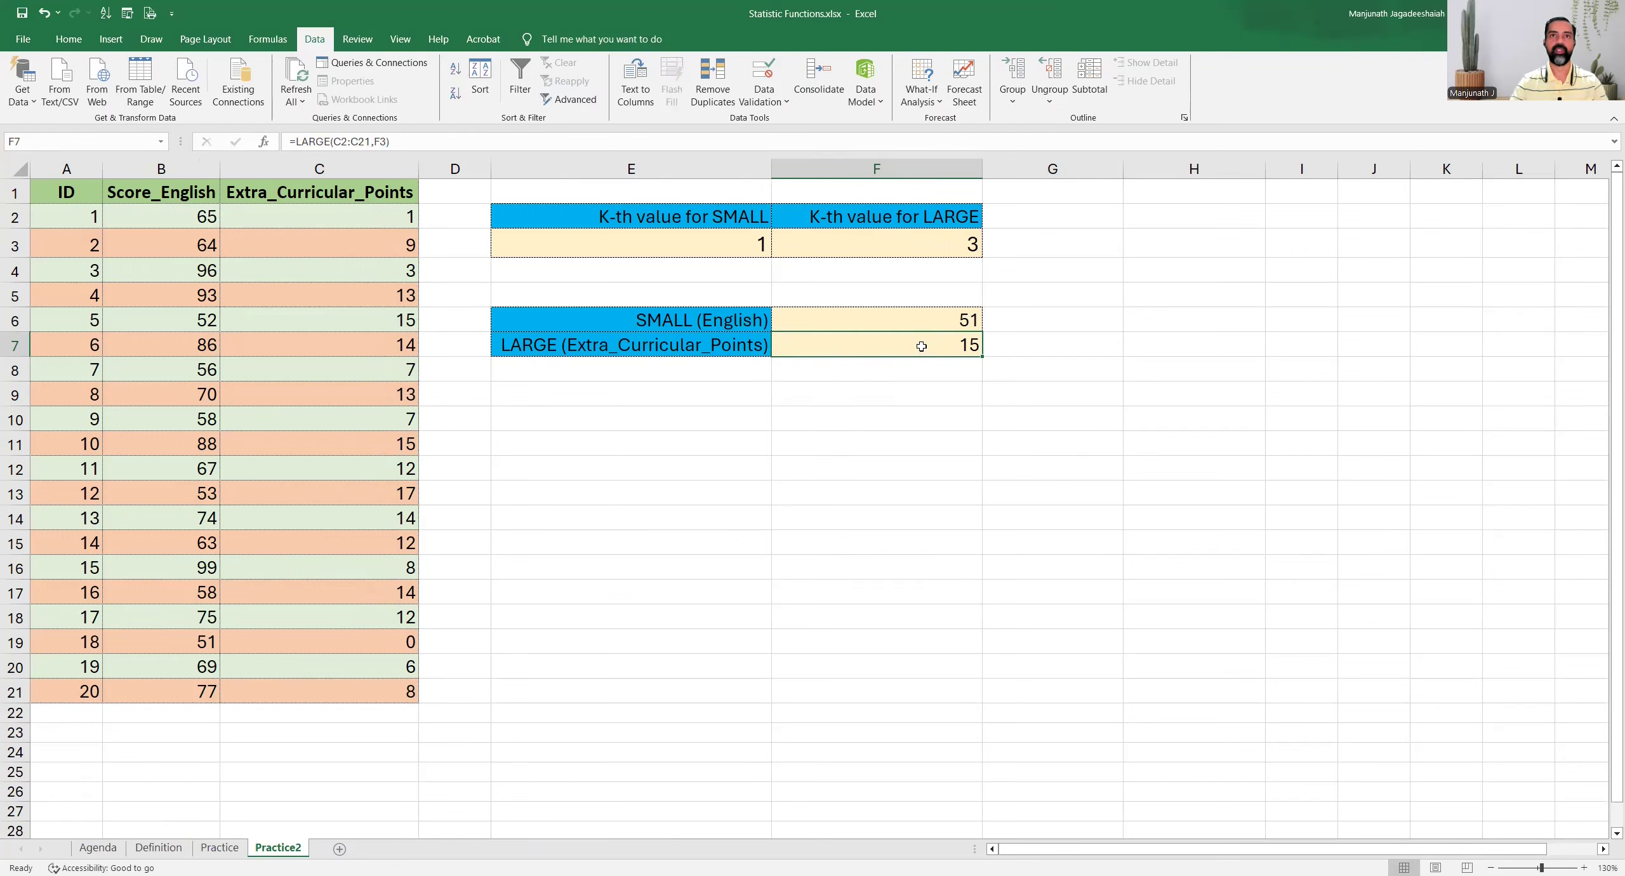
Sort the table ascending by Extra_Curricular_Points and count up from the last row to check the third-largest value against F7
left_click(320, 216)
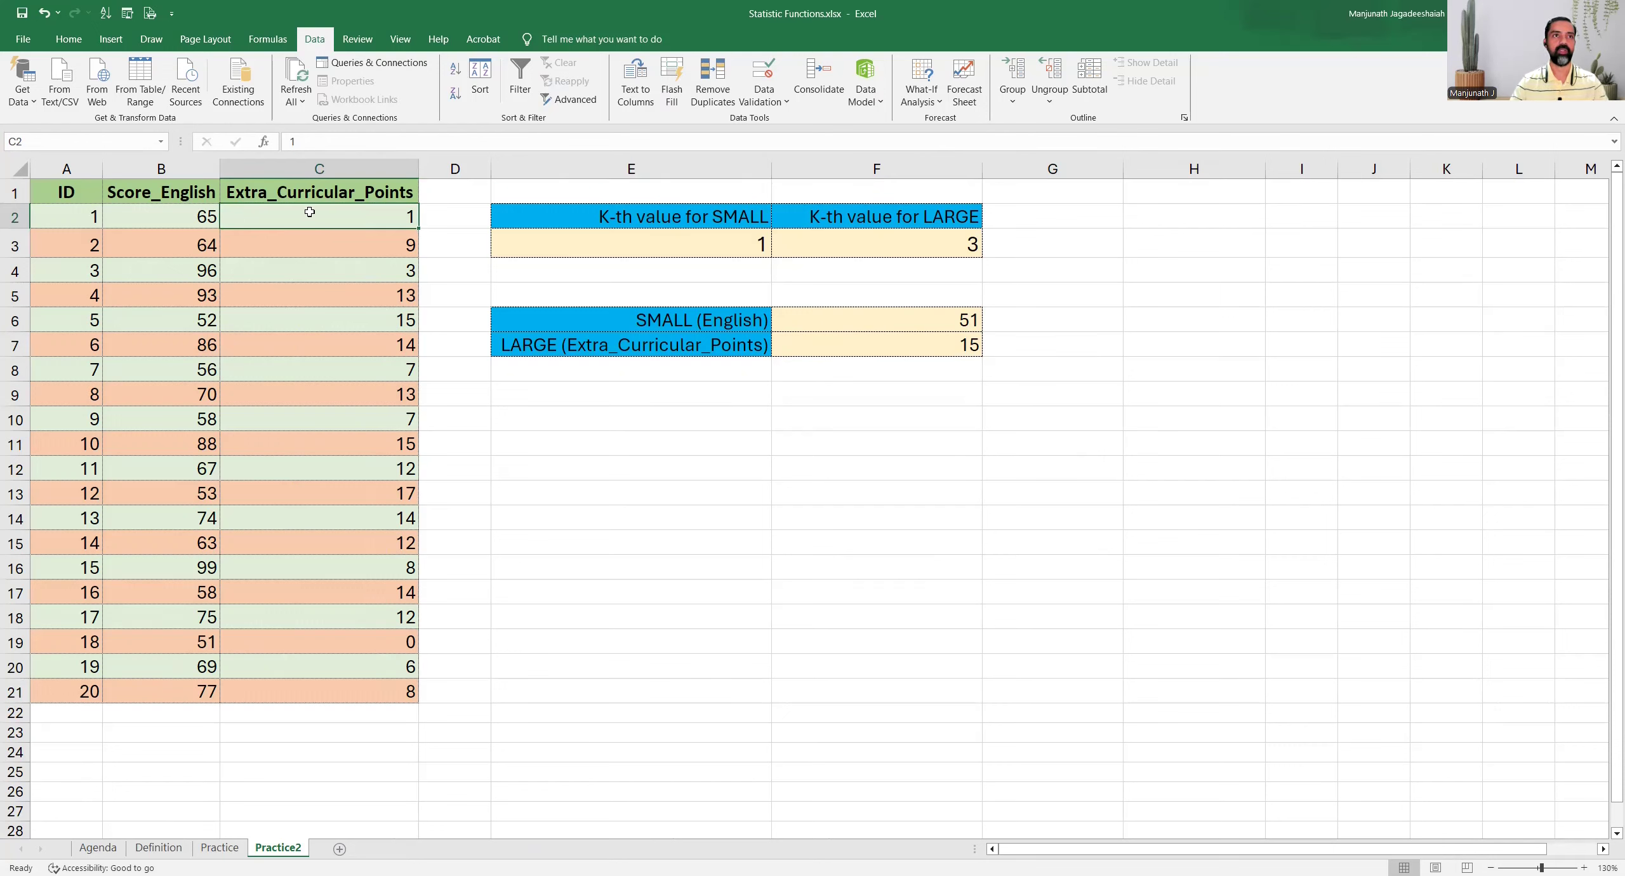
left_click(455, 69)
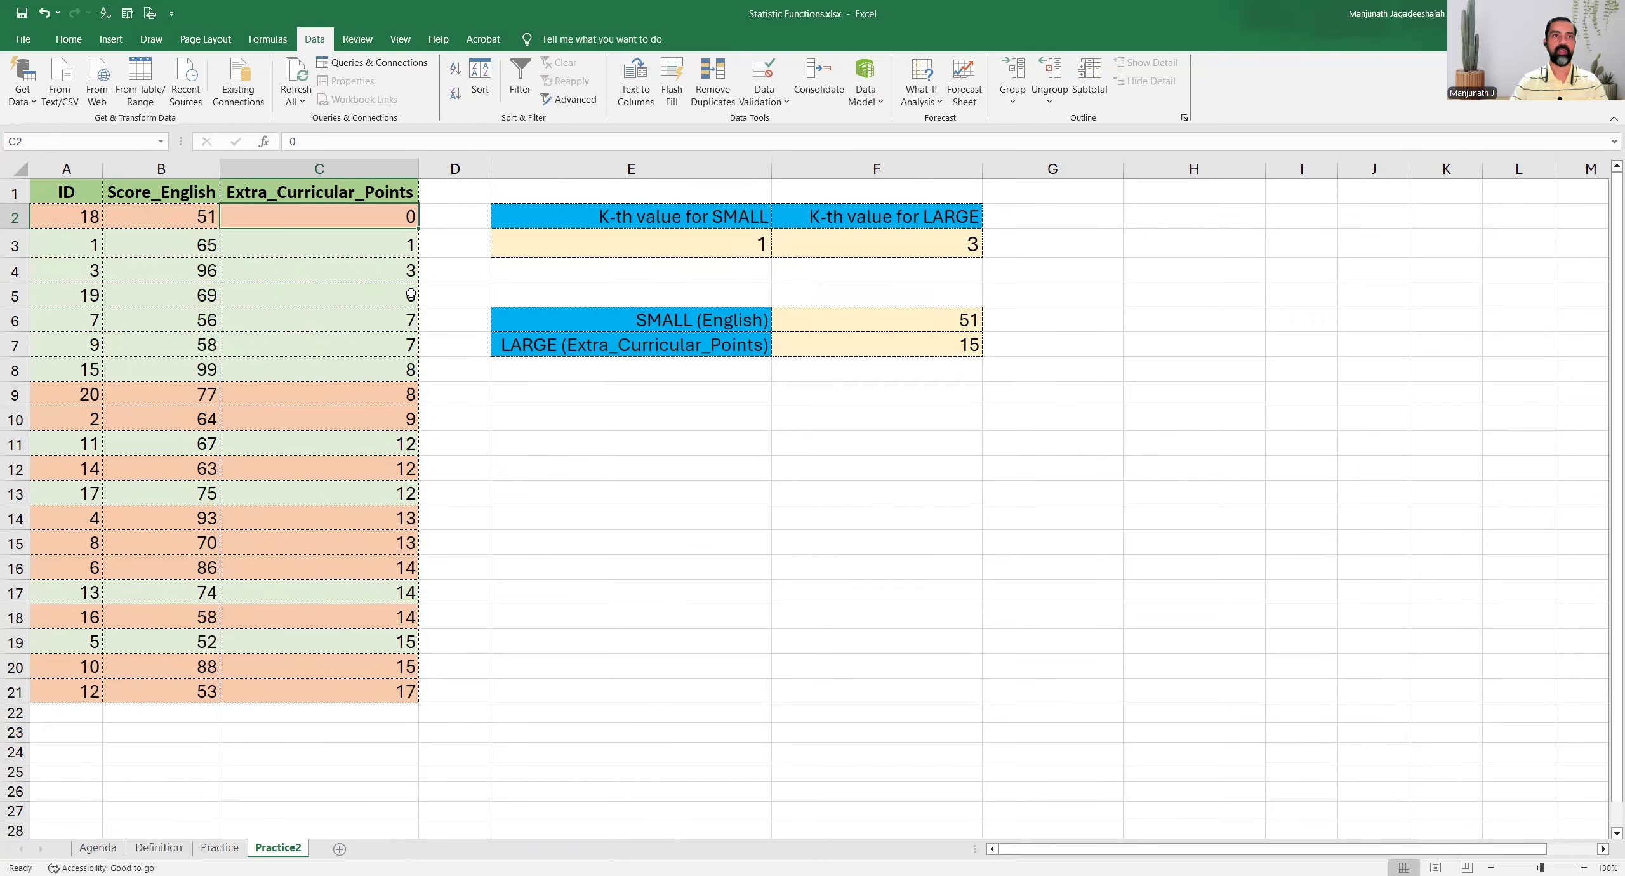
left_click(382, 278)
left_click(334, 690)
left_click(327, 665)
left_click(325, 645)
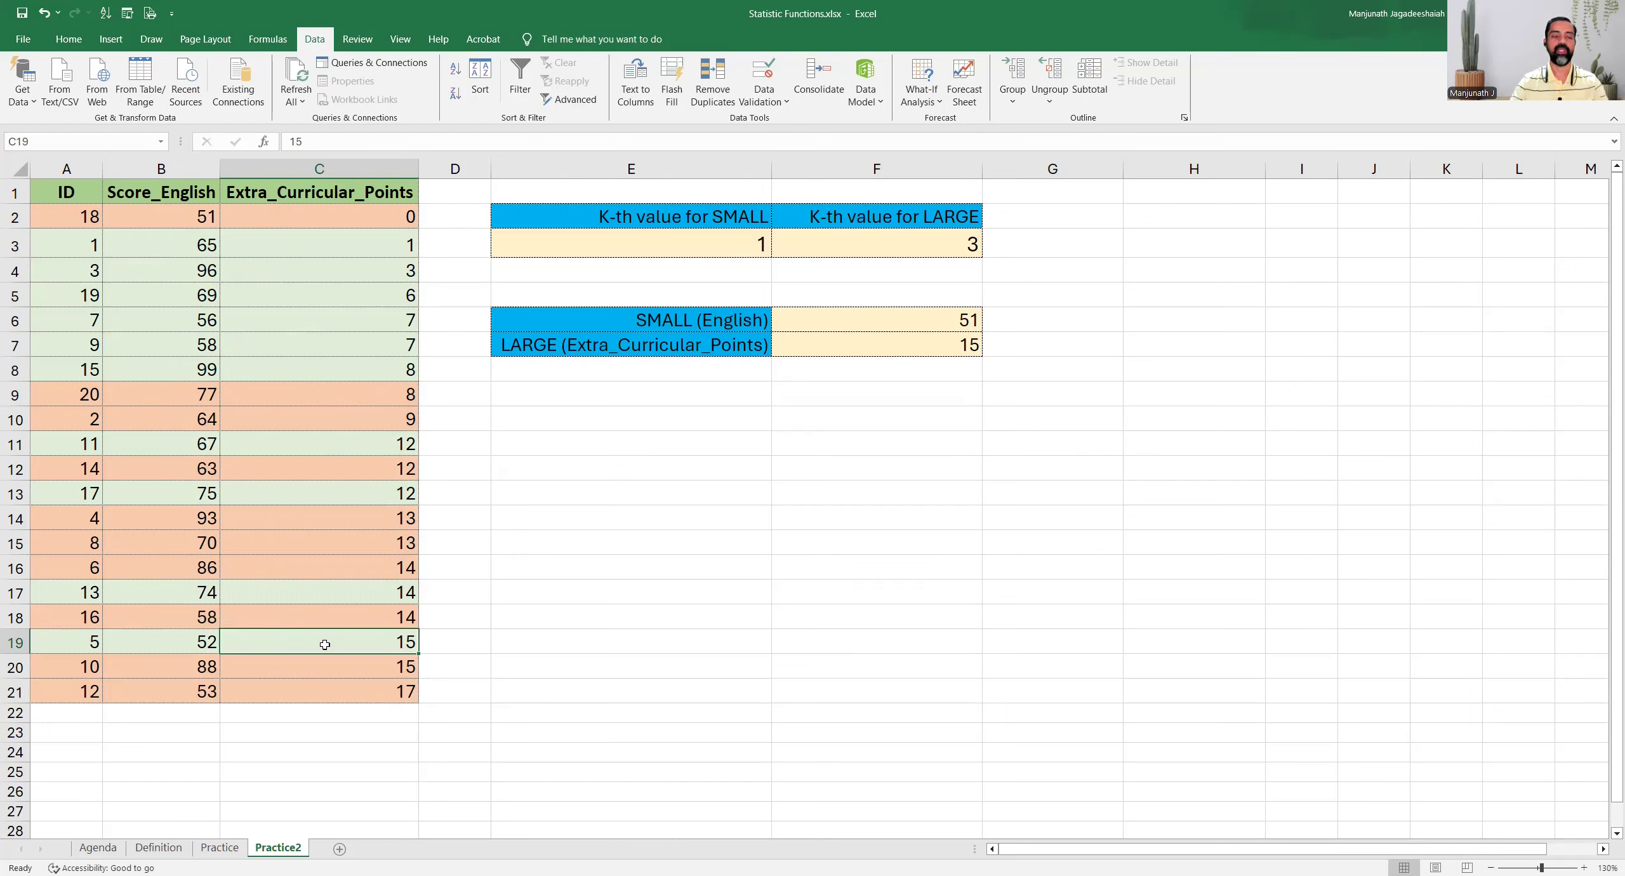
left_click(324, 692)
key("Up")
key("Up")
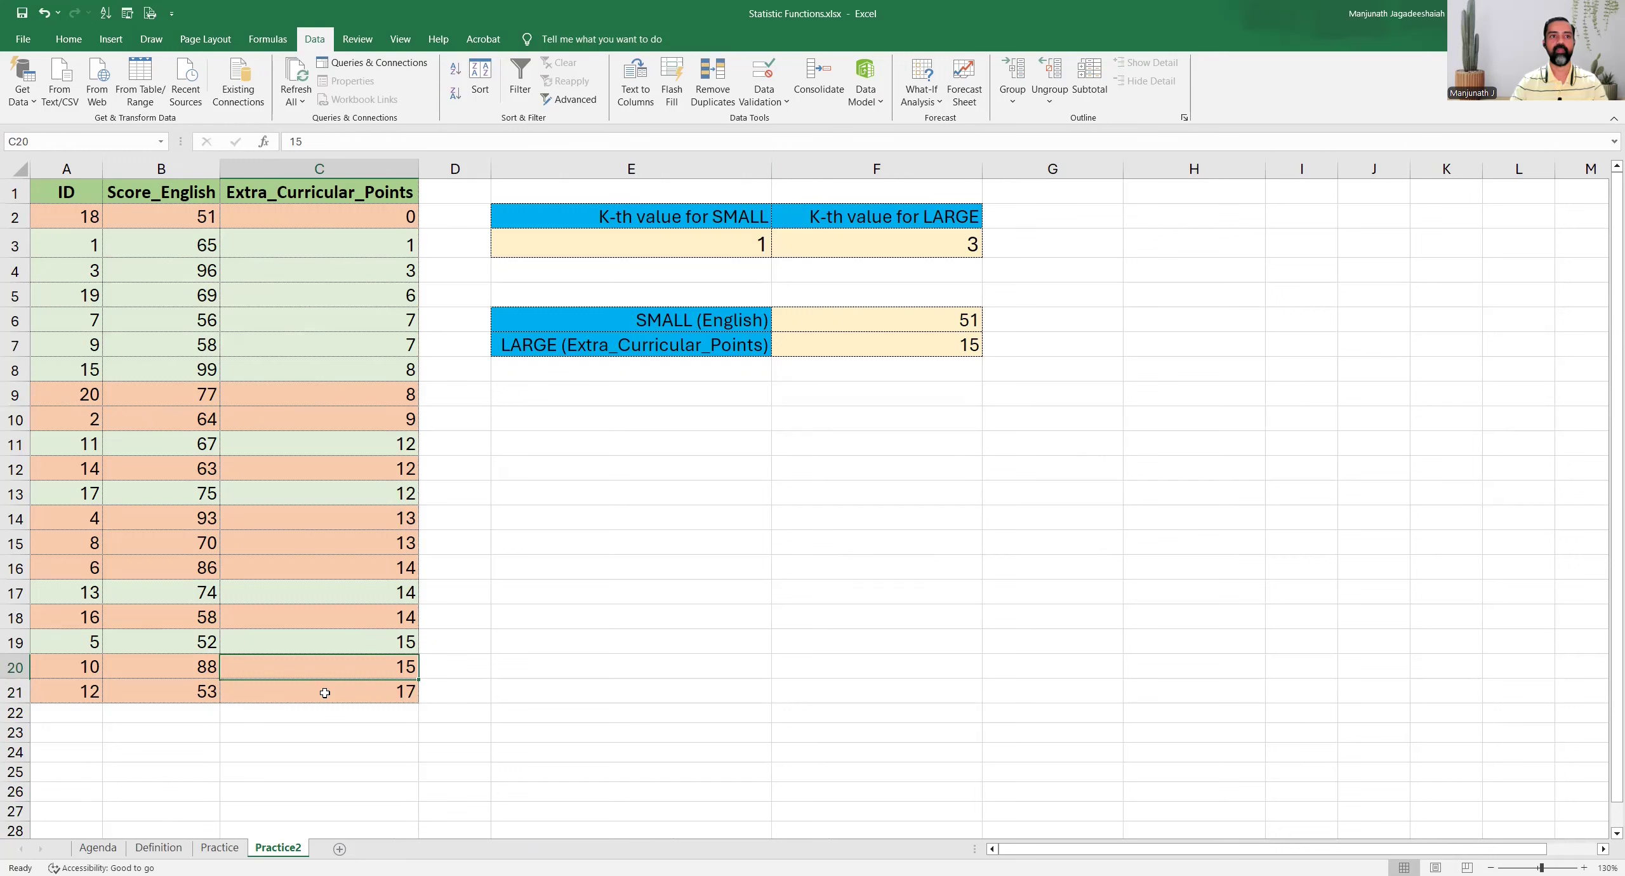
key("Down")
key("Down")
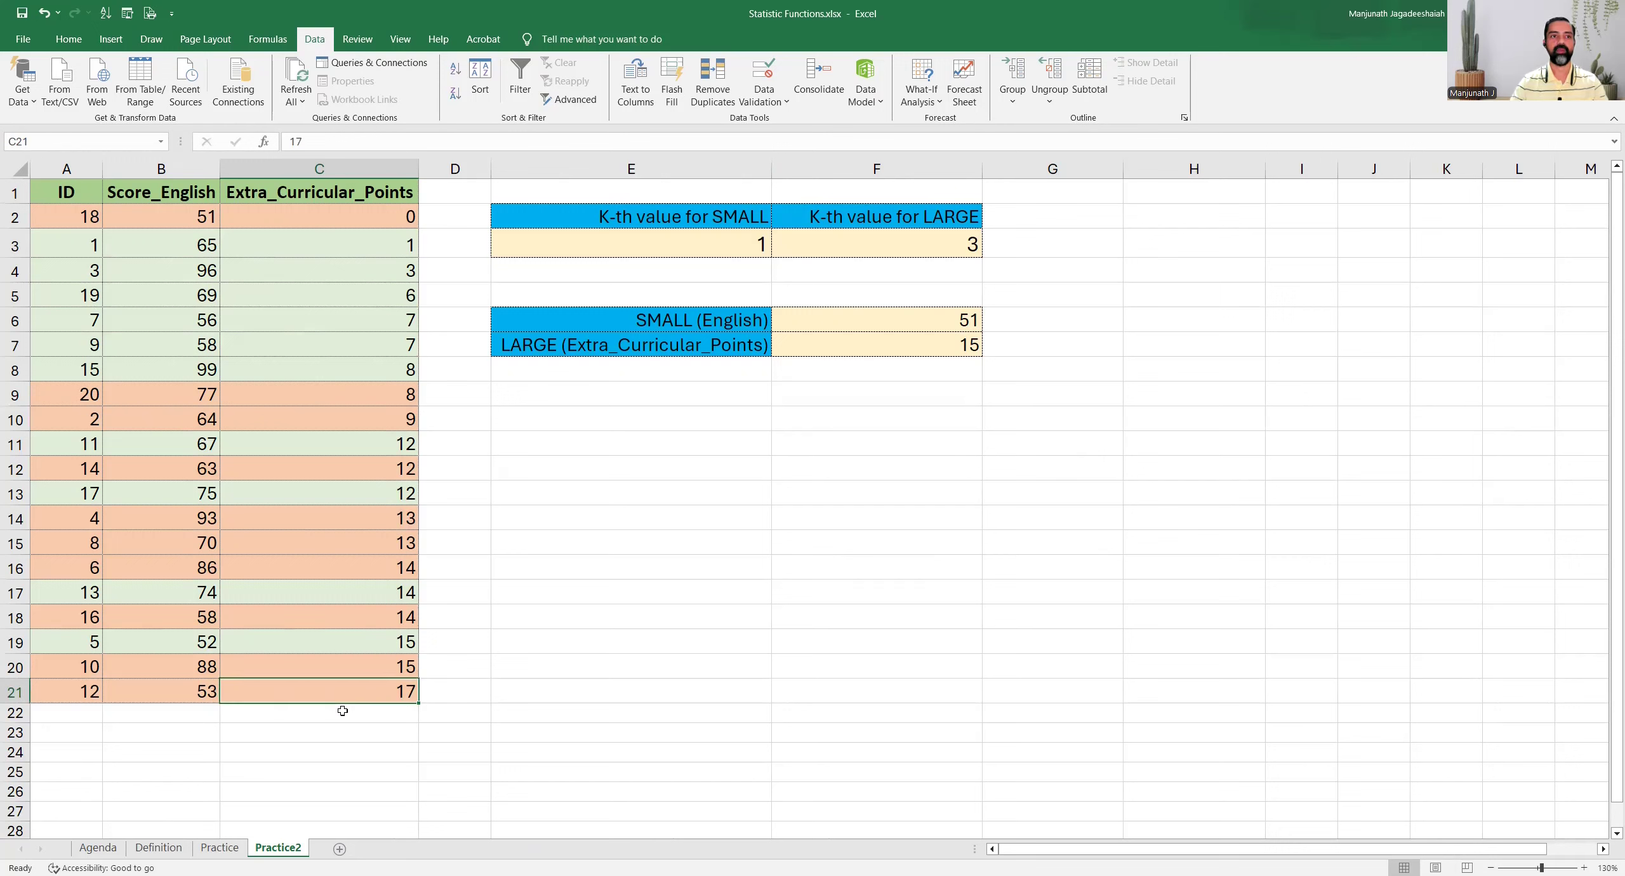
key("Up")
key("Up")
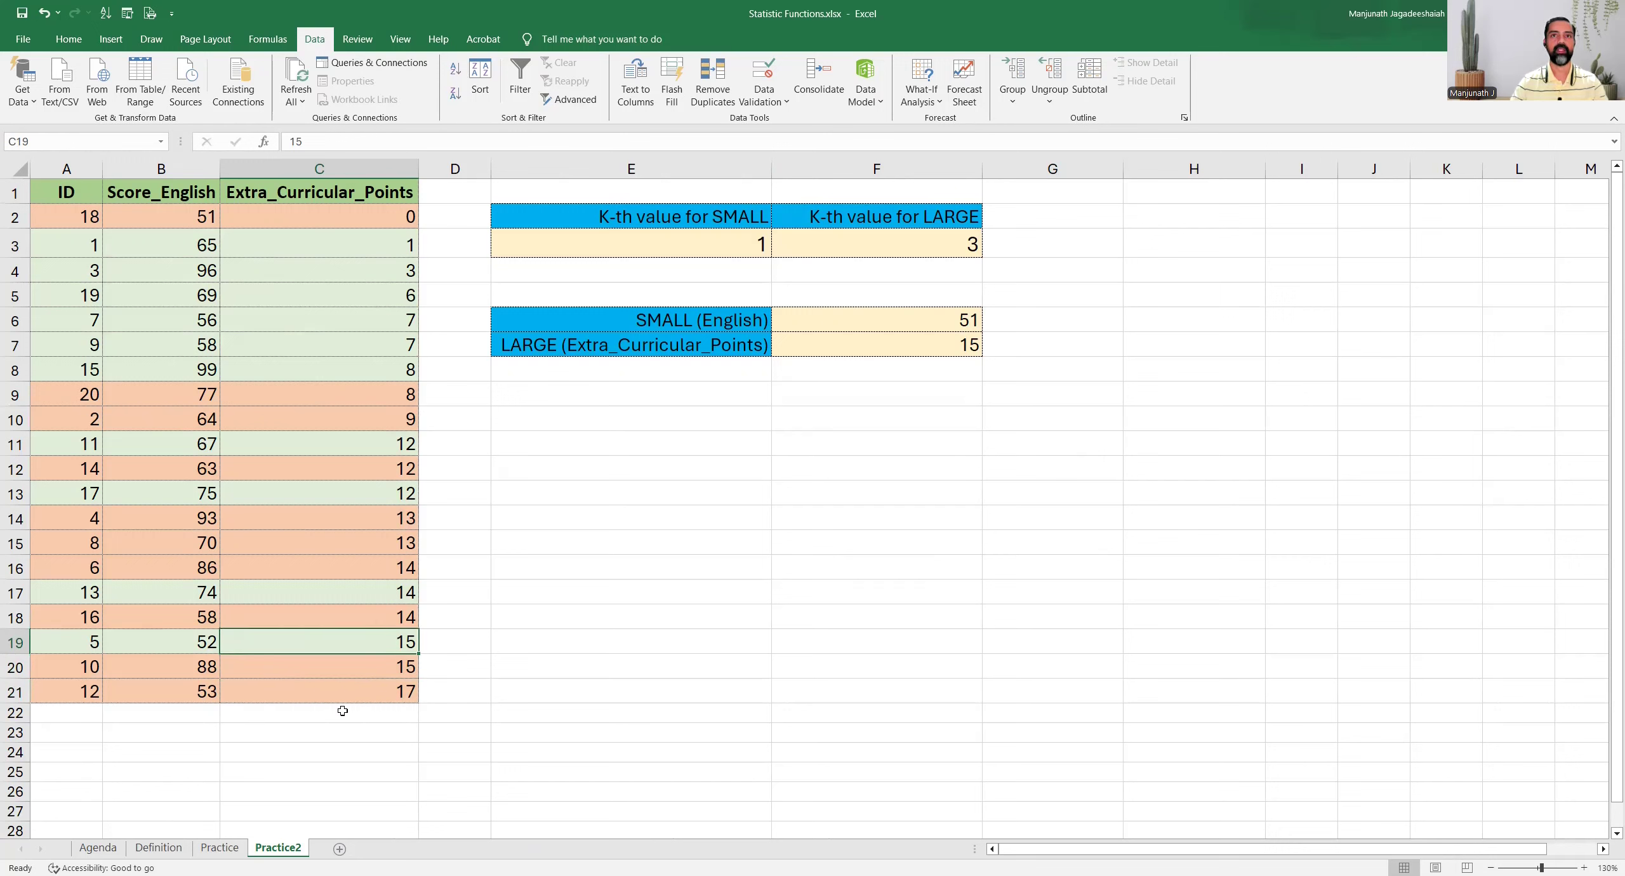
left_click(931, 343)
Set the K-th value for LARGE in F3 to 5 and check F7 against the fifth-largest points in column C
left_click(922, 248)
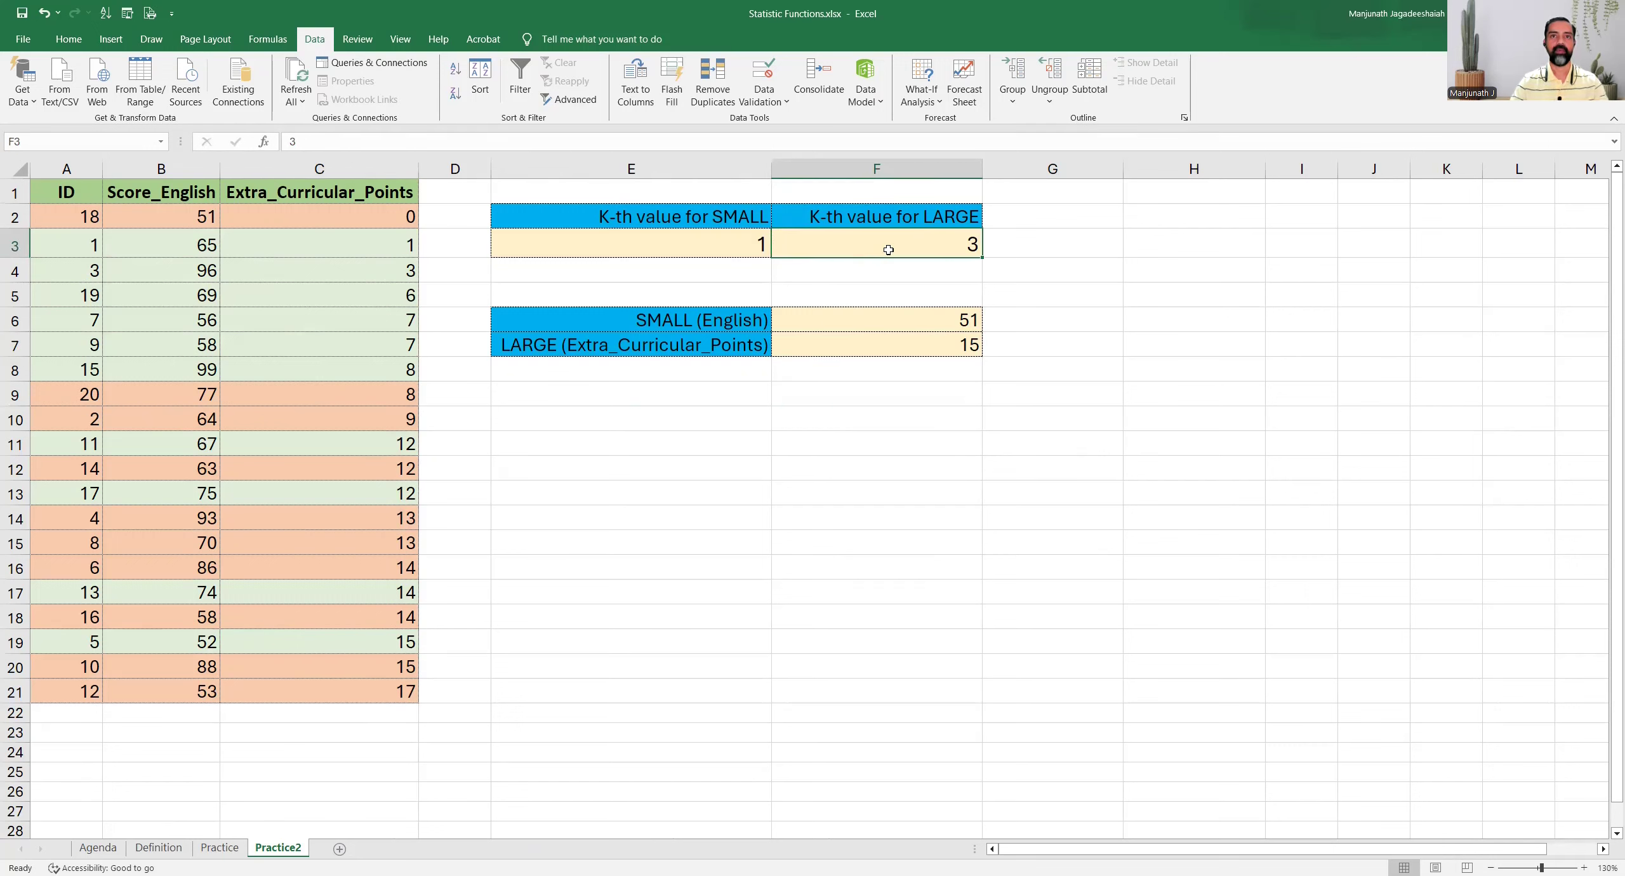
type("5")
key("Return")
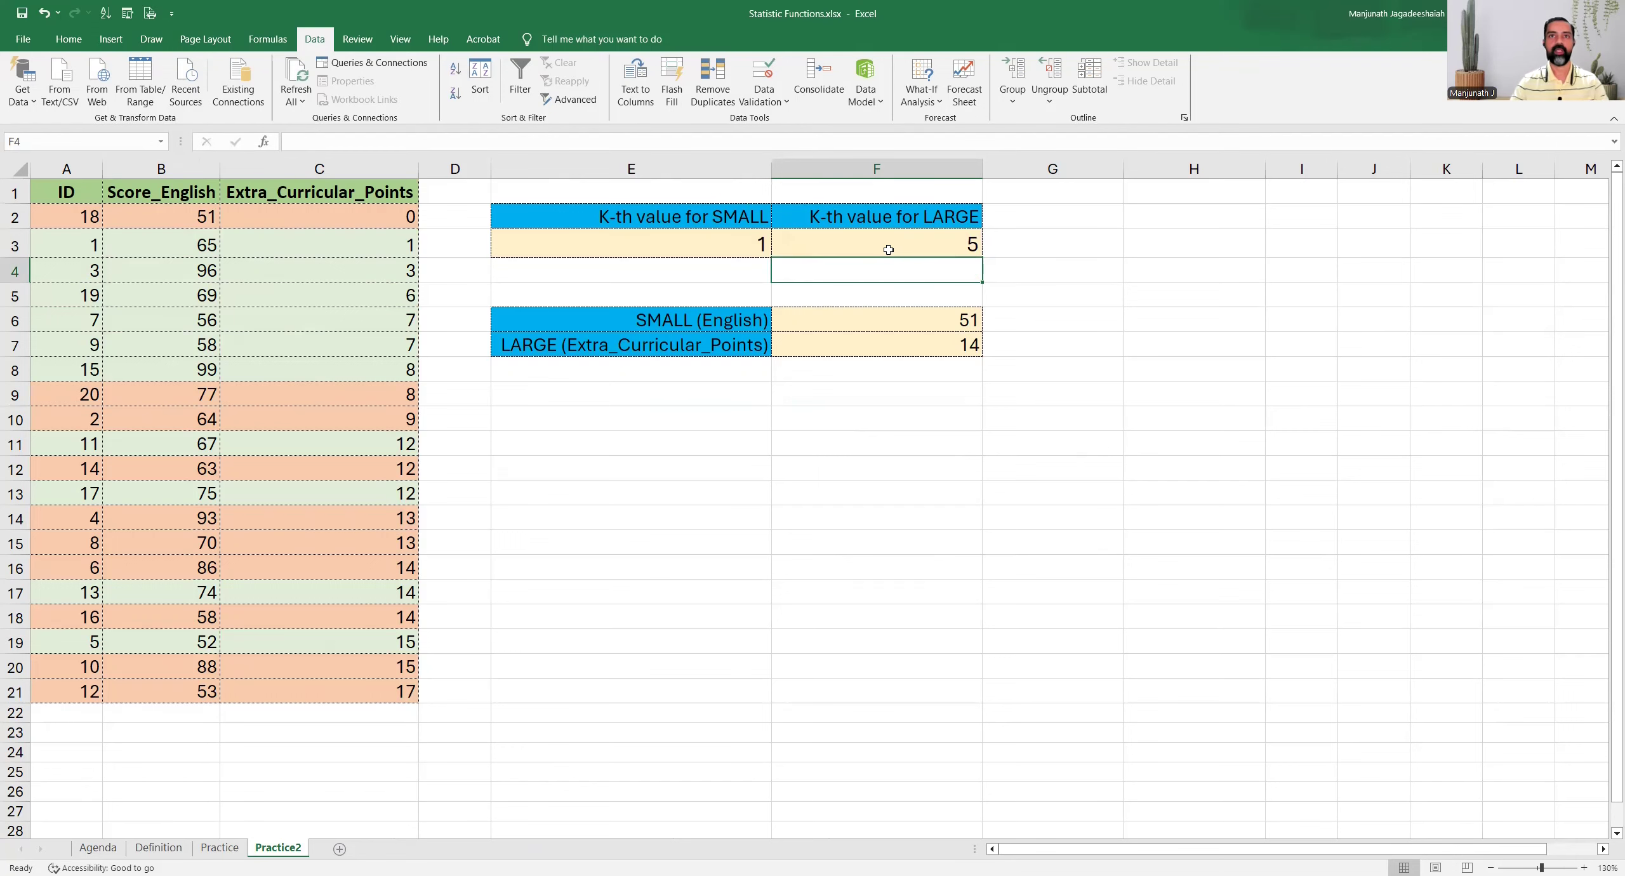
left_click(948, 348)
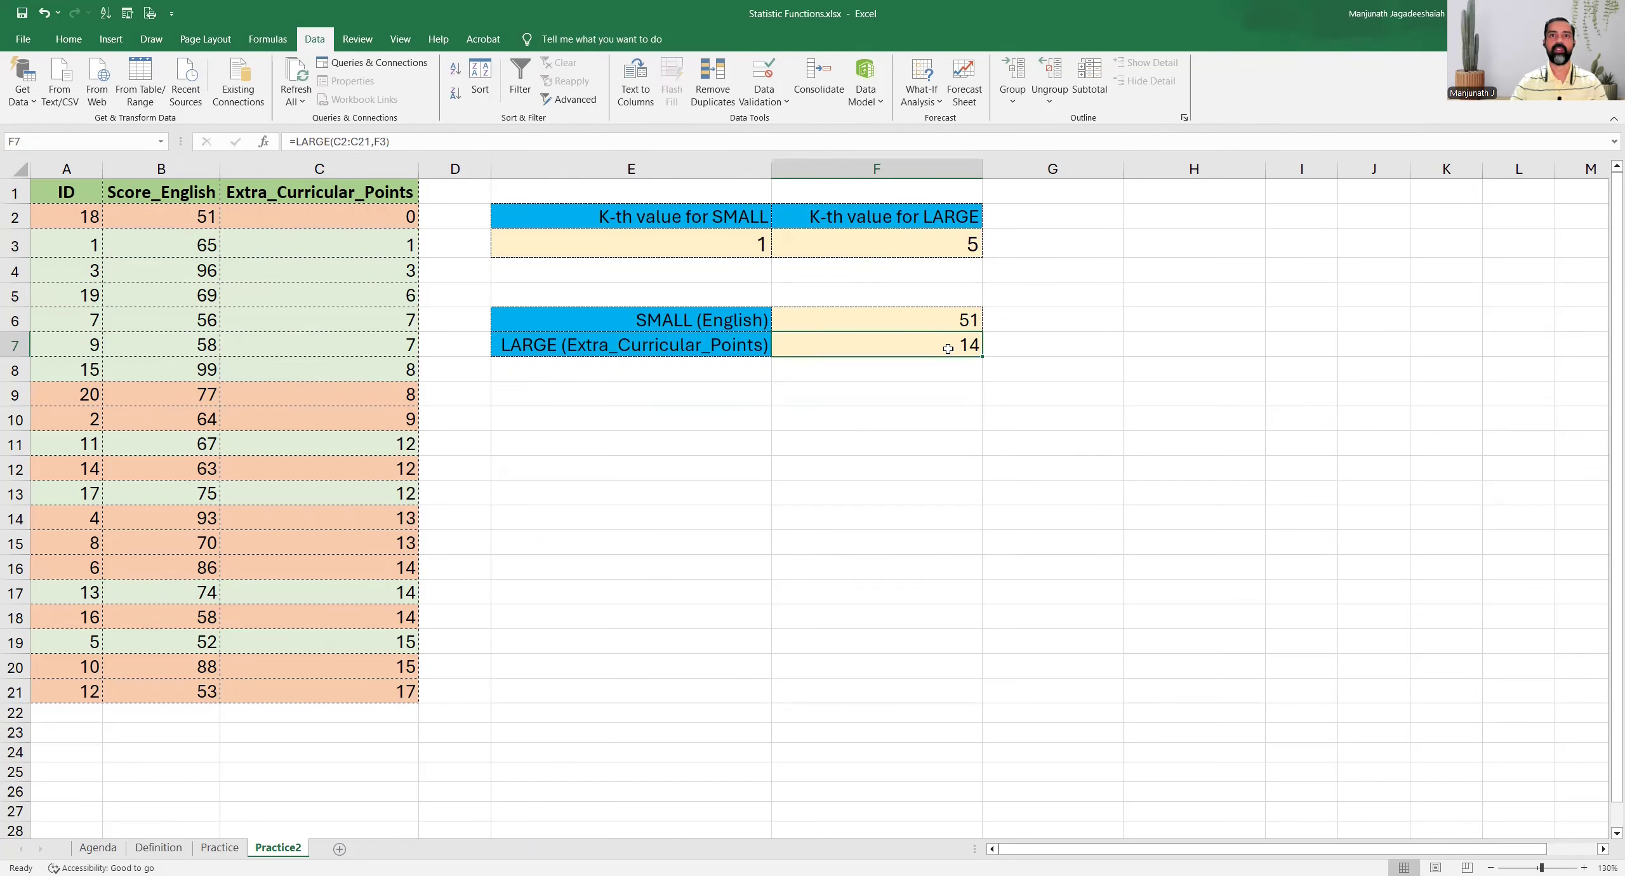
left_click(361, 694)
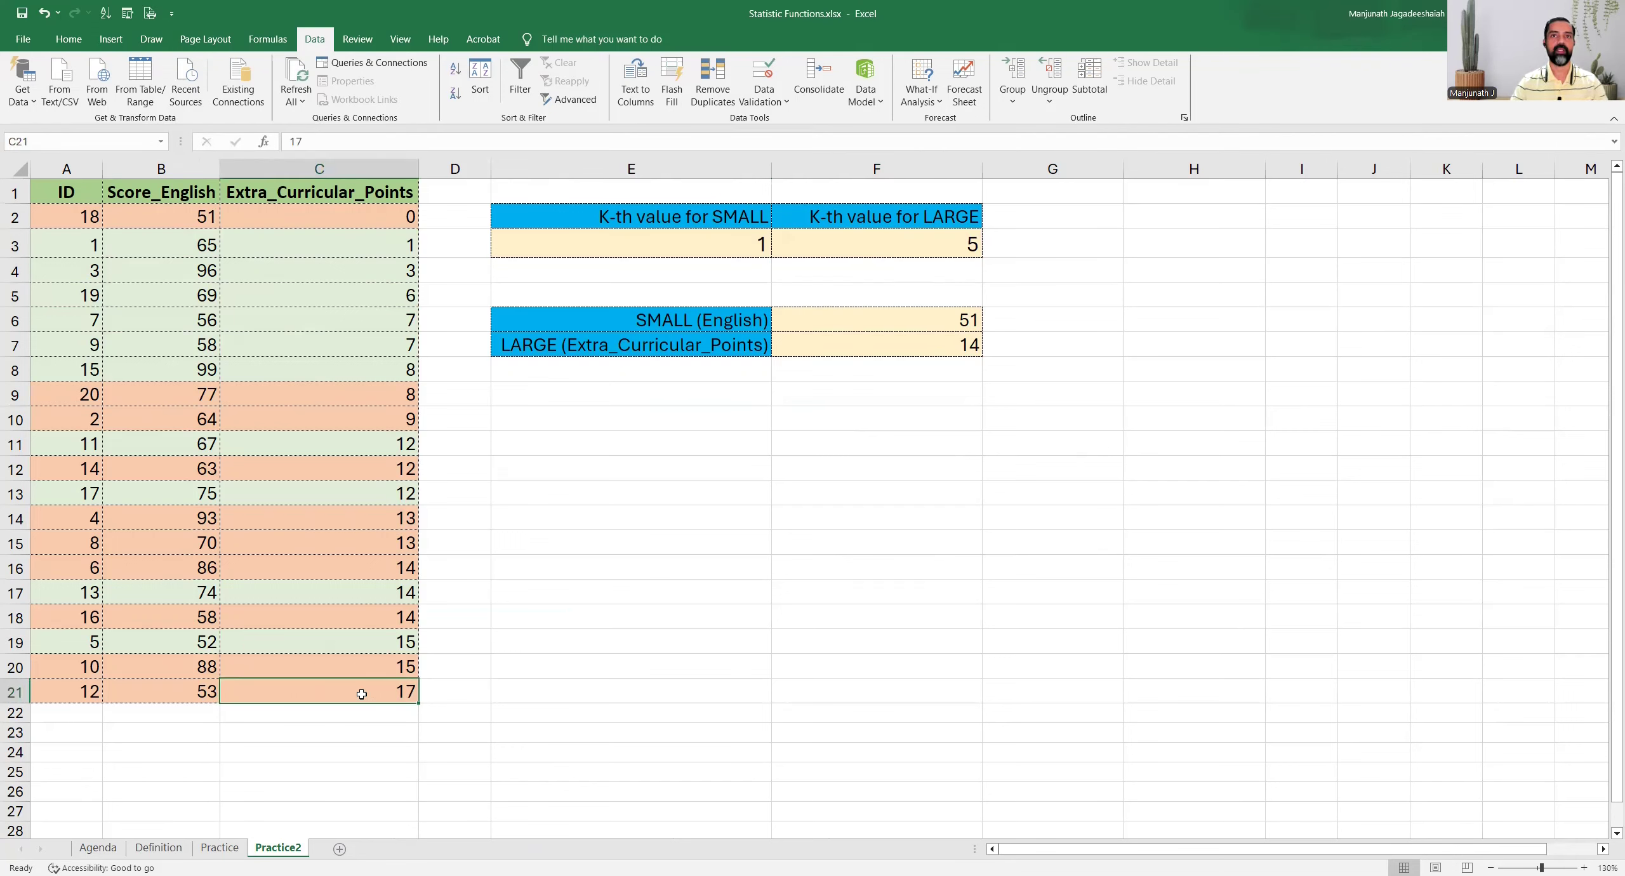
key("Up")
key("Up")
key("Up")
key("Up")
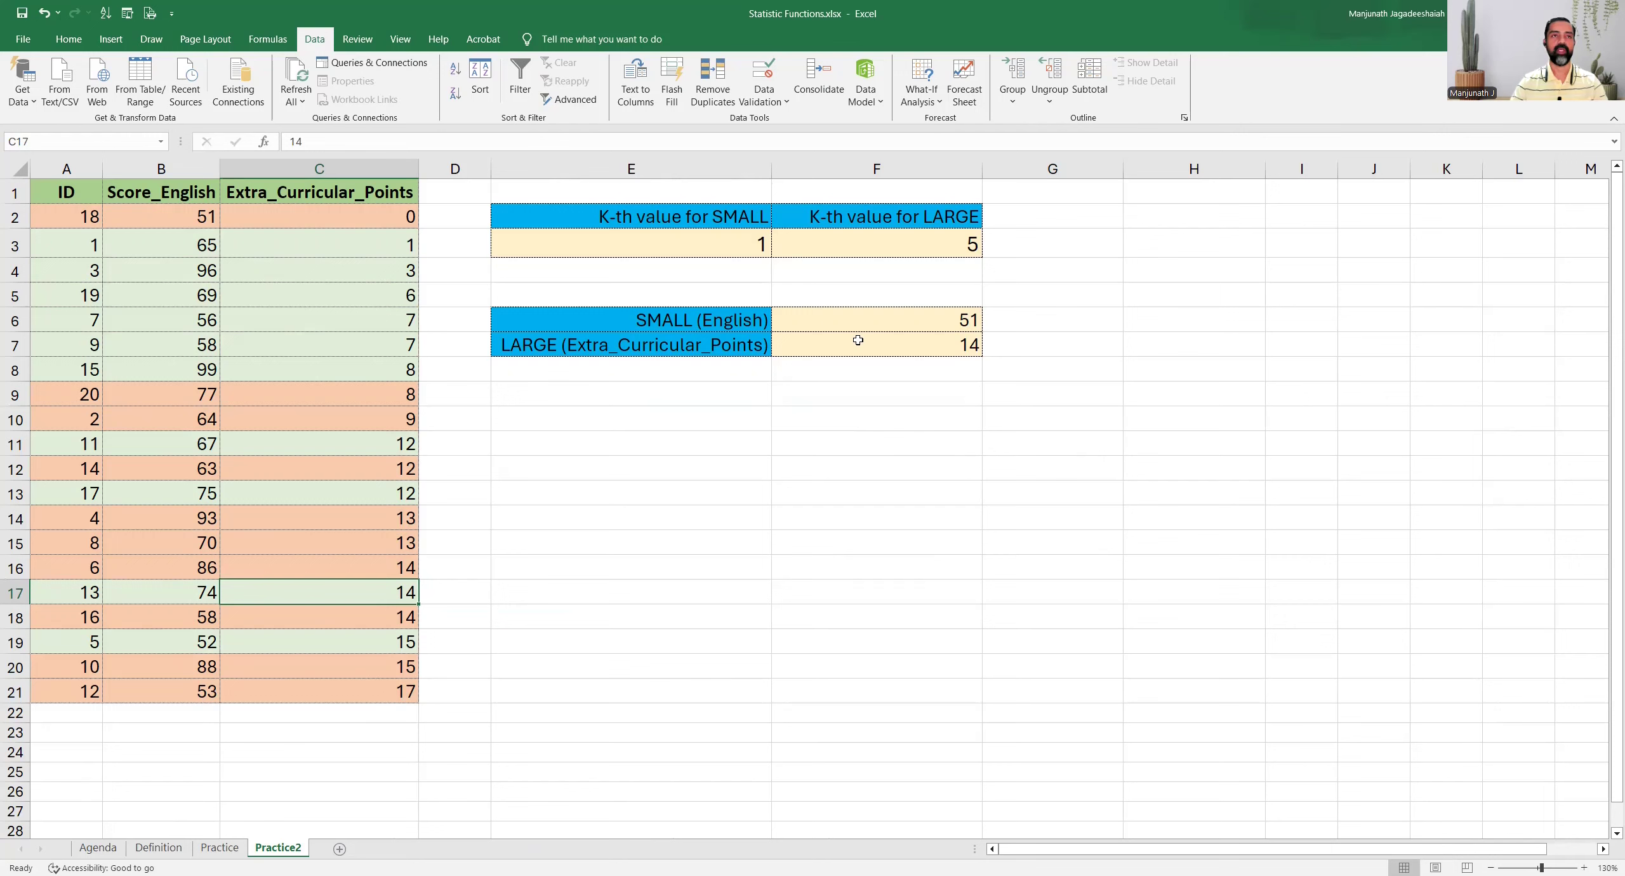
Set the K-th value for LARGE in F3 to 15 and locate the matching points value in column C
left_click(947, 248)
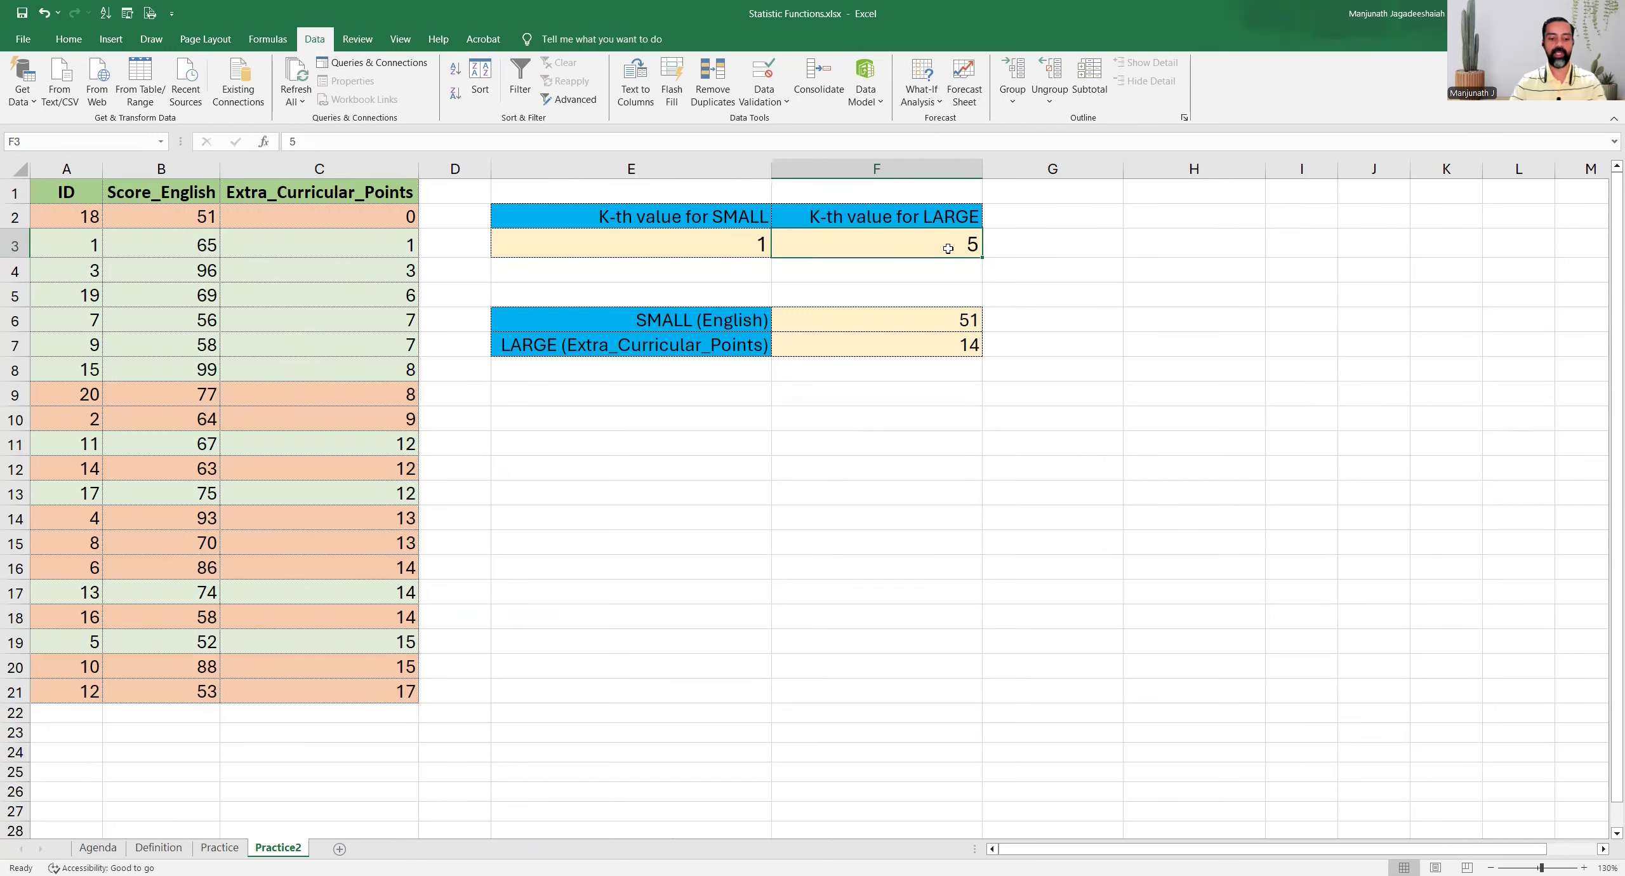
type("15")
key("Return")
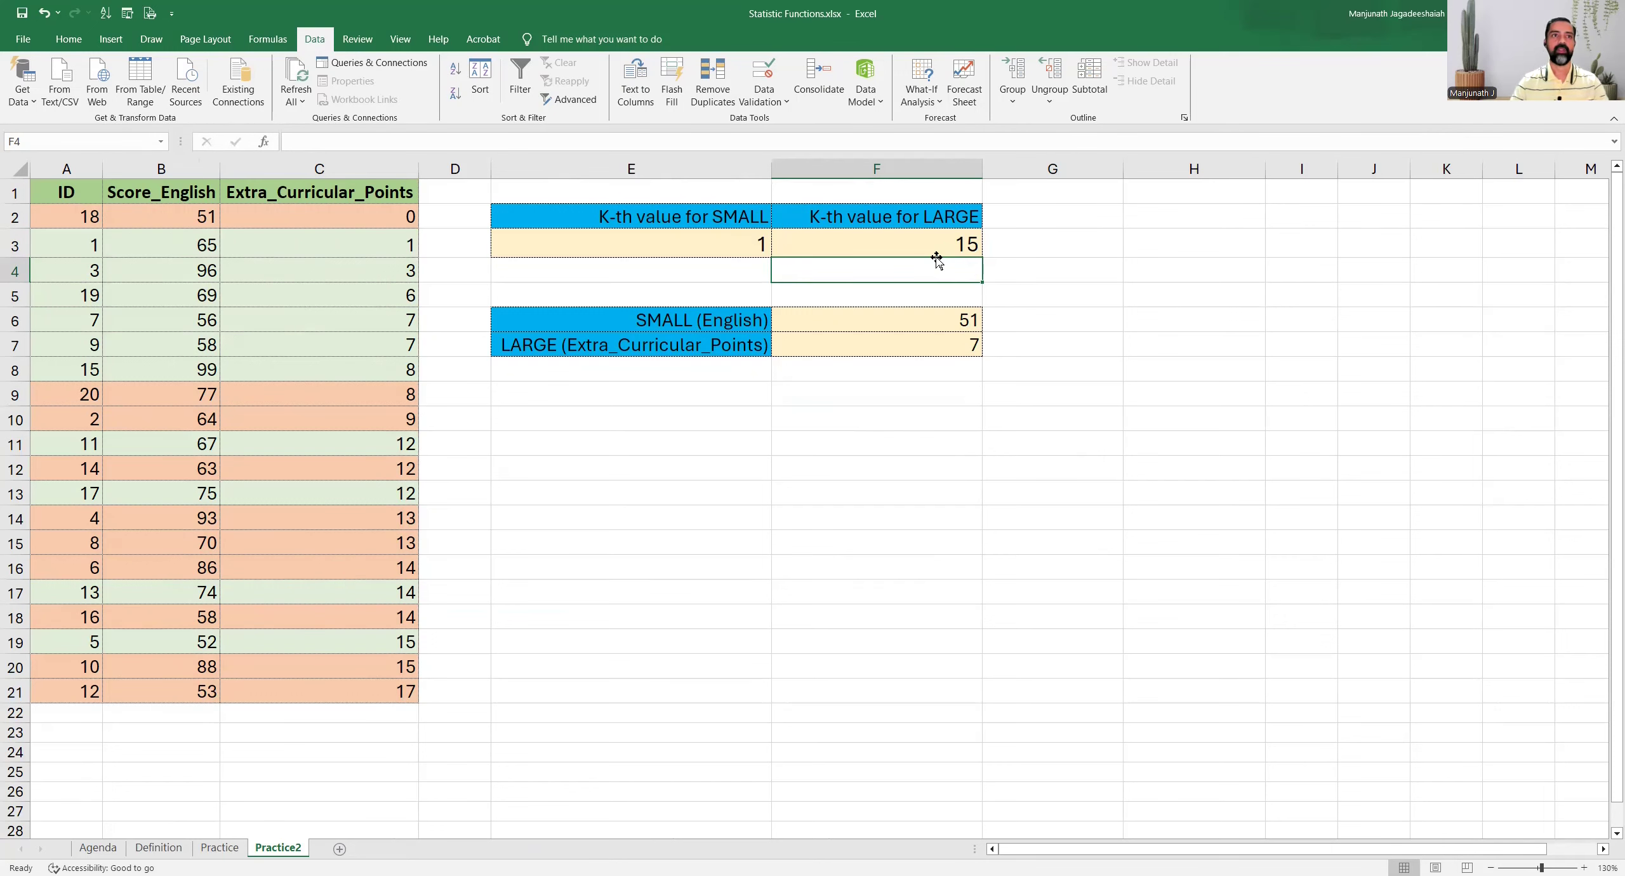
left_click(379, 321)
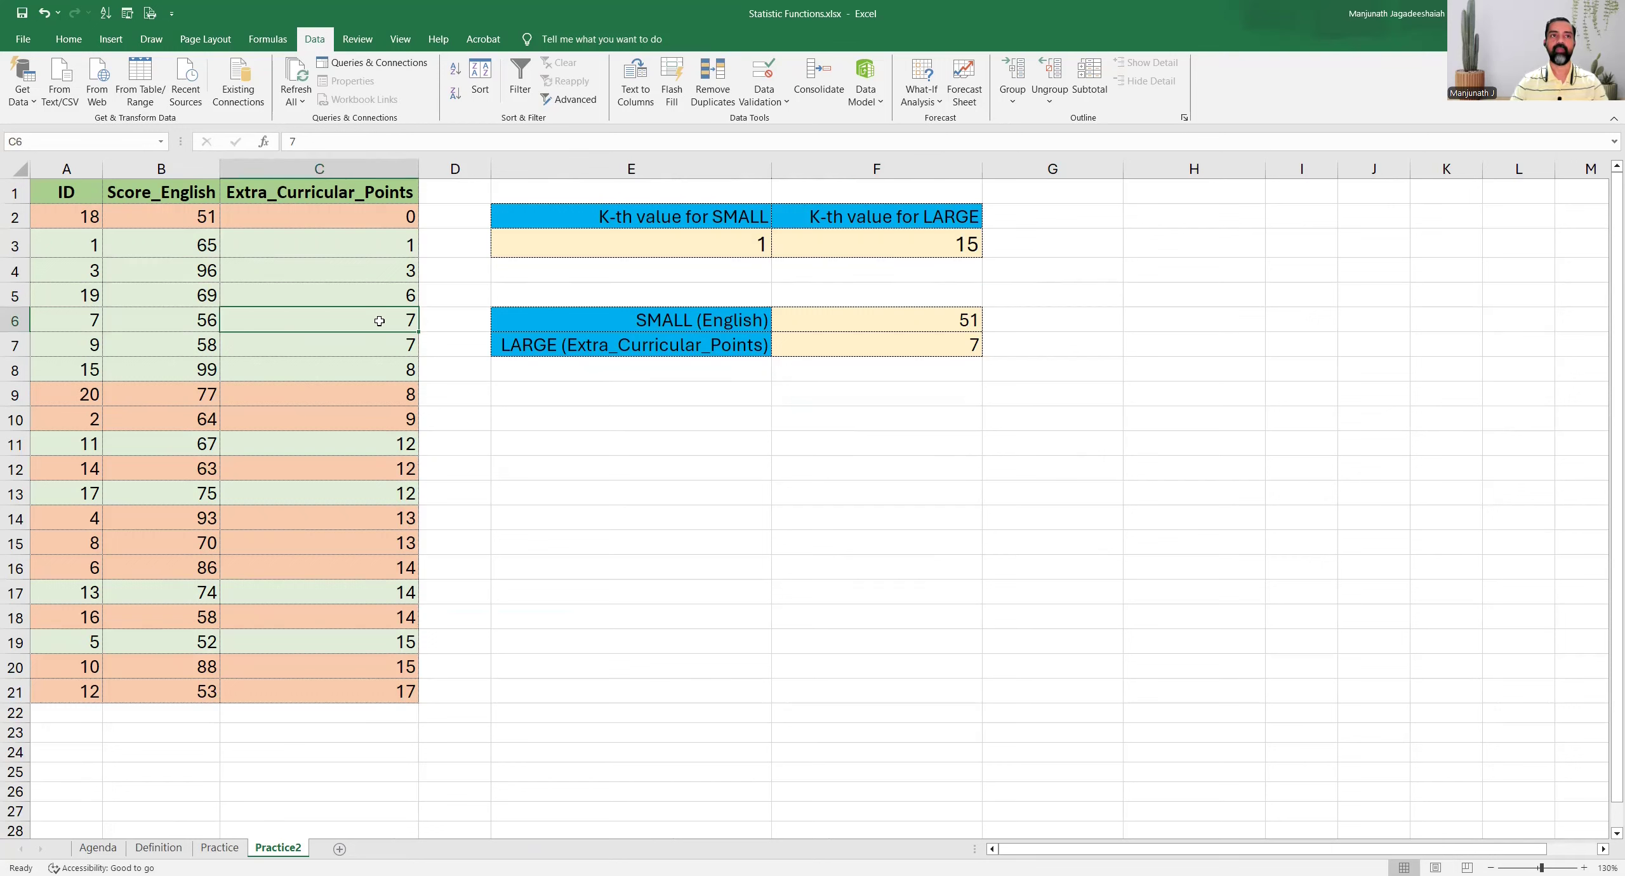
Set the K-th value for SMALL in E3 to 5 and check the SMALL (English) formula cell F6
left_click(705, 242)
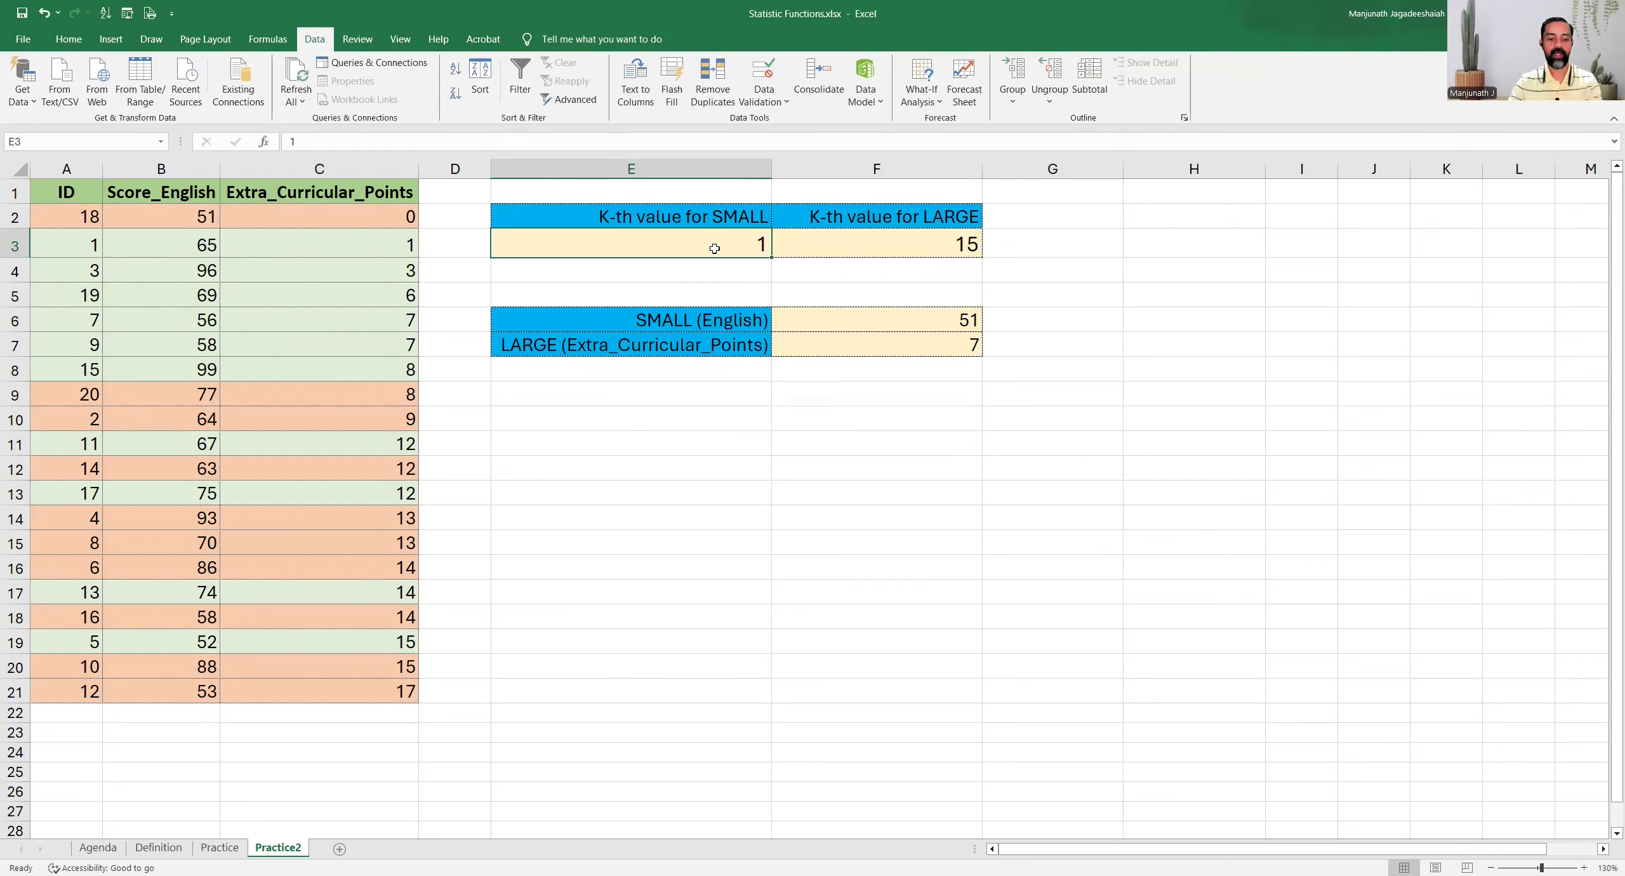
type("5")
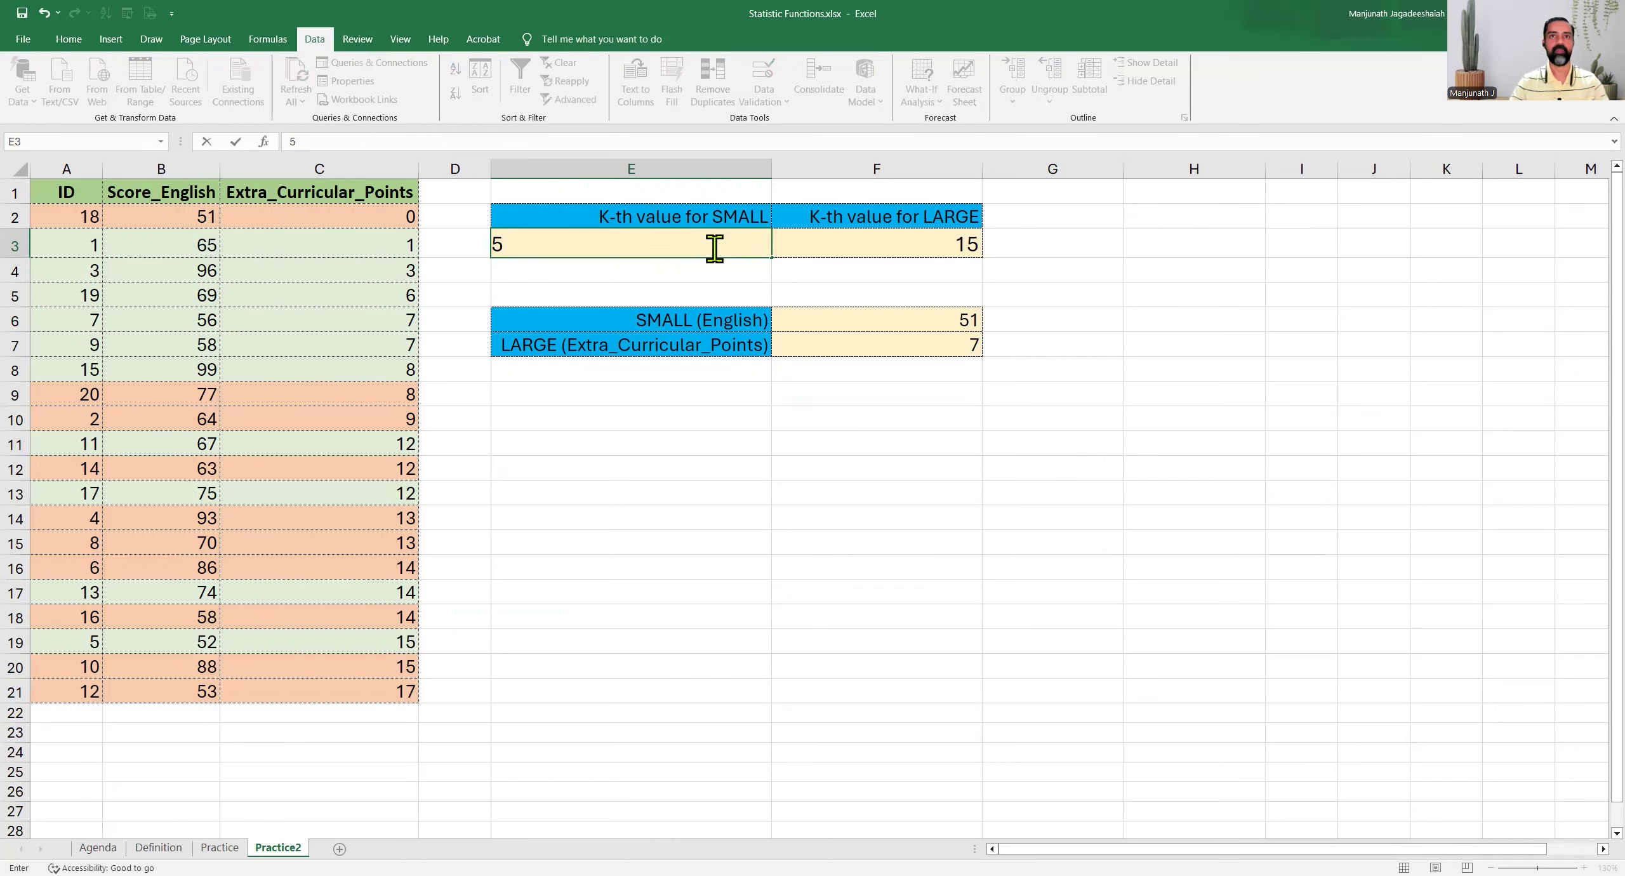
key("Return")
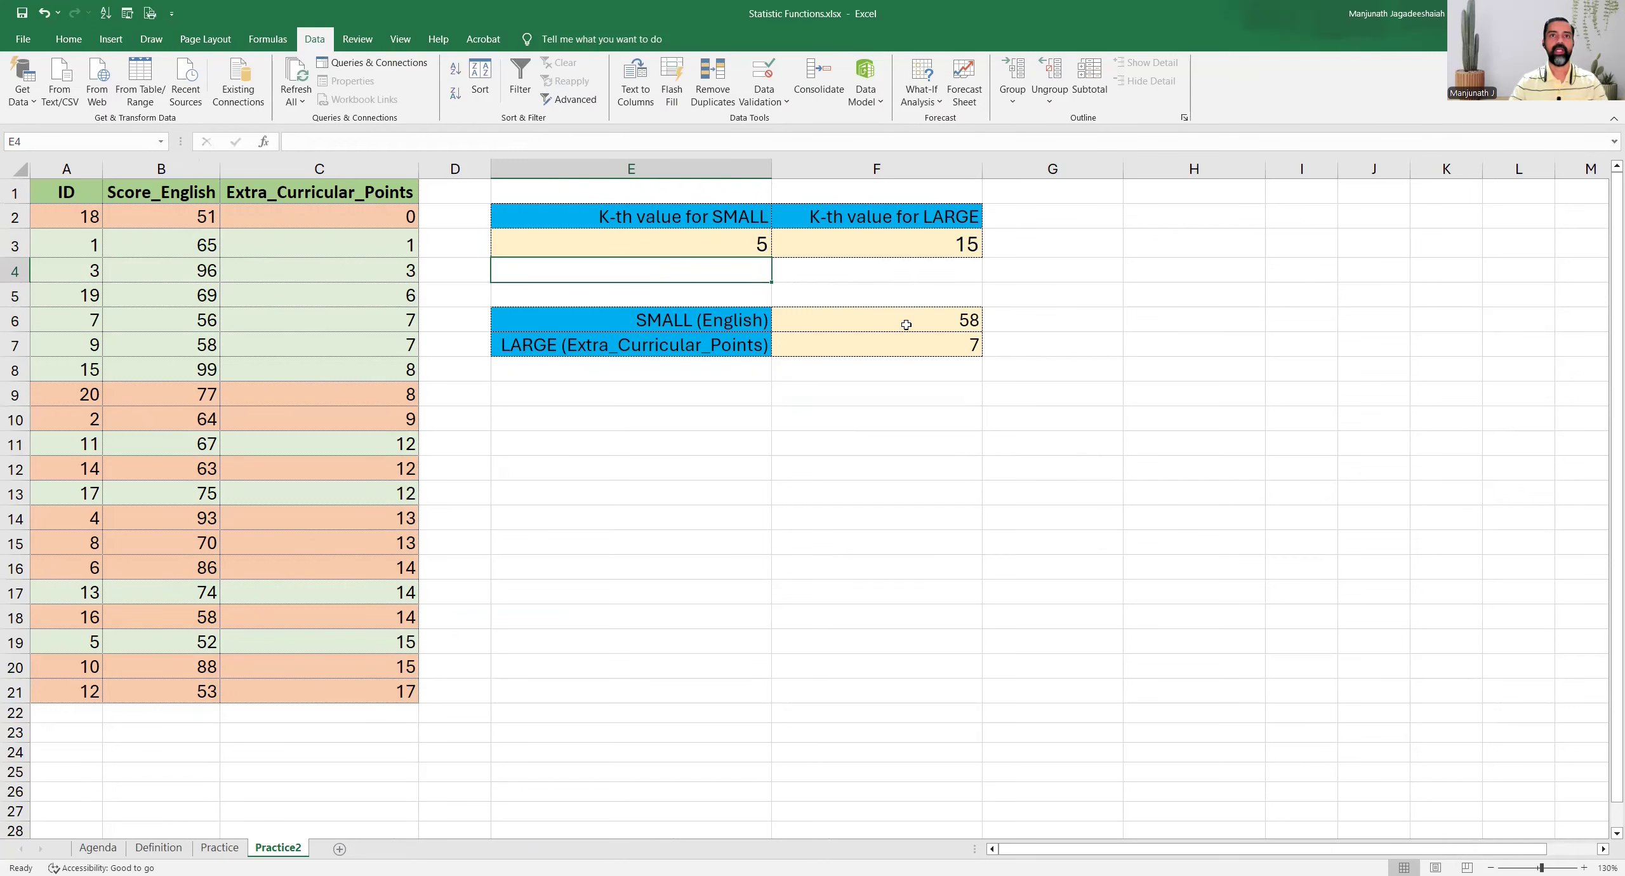
left_click(808, 320)
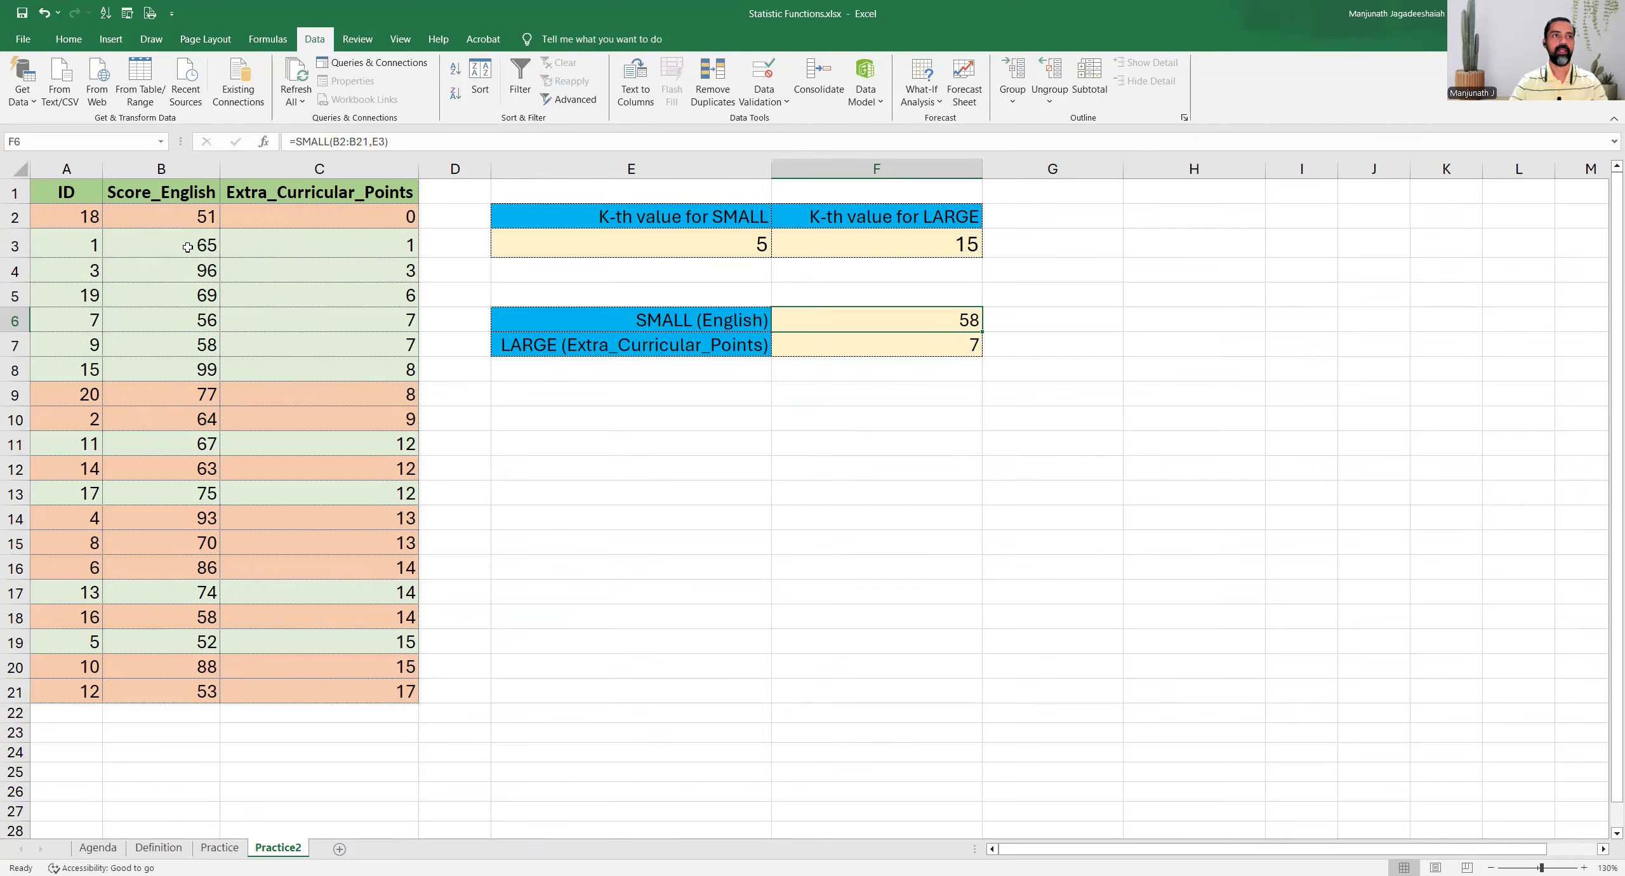
Sort the table ascending by Score_English and count down column B to check the fifth-smallest score against F6
left_click(181, 219)
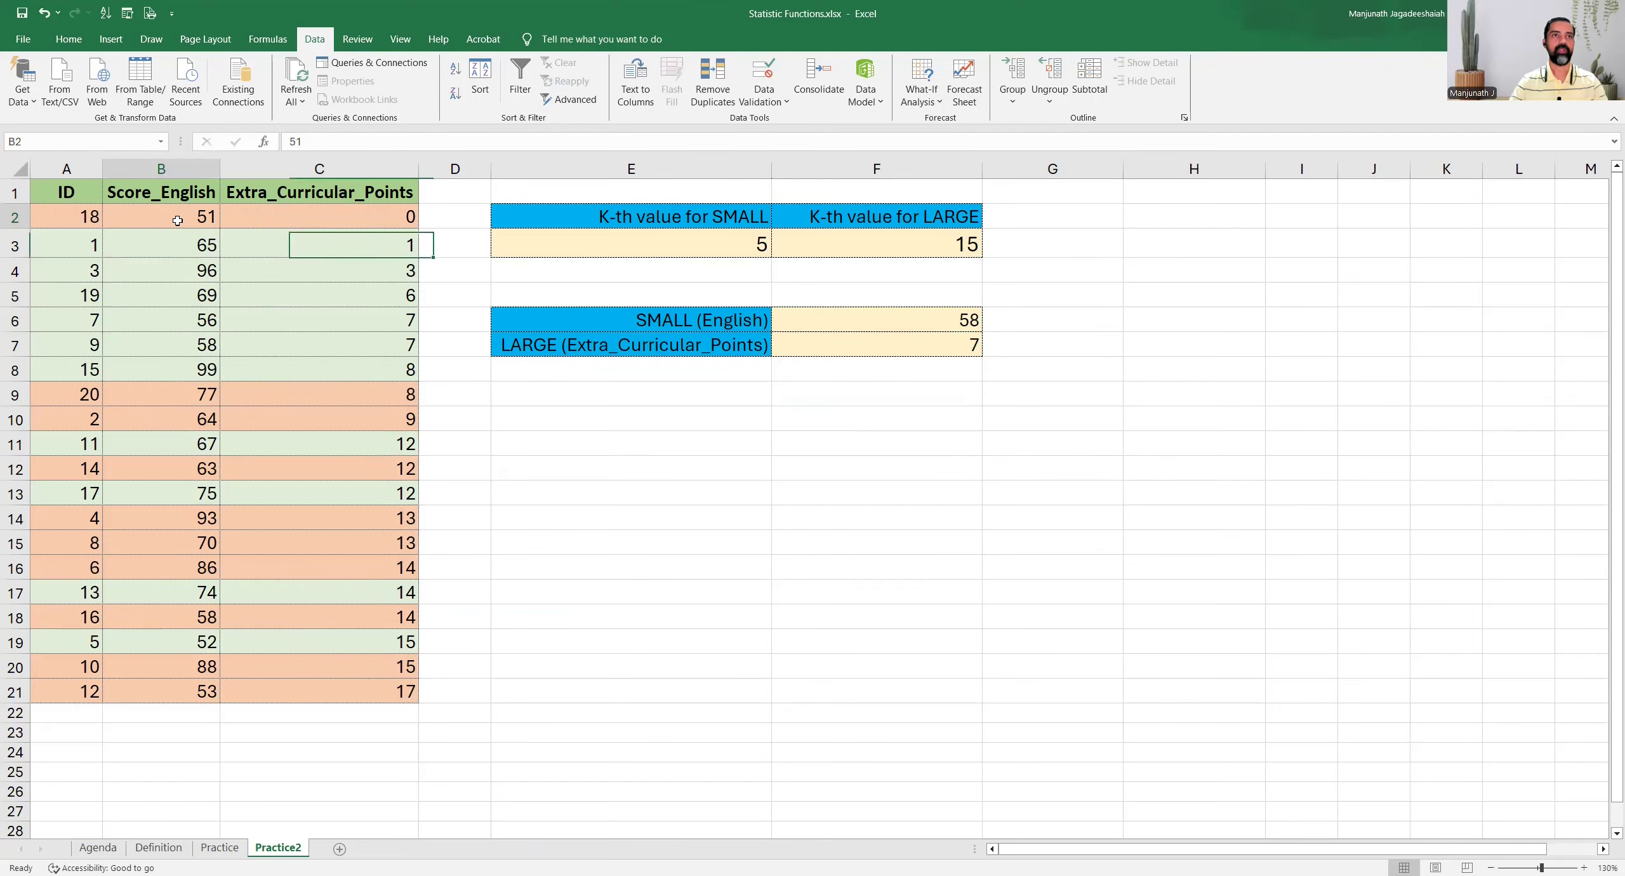
left_click(451, 73)
left_click(661, 247)
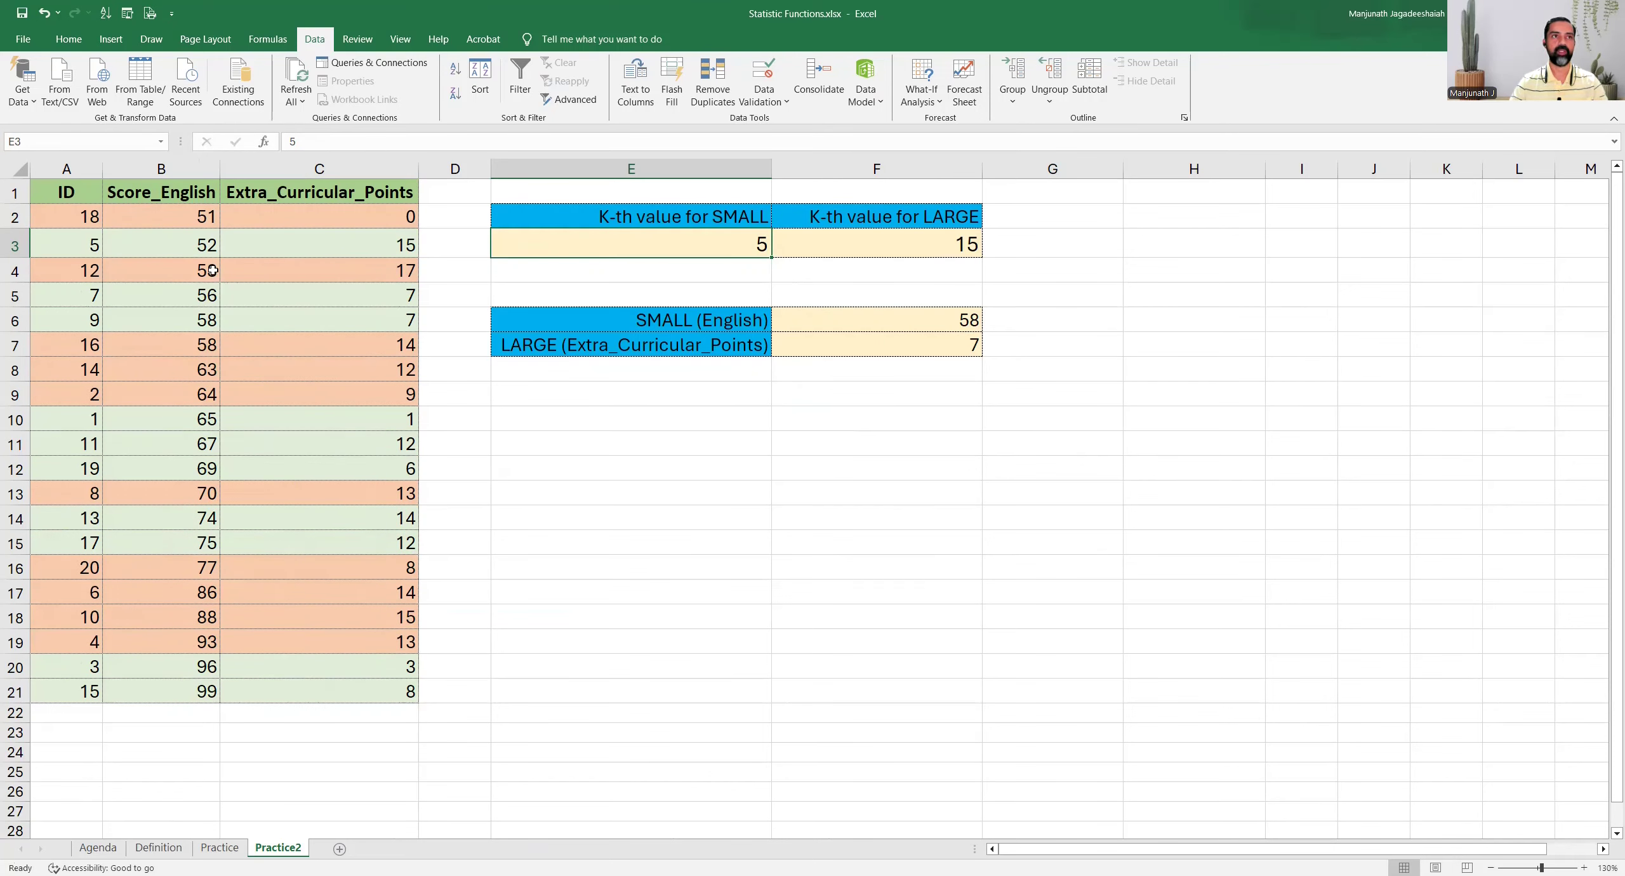
left_click(178, 211)
key("Down")
key("Down")
key("Down")
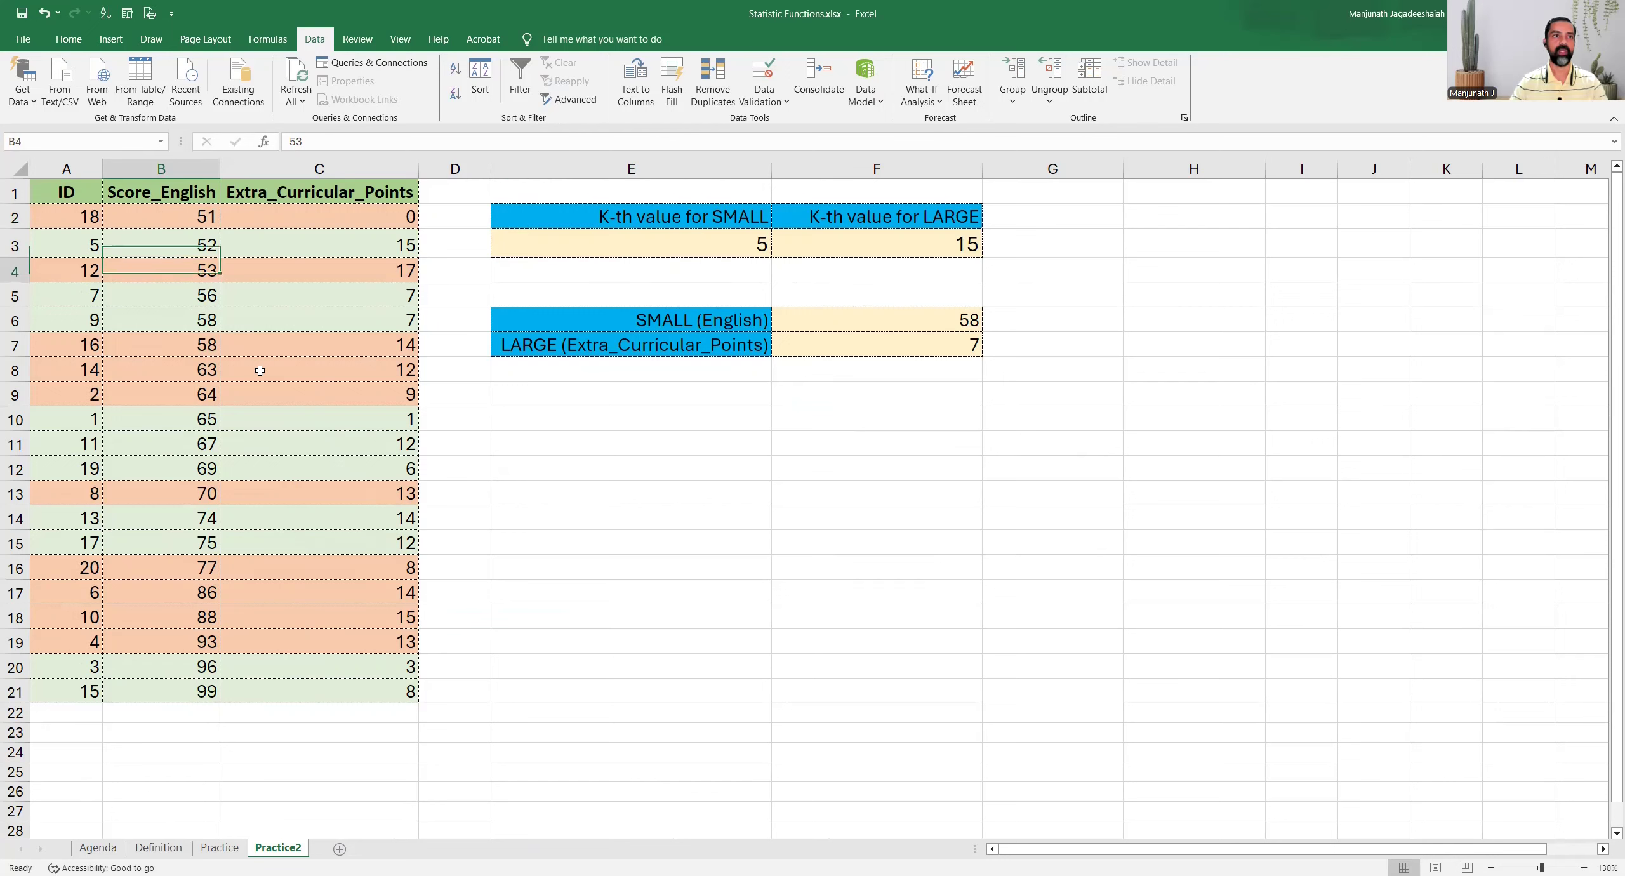
key("Down")
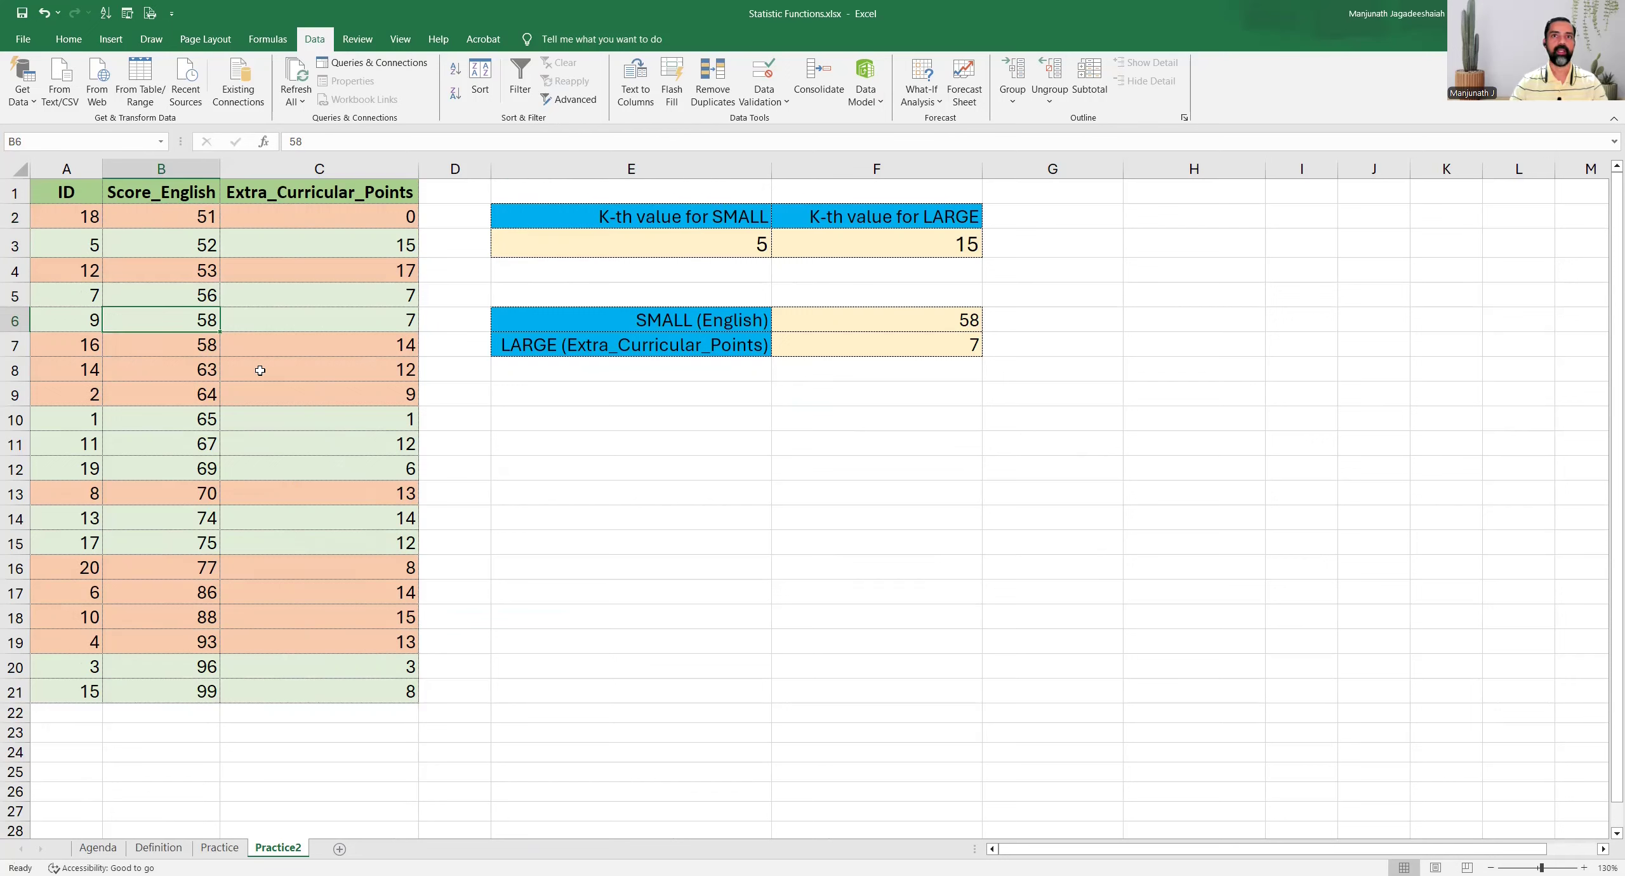
left_click(899, 327)
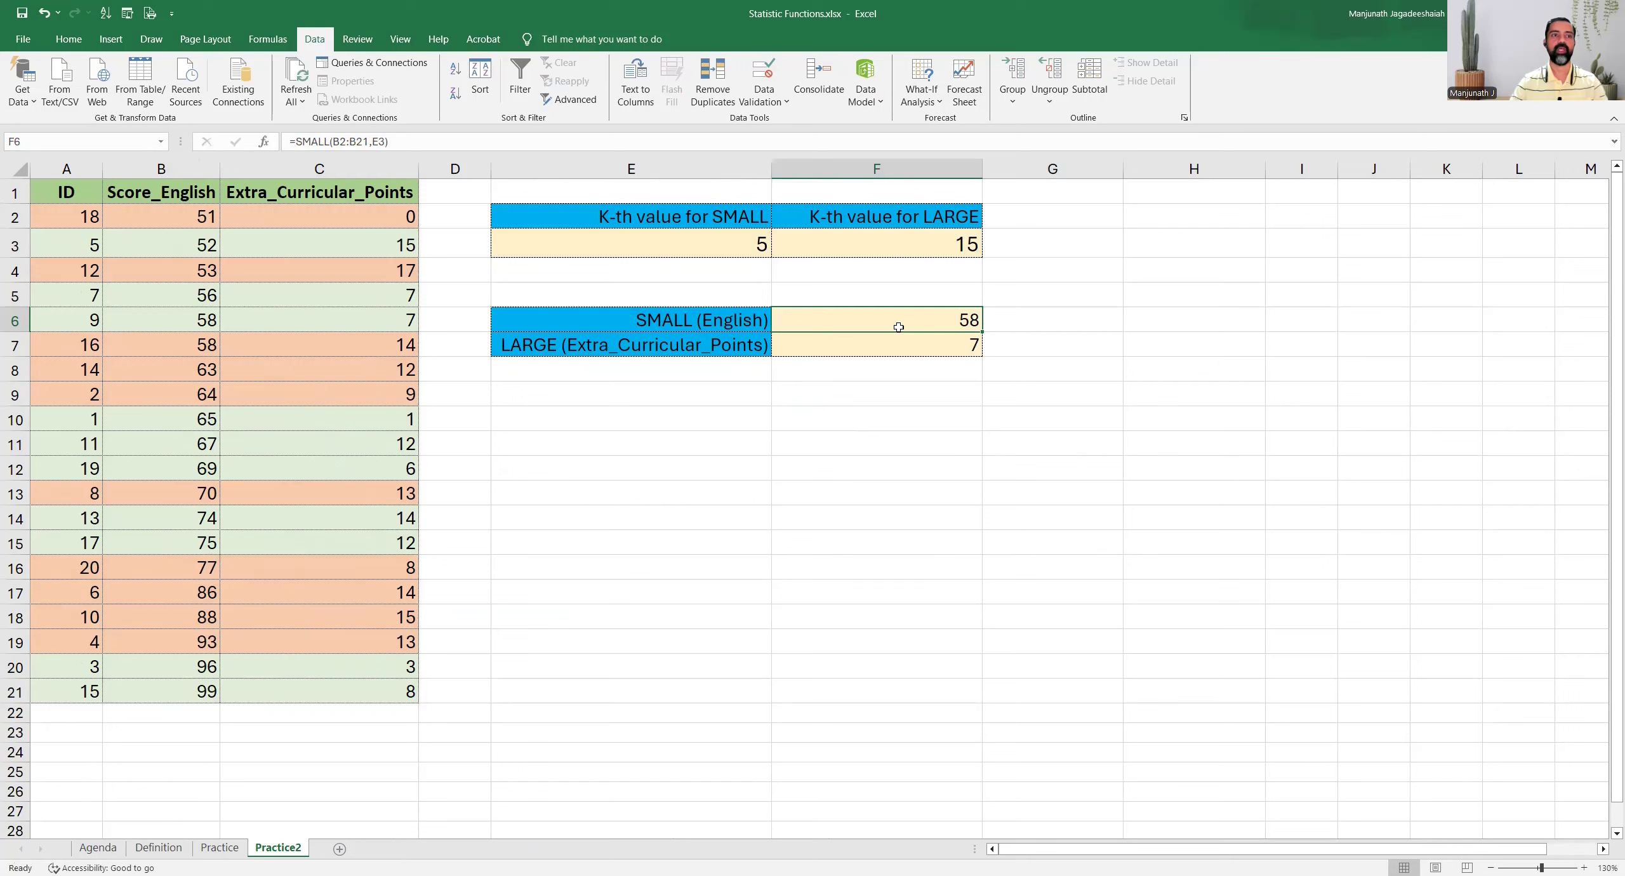